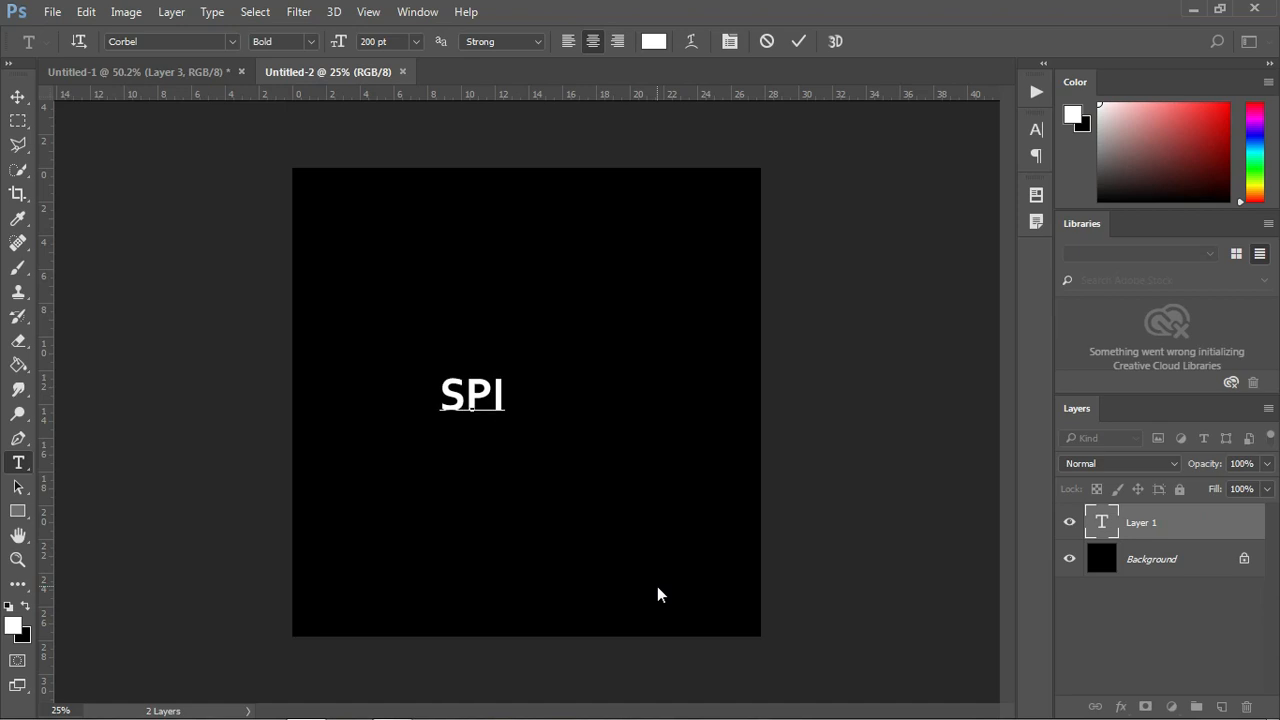
- Complete the text so it reads SPIRIT and commit it
{"action": "type", "text": "RIT"}
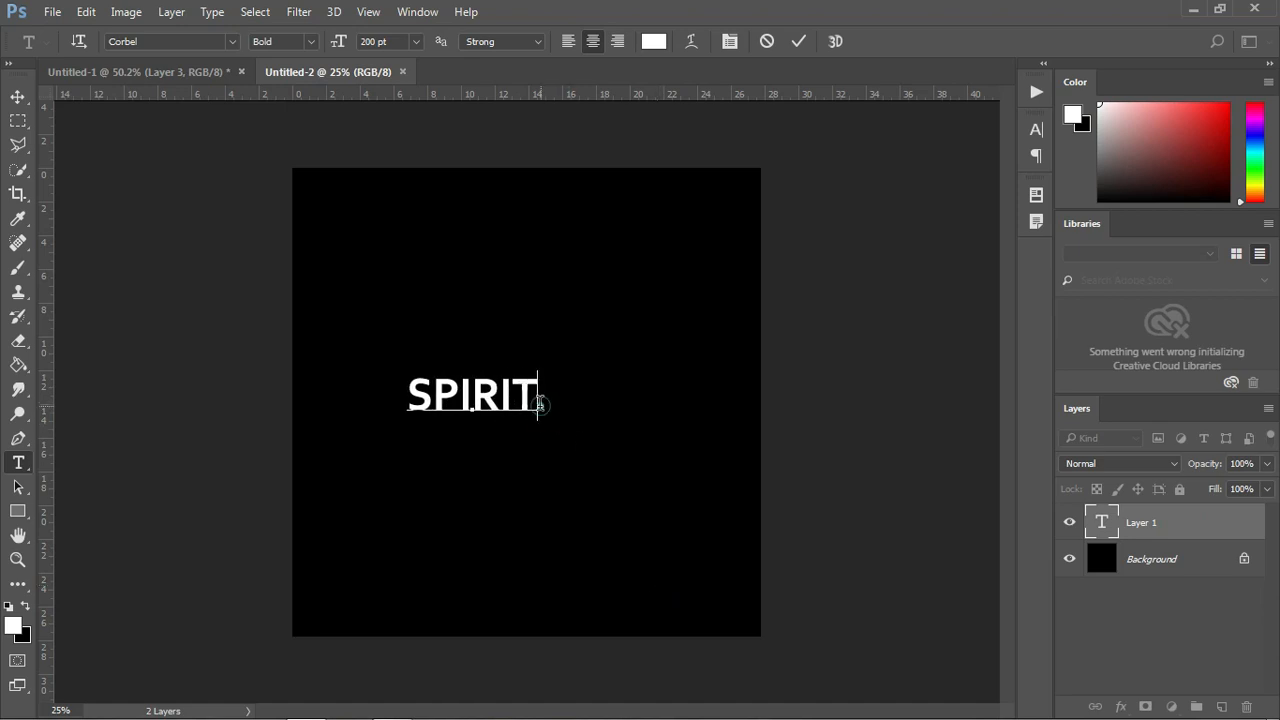
{"action": "left_click_drag", "start_coordinate": [540, 403], "coordinate": [369, 395]}
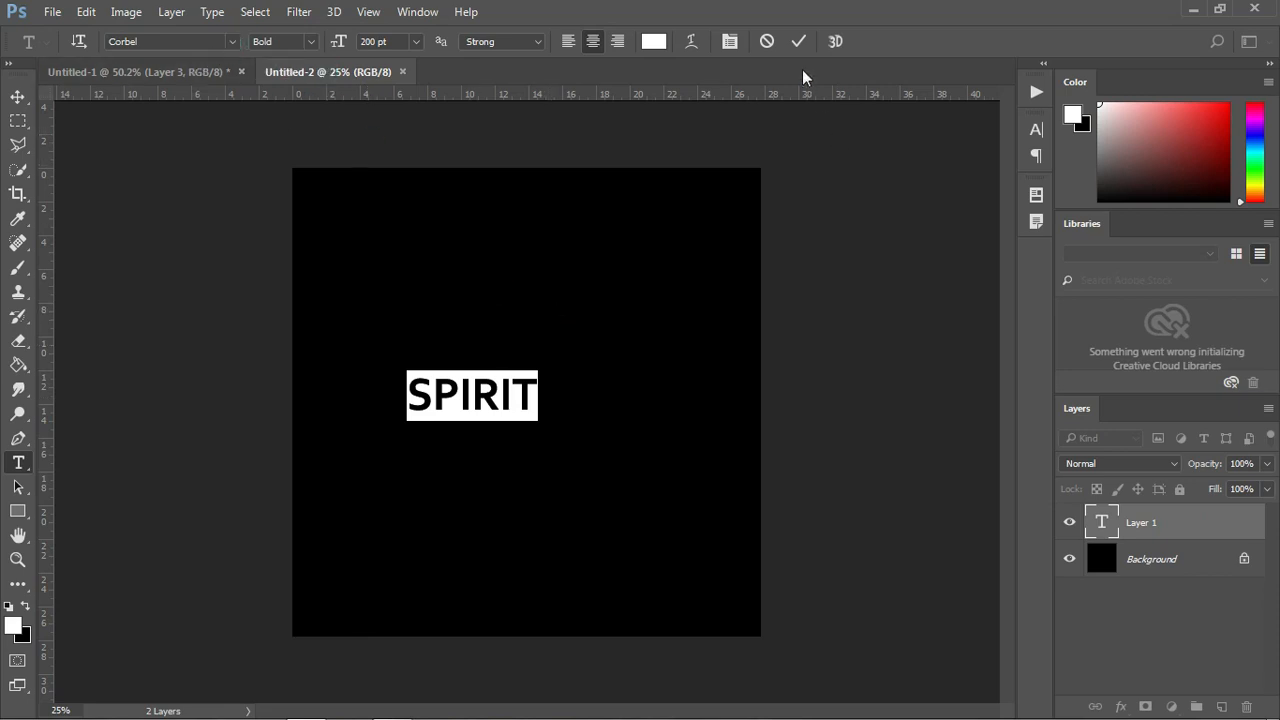
{"action": "left_click", "coordinate": [797, 41]}
- Align the SPIRIT text to the vertical and horizontal centre of the canvas, and clear the selection
{"action": "key", "text": "ctrl+a"}
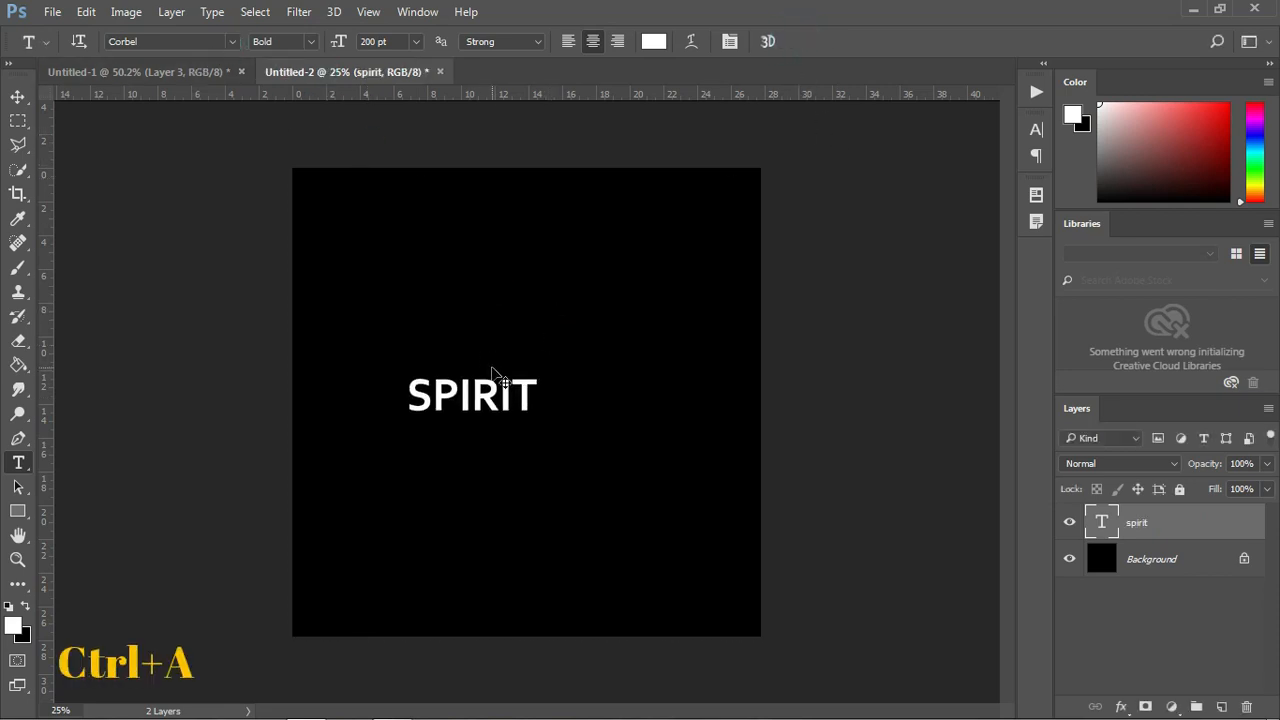
{"action": "left_click", "coordinate": [18, 96]}
{"action": "left_click", "coordinate": [389, 41]}
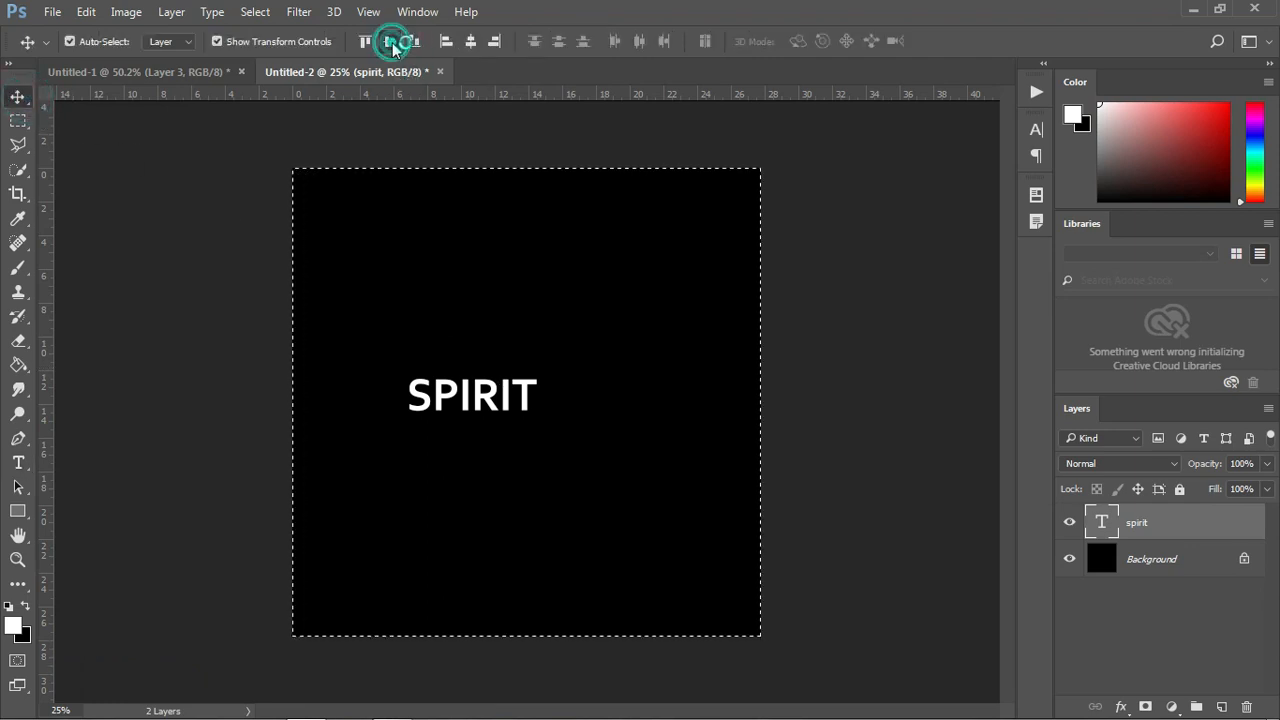
{"action": "left_click", "coordinate": [470, 41]}
{"action": "key", "text": "ctrl+d"}
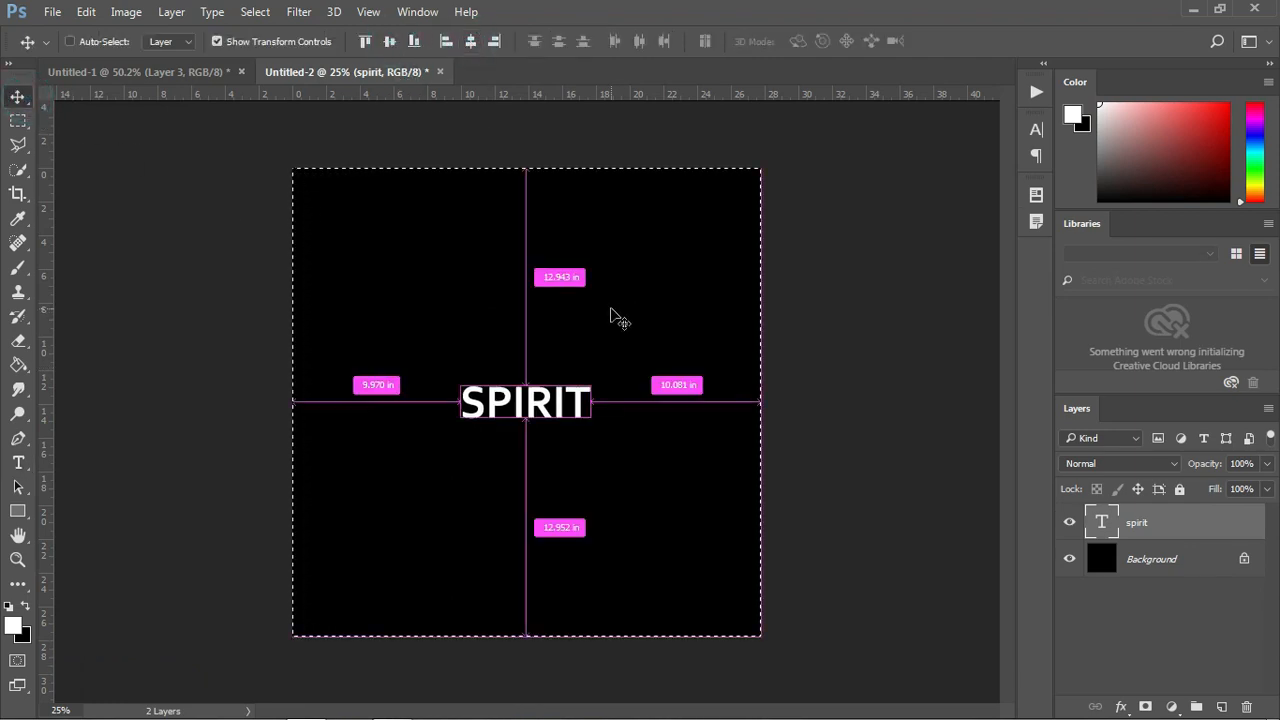
- Scale the SPIRIT text proportionally about its centre to about 329%, nearly filling the canvas width
{"action": "key", "text": "ctrl+t"}
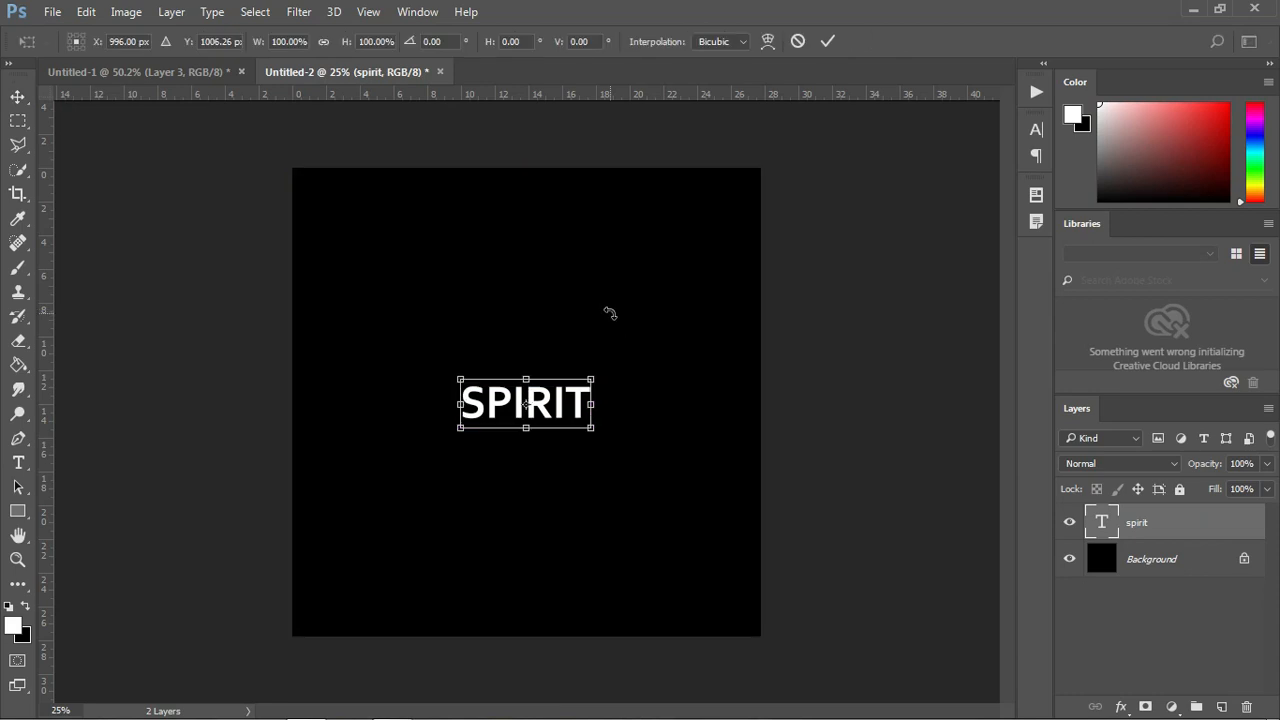
{"action": "left_click_drag", "start_coordinate": [591, 427], "coordinate": [720, 537]}
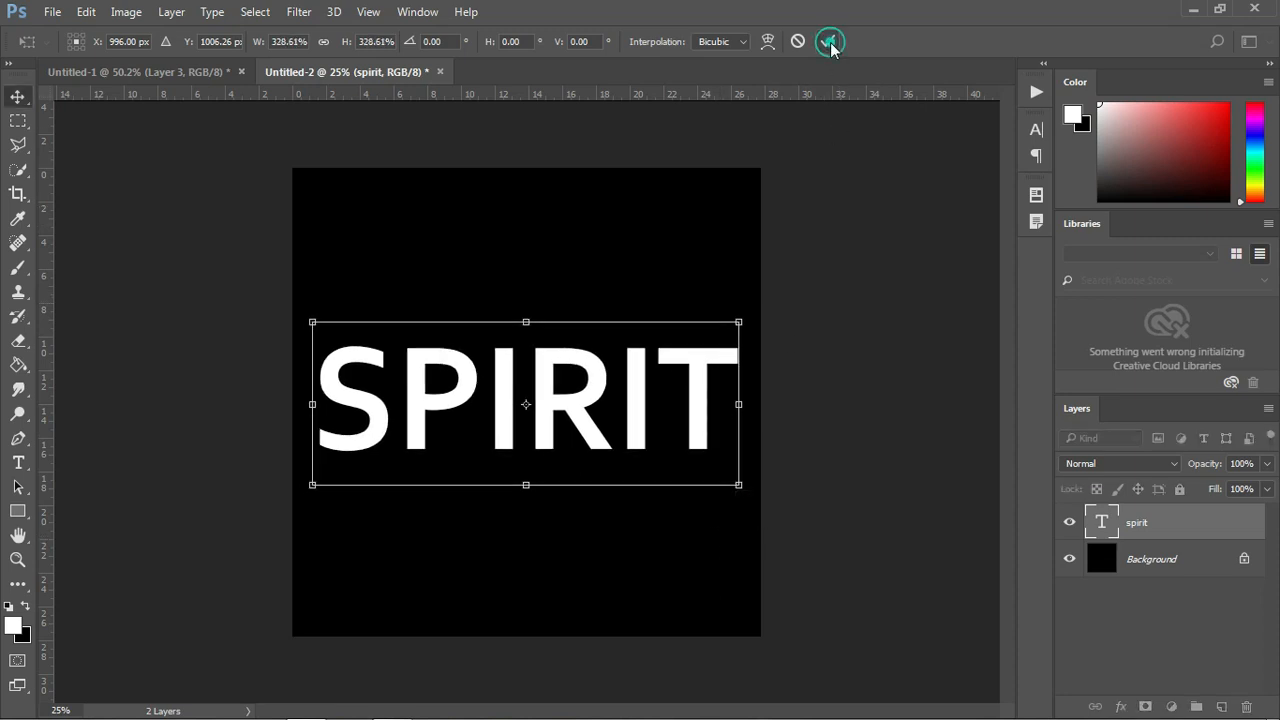
{"action": "left_click", "coordinate": [828, 41]}
- Duplicate the spirit text layer and select the copy
{"action": "left_click", "coordinate": [1151, 522]}
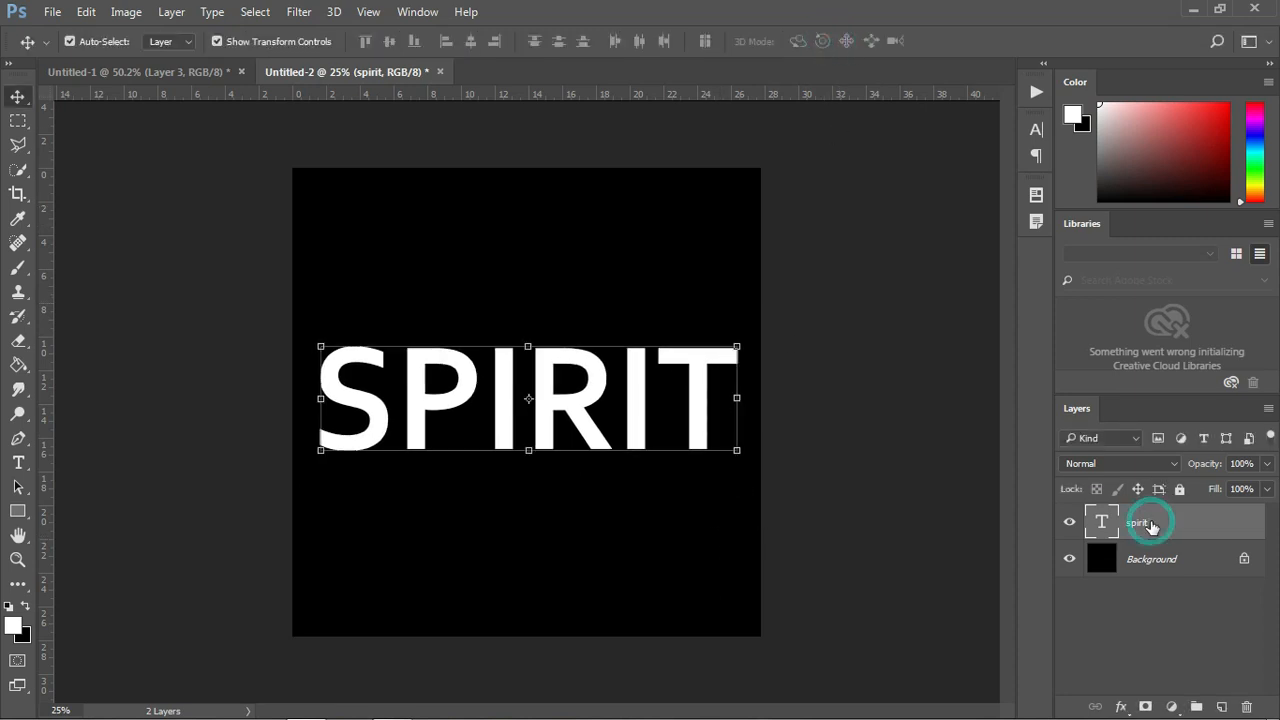
{"action": "key", "text": "ctrl+j"}
{"action": "left_click", "coordinate": [1149, 522]}
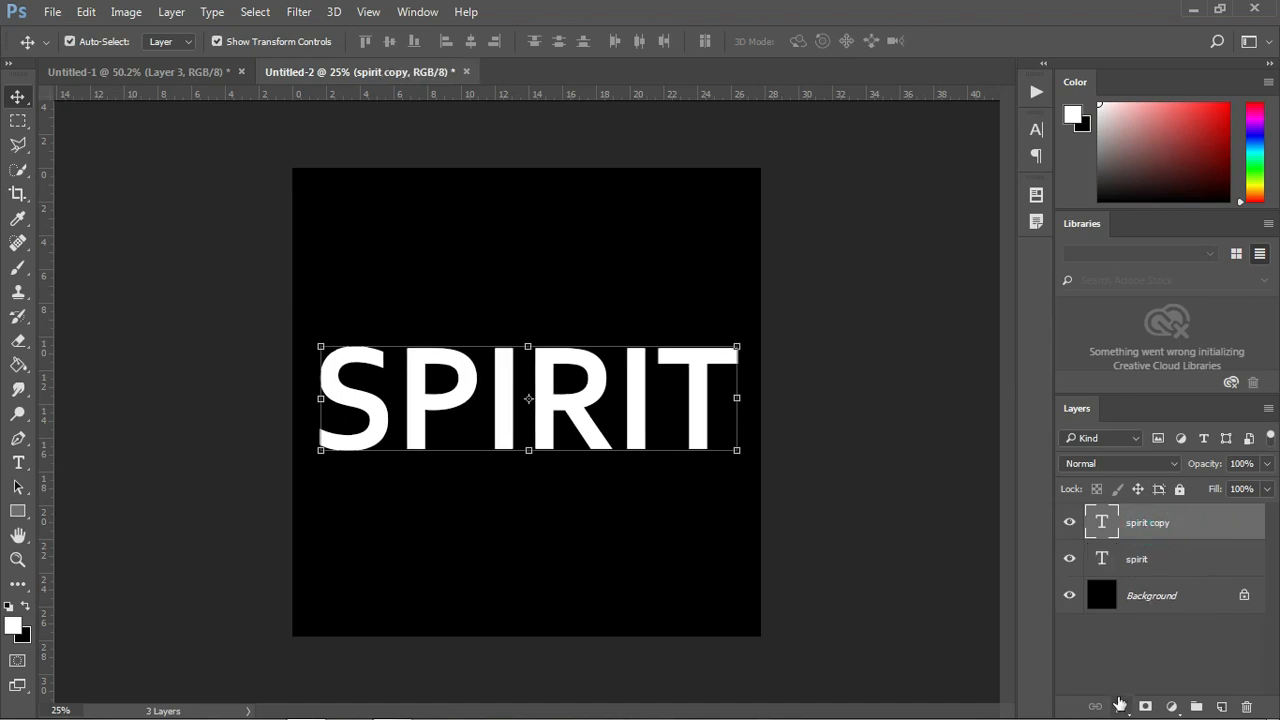
- Add a Bevel & Emboss effect to the copied text layer, using the Inner Bevel style and Chisel Hard technique
{"action": "left_click", "coordinate": [1121, 706]}
{"action": "left_click", "coordinate": [1146, 478]}
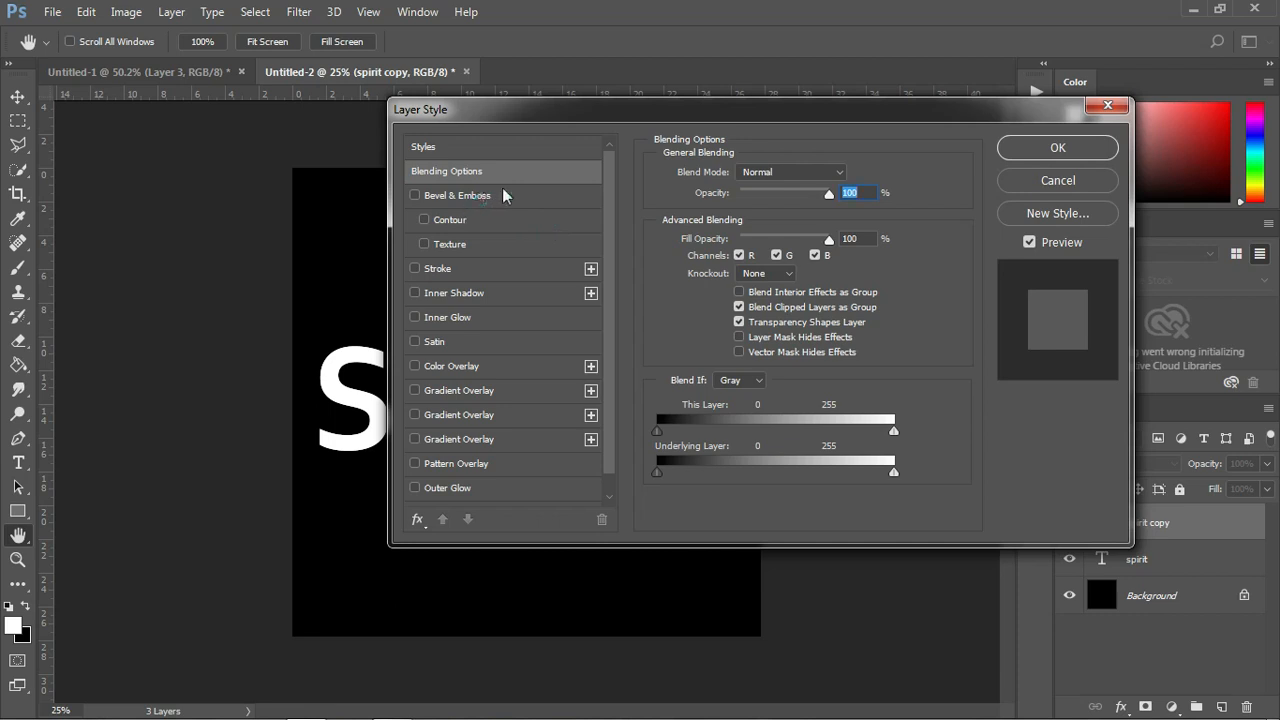
{"action": "left_click", "coordinate": [414, 195]}
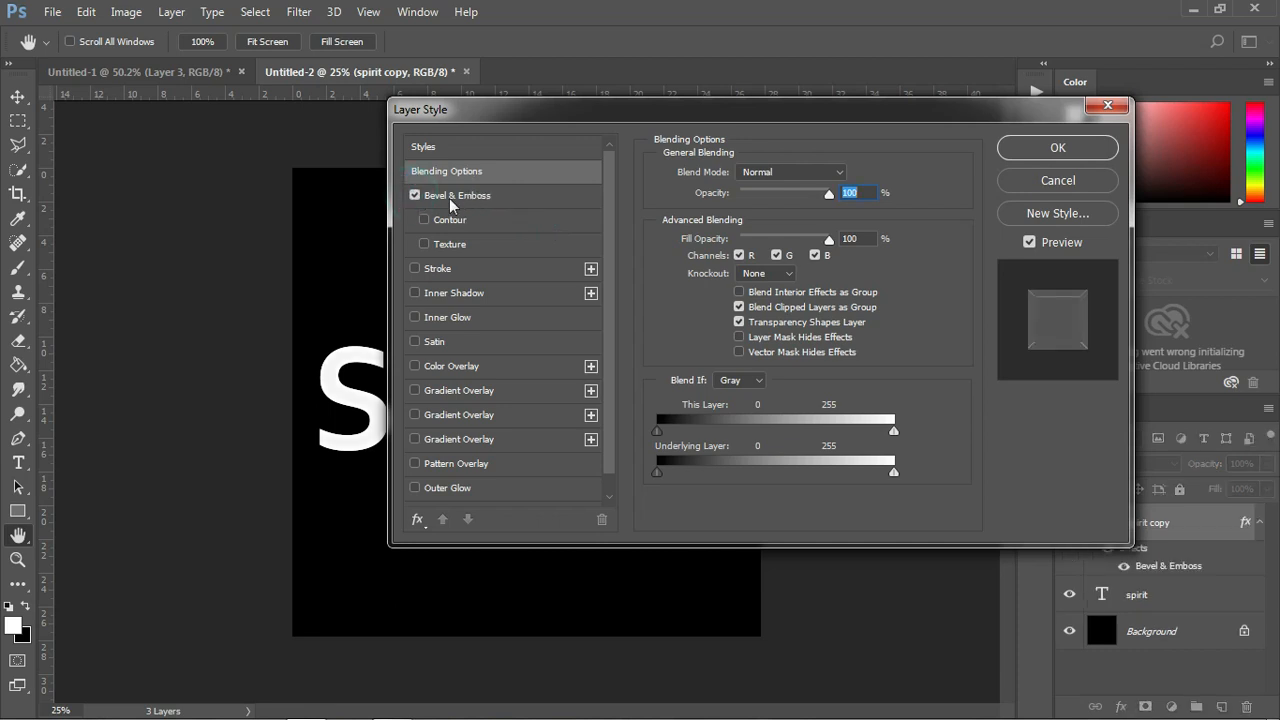
{"action": "left_click", "coordinate": [450, 198]}
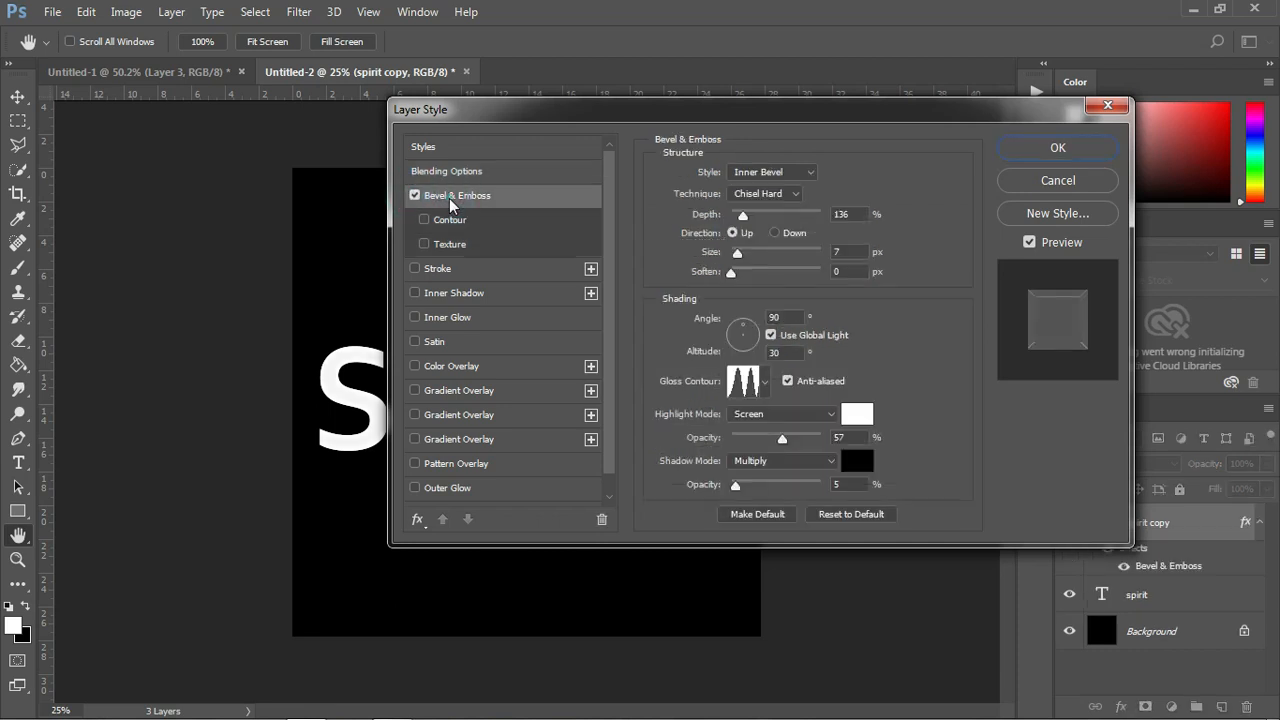
{"action": "left_click", "coordinate": [768, 172]}
{"action": "left_click", "coordinate": [761, 200]}
{"action": "left_click", "coordinate": [760, 193]}
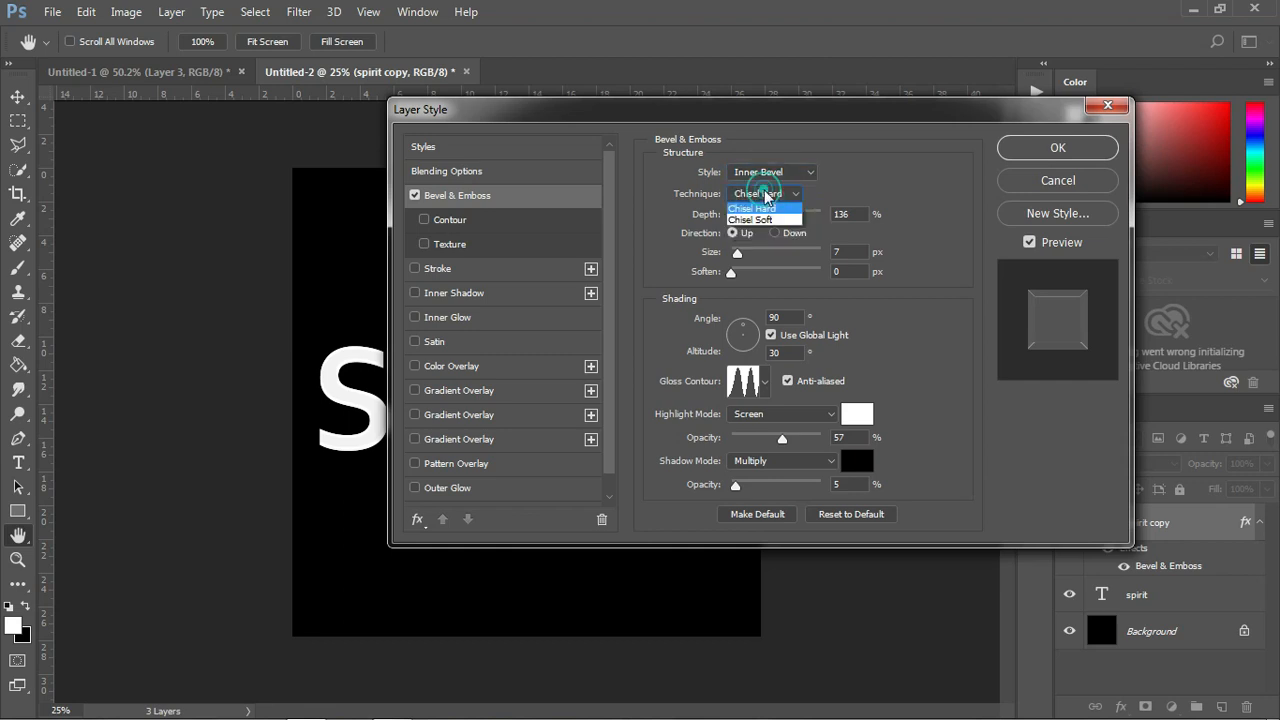
{"action": "left_click", "coordinate": [767, 222]}
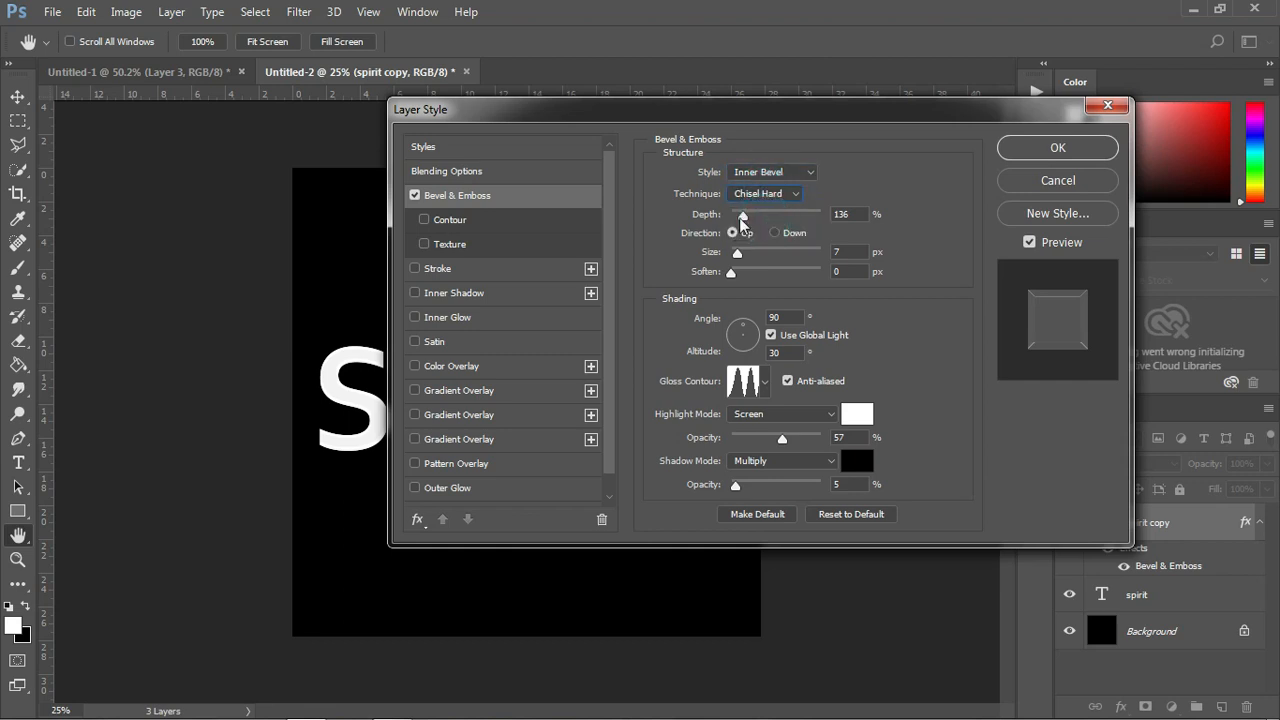
- Set the bevel's depth to 230% and size to 13 px, moving the Layer Style dialog off the lettering
{"action": "left_click_drag", "start_coordinate": [742, 214], "coordinate": [752, 220]}
{"action": "left_click_drag", "start_coordinate": [721, 116], "coordinate": [860, 117]}
{"action": "mouse_move", "coordinate": [878, 250]}
{"action": "left_mouse_down"}
{"action": "mouse_move", "coordinate": [910, 251]}
{"action": "mouse_move", "coordinate": [880, 251]}
{"action": "left_mouse_up"}
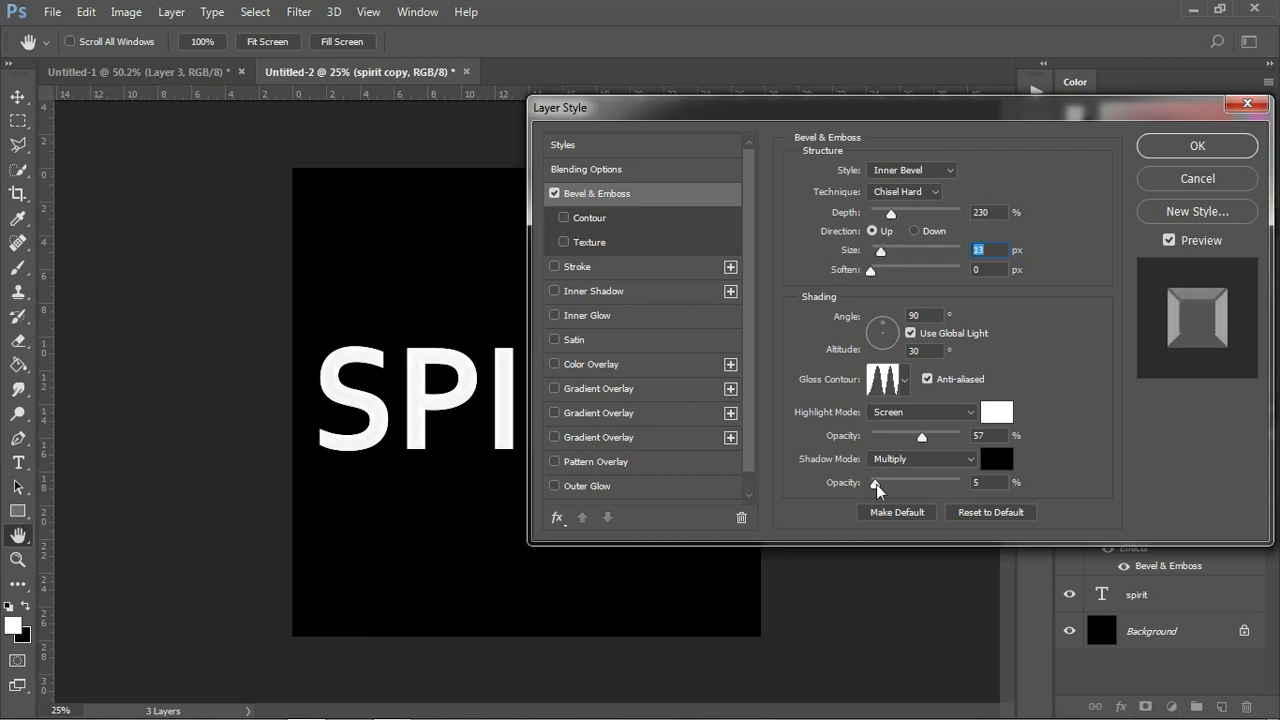
- Set the bevel's shadow opacity to 31%, its depth to 105% and its size to 5 px
{"action": "left_click_drag", "start_coordinate": [877, 487], "coordinate": [884, 490]}
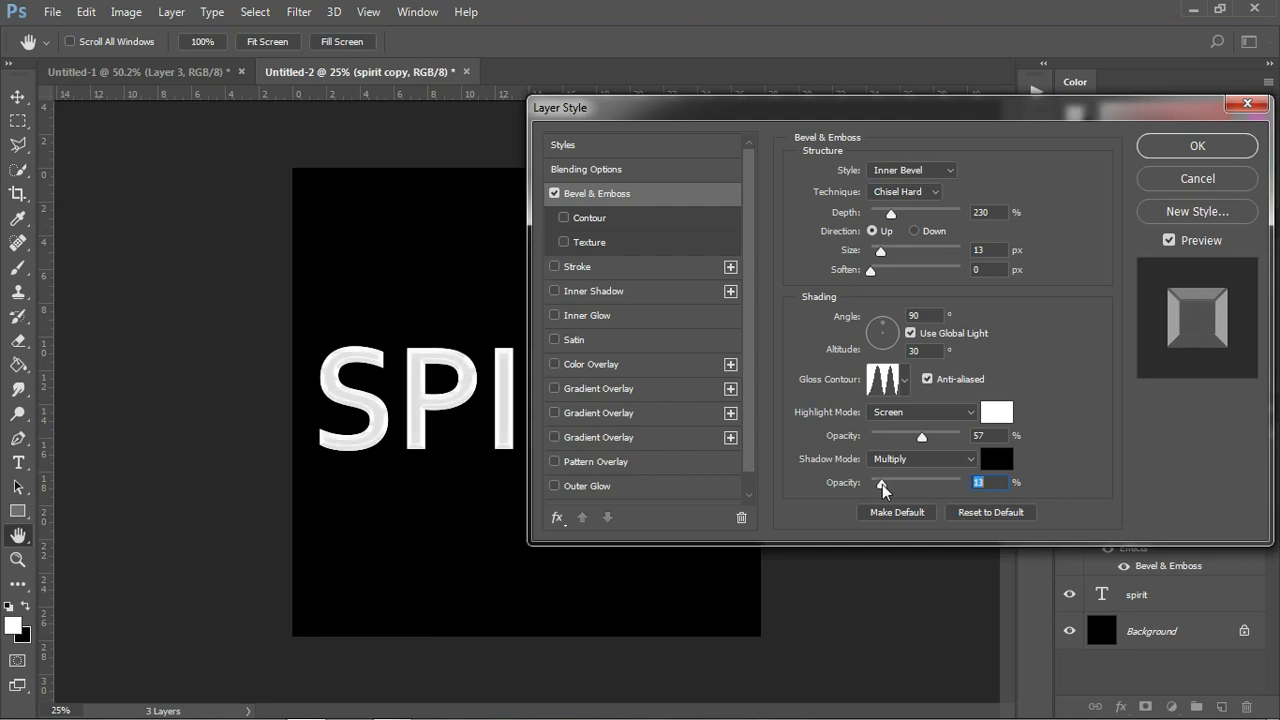
{"action": "key", "text": "alt"}
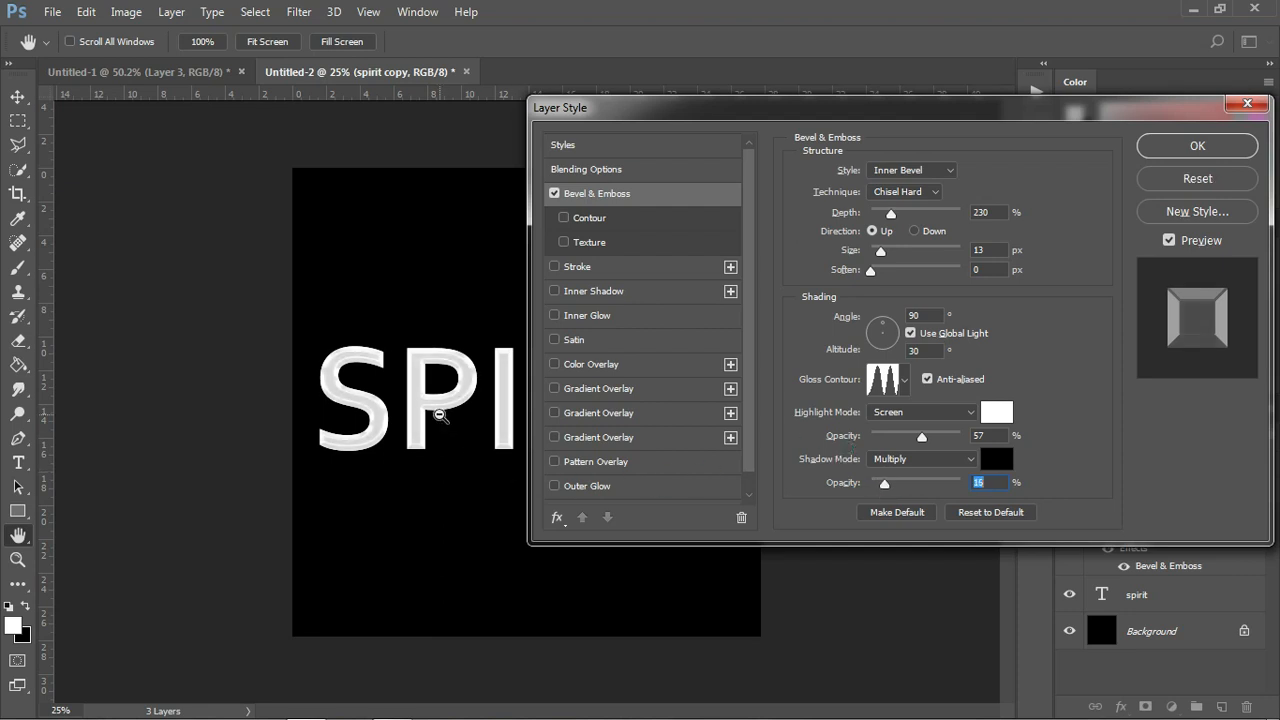
{"action": "left_click", "coordinate": [442, 432], "text": "alt"}
{"action": "mouse_move", "coordinate": [884, 484]}
{"action": "left_mouse_down"}
{"action": "mouse_move", "coordinate": [873, 486]}
{"action": "mouse_move", "coordinate": [918, 484]}
{"action": "mouse_move", "coordinate": [899, 492]}
{"action": "left_mouse_up"}
{"action": "left_click", "coordinate": [458, 425]}
{"action": "left_click_drag", "start_coordinate": [890, 213], "coordinate": [882, 218]}
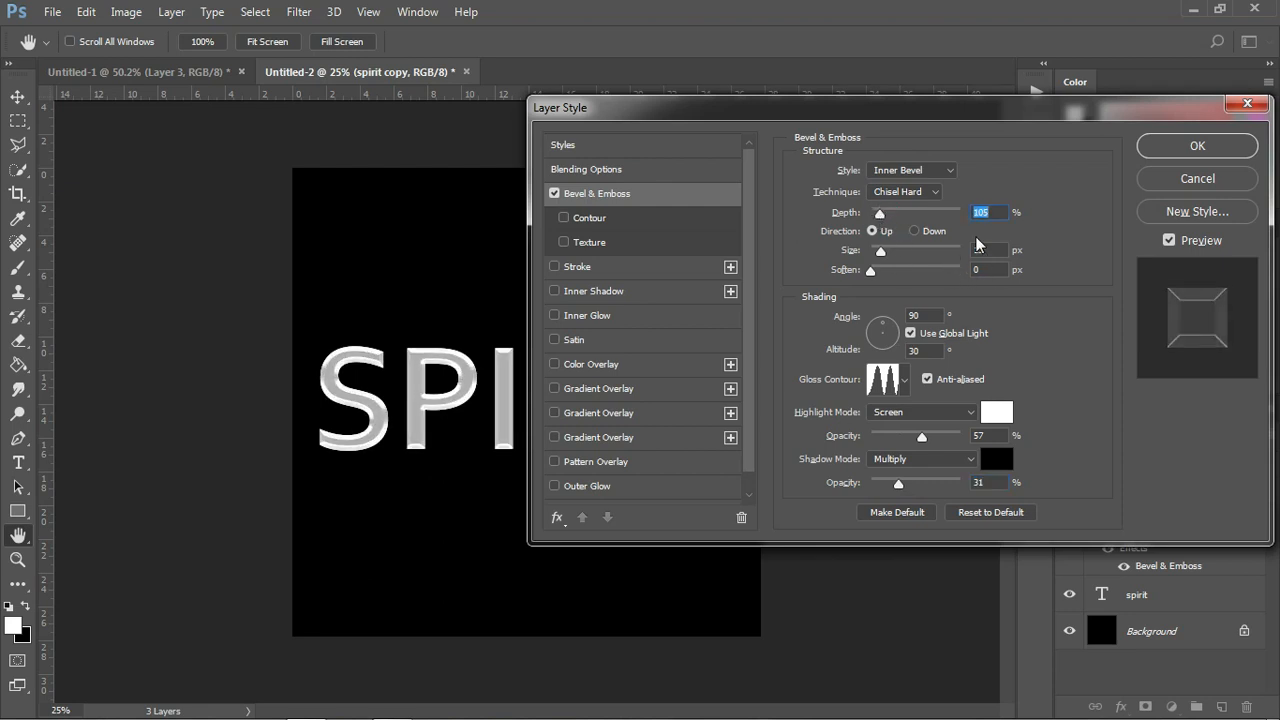
{"action": "left_click_drag", "start_coordinate": [880, 250], "coordinate": [876, 258]}
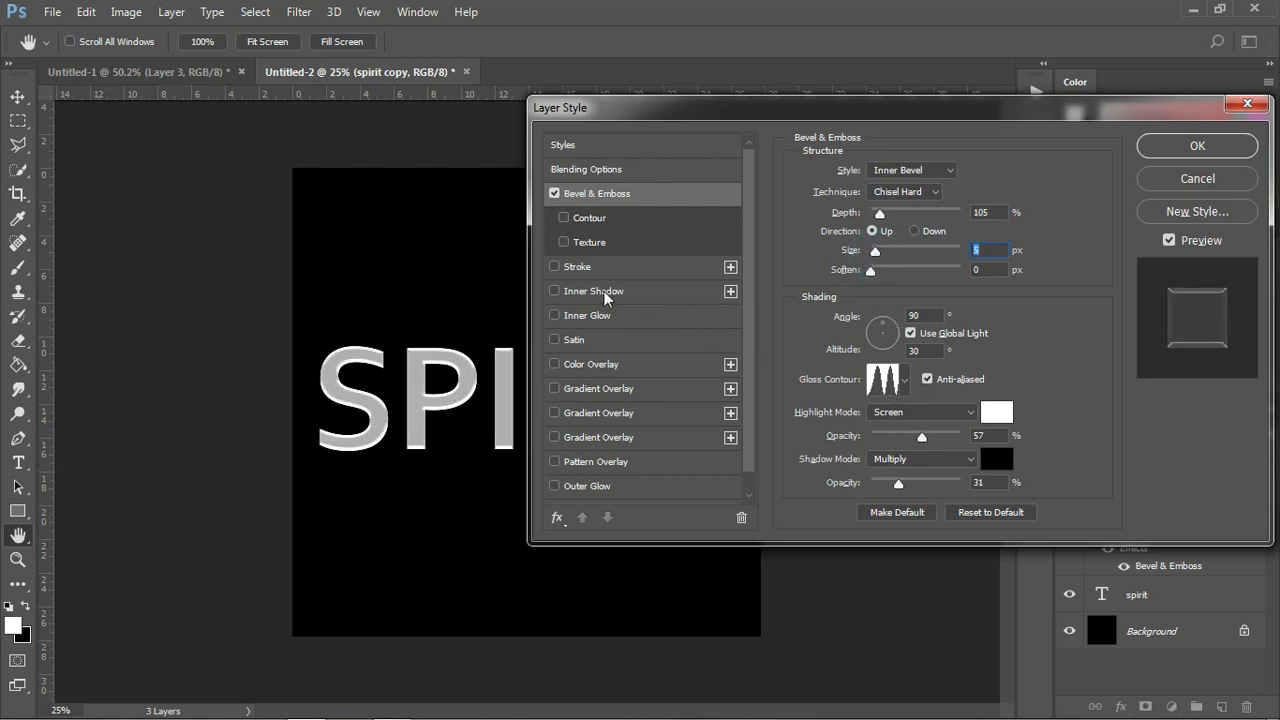
- Add an Inner Shadow to the copied text with 52% opacity and a 2 px distance
{"action": "left_click", "coordinate": [556, 291]}
{"action": "left_click", "coordinate": [580, 291]}
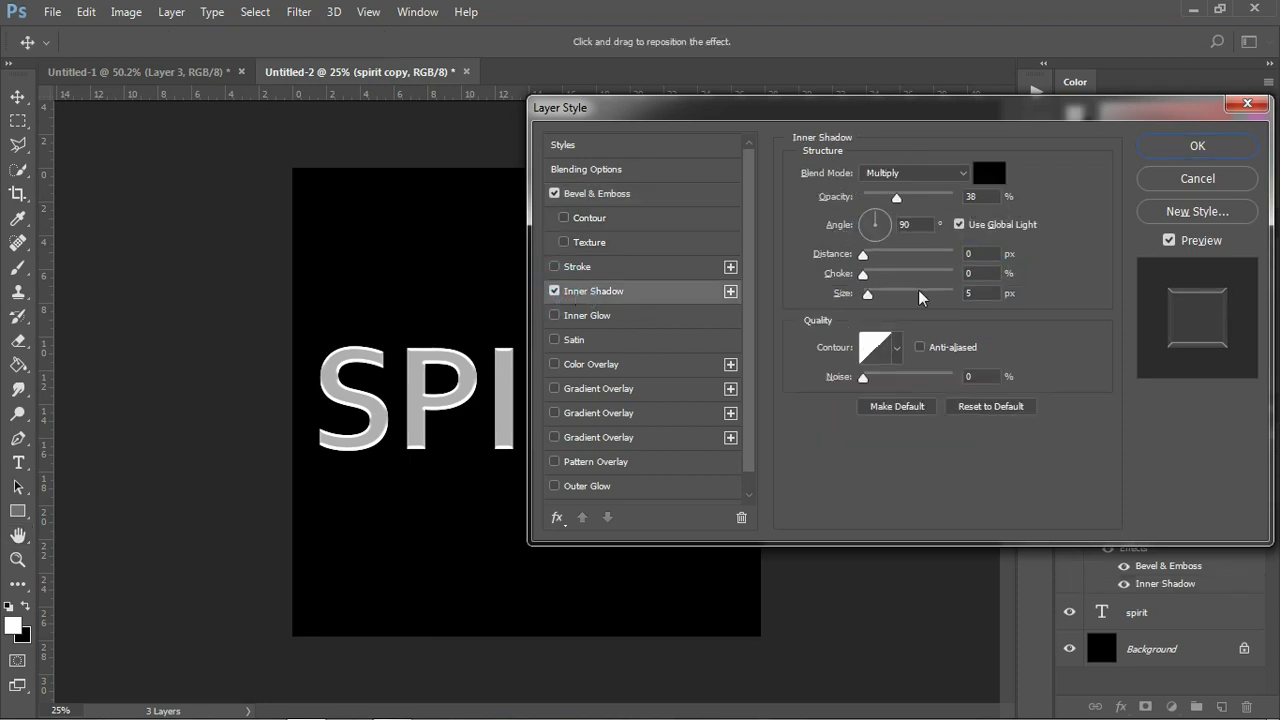
{"action": "left_click_drag", "start_coordinate": [893, 200], "coordinate": [912, 206]}
{"action": "left_click_drag", "start_coordinate": [864, 254], "coordinate": [868, 258]}
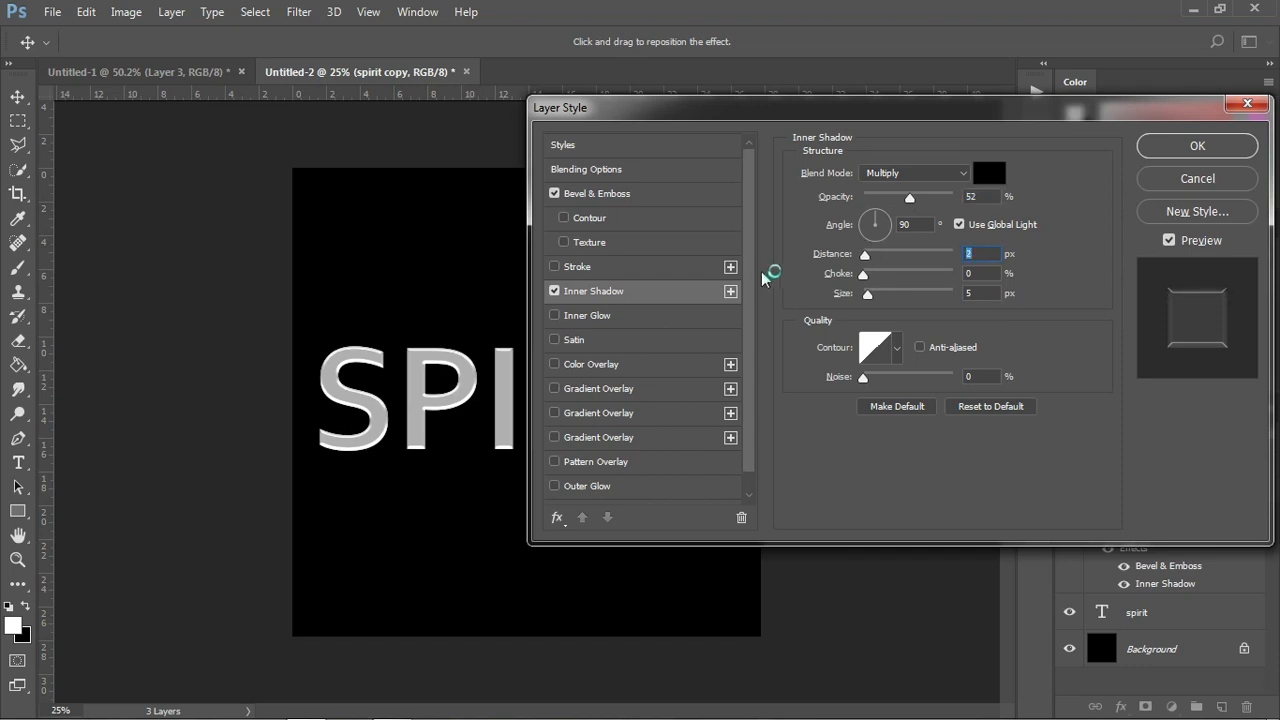
- Add a Color Overlay to the copied text using the orange colour ff9c00
{"action": "left_click", "coordinate": [594, 365]}
{"action": "left_click", "coordinate": [1001, 180]}
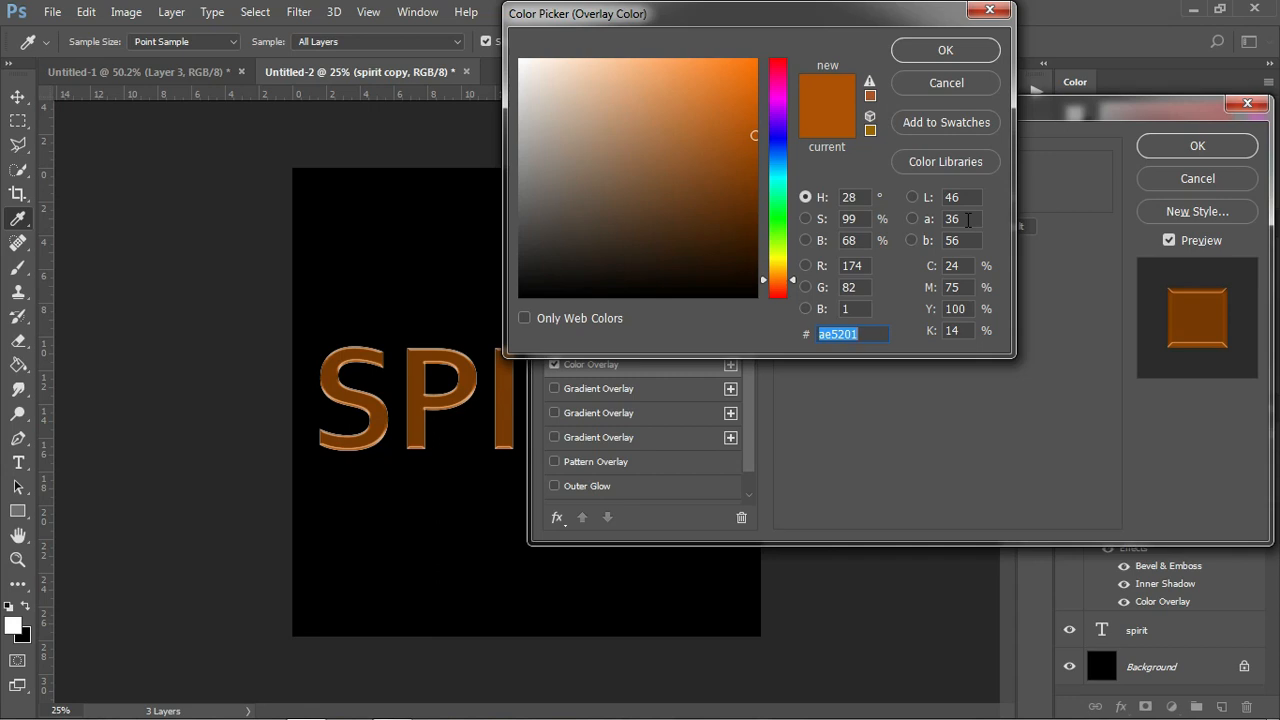
{"action": "type", "text": "ff9c00"}
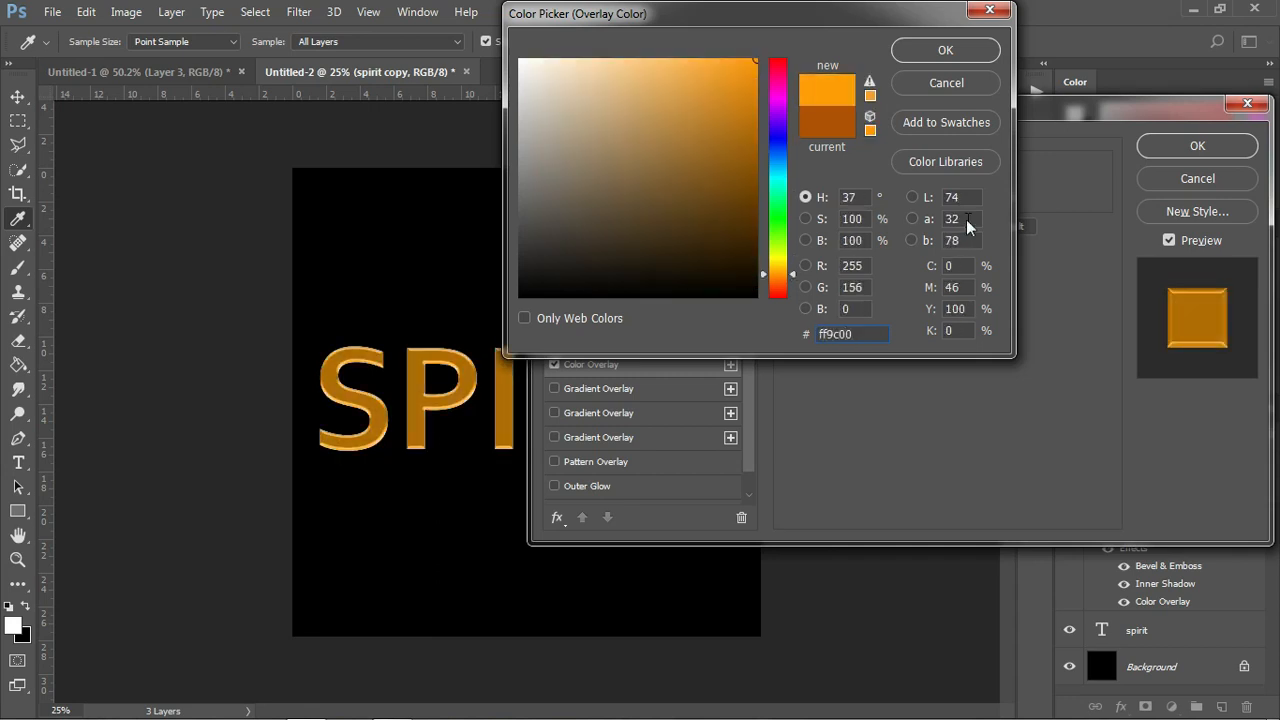
{"action": "key", "text": "Return"}
- Set the bevel's depth to 147% and shadow opacity to 7%, and apply the layer styles
{"action": "left_click", "coordinate": [621, 181]}
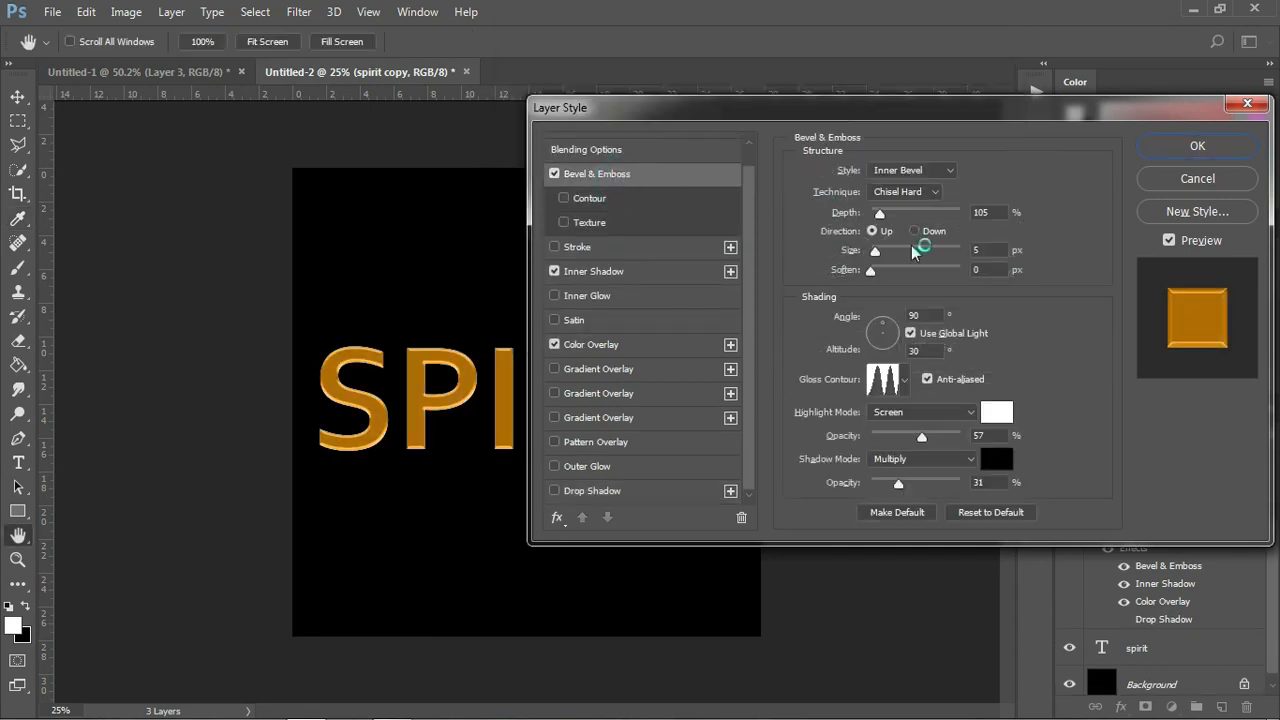
{"action": "left_click_drag", "start_coordinate": [880, 213], "coordinate": [885, 216]}
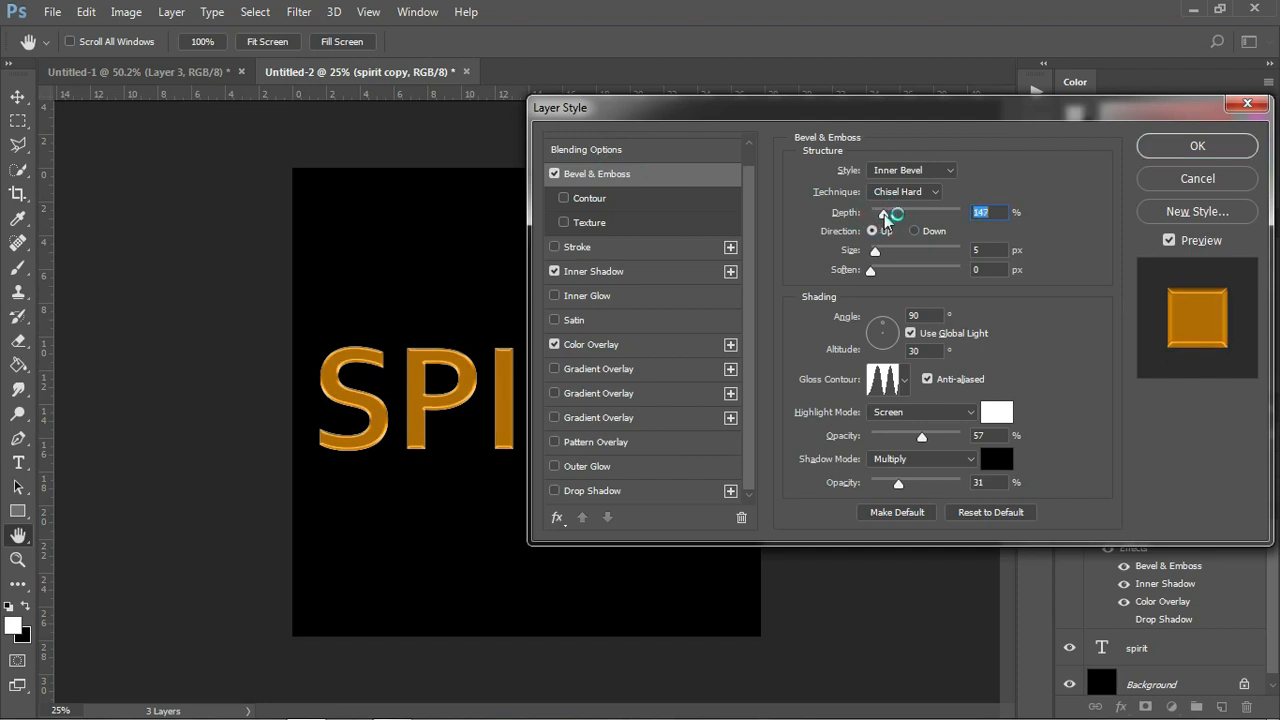
{"action": "left_click_drag", "start_coordinate": [898, 483], "coordinate": [878, 489]}
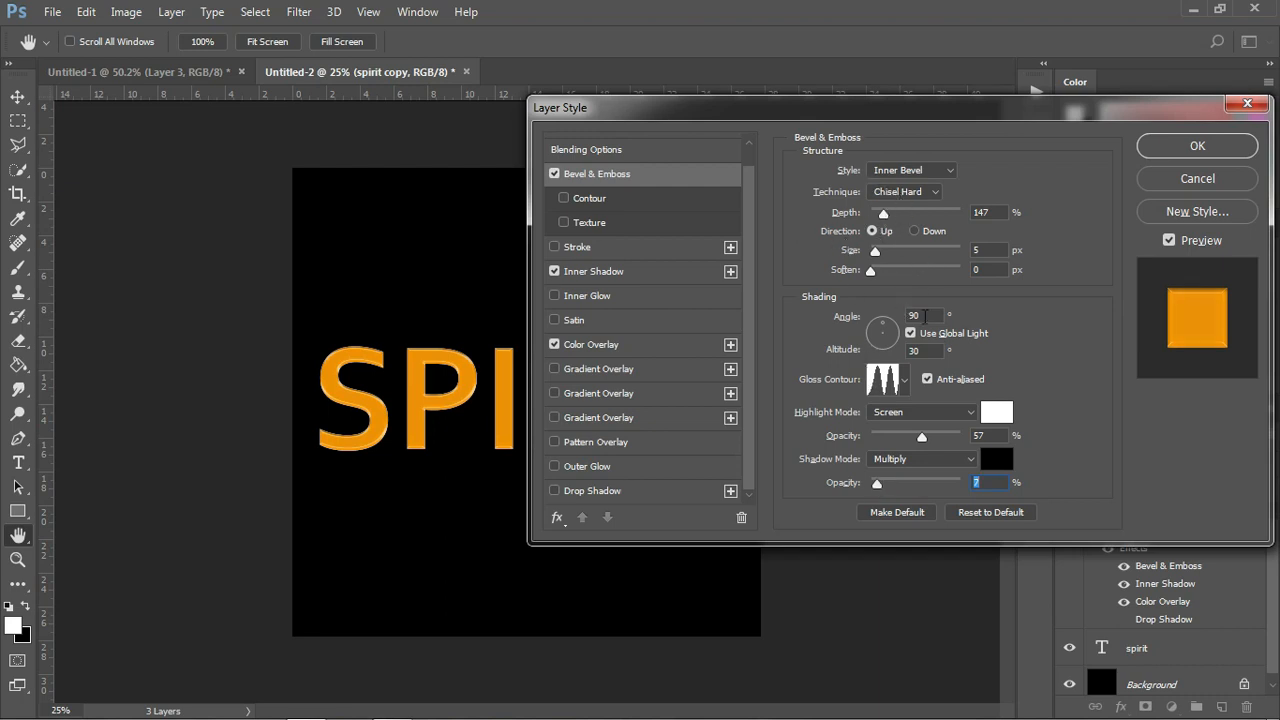
{"action": "left_click", "coordinate": [1185, 148]}
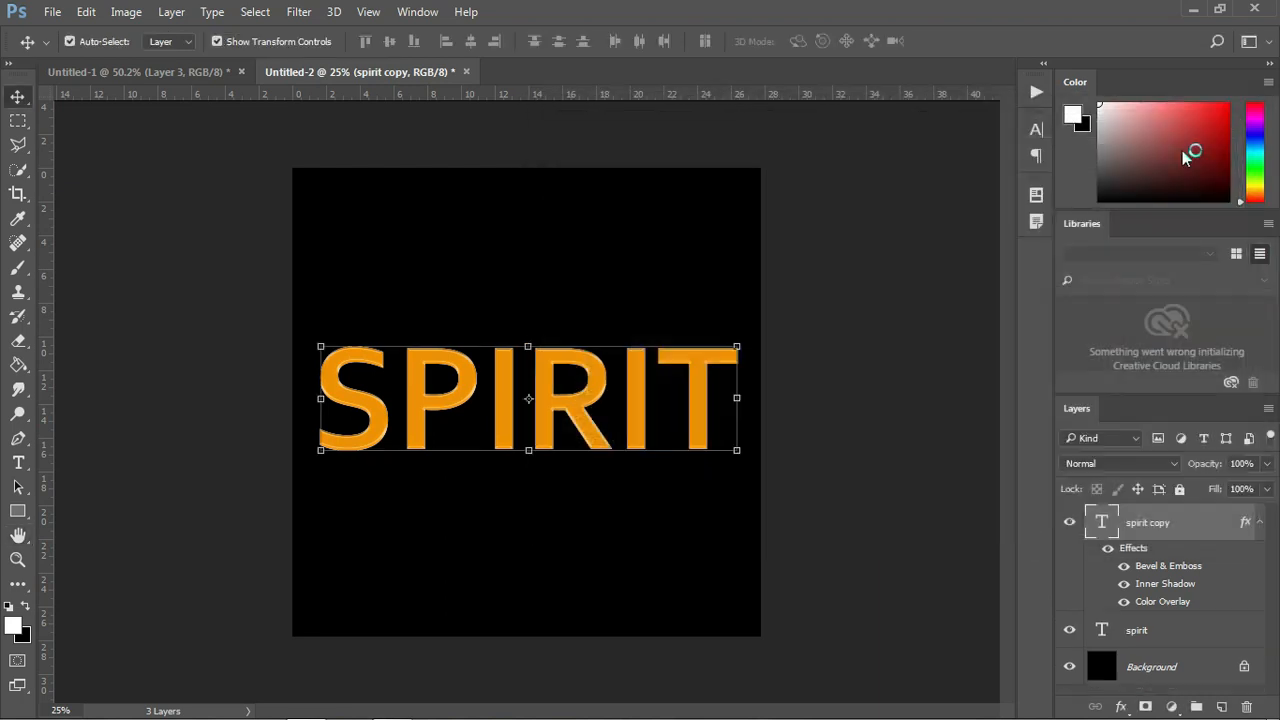
- Refine the copied text's Bevel & Emboss to 74% highlight opacity, 8 px size and 188% depth, and apply it
{"action": "scroll", "coordinate": [560, 387], "scroll_direction": "up", "scroll_amount": 5}
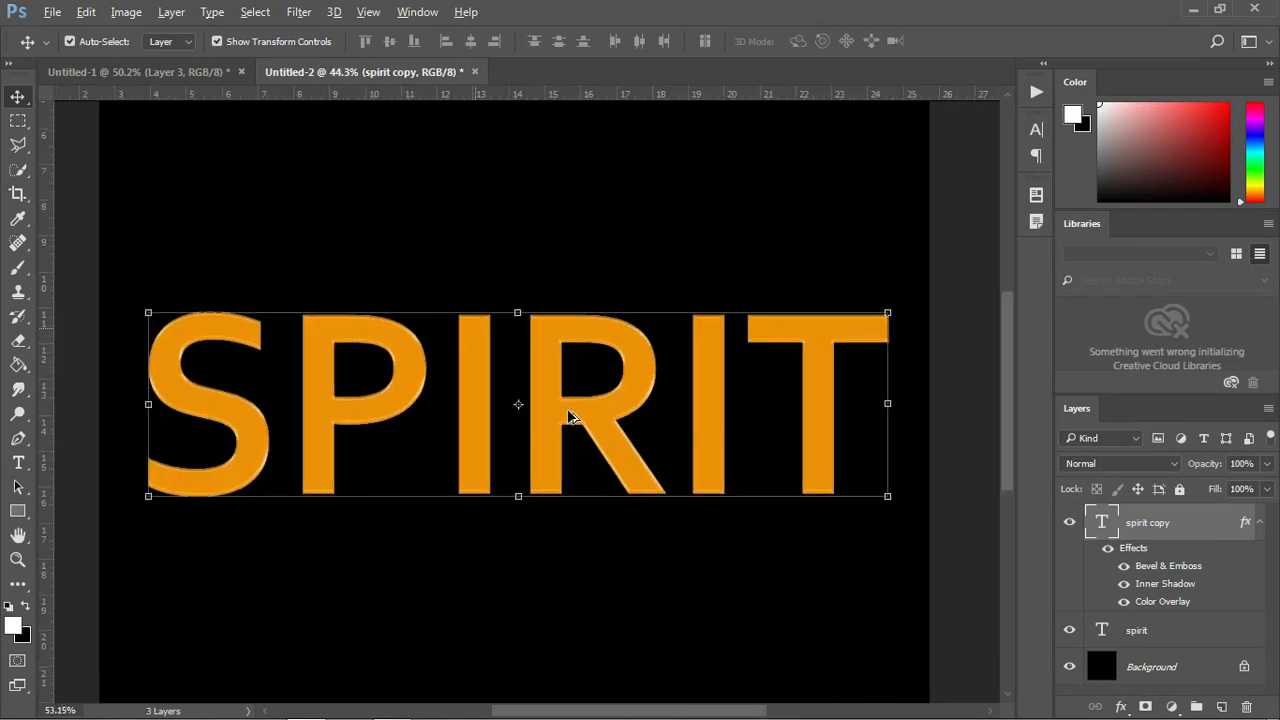
{"action": "scroll", "coordinate": [569, 416], "scroll_direction": "down", "scroll_amount": 1}
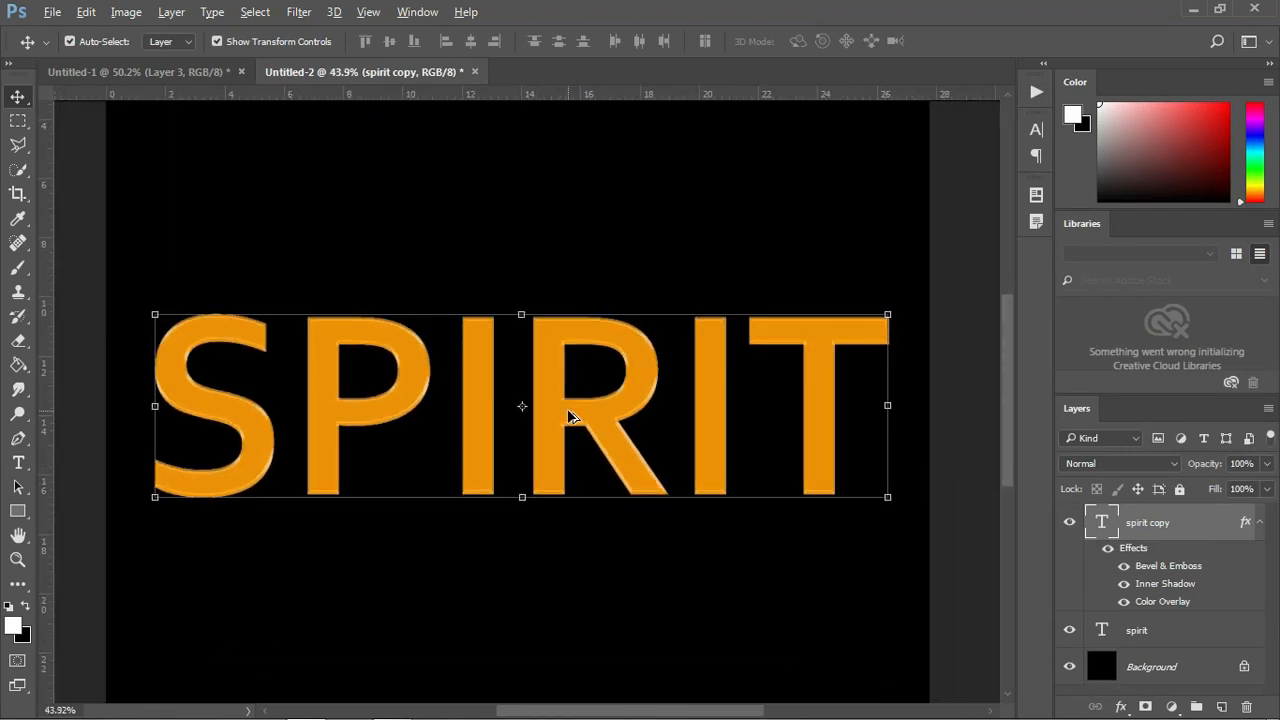
{"action": "scroll", "coordinate": [569, 416], "scroll_direction": "up", "scroll_amount": 1}
{"action": "double_click", "coordinate": [1180, 567]}
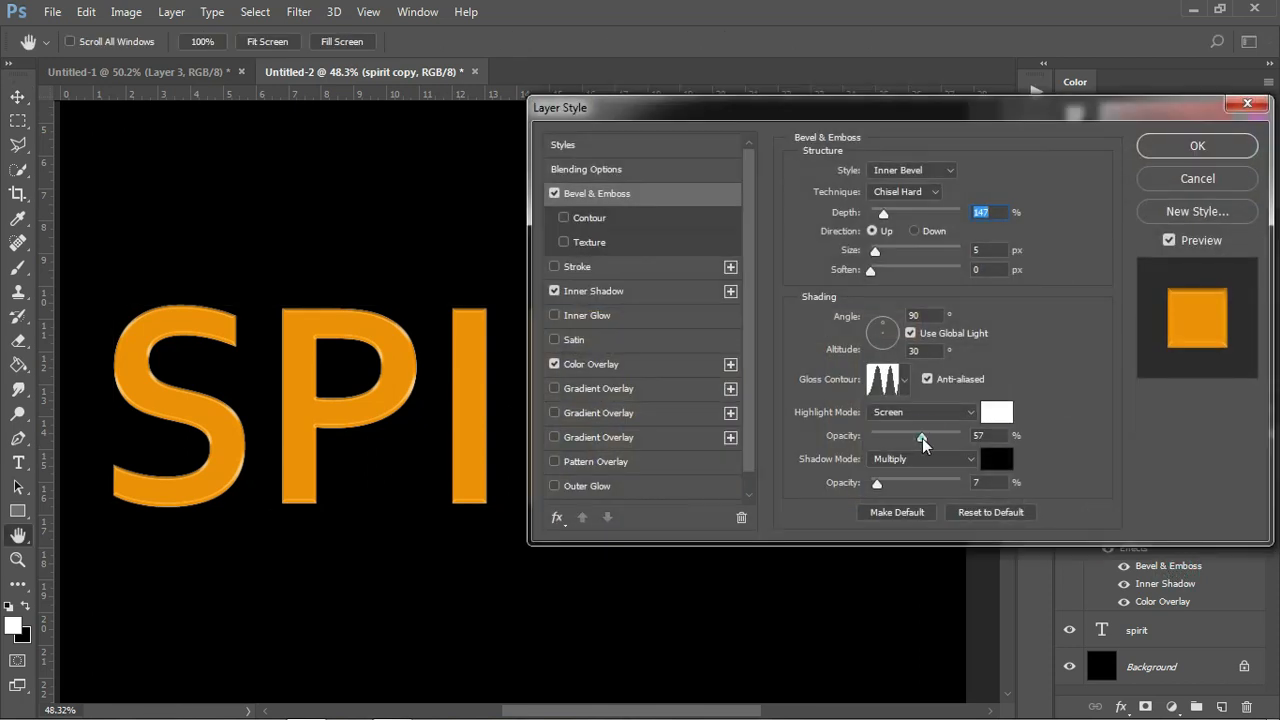
{"action": "left_click_drag", "start_coordinate": [922, 441], "coordinate": [938, 446]}
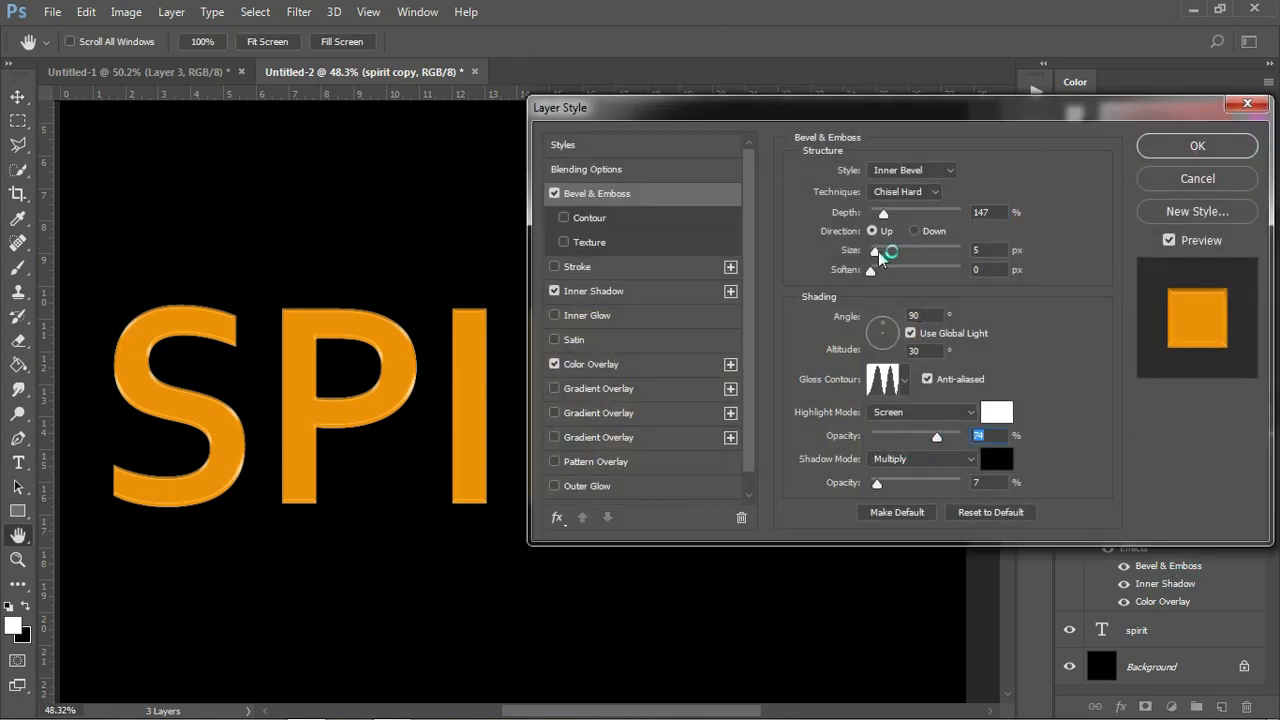
{"action": "left_click_drag", "start_coordinate": [875, 250], "coordinate": [879, 258]}
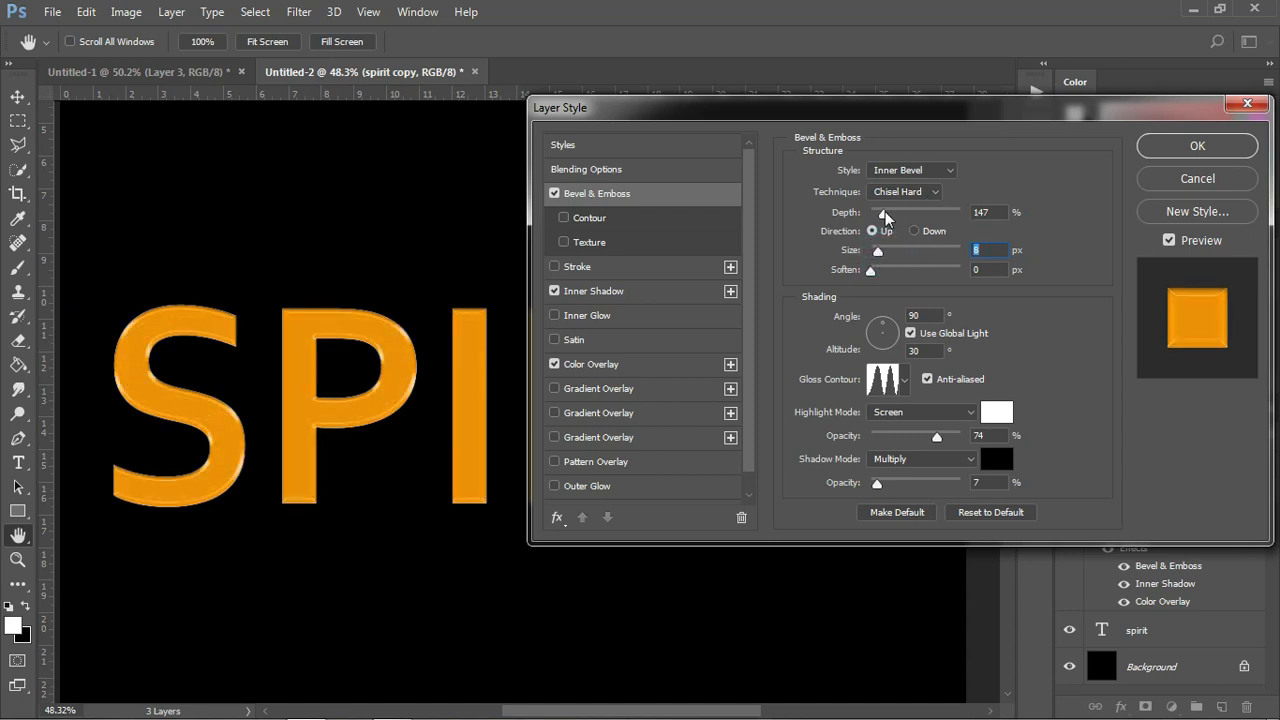
{"action": "mouse_move", "coordinate": [885, 216]}
{"action": "left_mouse_down"}
{"action": "mouse_move", "coordinate": [874, 214]}
{"action": "mouse_move", "coordinate": [890, 217]}
{"action": "left_mouse_up"}
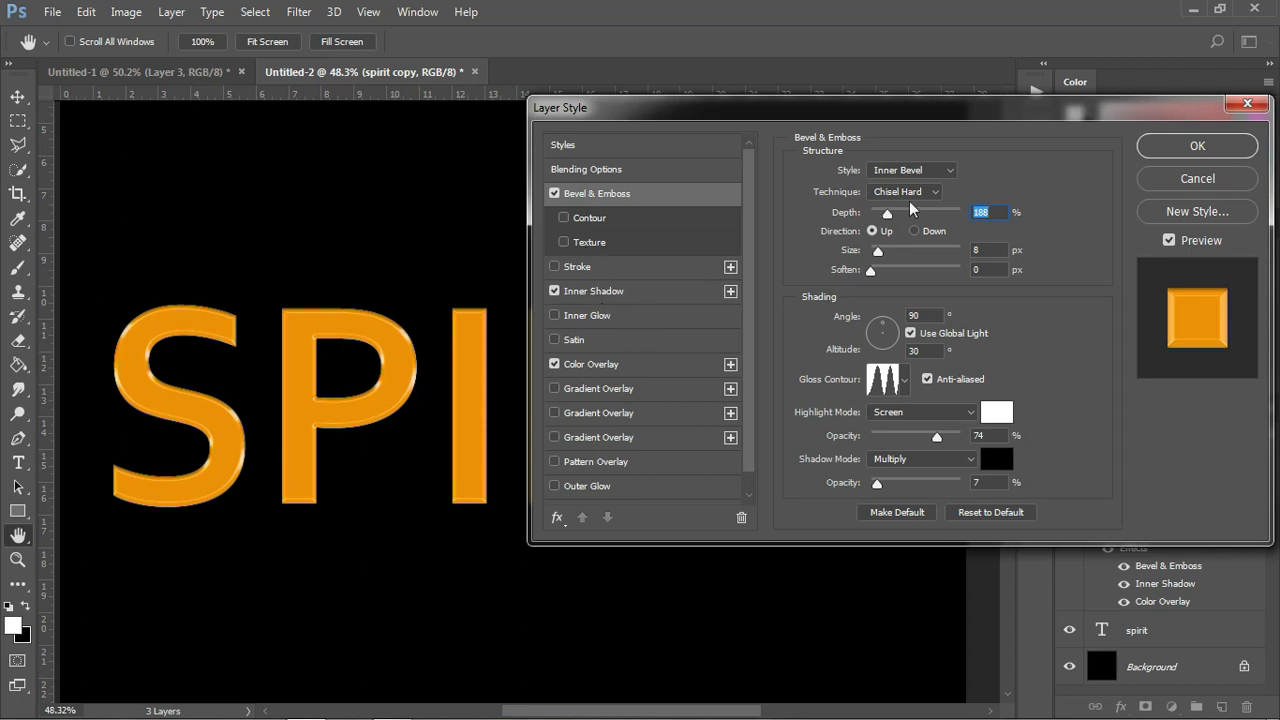
{"action": "left_click", "coordinate": [1182, 142]}
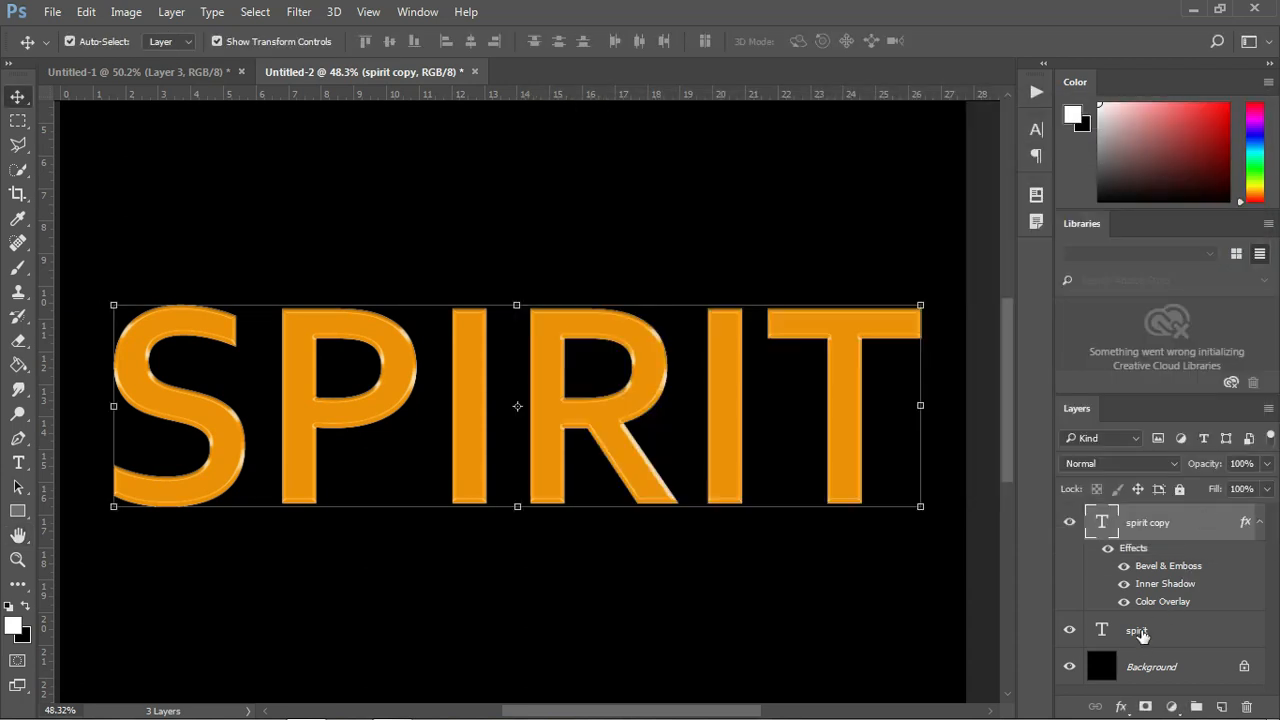
- Free-transform the original spirit text layer, narrowing it to about 93.89% width around its centre
{"action": "left_click", "coordinate": [1140, 634]}
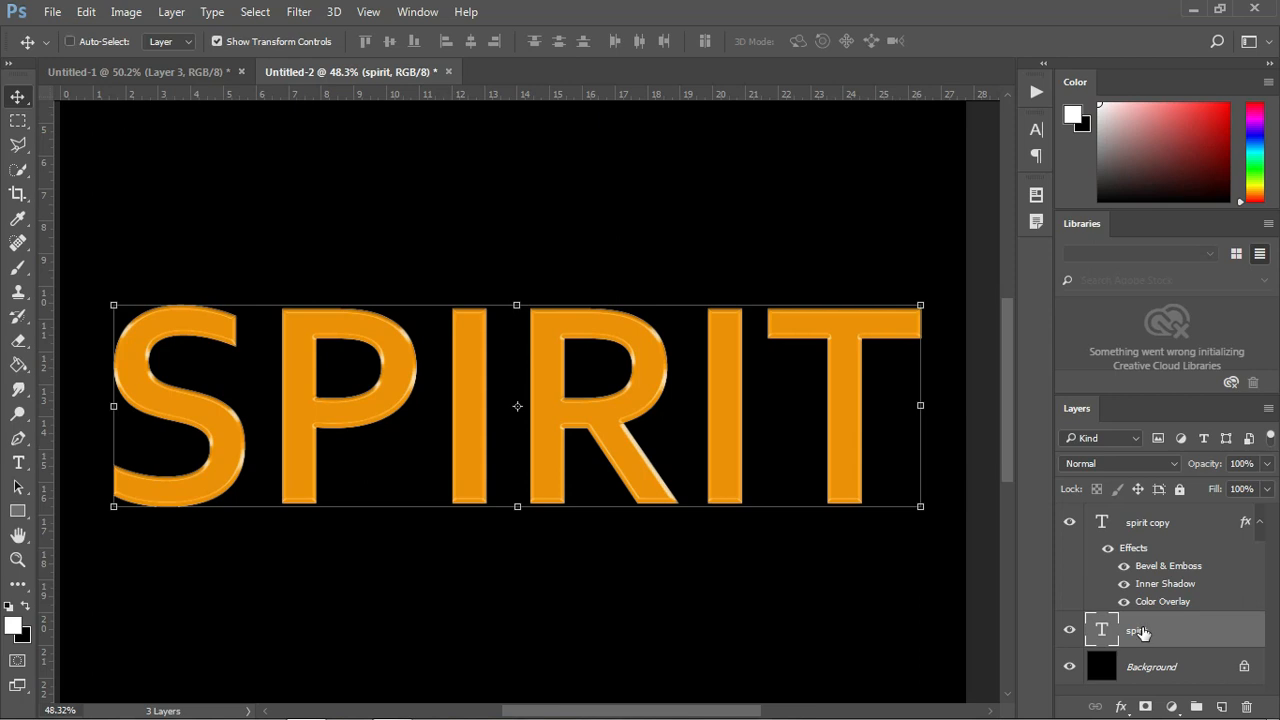
{"action": "key", "text": "ctrl+t"}
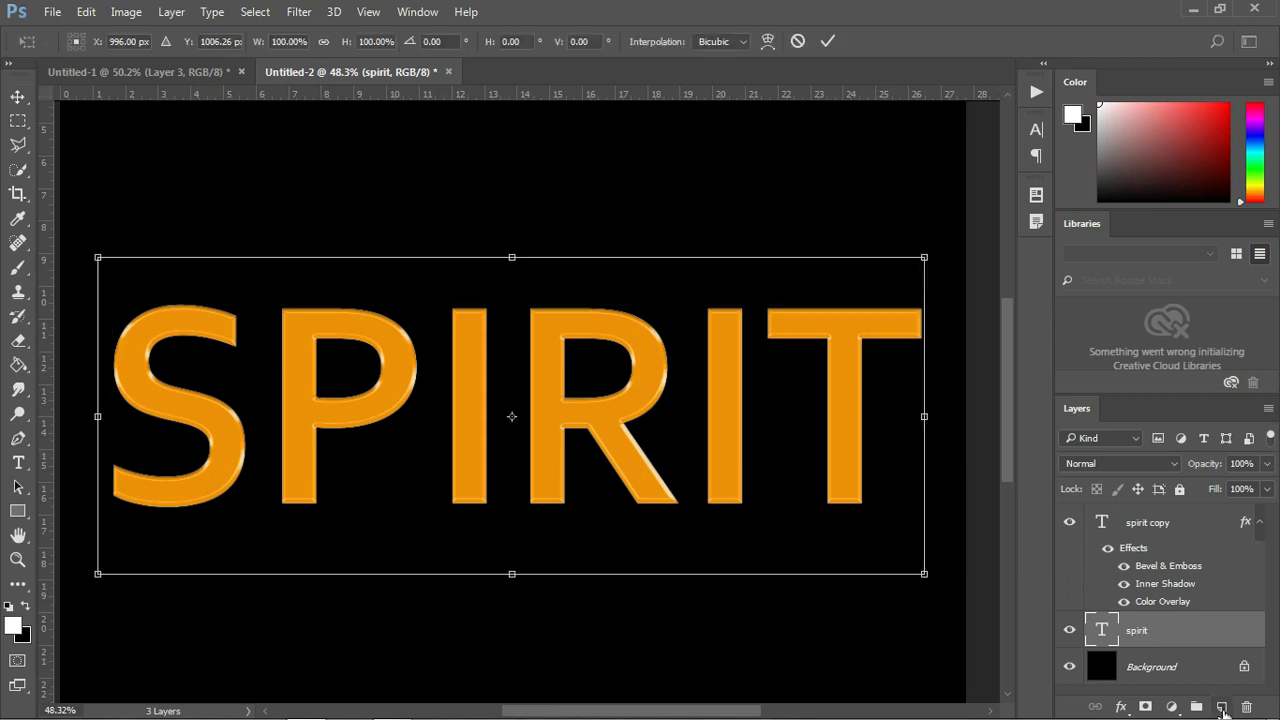
{"action": "left_click_drag", "start_coordinate": [928, 416], "coordinate": [900, 415]}
- Nudge the narrowed spirit text straight down to a Y position of about 1041.45 px and apply the transform
{"action": "key", "text": "Down"}
{"action": "key", "text": "Down"}
{"action": "key", "text": "Down"}
{"action": "key", "text": "Down"}
{"action": "key", "text": "Down"}
{"action": "key", "text": "Down"}
{"action": "key", "text": "Down"}
{"action": "key", "text": "Down"}
{"action": "key", "text": "Down"}
{"action": "key", "text": "Down"}
{"action": "key", "text": "Down"}
{"action": "key", "text": "Down"}
{"action": "key", "text": "Down"}
{"action": "key", "text": "Down"}
{"action": "key", "text": "Down"}
{"action": "key", "text": "Down"}
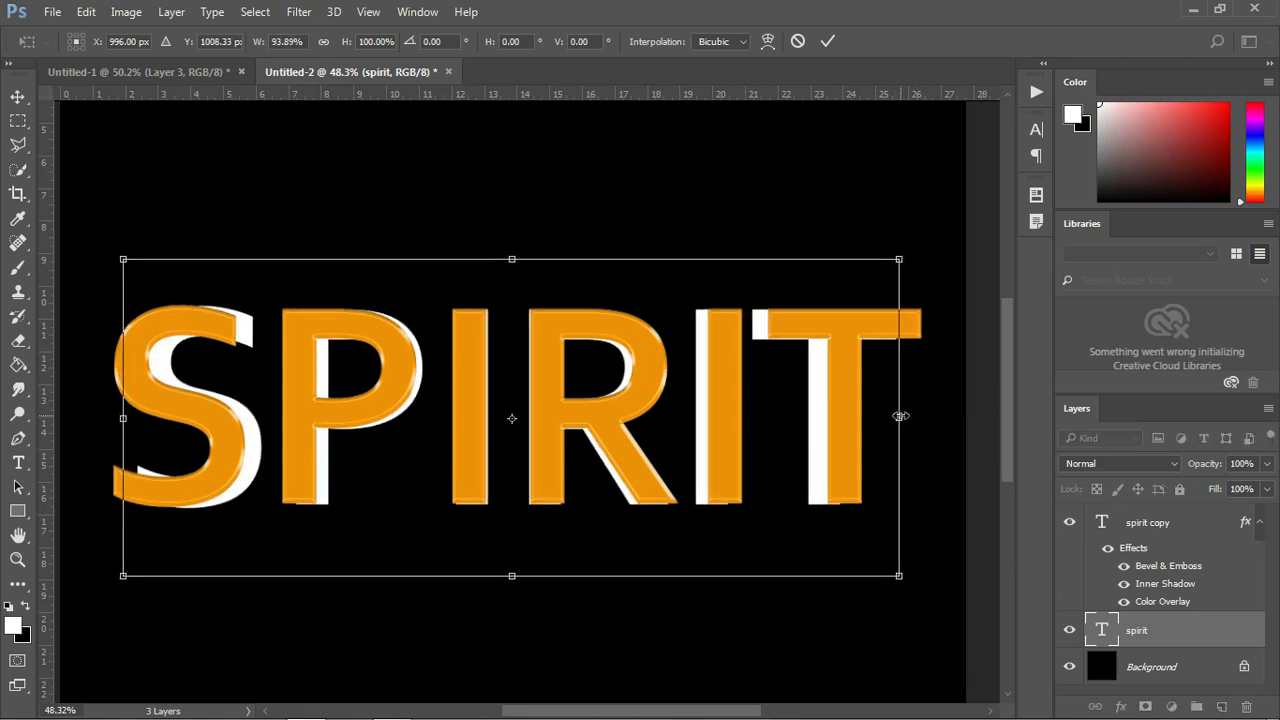
{"action": "key", "text": "Down"}
{"action": "key", "text": "Down"}
{"action": "key", "text": "Down"}
{"action": "key", "text": "Down"}
{"action": "key", "text": "Down"}
{"action": "key", "text": "Down"}
{"action": "key", "text": "Down"}
{"action": "key", "text": "Down"}
{"action": "key", "text": "Down"}
{"action": "key", "text": "Down"}
{"action": "key", "text": "Down"}
{"action": "key", "text": "Down"}
{"action": "key", "text": "Down"}
{"action": "key", "text": "Down"}
{"action": "key", "text": "Down"}
{"action": "key", "text": "Down"}
{"action": "key", "text": "Down"}
{"action": "key", "text": "Down"}
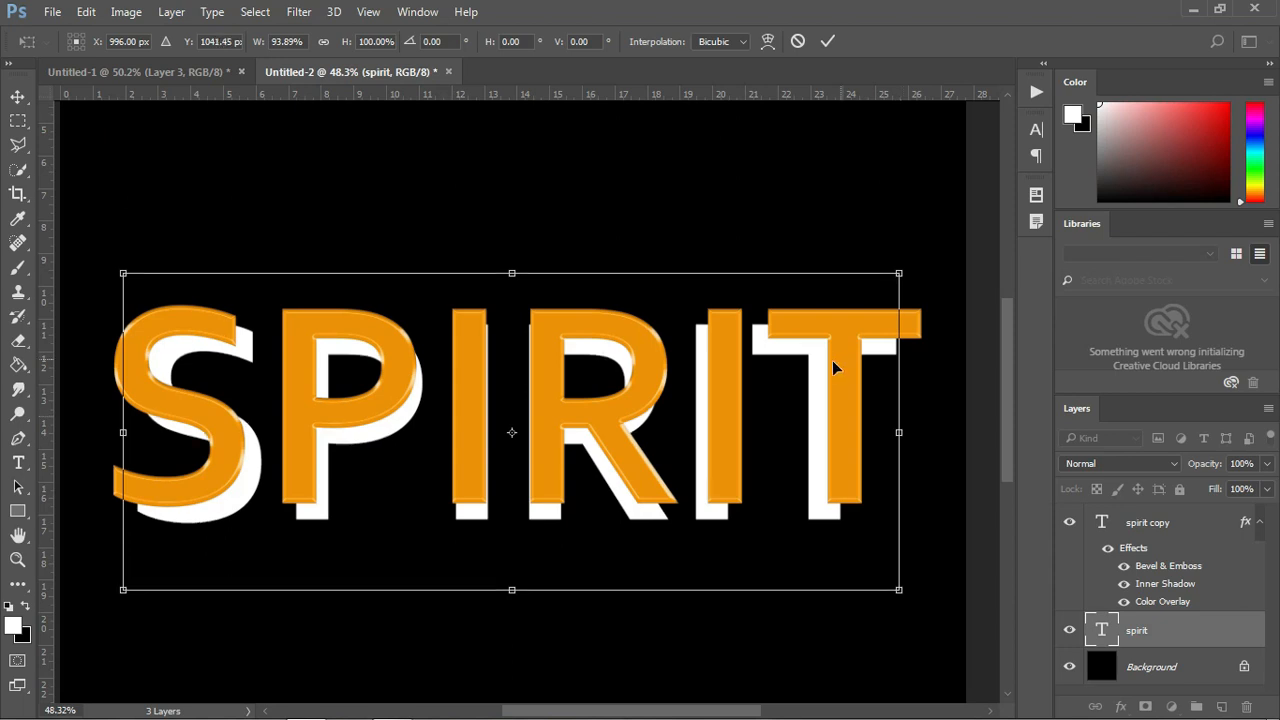
{"action": "left_click", "coordinate": [827, 41]}
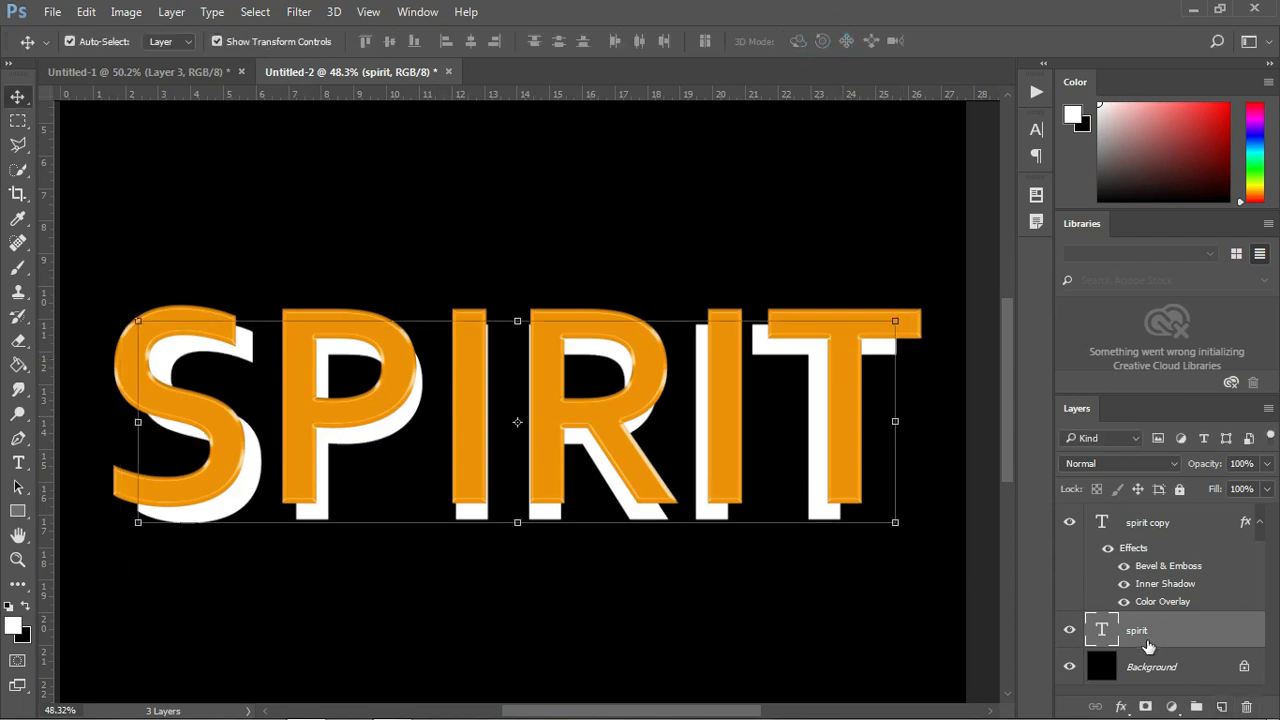
- Add a Color Overlay to the original spirit text layer using the dark orange cd580a
{"action": "left_click", "coordinate": [1145, 638]}
{"action": "left_click", "coordinate": [1120, 707]}
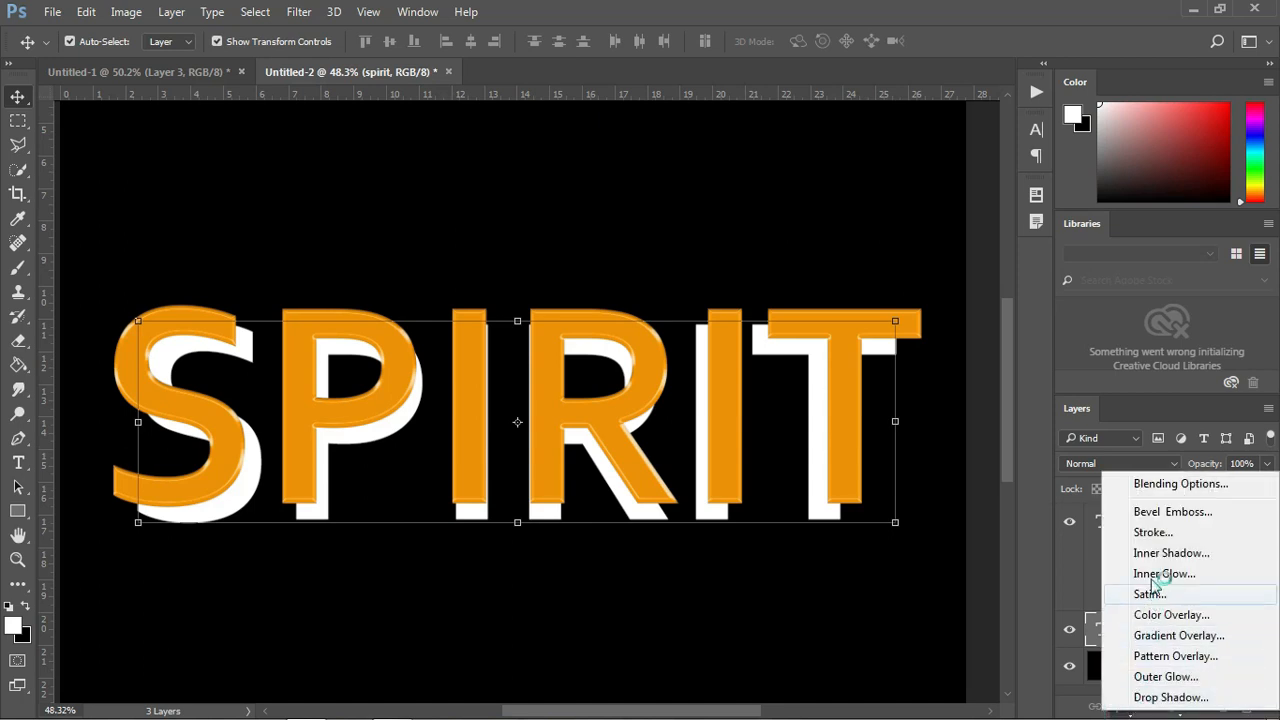
{"action": "left_click", "coordinate": [1160, 614]}
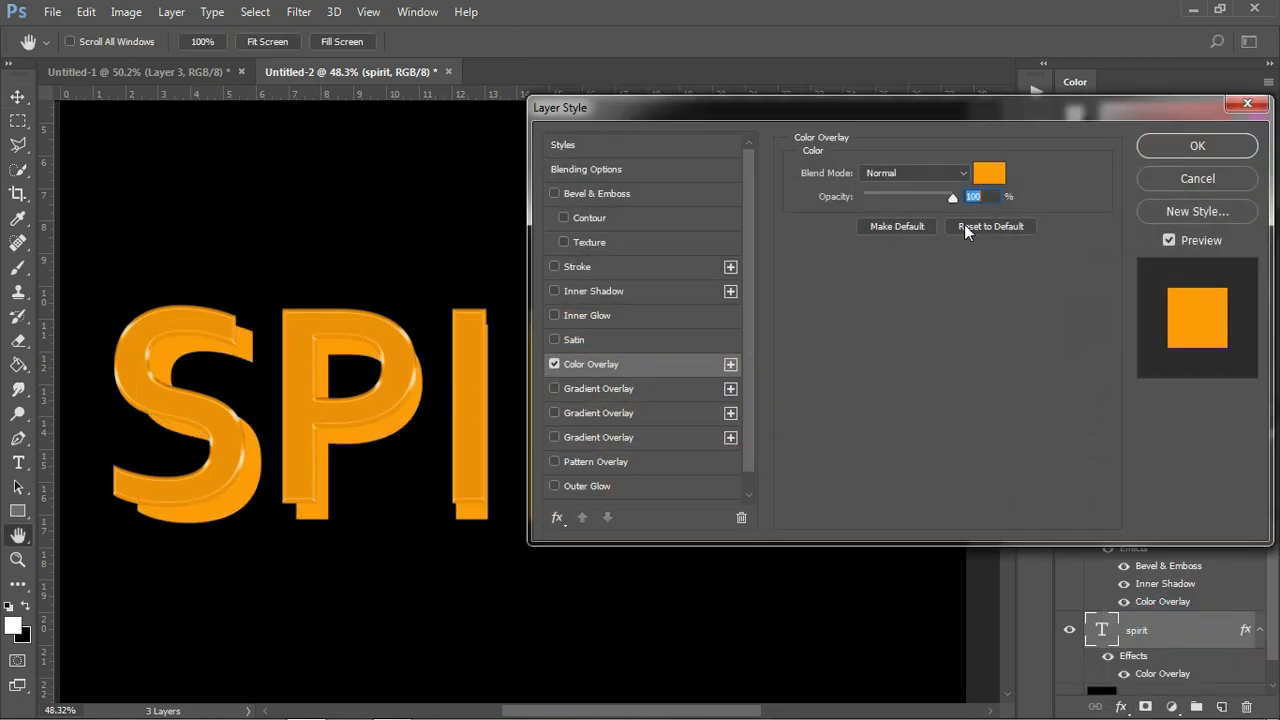
{"action": "left_click", "coordinate": [989, 175]}
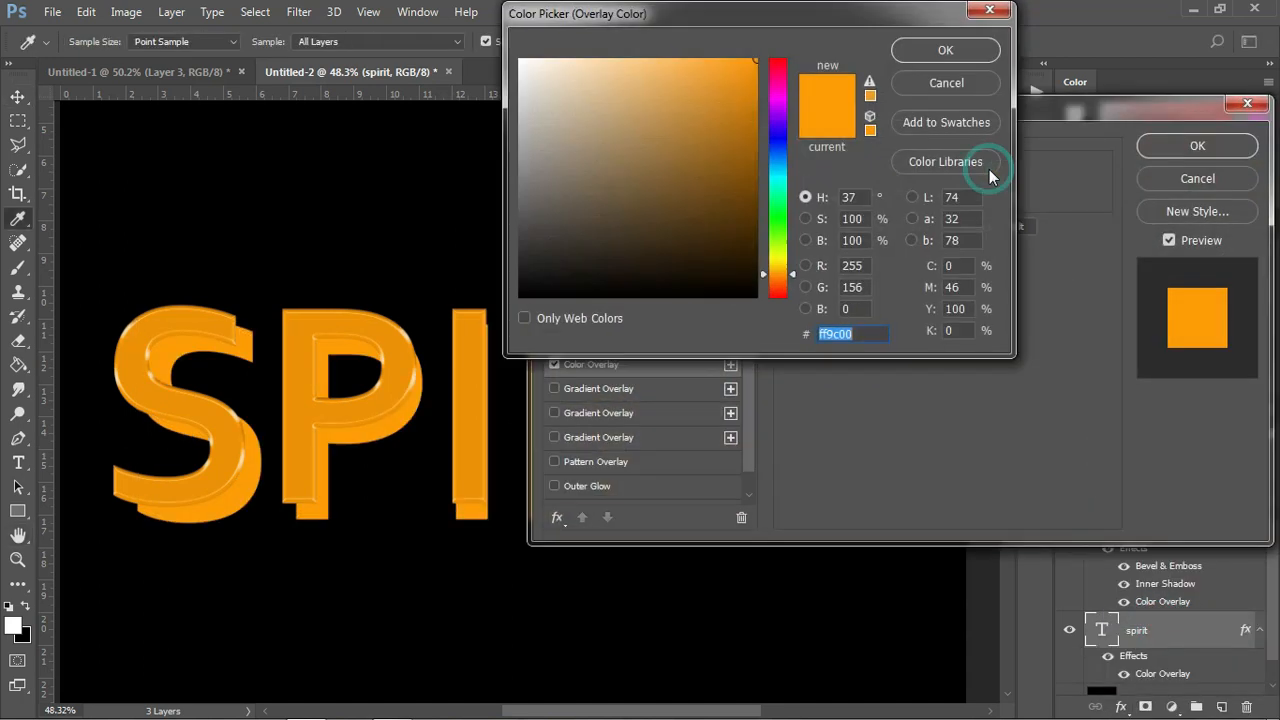
{"action": "left_click", "coordinate": [777, 281]}
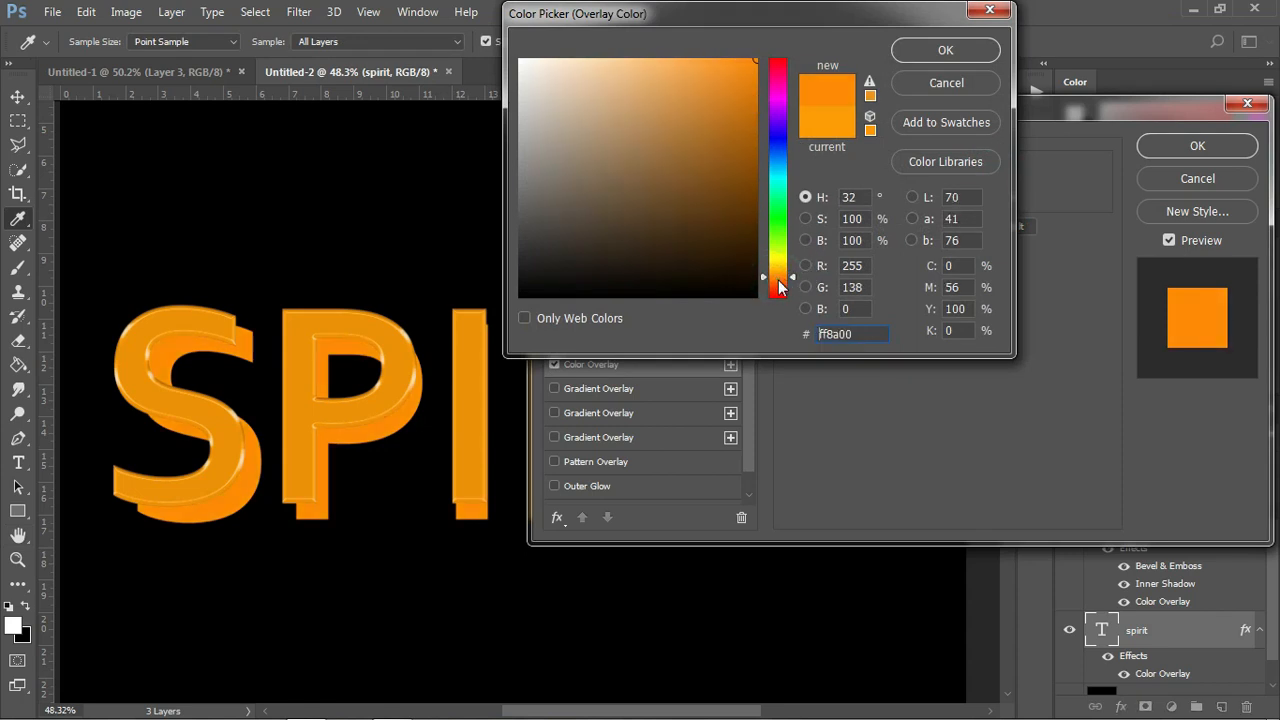
{"action": "left_click", "coordinate": [778, 281]}
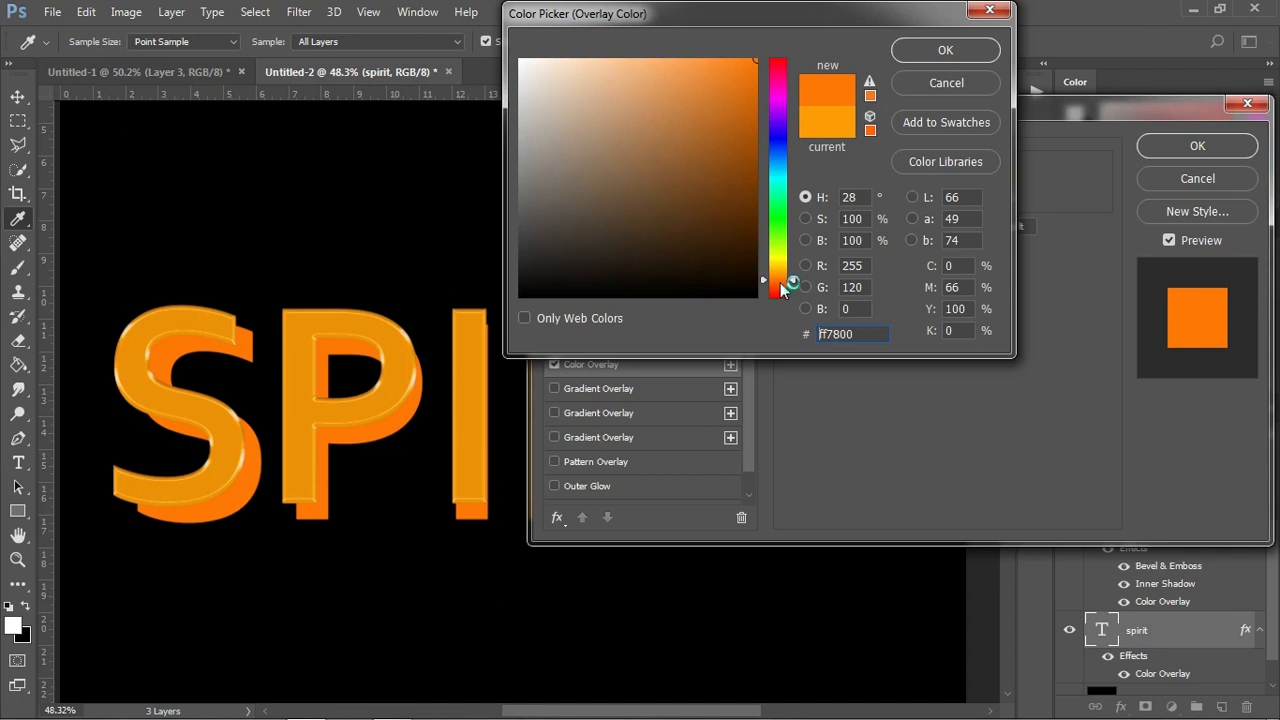
{"action": "left_click", "coordinate": [782, 286]}
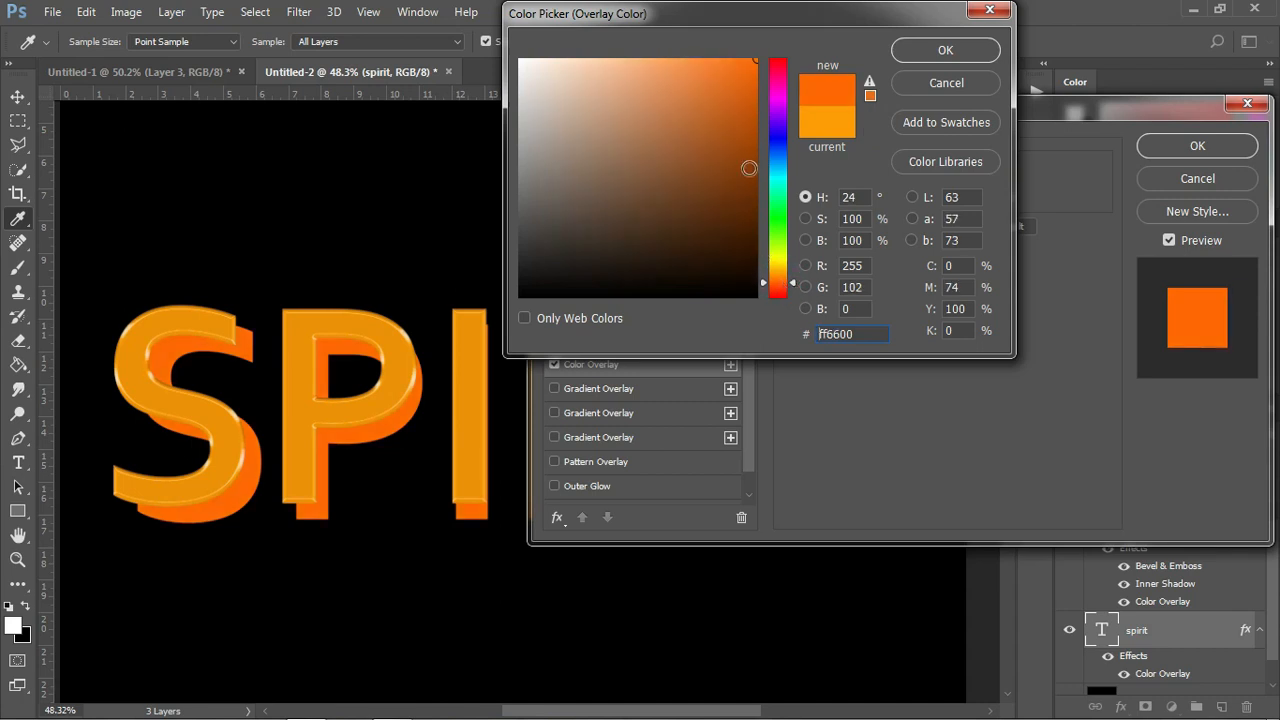
{"action": "left_click", "coordinate": [745, 105]}
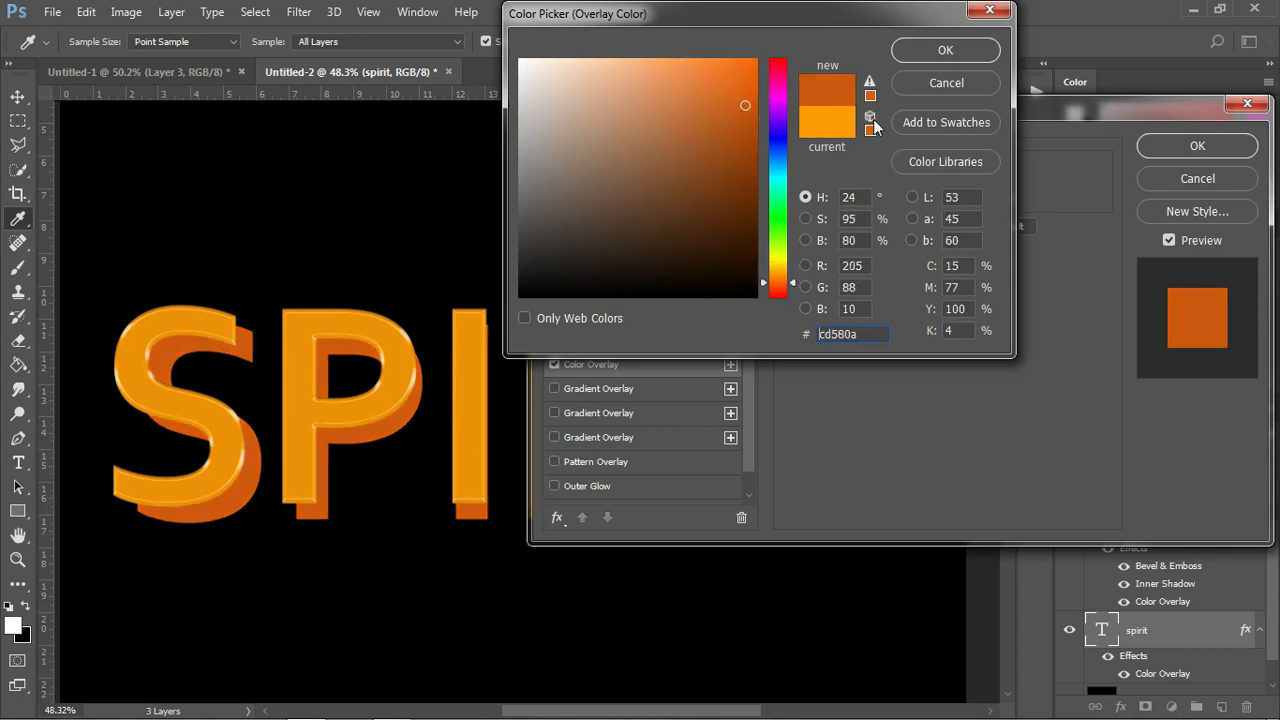
{"action": "left_click", "coordinate": [946, 52]}
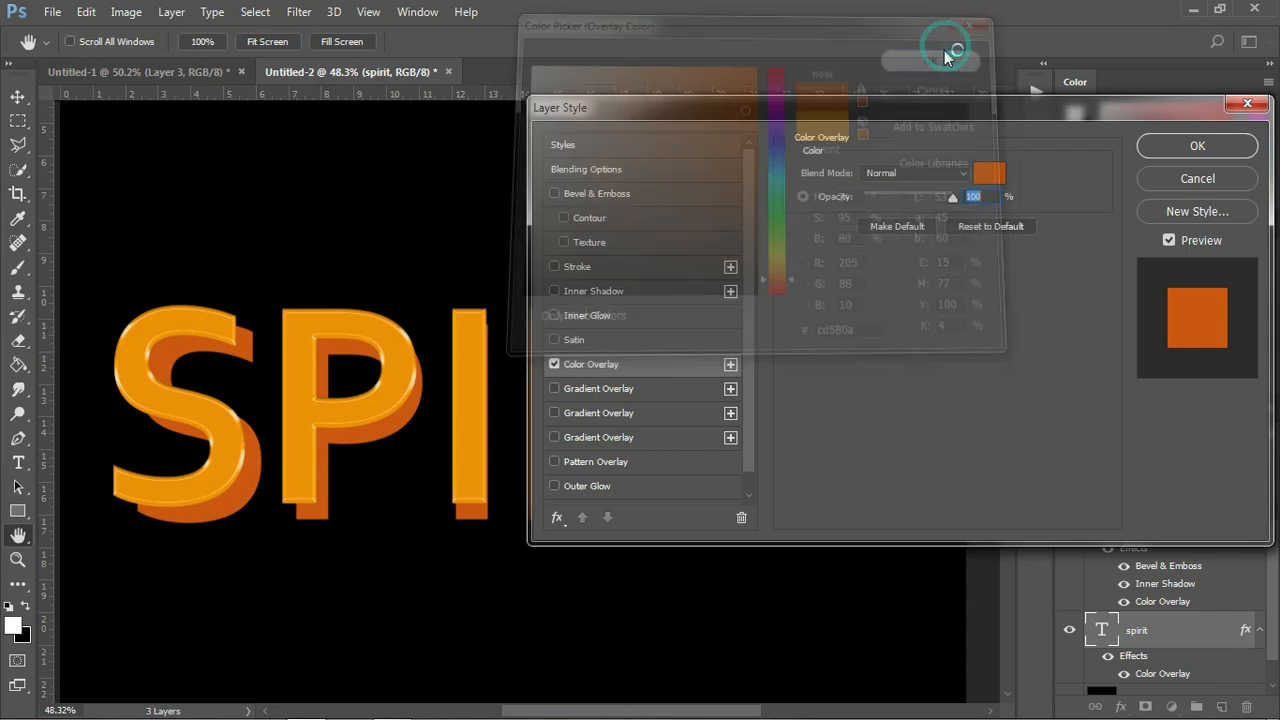
{"action": "left_click", "coordinate": [1173, 146]}
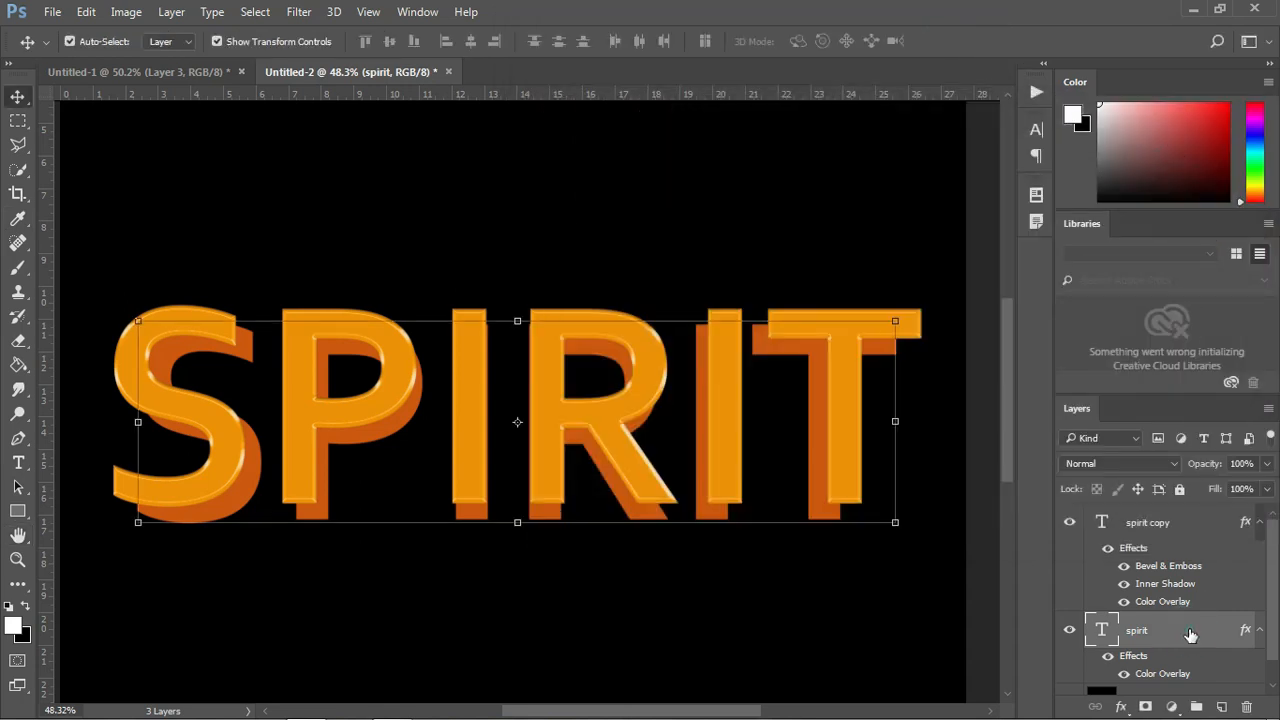
- Create a new layer above the original spirit text and outline the gap at the S's upper tip with the Polygonal Lasso
{"action": "left_click", "coordinate": [1221, 707]}
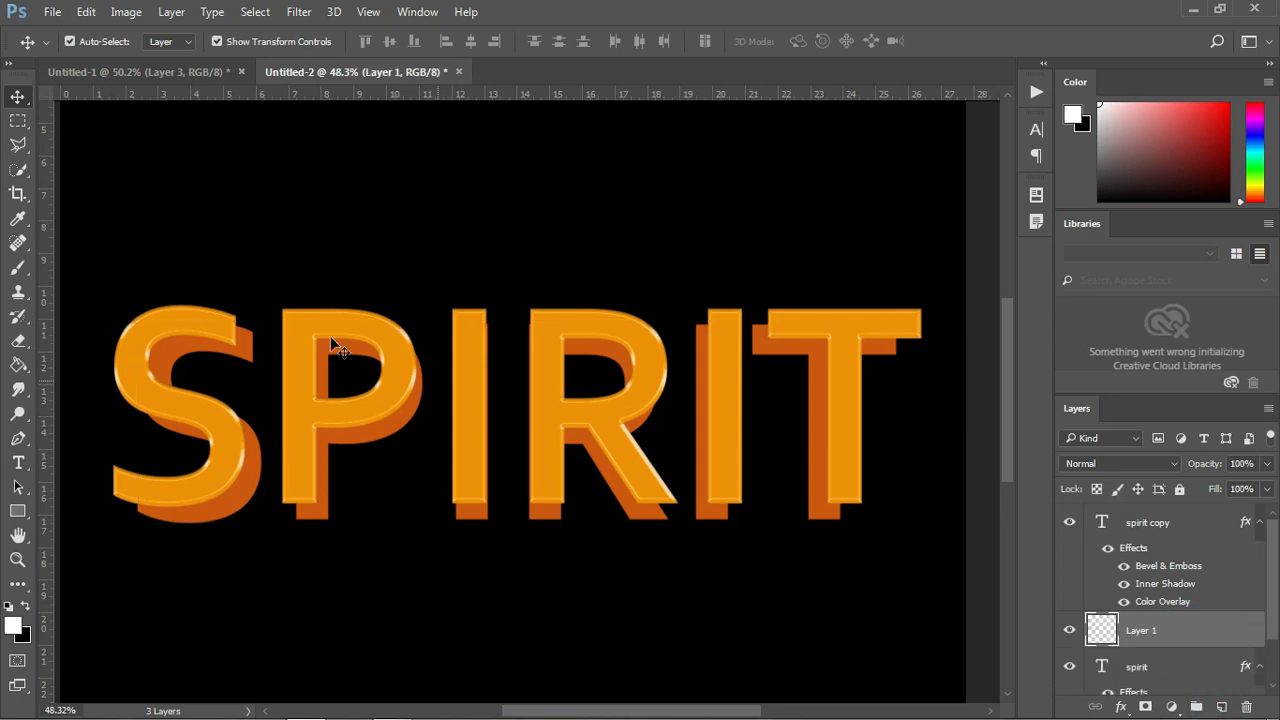
{"action": "left_click", "coordinate": [18, 145]}
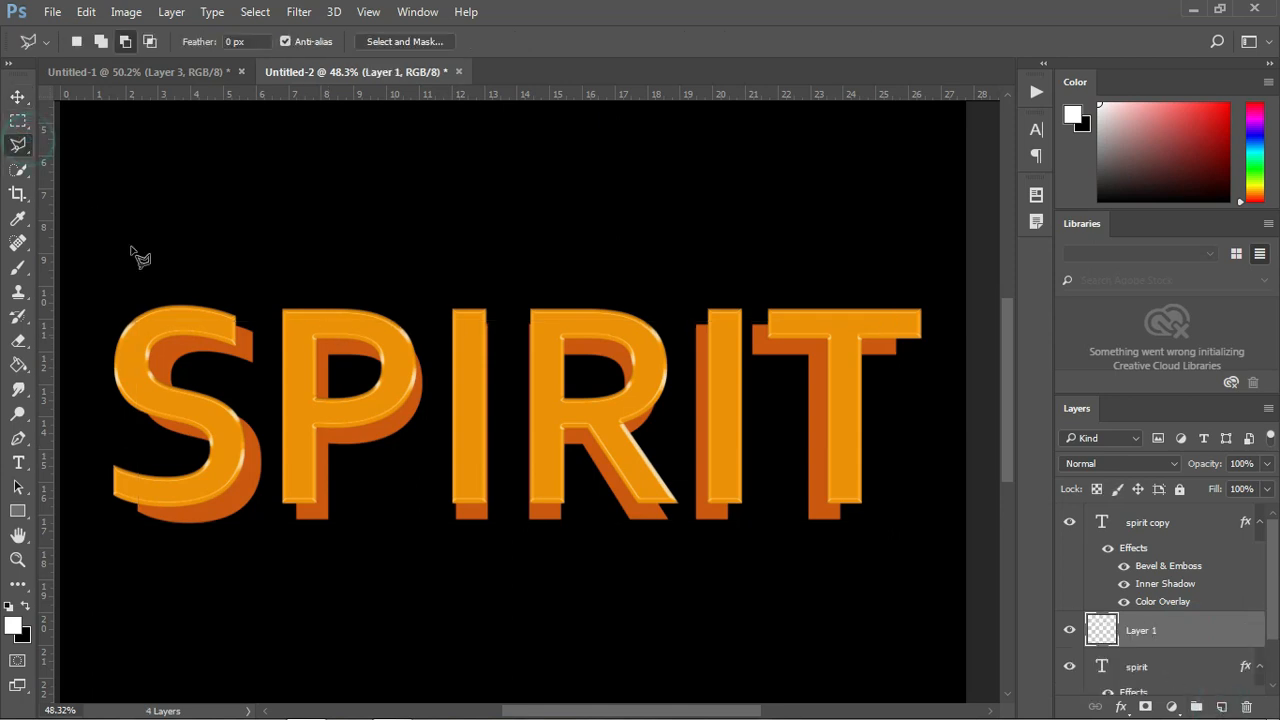
{"action": "scroll", "coordinate": [229, 323], "scroll_direction": "up", "scroll_amount": 2}
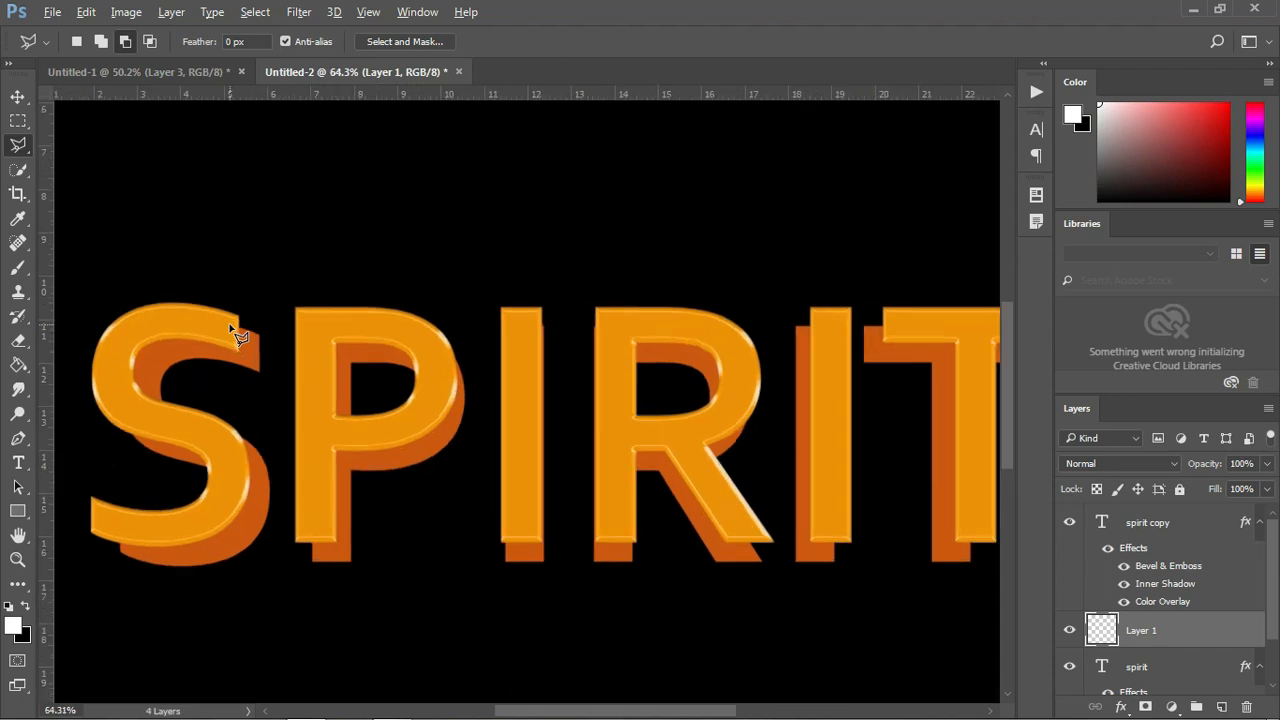
{"action": "scroll", "coordinate": [232, 328], "scroll_direction": "up", "scroll_amount": 4}
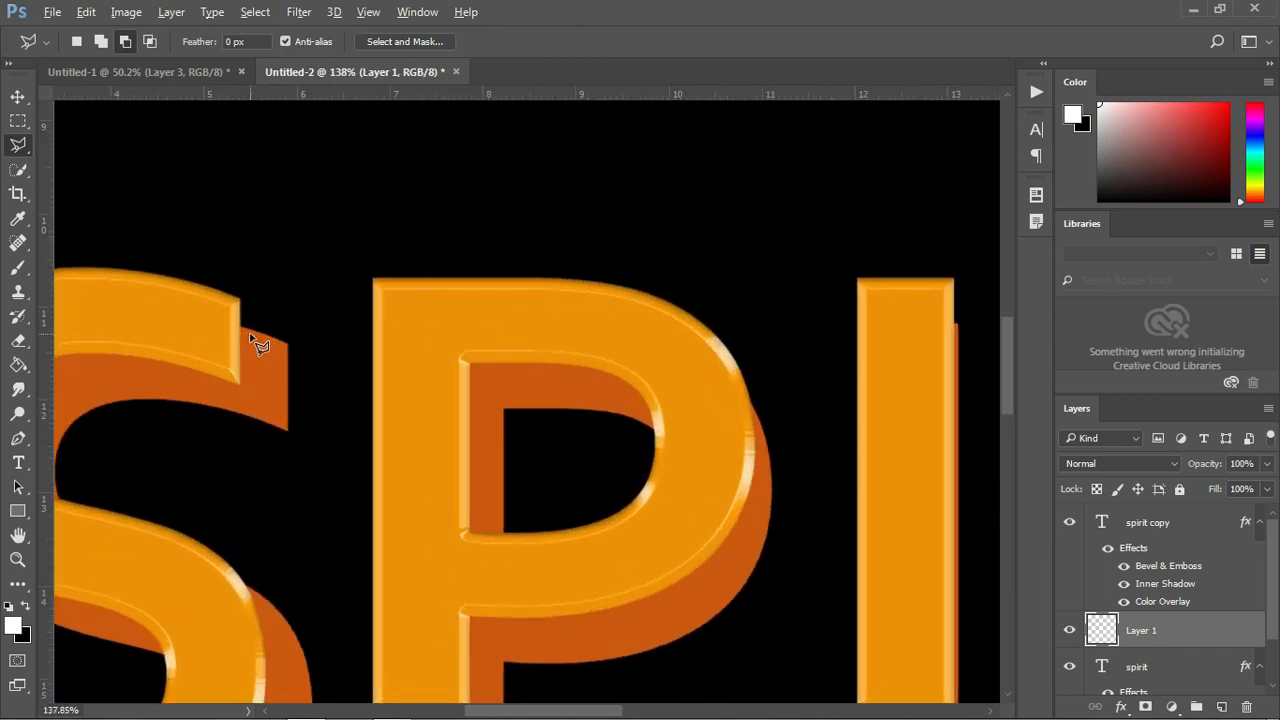
{"action": "left_click", "coordinate": [238, 299]}
{"action": "left_click", "coordinate": [288, 346]}
{"action": "left_click", "coordinate": [253, 361]}
{"action": "left_click", "coordinate": [210, 330]}
{"action": "left_click", "coordinate": [241, 303]}
- Sample the dark orange of the lower text as the foreground colour, fill the selected gap with it and deselect
{"action": "left_click", "coordinate": [13, 626]}
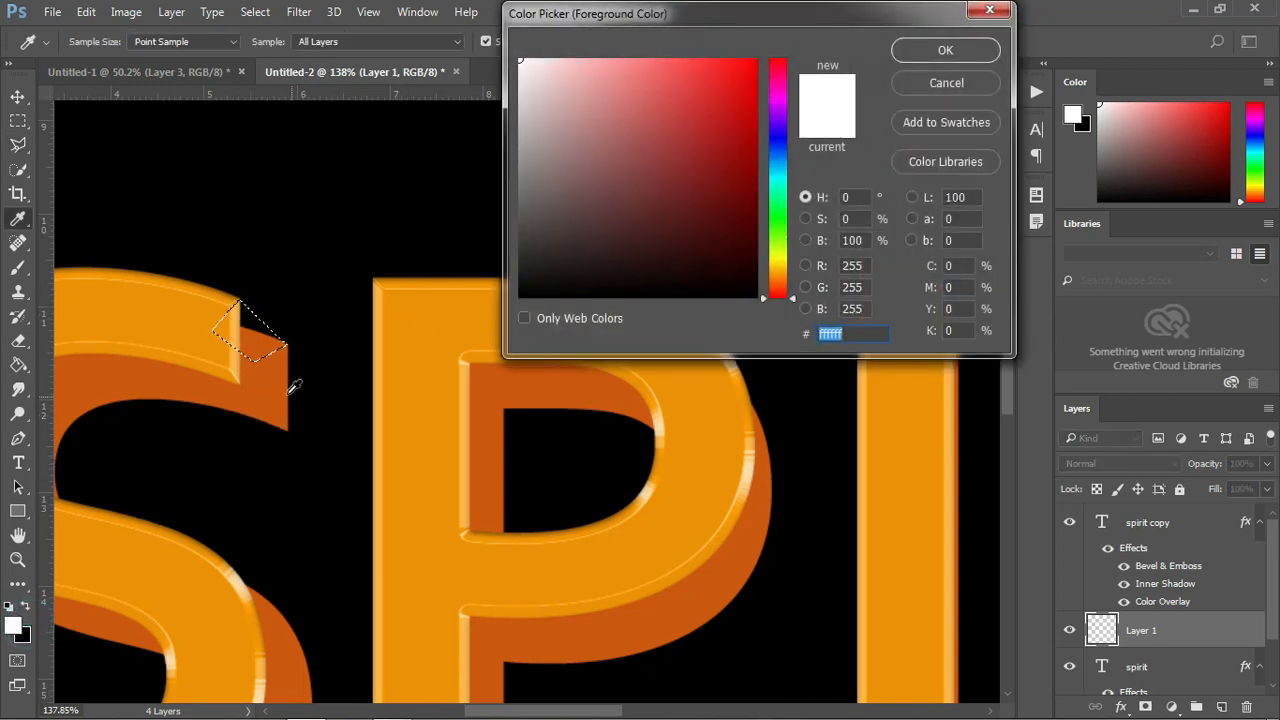
{"action": "left_click", "coordinate": [272, 378]}
{"action": "left_click", "coordinate": [943, 49]}
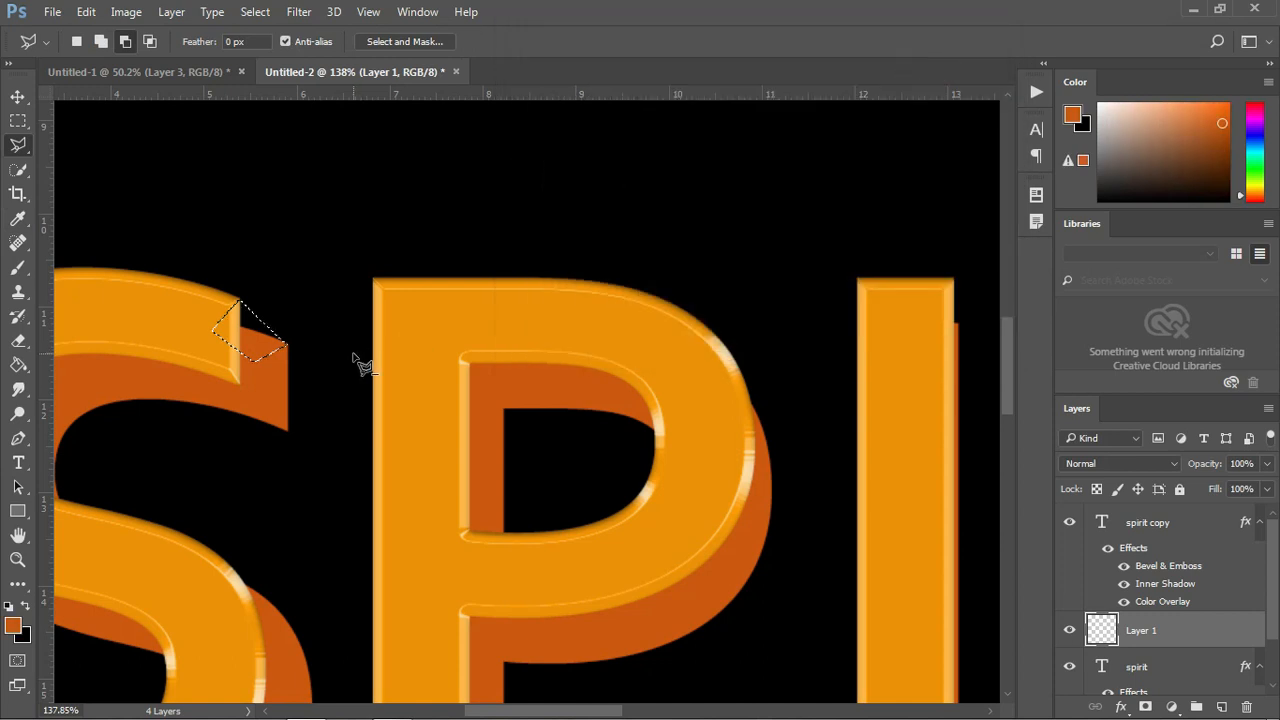
{"action": "key", "text": "alt+BackSpace"}
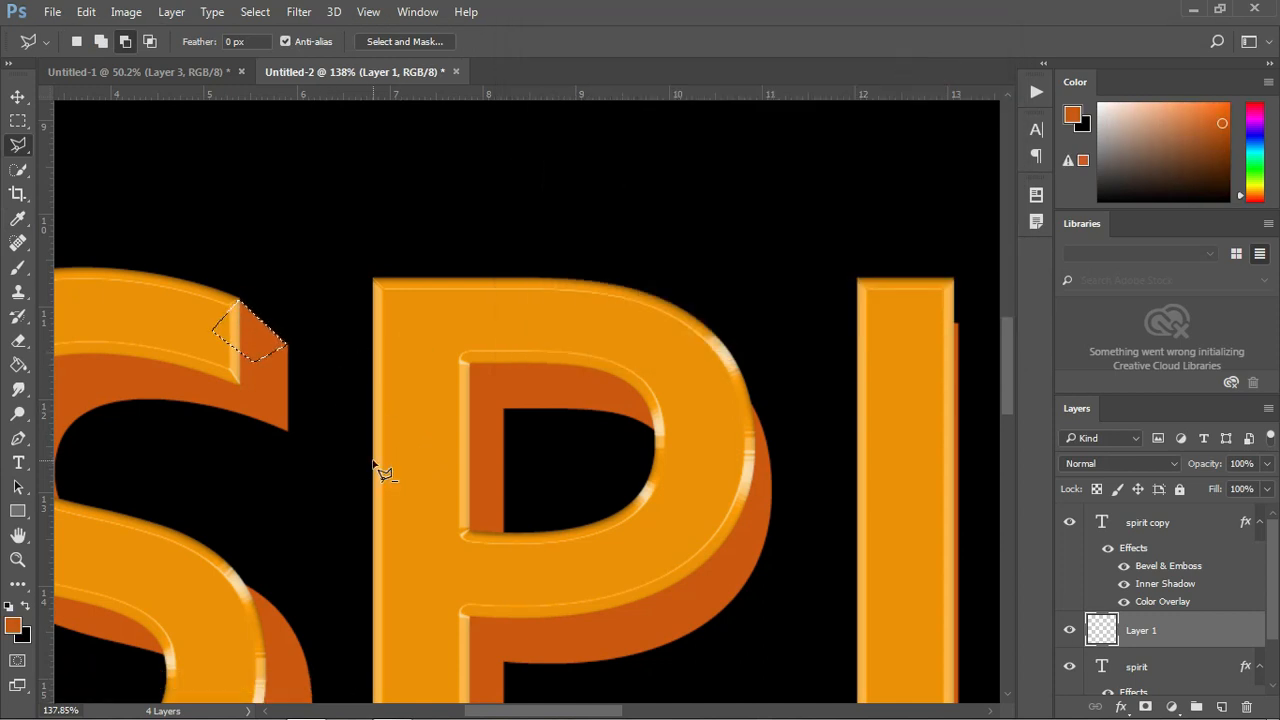
{"action": "scroll", "coordinate": [373, 463], "scroll_direction": "down", "scroll_amount": 5}
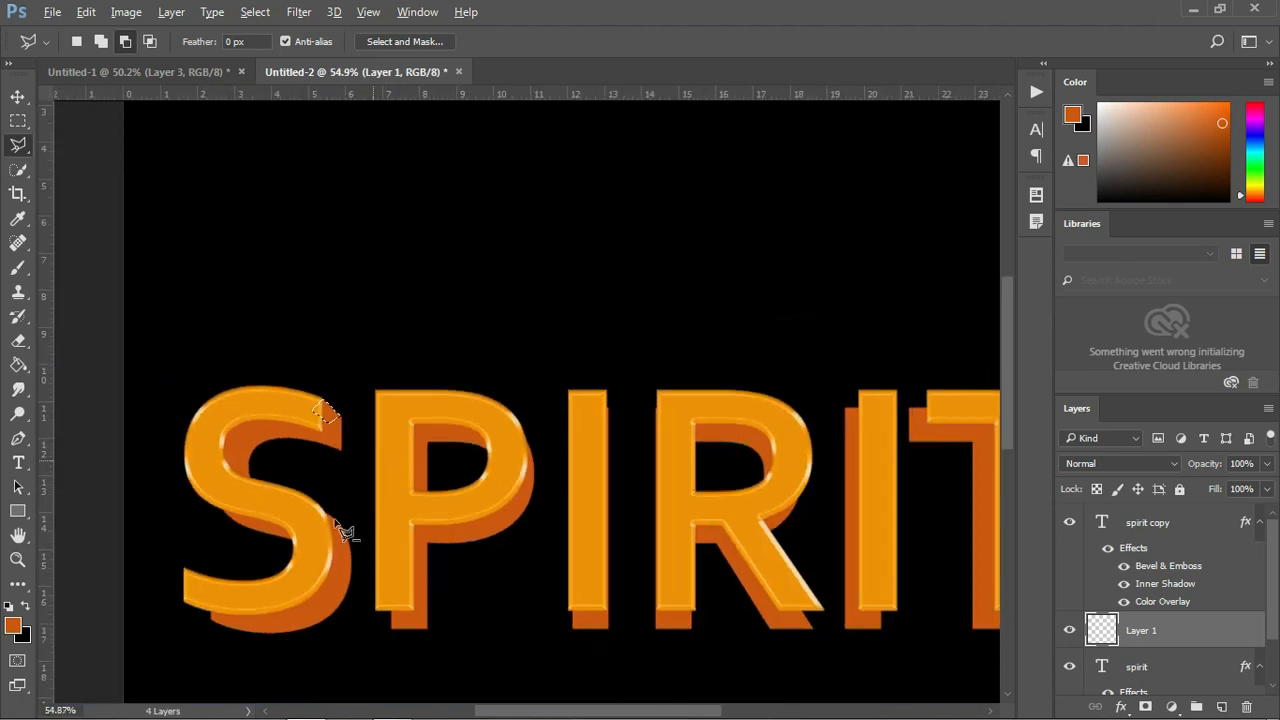
{"action": "scroll", "coordinate": [200, 630], "scroll_direction": "up", "scroll_amount": 2}
{"action": "scroll", "coordinate": [210, 432], "scroll_direction": "up", "scroll_amount": 1}
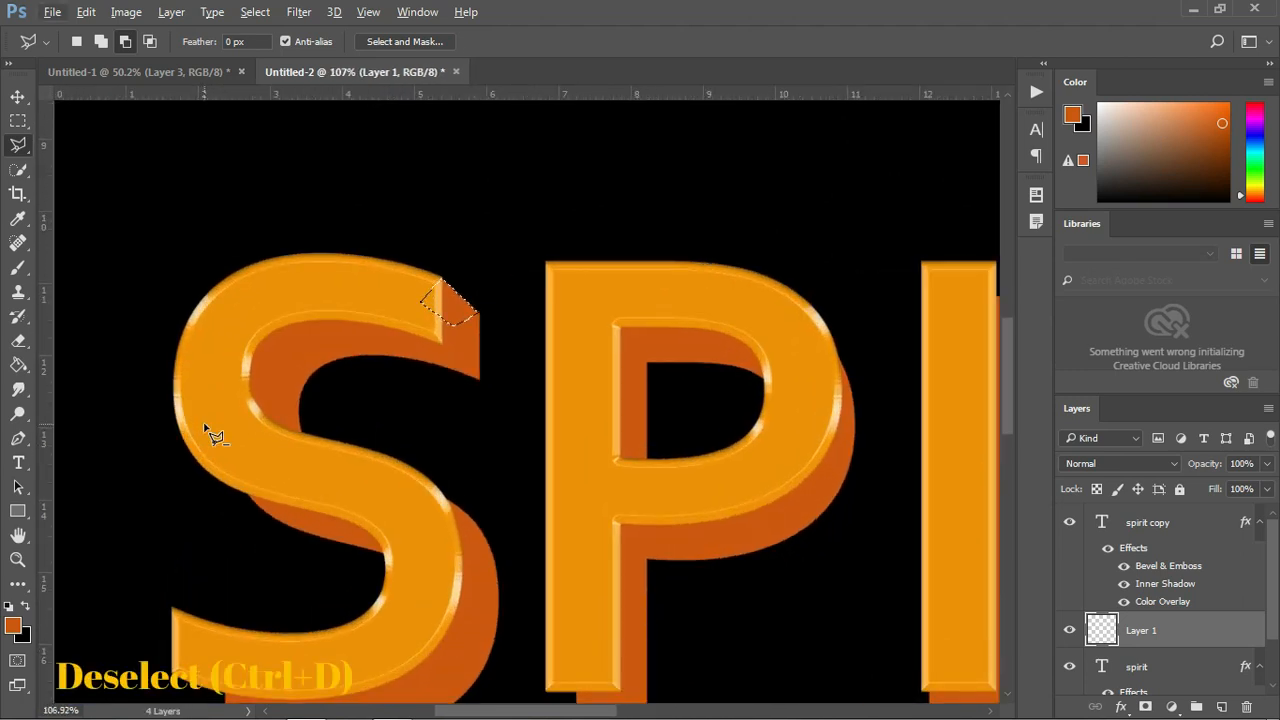
{"action": "key", "text": "ctrl+d"}
- Outline the gaps beside the S's outer left curve and at its lower tip, and fill them with dark orange
{"action": "scroll", "coordinate": [213, 464], "scroll_direction": "up", "scroll_amount": 2}
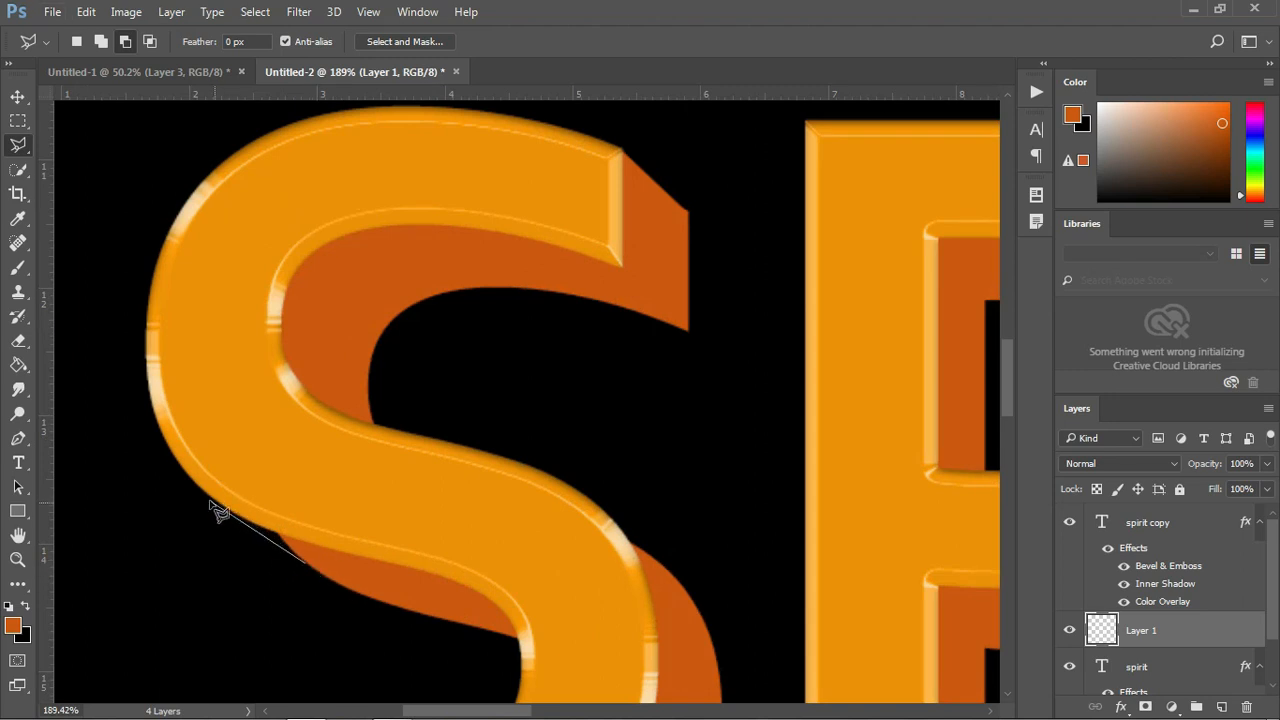
{"action": "double_click", "coordinate": [313, 563]}
{"action": "scroll", "coordinate": [443, 514], "scroll_direction": "down", "scroll_amount": 3}
{"action": "scroll", "coordinate": [371, 672], "scroll_direction": "up", "scroll_amount": 4}
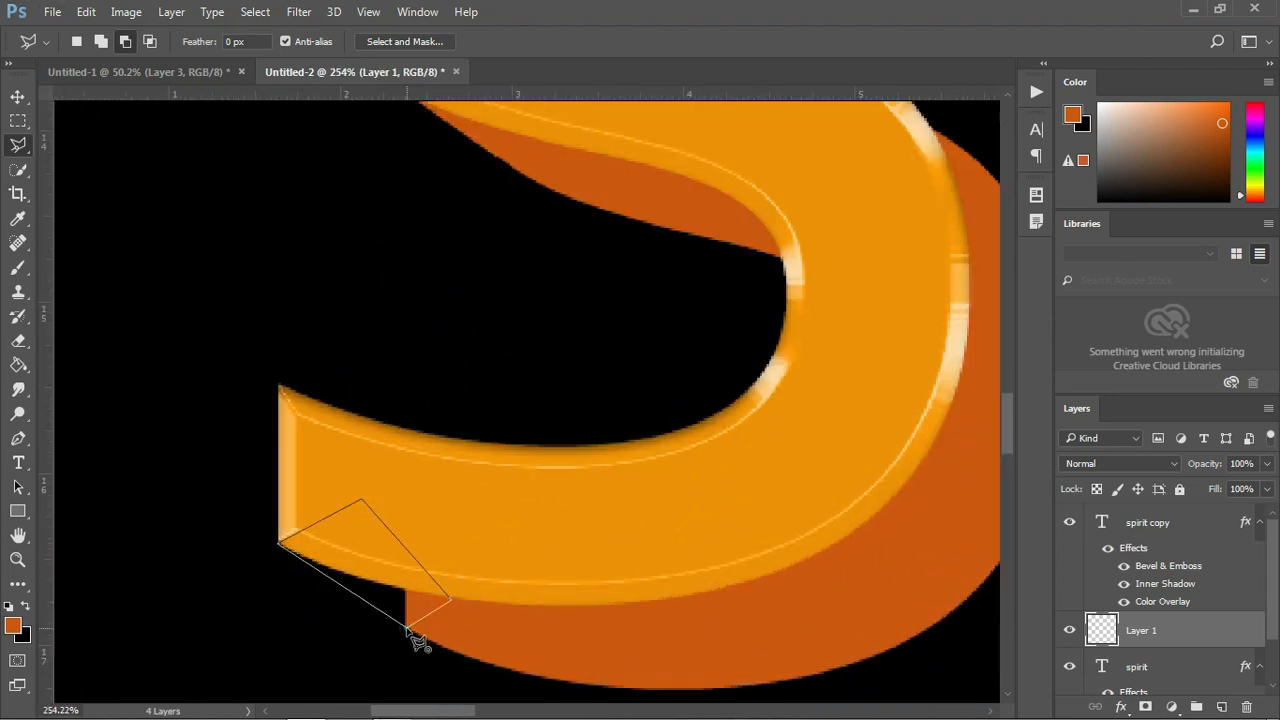
{"action": "double_click", "coordinate": [407, 630]}
{"action": "scroll", "coordinate": [351, 557], "scroll_direction": "down", "scroll_amount": 4}
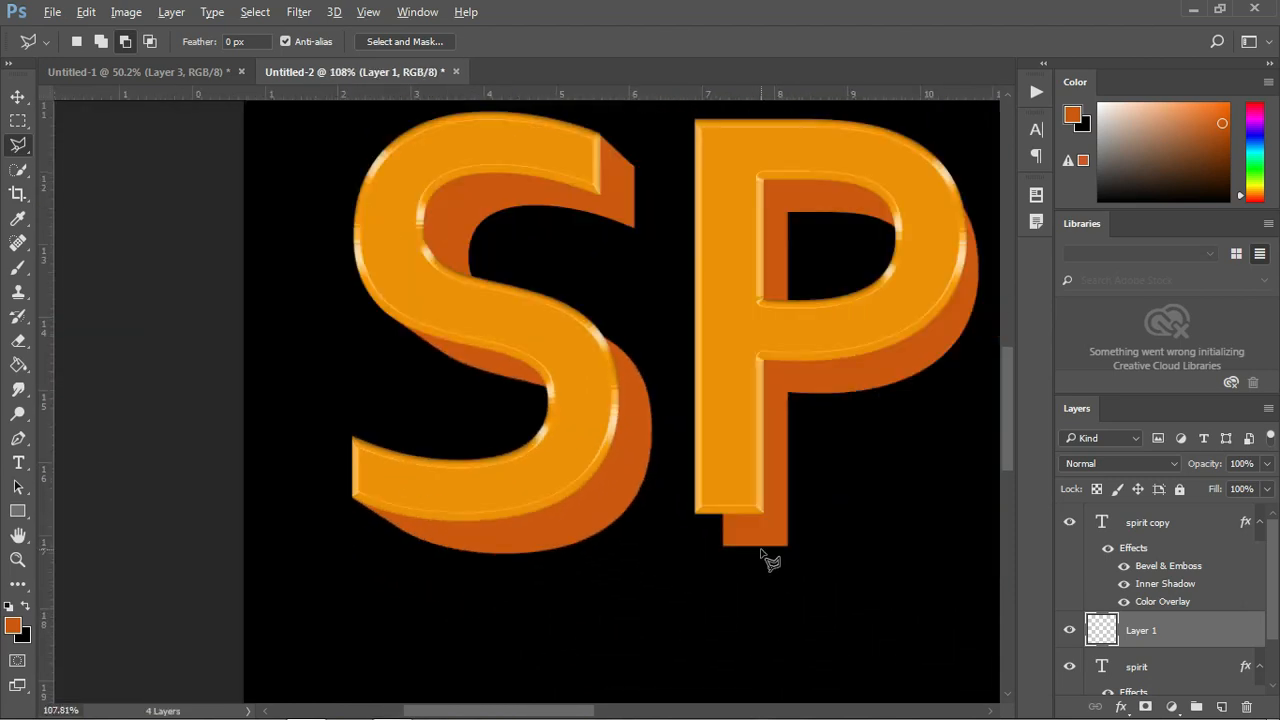
- Outline and fill with dark orange the gaps at the P stem's lower-left corner and the bowl's outer right edge
{"action": "scroll", "coordinate": [760, 553], "scroll_direction": "up", "scroll_amount": 3}
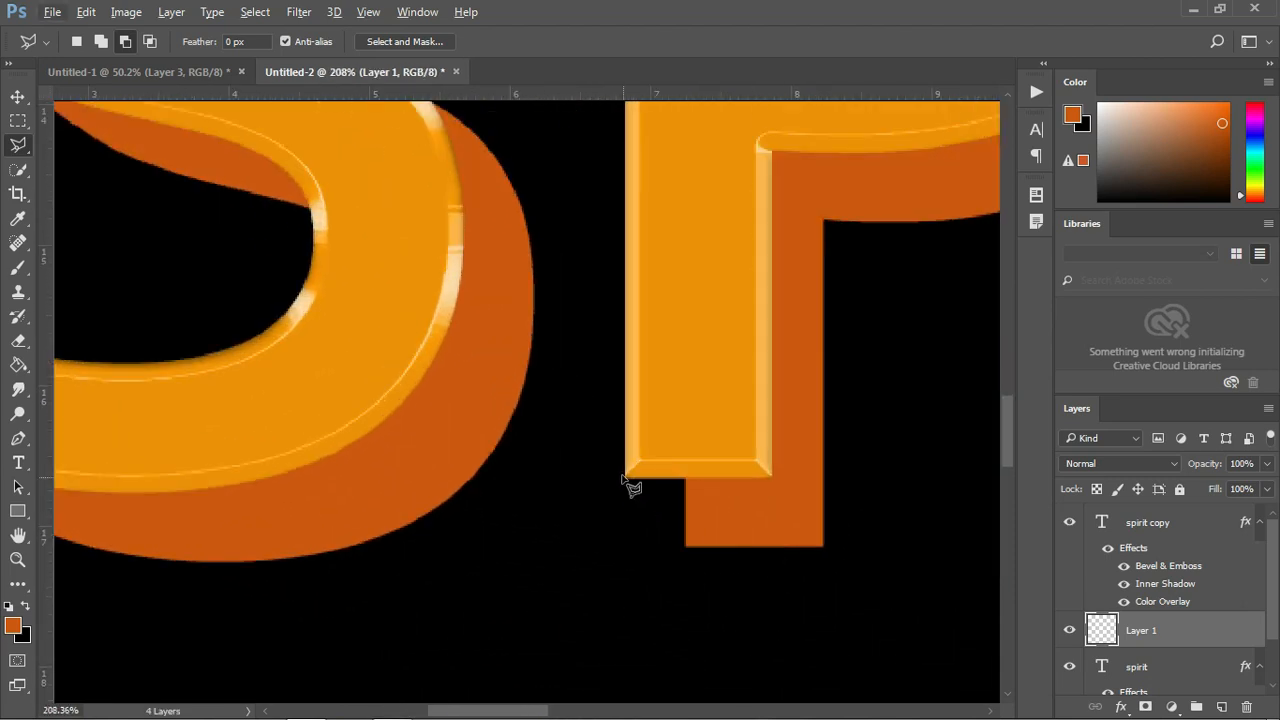
{"action": "left_click", "coordinate": [687, 547]}
{"action": "left_click", "coordinate": [735, 473]}
{"action": "left_click", "coordinate": [628, 478]}
{"action": "scroll", "coordinate": [517, 445], "scroll_direction": "down", "scroll_amount": 5}
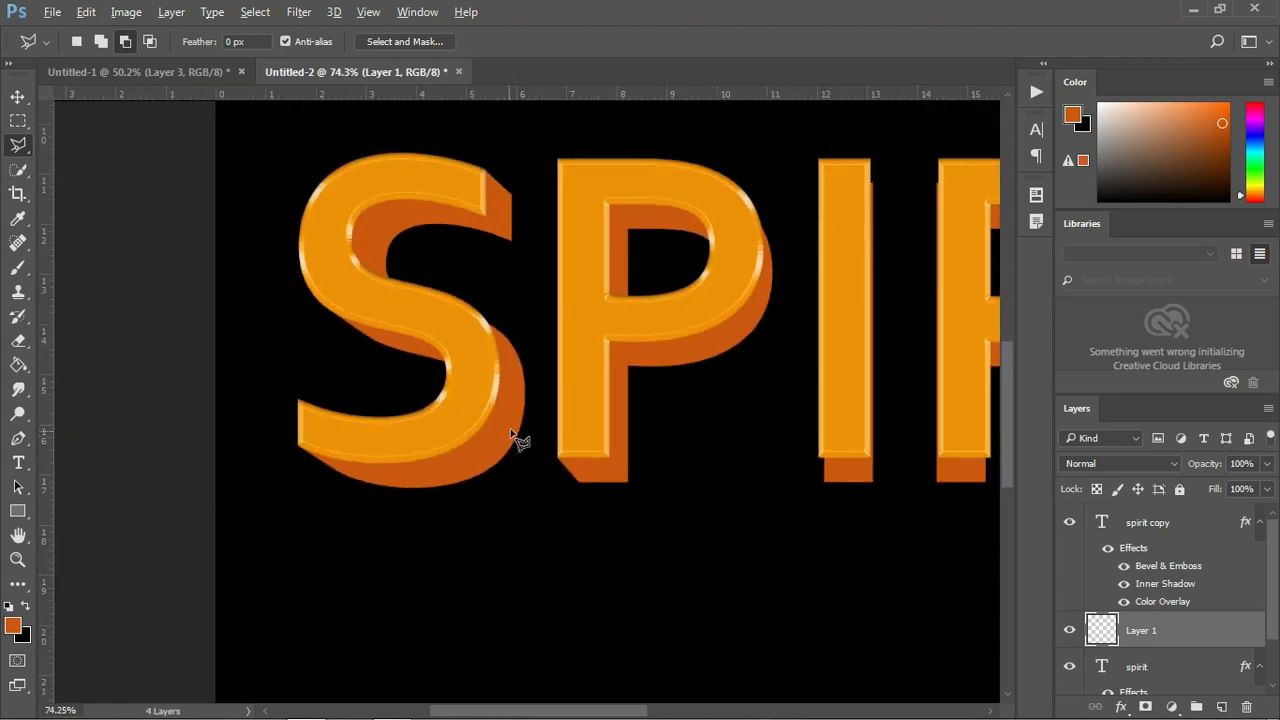
{"action": "scroll", "coordinate": [737, 263], "scroll_direction": "up", "scroll_amount": 6}
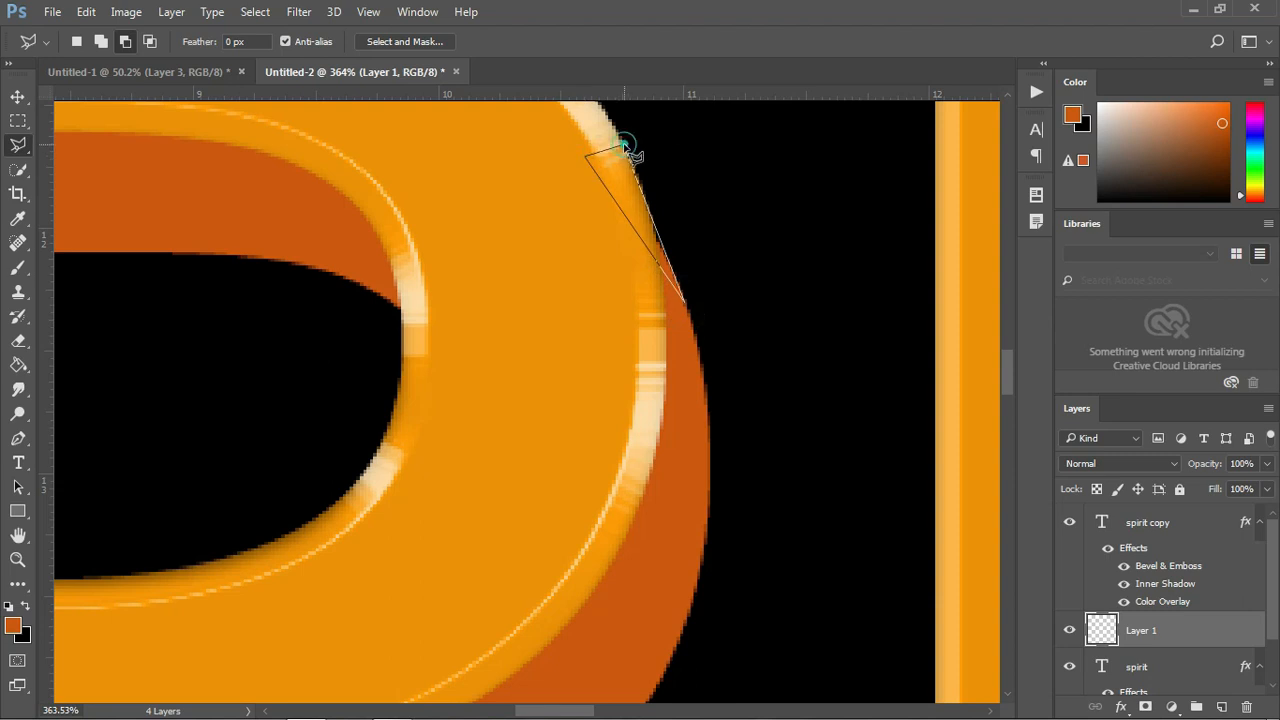
{"action": "scroll", "coordinate": [640, 340], "scroll_direction": "down", "scroll_amount": 4}
- Fill the narrow gap beside the upper-right corner of the first I with dark orange, including the small leftover notch
{"action": "scroll", "coordinate": [810, 235], "scroll_direction": "up", "scroll_amount": 3}
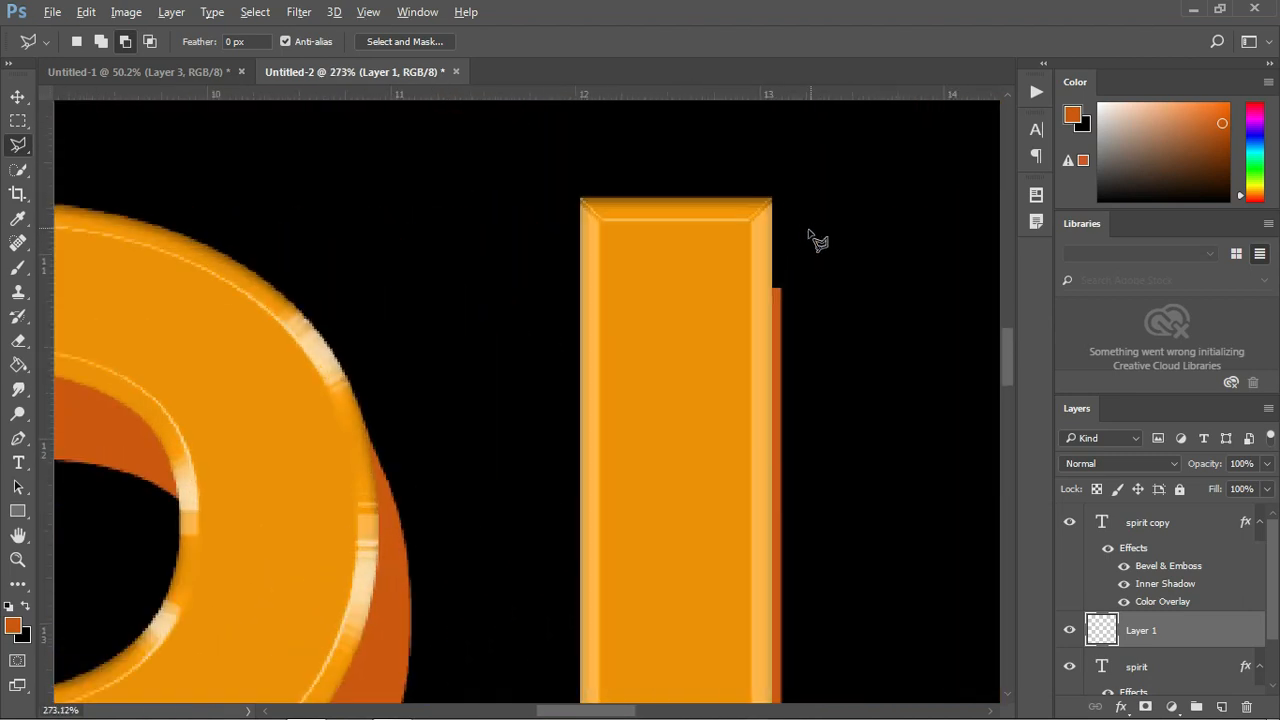
{"action": "scroll", "coordinate": [815, 240], "scroll_direction": "up", "scroll_amount": 3}
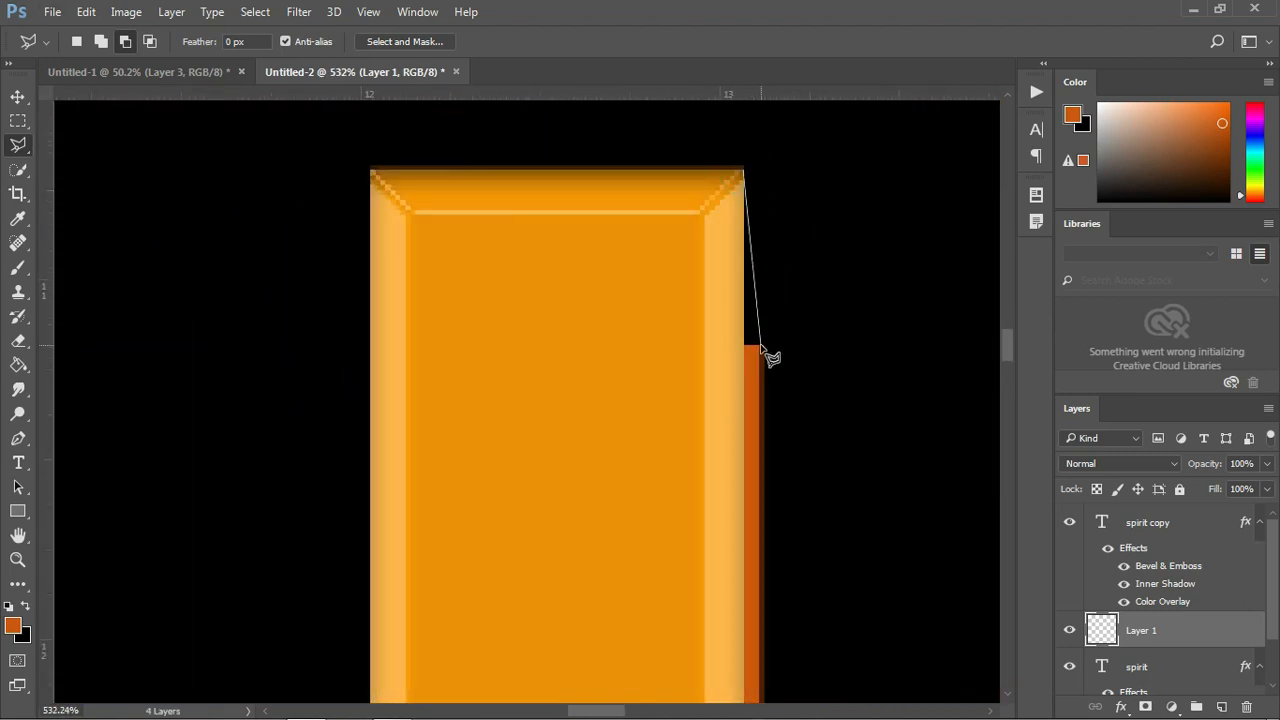
{"action": "left_click", "coordinate": [731, 195]}
{"action": "left_click", "coordinate": [744, 171]}
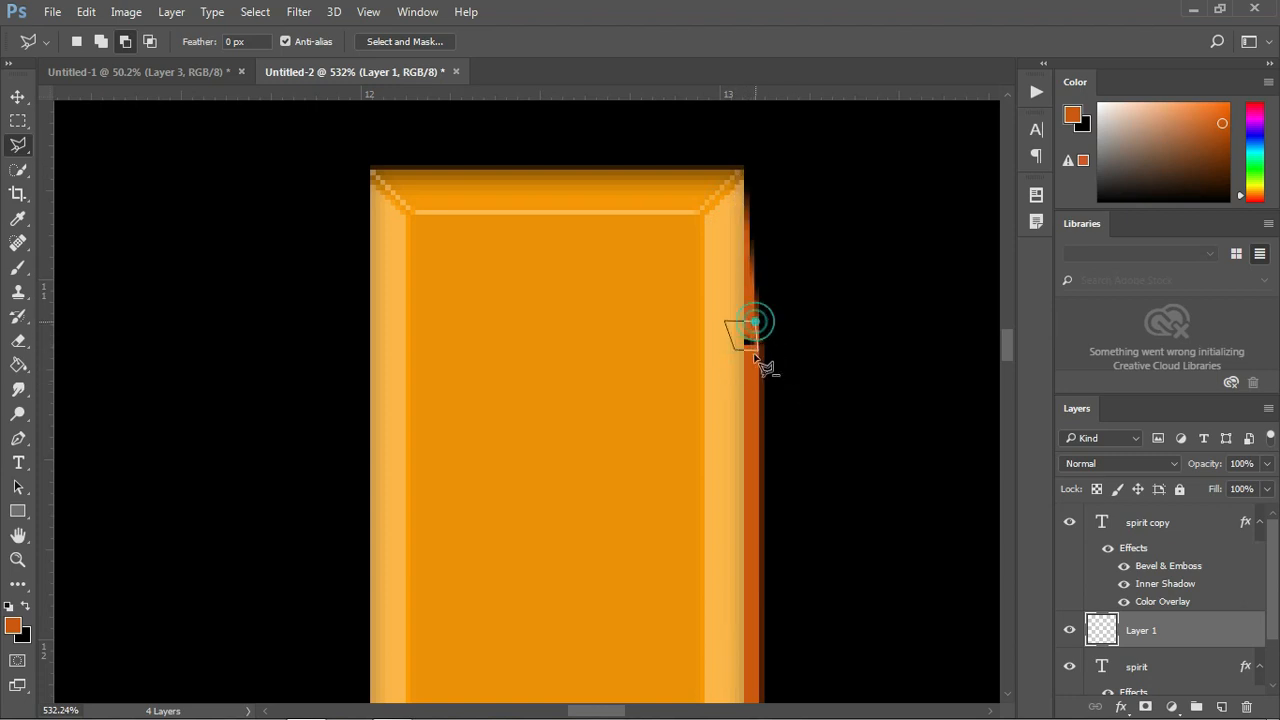
{"action": "scroll", "coordinate": [740, 370], "scroll_direction": "down", "scroll_amount": 4}
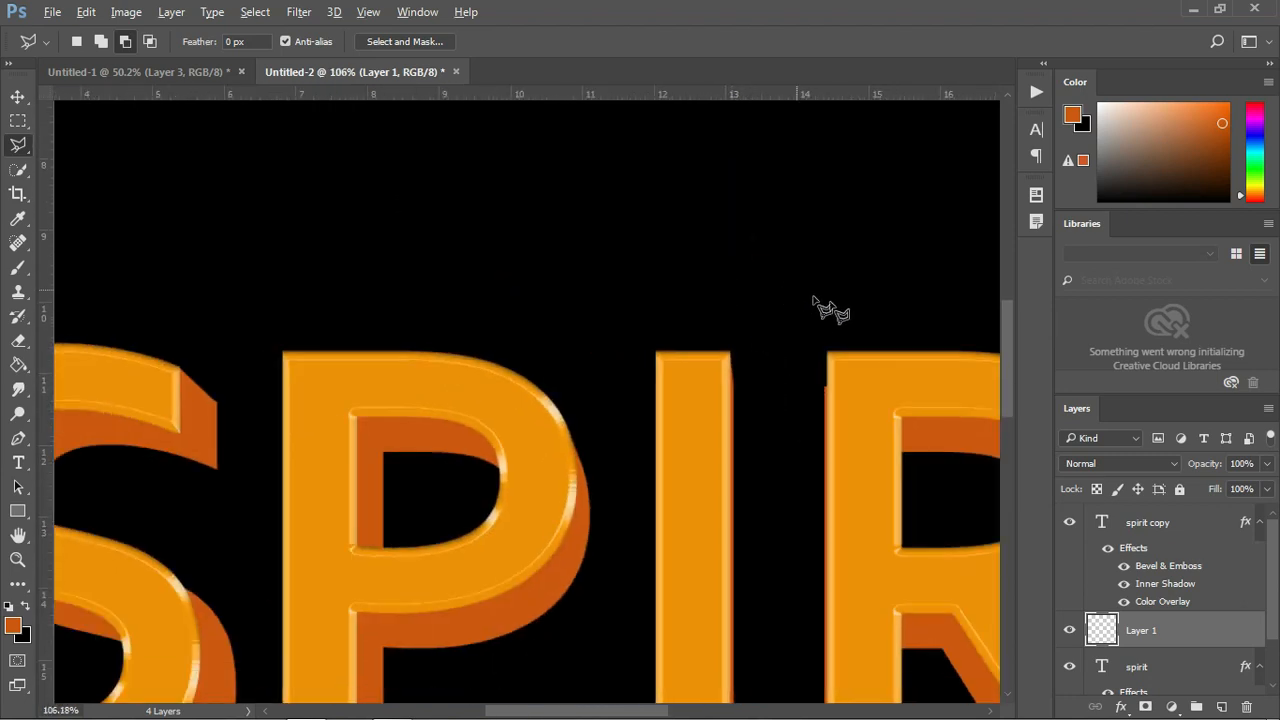
- Outline the narrow gap beside the R's upper-left corner and fill it with dark orange
{"action": "scroll", "coordinate": [815, 320], "scroll_direction": "up", "scroll_amount": 4}
{"action": "left_click", "coordinate": [768, 478]}
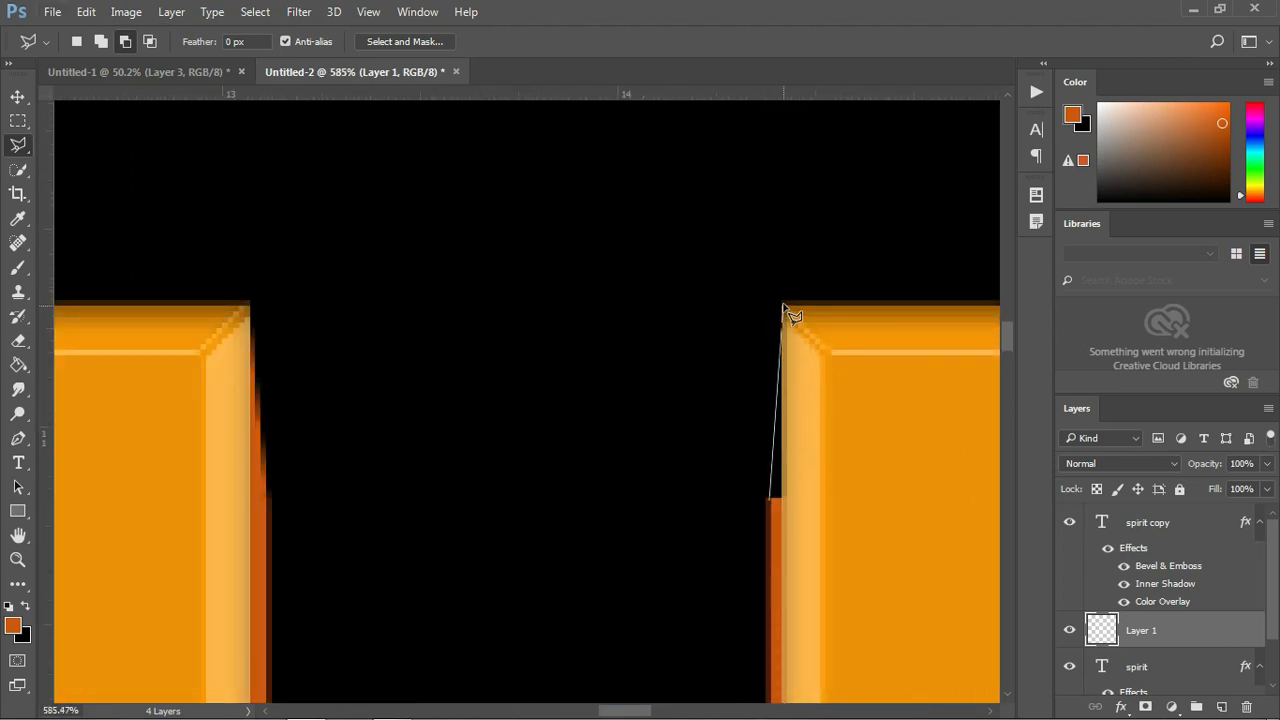
{"action": "left_click", "coordinate": [783, 306]}
{"action": "left_click", "coordinate": [802, 468]}
{"action": "left_click", "coordinate": [778, 517]}
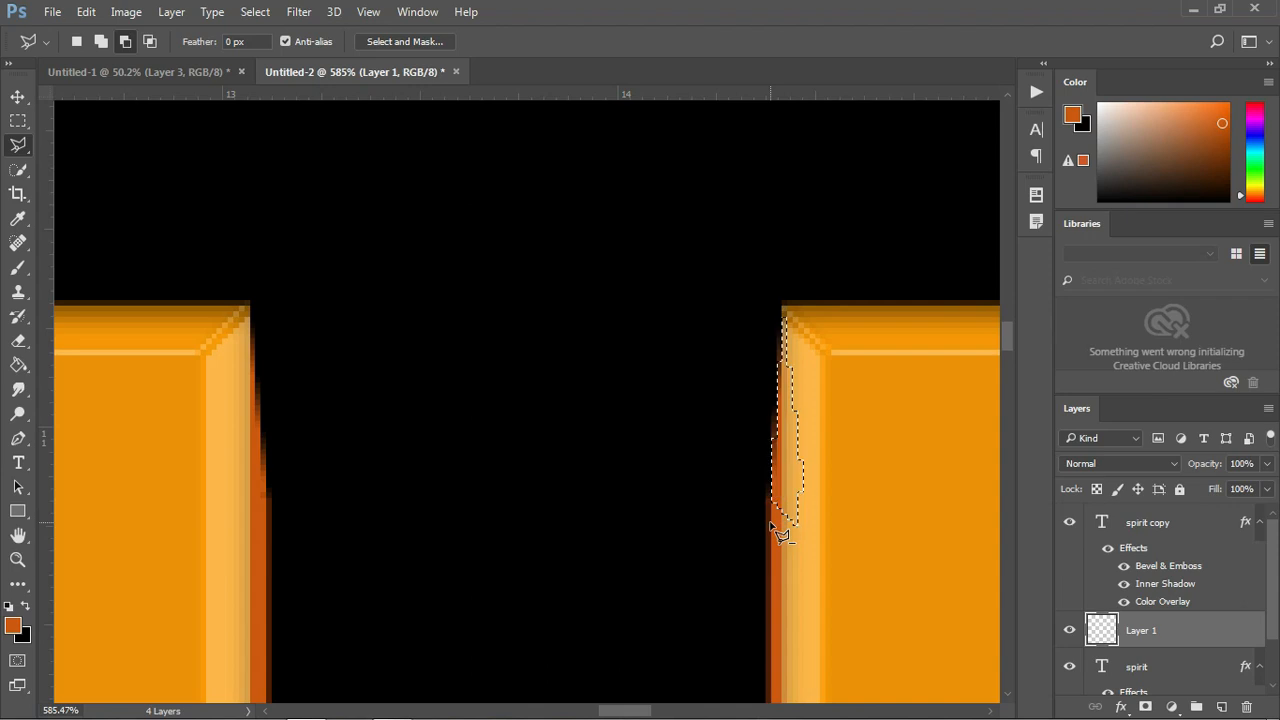
- Outline the gap at the first I's lower-left corner, fill it with dark orange, and deselect
{"action": "scroll", "coordinate": [777, 525], "scroll_direction": "down", "scroll_amount": 5}
{"action": "scroll", "coordinate": [733, 430], "scroll_direction": "down", "scroll_amount": 2}
{"action": "scroll", "coordinate": [663, 677], "scroll_direction": "up", "scroll_amount": 5}
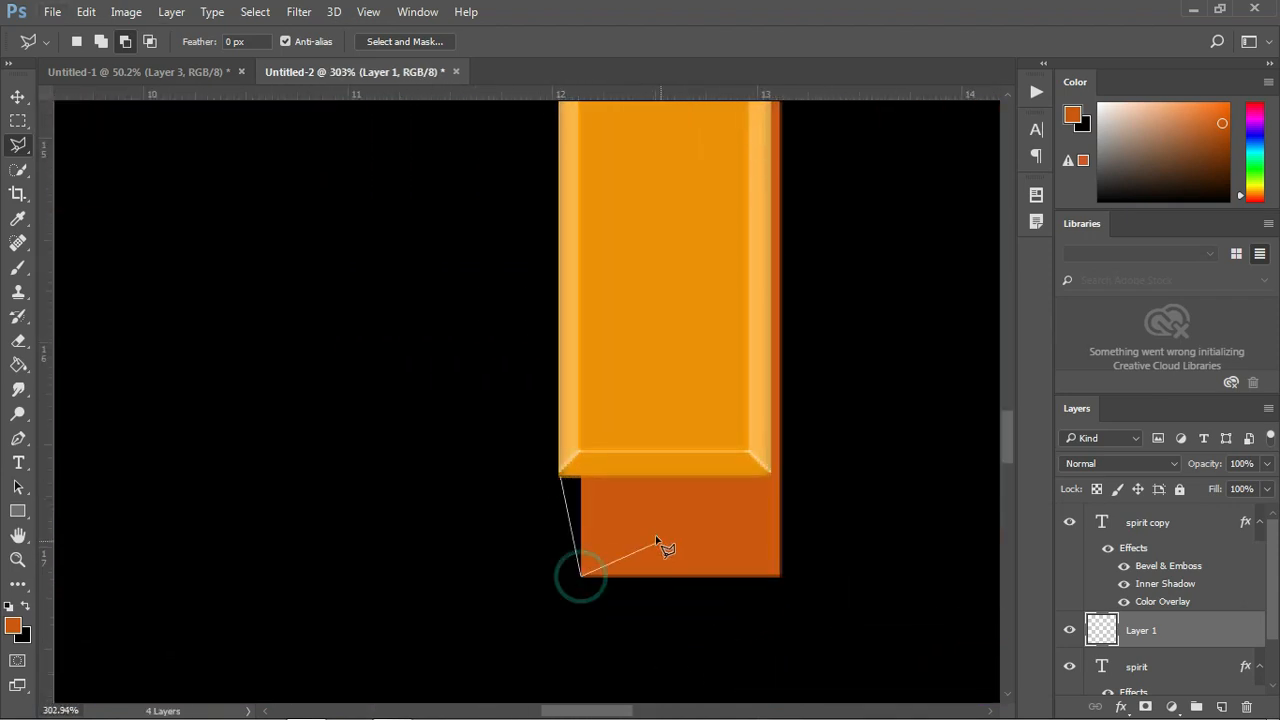
{"action": "left_click", "coordinate": [653, 538]}
{"action": "left_click", "coordinate": [621, 454]}
{"action": "left_click", "coordinate": [560, 475]}
{"action": "key", "text": "alt+BackSpace"}
{"action": "key", "text": "ctrl+d"}
- Outline the gap at the lower-right corner of the R's stem and fill it with dark orange
{"action": "scroll", "coordinate": [389, 421], "scroll_direction": "down", "scroll_amount": 3}
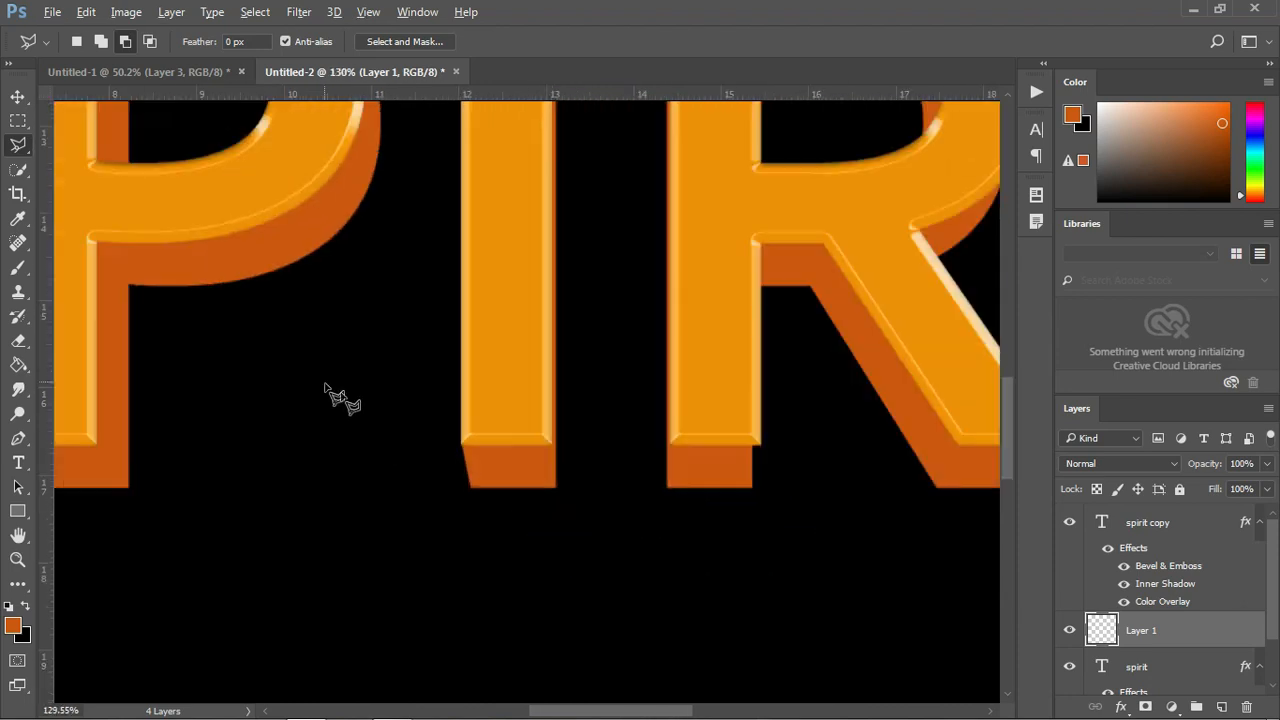
{"action": "scroll", "coordinate": [760, 477], "scroll_direction": "up", "scroll_amount": 5}
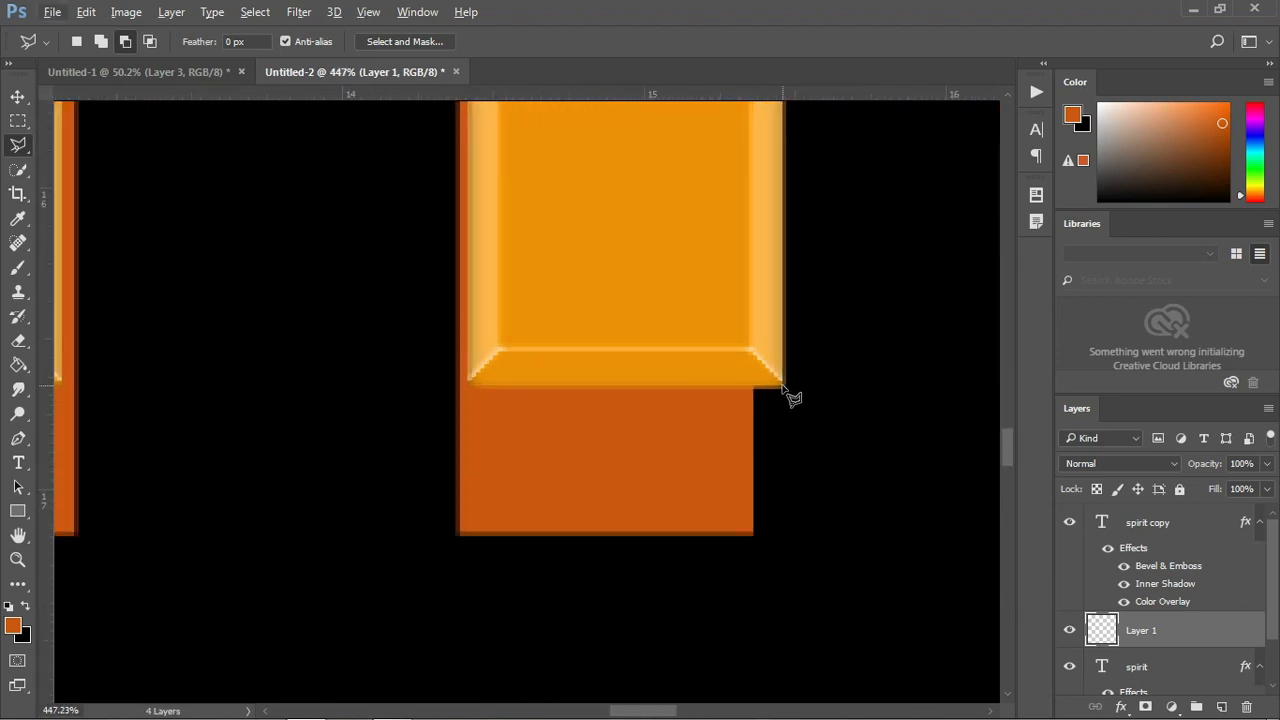
{"action": "left_click", "coordinate": [782, 387]}
{"action": "double_click", "coordinate": [783, 449]}
{"action": "key", "text": "alt+BackSpace"}
{"action": "key", "text": "ctrl+d"}
{"action": "scroll", "coordinate": [709, 471], "scroll_direction": "down", "scroll_amount": 5}
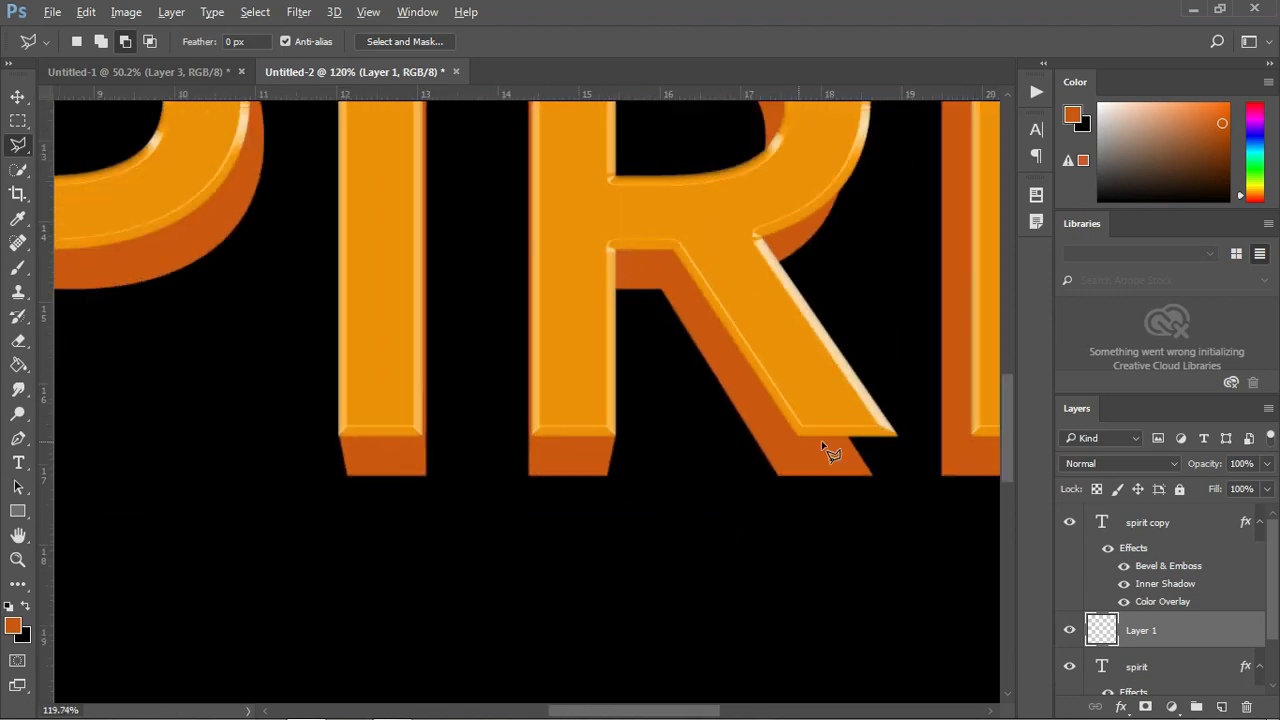
- Outline the gap under the tip of the R's diagonal leg and fill it with dark orange
{"action": "scroll", "coordinate": [899, 452], "scroll_direction": "up", "scroll_amount": 3}
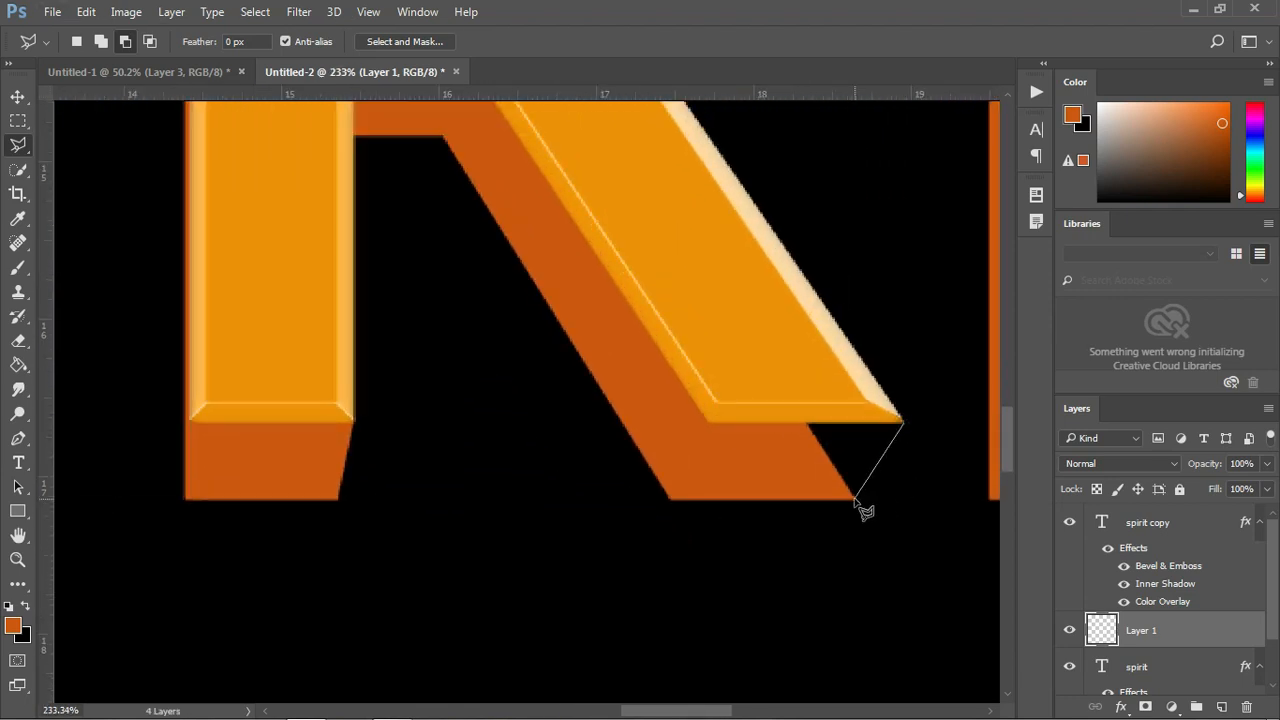
{"action": "left_click", "coordinate": [903, 422]}
{"action": "key", "text": "alt+BackSpace"}
{"action": "key", "text": "ctrl+d"}
{"action": "scroll", "coordinate": [442, 532], "scroll_direction": "down", "scroll_amount": 4}
- Outline the gap at the second I's lower-right corner and fill it with dark orange
{"action": "scroll", "coordinate": [768, 514], "scroll_direction": "up", "scroll_amount": 5}
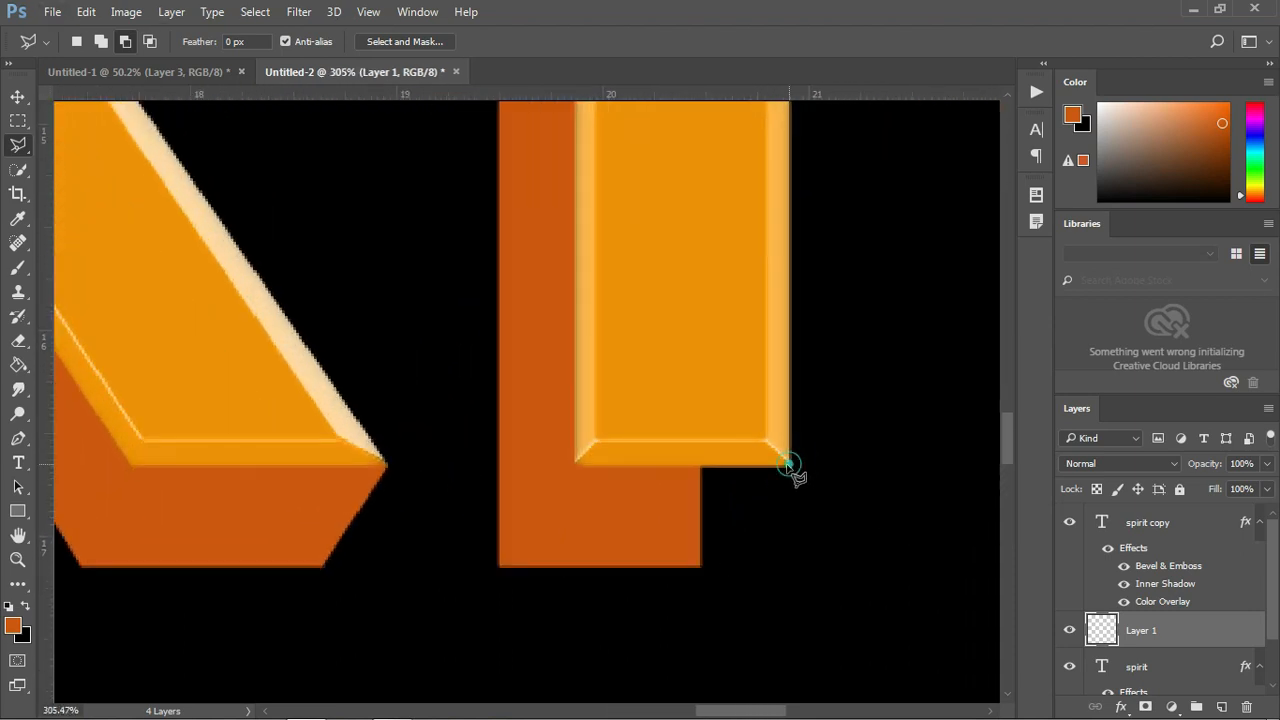
{"action": "double_click", "coordinate": [790, 470]}
{"action": "key", "text": "alt+BackSpace"}
{"action": "key", "text": "ctrl+d"}
{"action": "scroll", "coordinate": [700, 534], "scroll_direction": "down", "scroll_amount": 4}
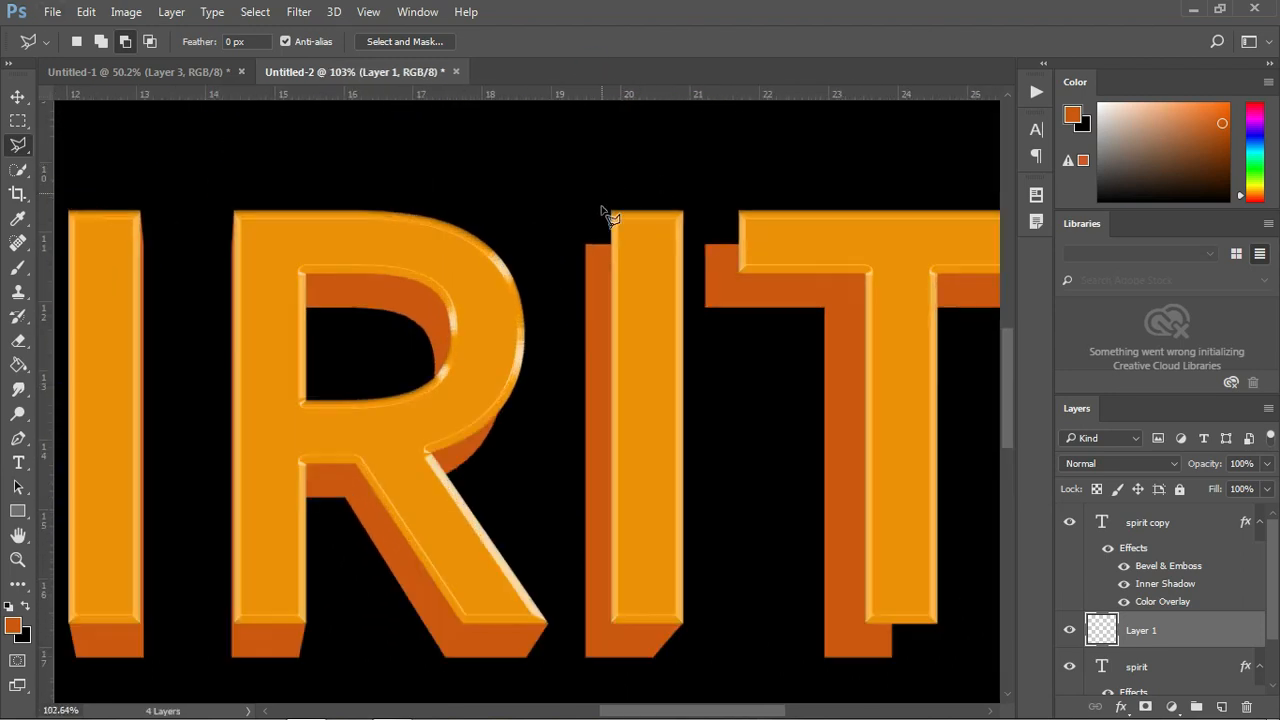
- Outline the gap at the second I's upper-left corner and fill it with dark orange
{"action": "scroll", "coordinate": [560, 335], "scroll_direction": "up", "scroll_amount": 5}
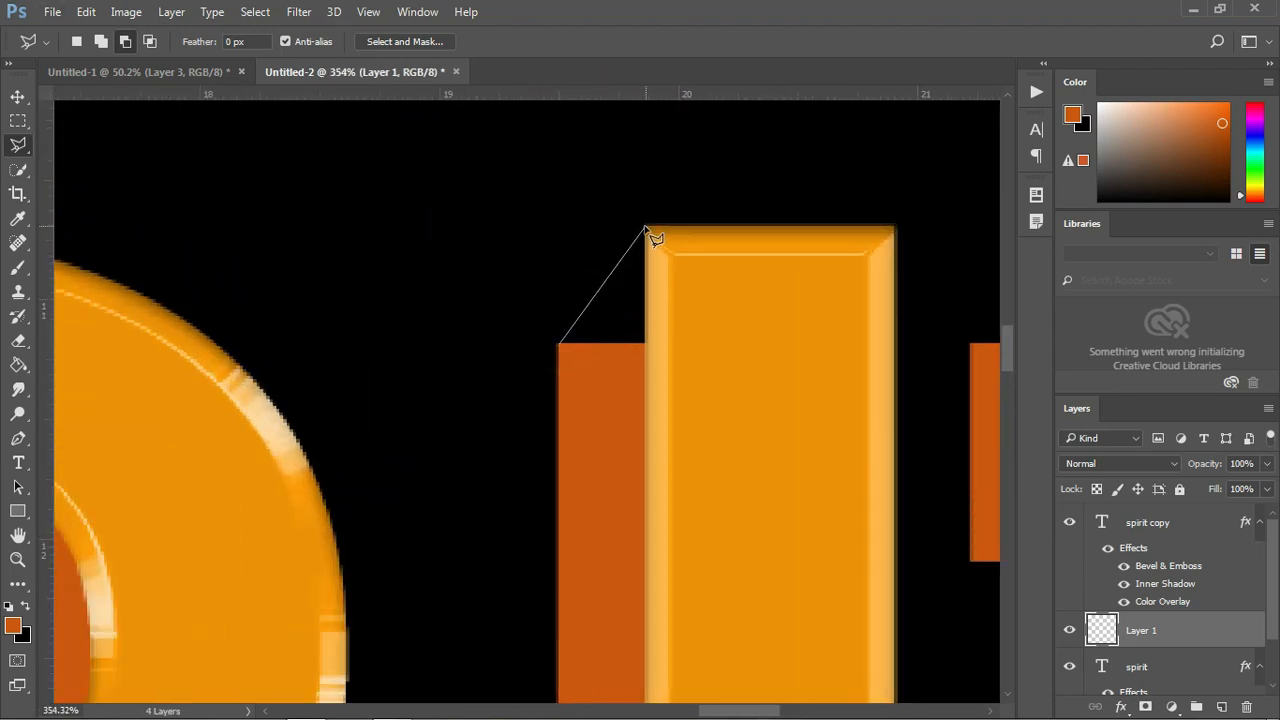
{"action": "left_click", "coordinate": [560, 350]}
{"action": "key", "text": "alt+BackSpace"}
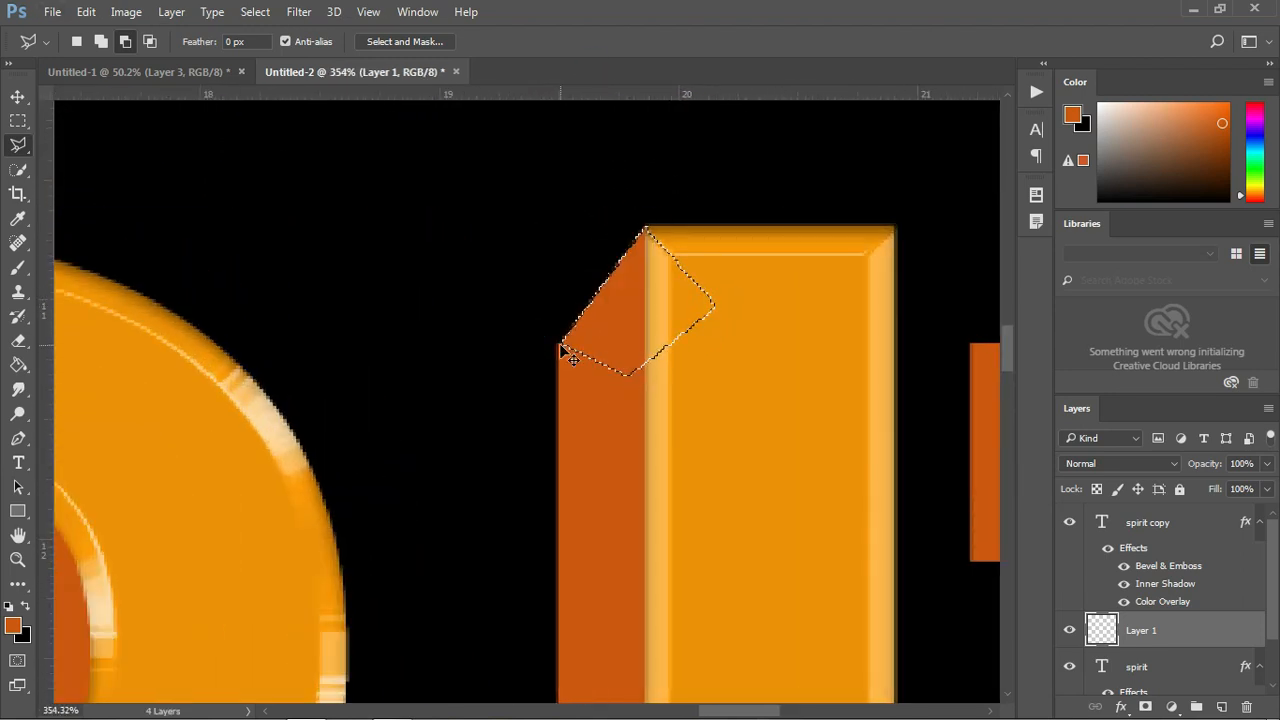
{"action": "key", "text": "ctrl+d"}
{"action": "scroll", "coordinate": [560, 370], "scroll_direction": "down", "scroll_amount": 3}
- Outline the gap at the upper-left corner of the T's crossbar and fill it with dark orange
{"action": "scroll", "coordinate": [788, 332], "scroll_direction": "up", "scroll_amount": 3}
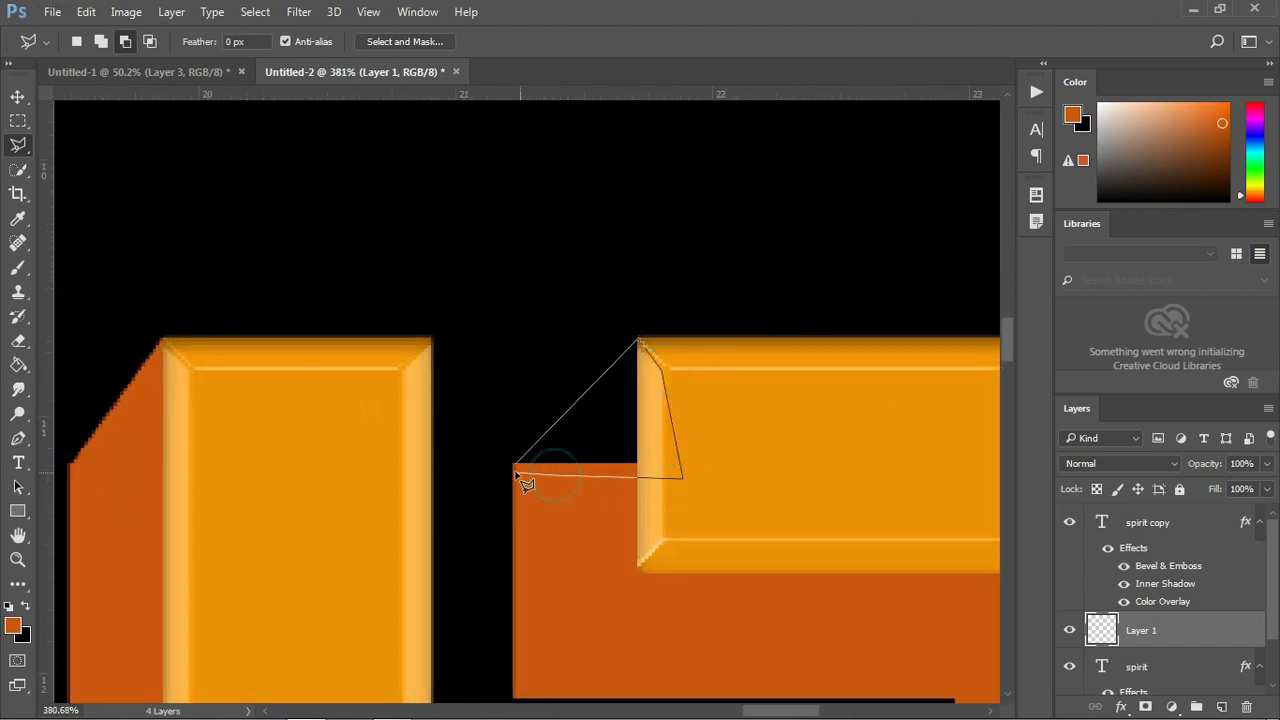
{"action": "left_click", "coordinate": [517, 477]}
{"action": "scroll", "coordinate": [608, 437], "scroll_direction": "down", "scroll_amount": 4}
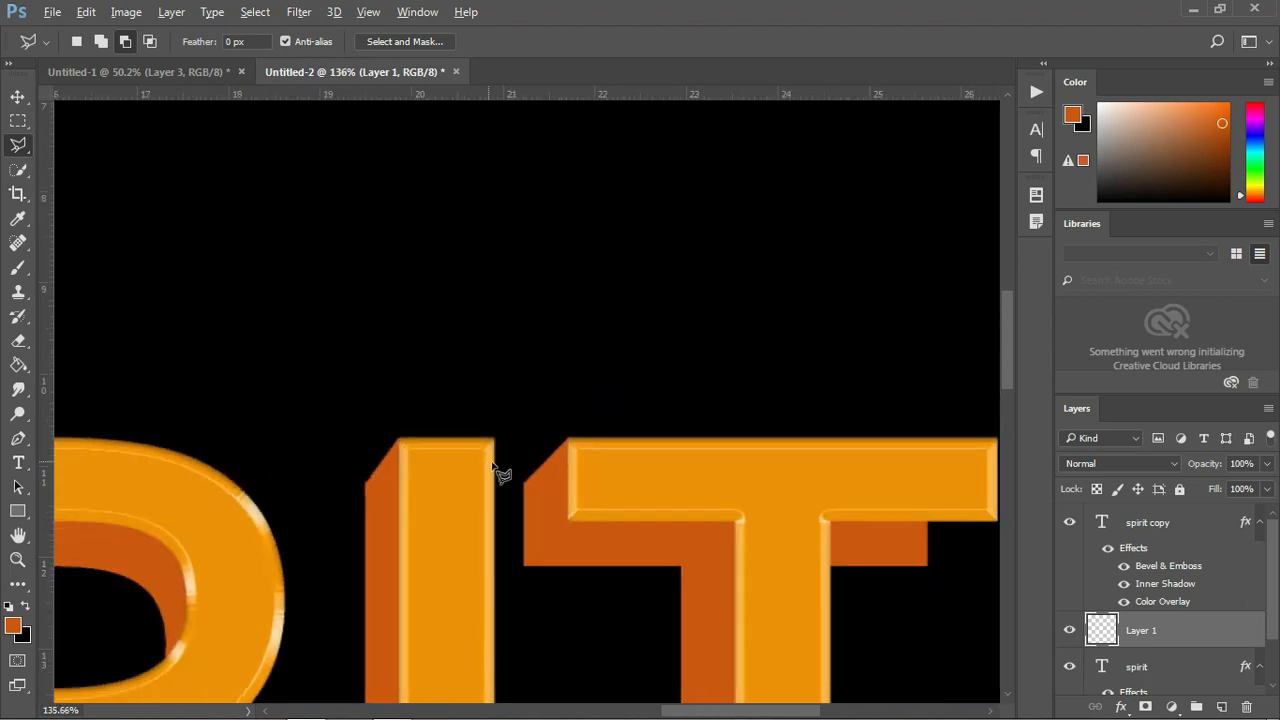
- Outline the gap under the right end of the T's crossbar and fill it with dark orange
{"action": "scroll", "coordinate": [820, 529], "scroll_direction": "down", "scroll_amount": 2}
{"action": "scroll", "coordinate": [860, 517], "scroll_direction": "up", "scroll_amount": 4}
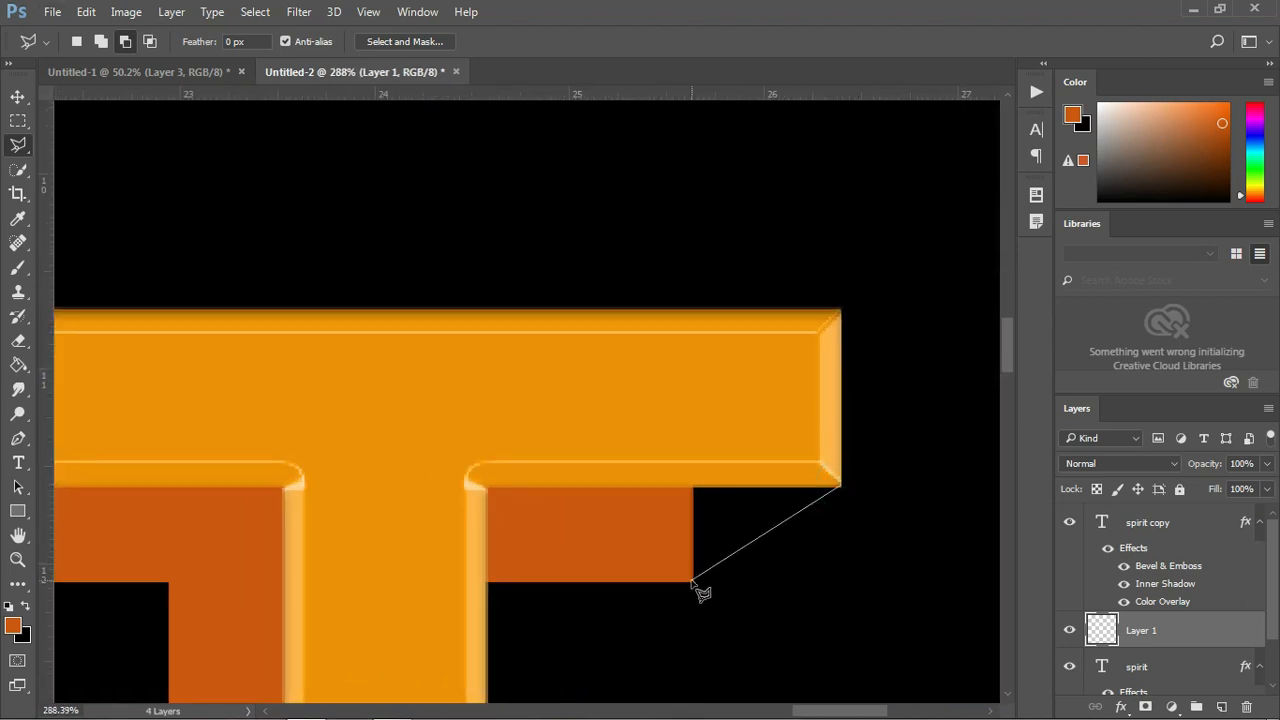
{"action": "left_click", "coordinate": [692, 582]}
{"action": "left_click", "coordinate": [628, 488]}
{"action": "left_click", "coordinate": [682, 455]}
{"action": "double_click", "coordinate": [840, 488]}
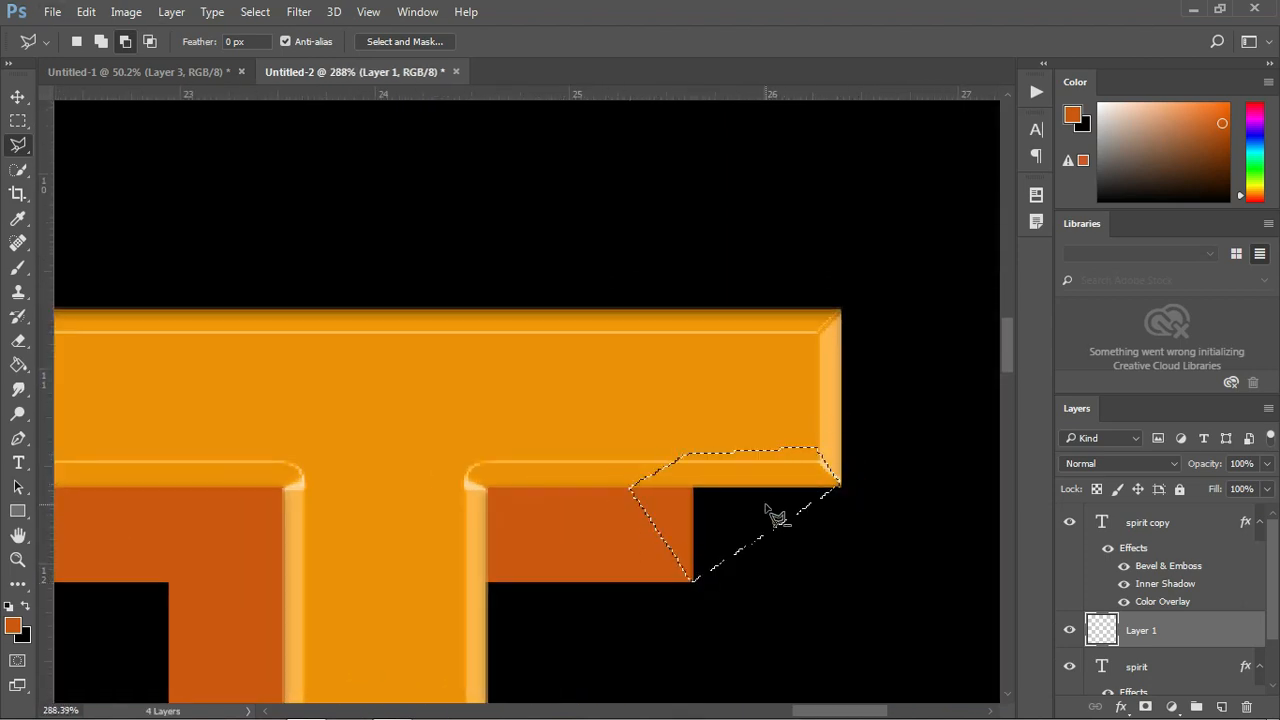
{"action": "key", "text": "alt+BackSpace"}
{"action": "key", "text": "ctrl+d"}
{"action": "scroll", "coordinate": [708, 408], "scroll_direction": "down", "scroll_amount": 5}
- Outline the gap at the lower-right corner of the T's stem and fill it with dark orange
{"action": "scroll", "coordinate": [655, 662], "scroll_direction": "up", "scroll_amount": 4}
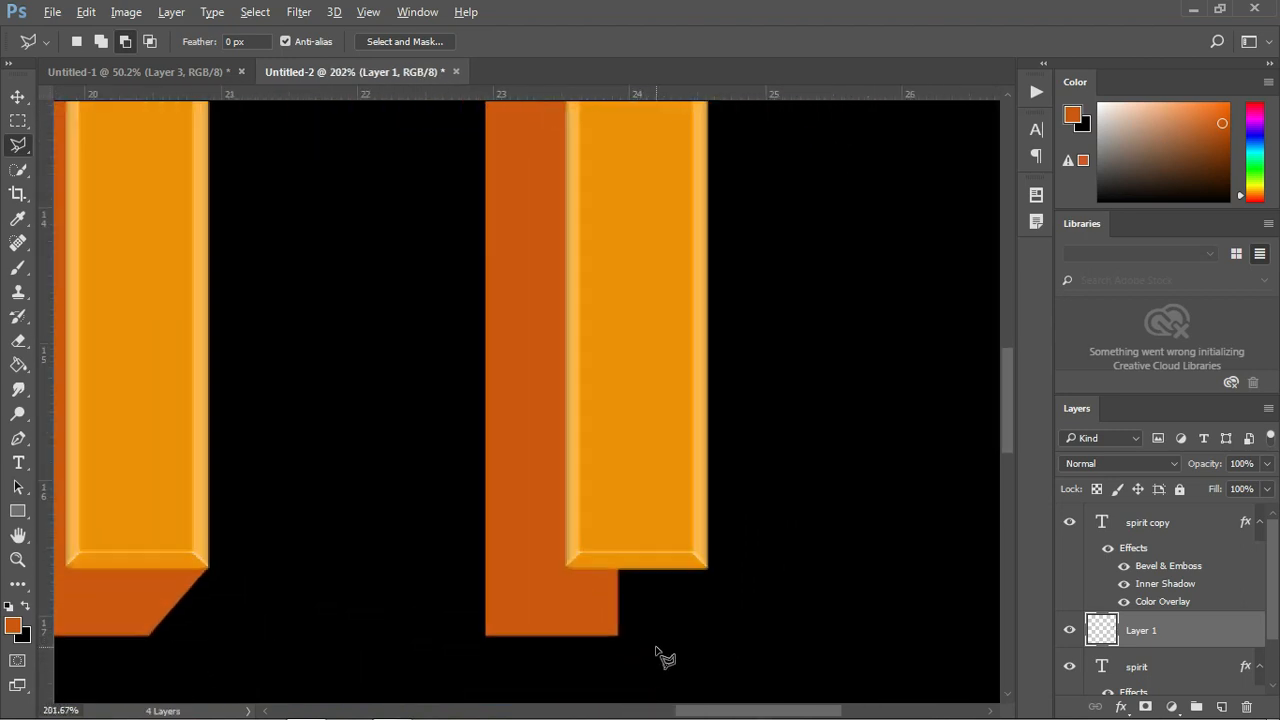
{"action": "left_click", "coordinate": [712, 562]}
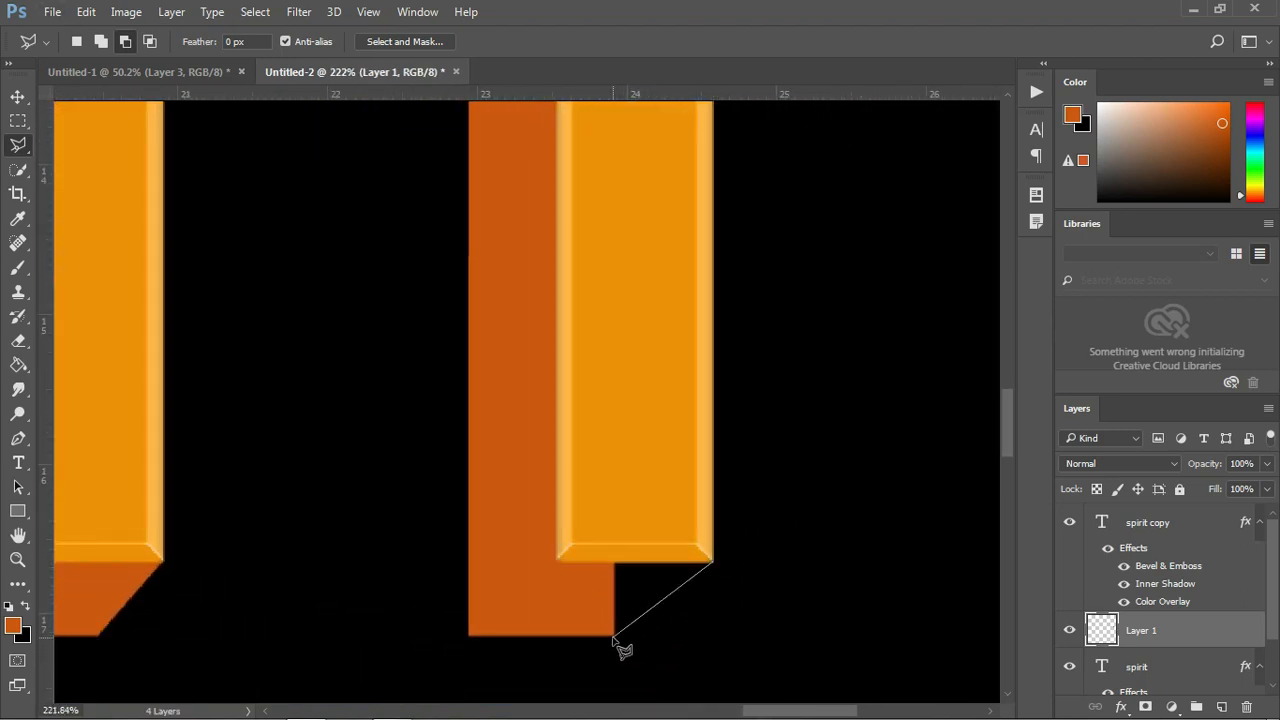
{"action": "left_click", "coordinate": [714, 564]}
{"action": "key", "text": "alt+BackSpace"}
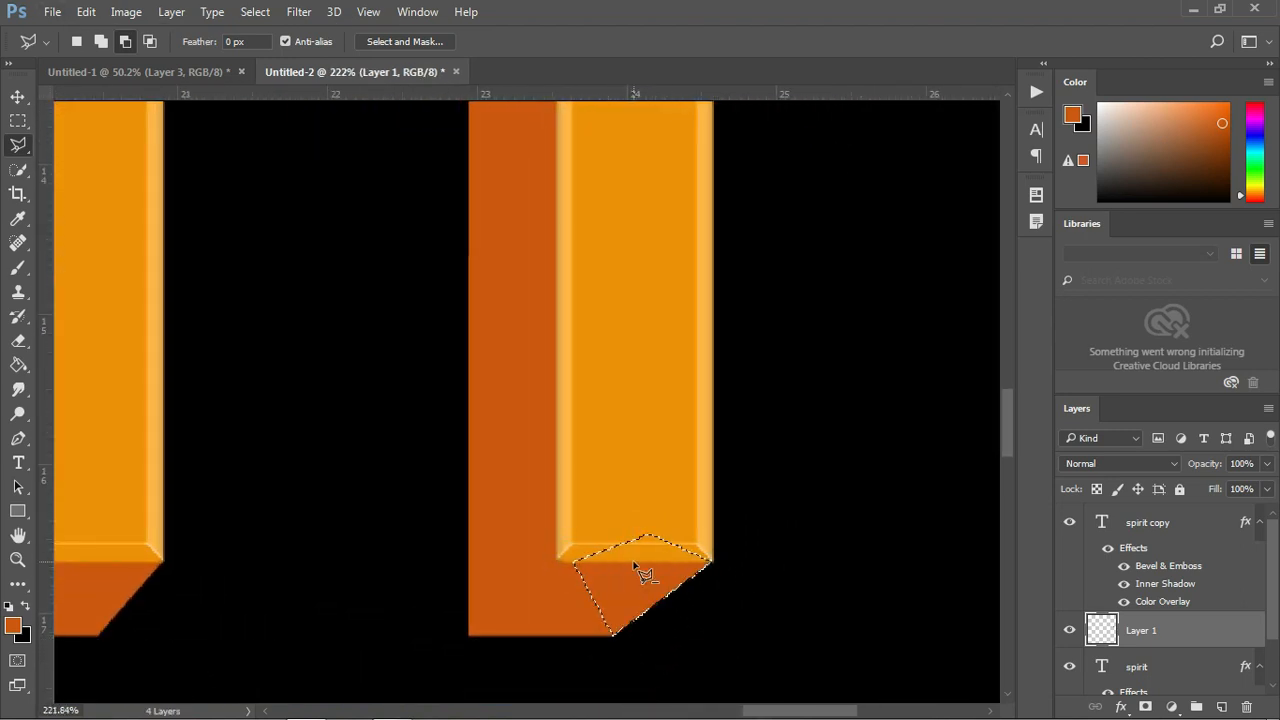
{"action": "scroll", "coordinate": [640, 572], "scroll_direction": "down", "scroll_amount": 6}
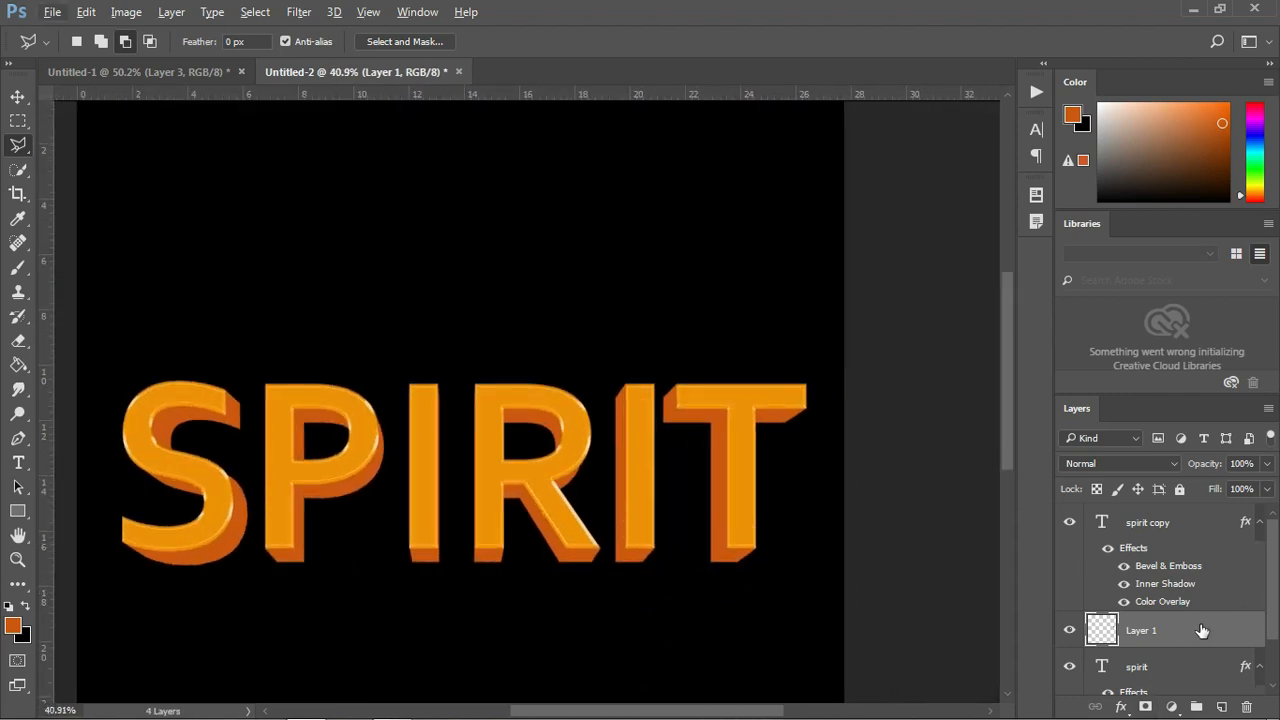
- Merge Layer 1 with the spirit text layer and add a new empty layer above the merged one
{"action": "scroll", "coordinate": [1200, 625], "scroll_direction": "down", "scroll_amount": 2}
{"action": "left_click", "coordinate": [1176, 604]}
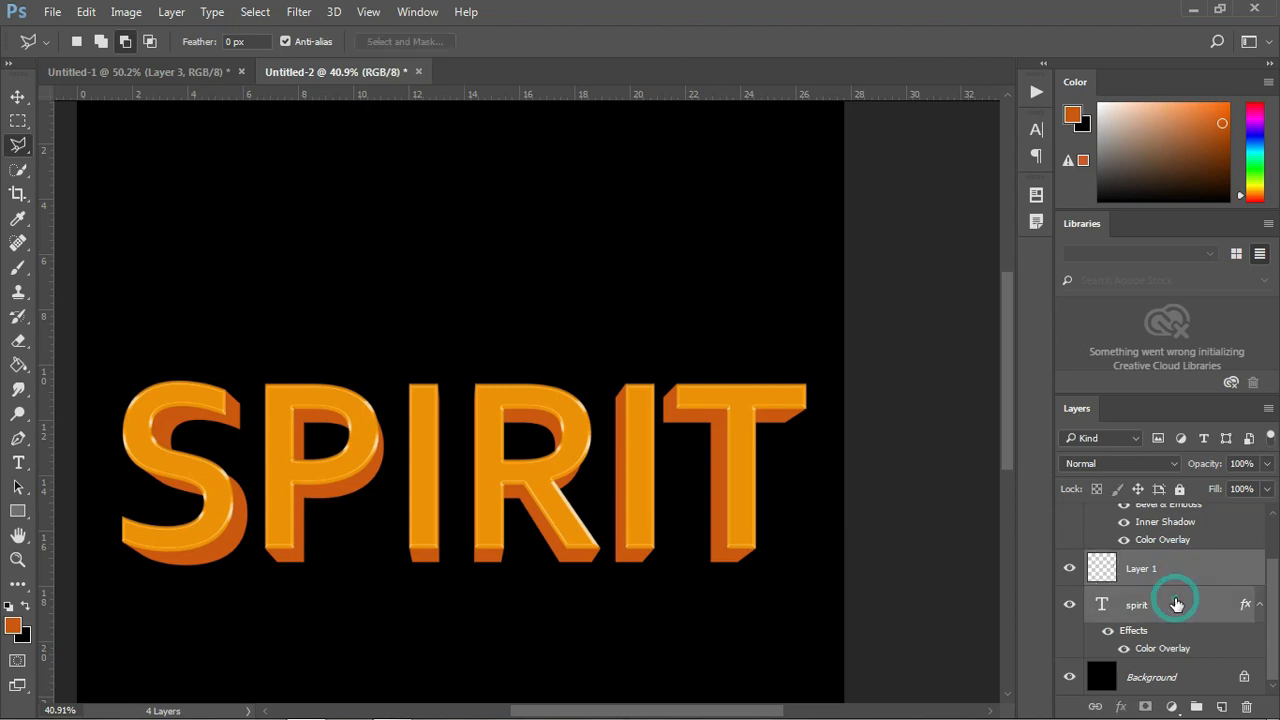
{"action": "key", "text": "ctrl+e"}
{"action": "left_click", "coordinate": [1228, 707]}
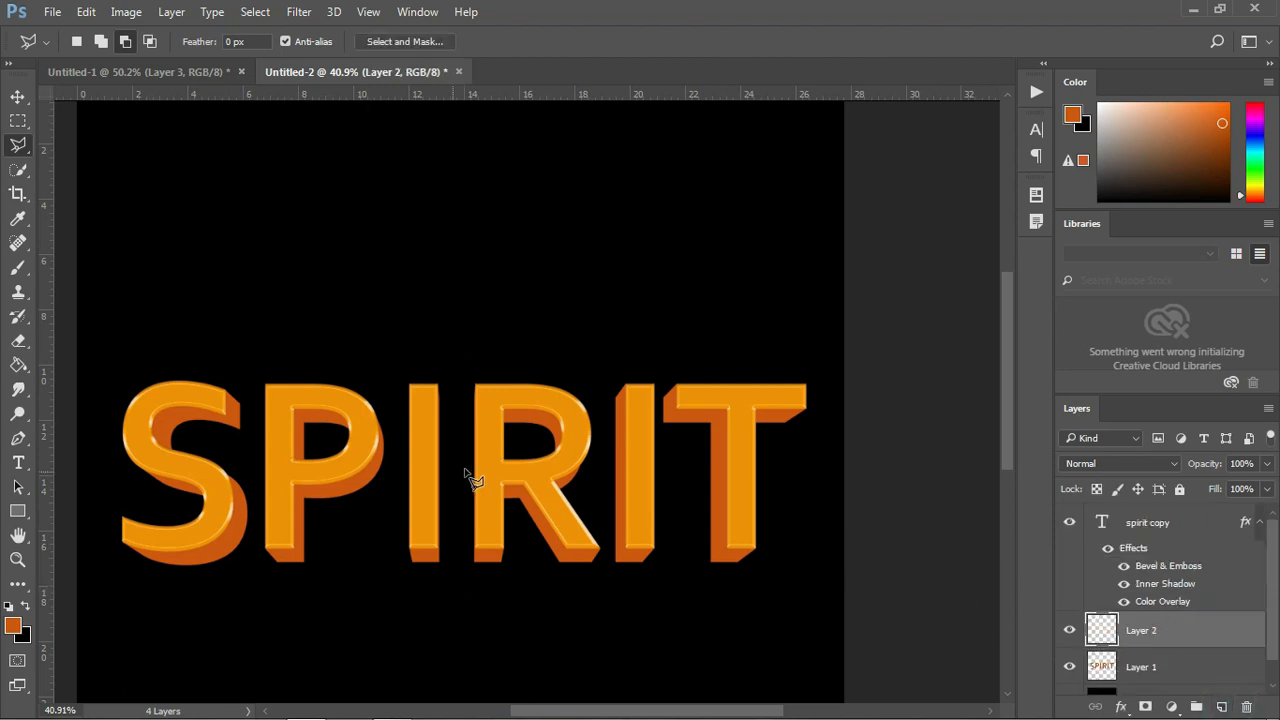
- Select the dark orange end face of the S's upper arm with the Polygonal Lasso
{"action": "scroll", "coordinate": [248, 505], "scroll_direction": "up", "scroll_amount": 10}
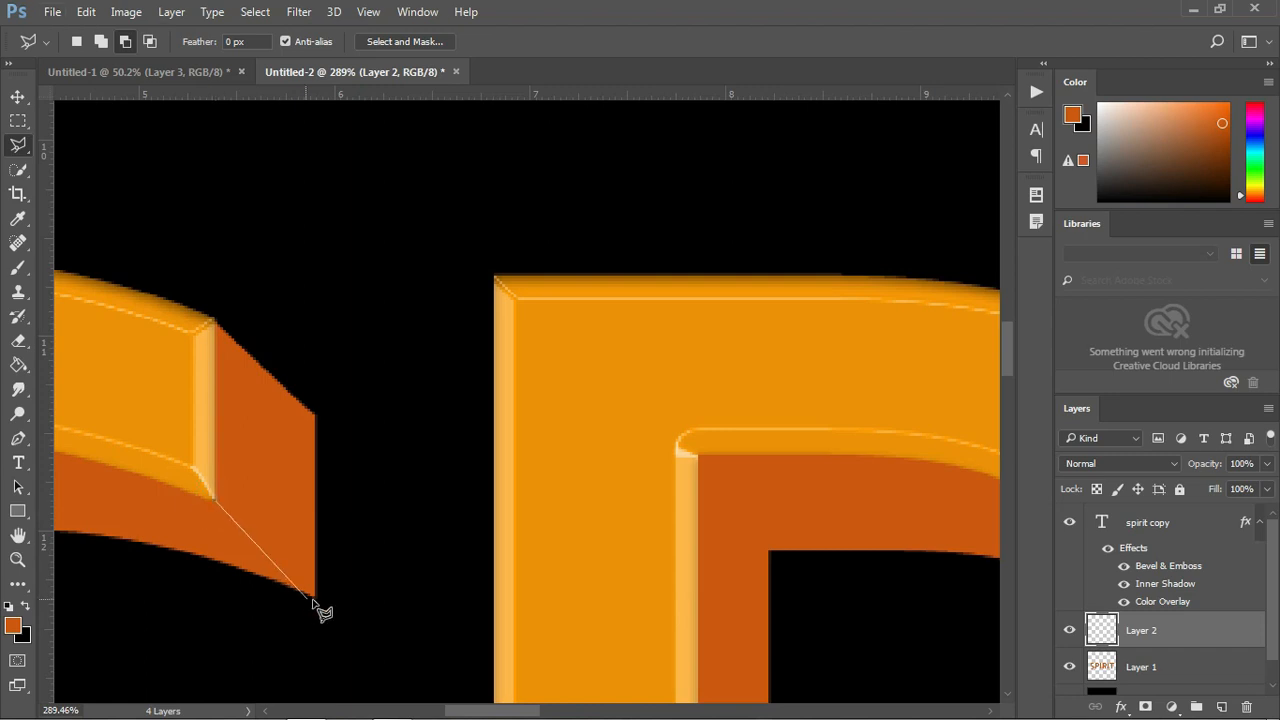
{"action": "left_click", "coordinate": [360, 373]}
{"action": "left_click", "coordinate": [193, 285]}
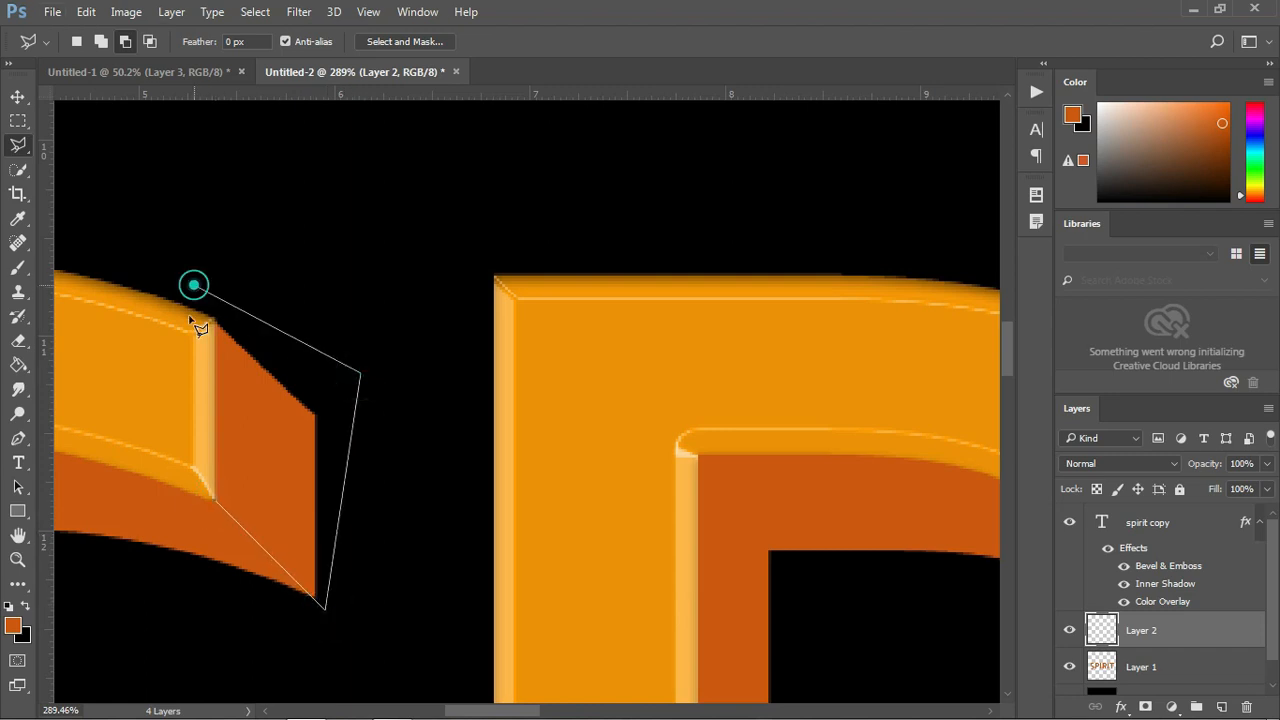
{"action": "left_click", "coordinate": [224, 510]}
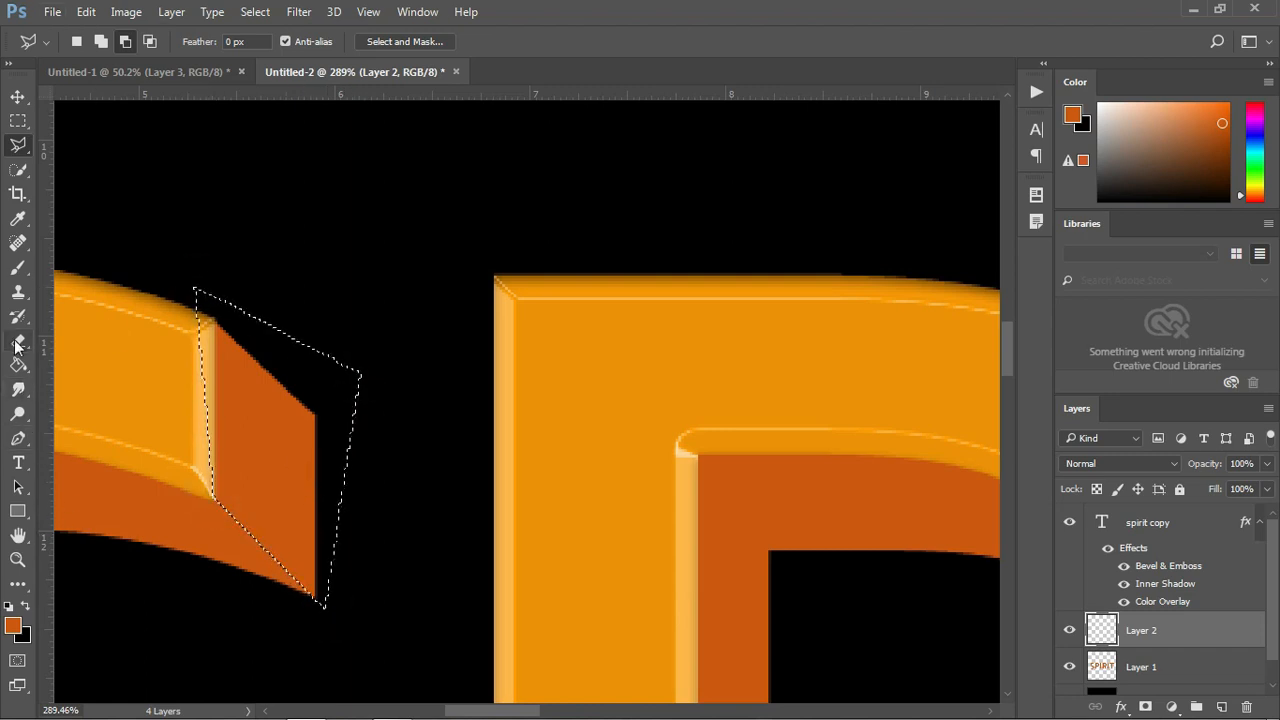
- Shade the selected end face with a soft 100 px black brush along its edge nearest the front letter, and deselect
{"action": "left_click", "coordinate": [18, 267]}
{"action": "left_click", "coordinate": [80, 42]}
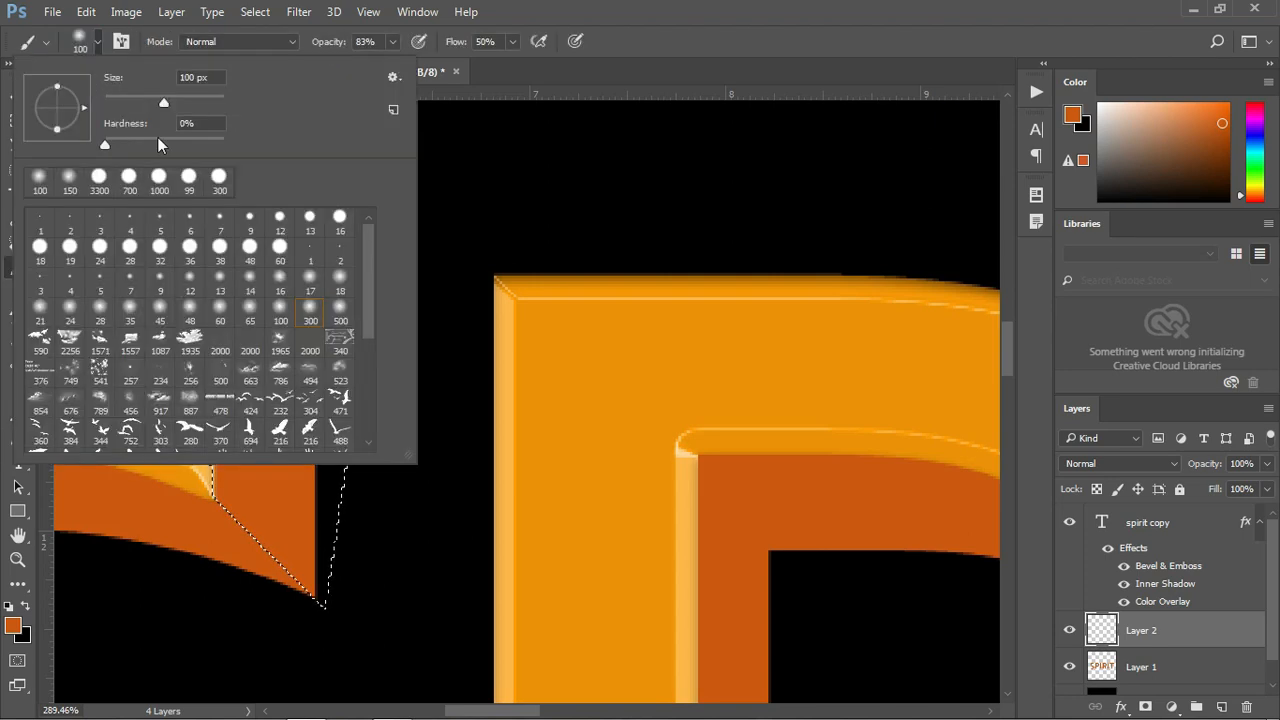
{"action": "left_click", "coordinate": [634, 29]}
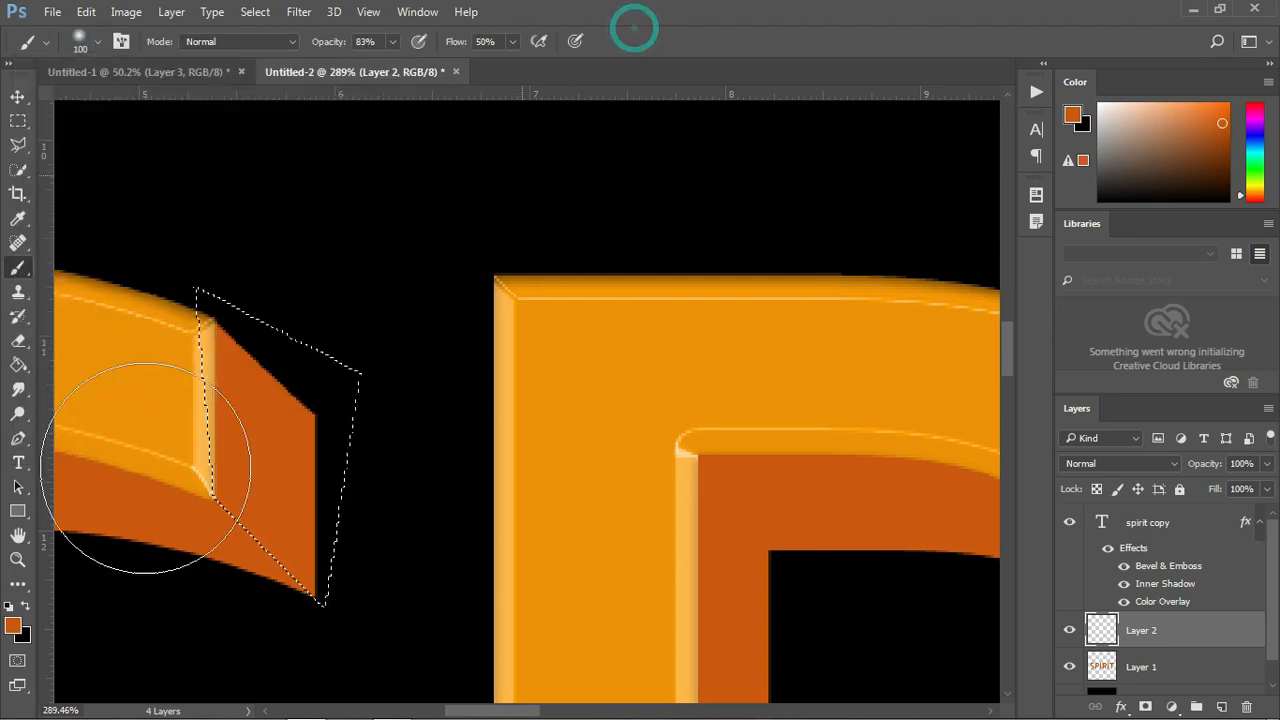
{"action": "left_click", "coordinate": [27, 606]}
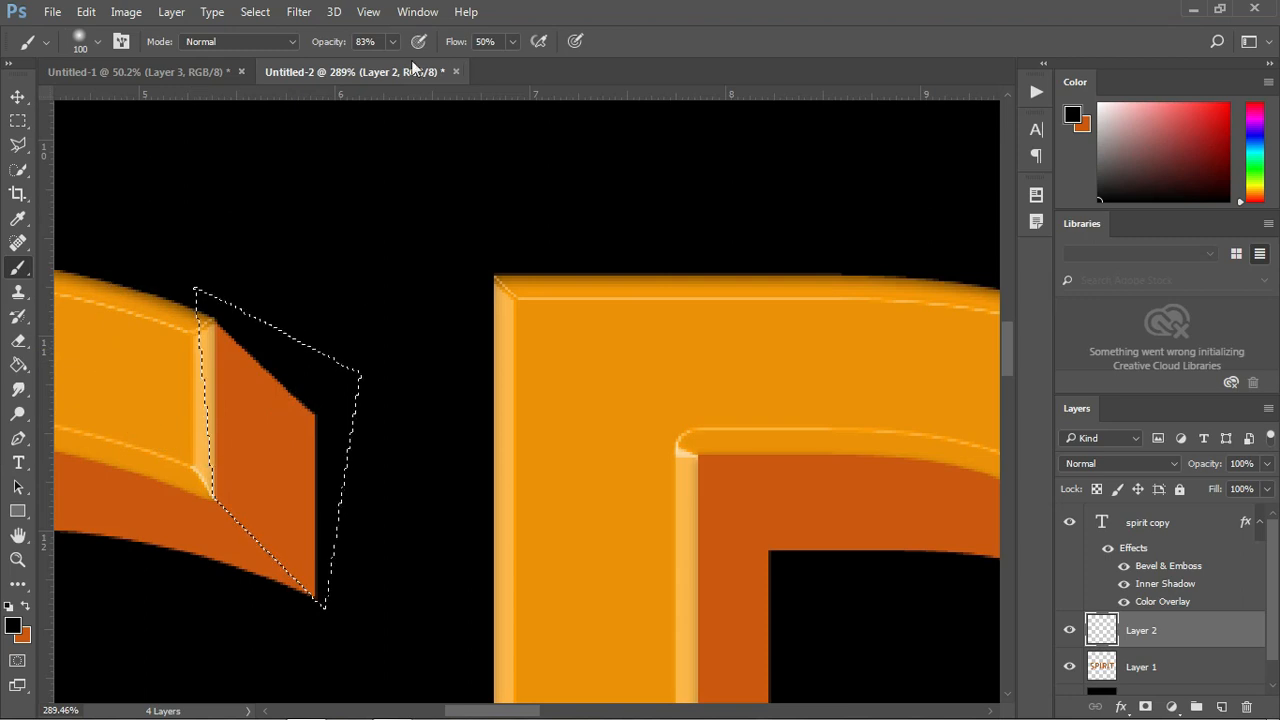
{"action": "left_click_drag", "start_coordinate": [203, 271], "coordinate": [184, 628]}
{"action": "key", "text": "ctrl+d"}
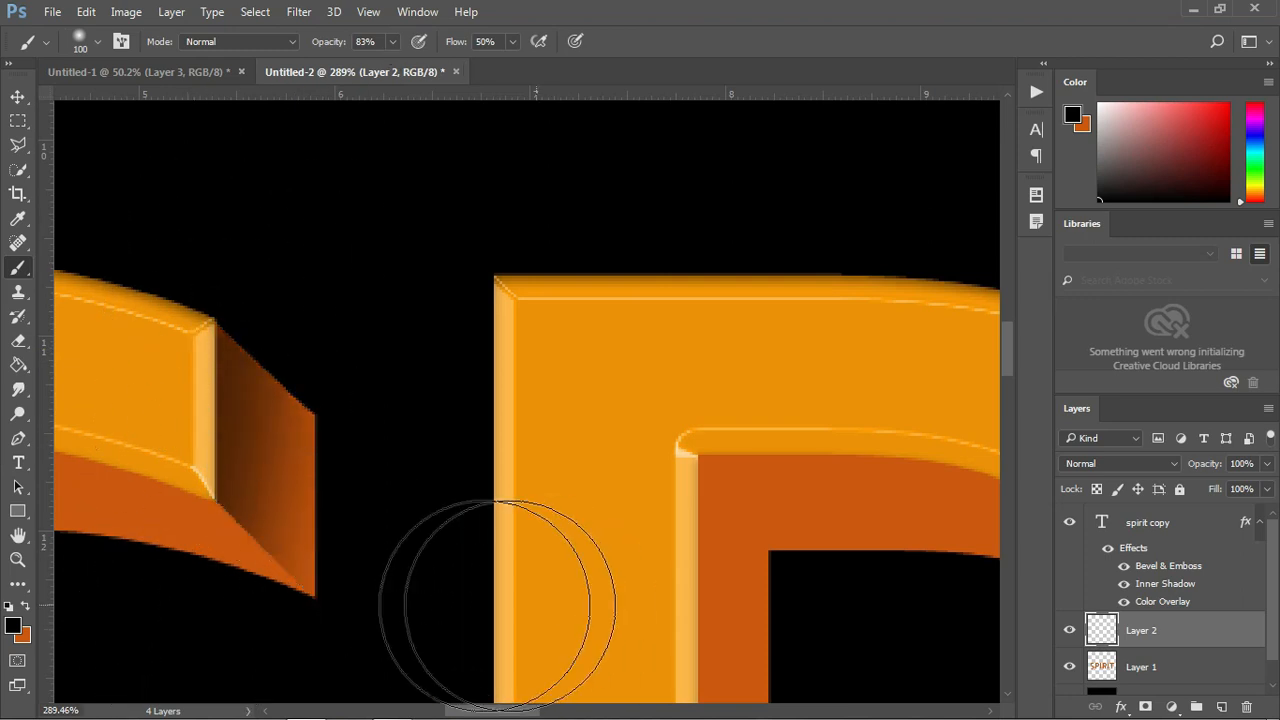
- Sample the orange at the lower corner of the S's upper arm as the foreground colour
{"action": "mouse_move", "coordinate": [500, 570]}
{"action": "left_mouse_down", "text": "alt"}
{"action": "mouse_move", "coordinate": [509, 557]}
{"action": "mouse_move", "coordinate": [478, 566]}
{"action": "mouse_move", "coordinate": [586, 494]}
{"action": "mouse_move", "coordinate": [740, 460]}
{"action": "mouse_move", "coordinate": [829, 466]}
{"action": "left_mouse_up", "text": "alt"}
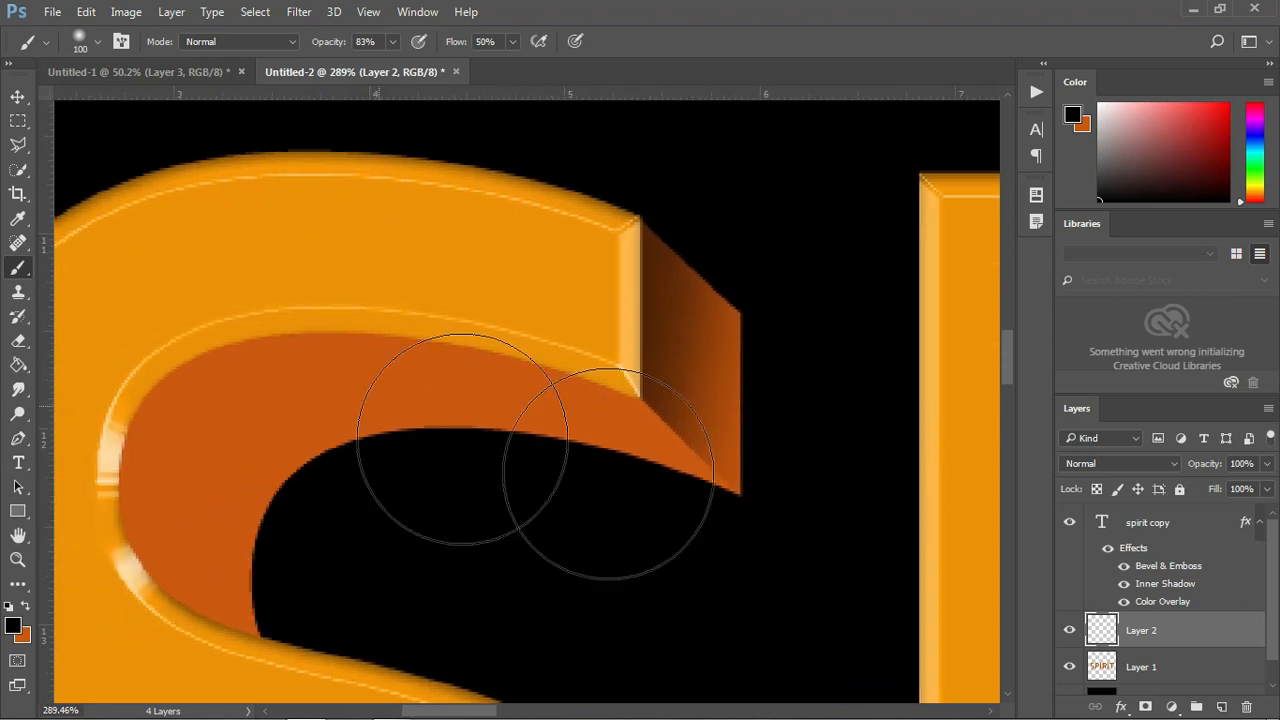
{"action": "key", "text": "i"}
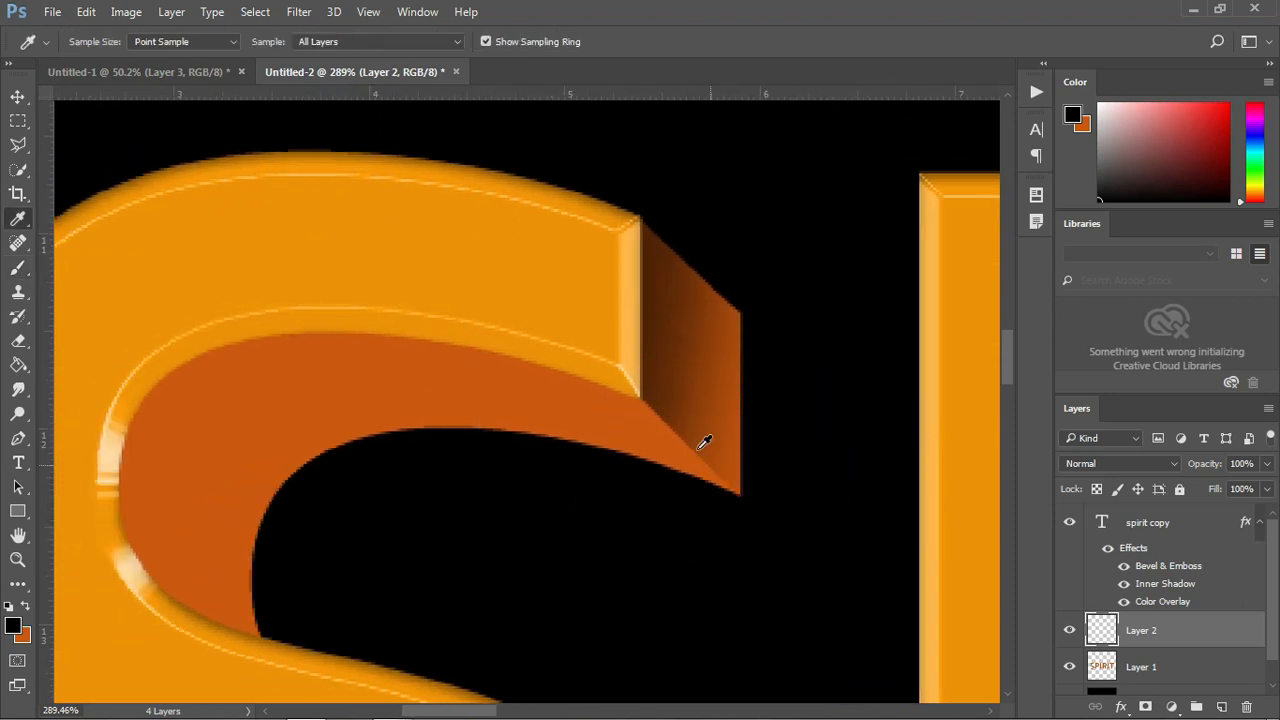
{"action": "left_click", "coordinate": [643, 395]}
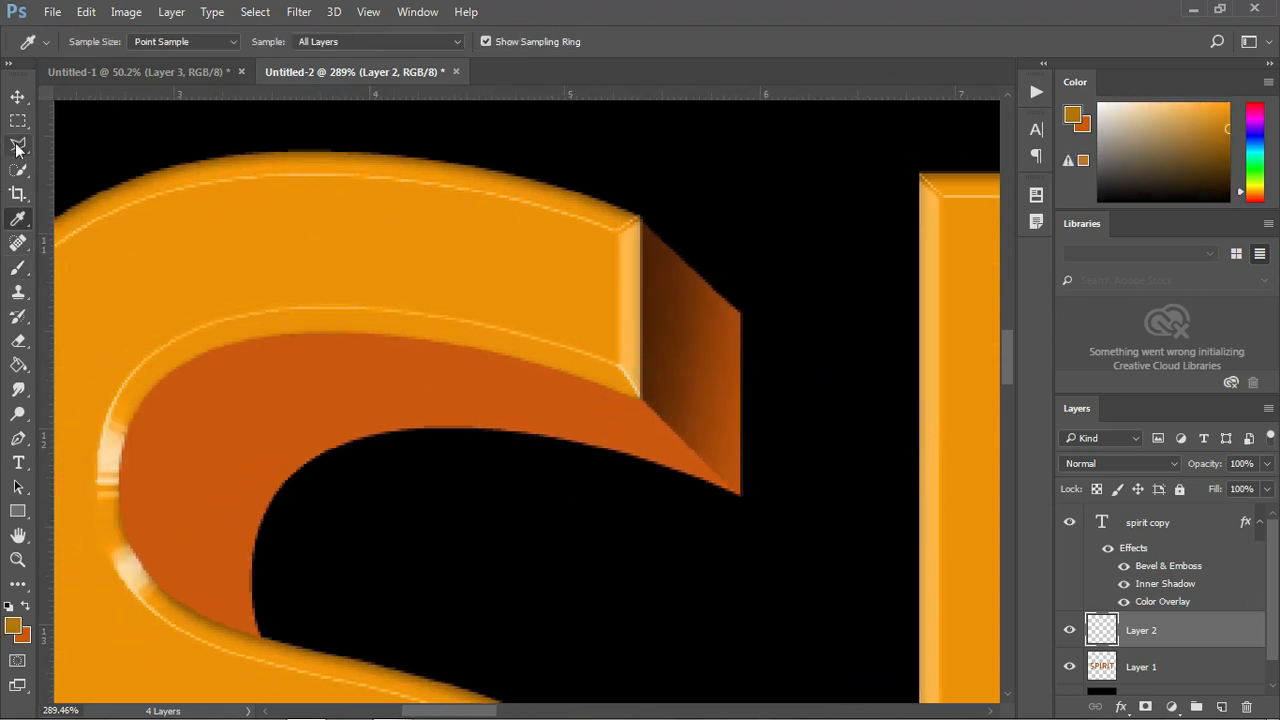
- Select the dark orange inner face beneath the S's upper curve with the Polygonal Lasso
{"action": "left_click_drag", "start_coordinate": [17, 148], "coordinate": [90, 157]}
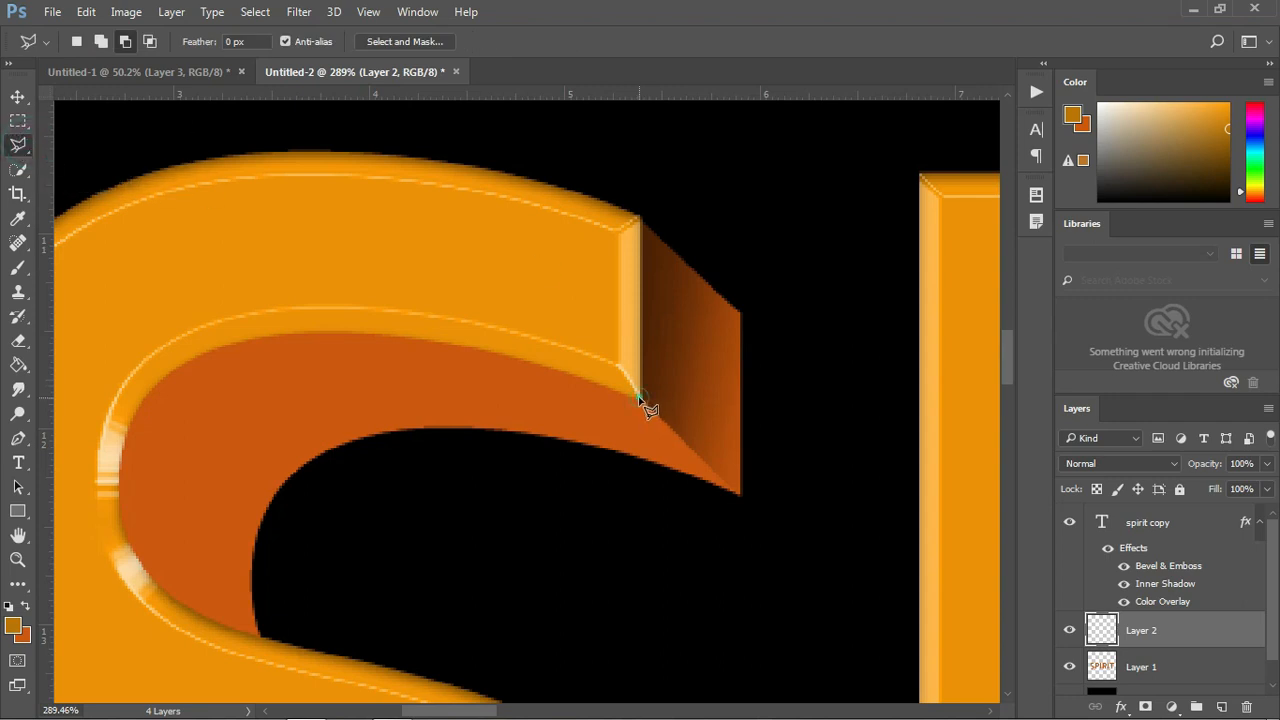
{"action": "left_click", "coordinate": [760, 515]}
{"action": "left_click", "coordinate": [255, 668]}
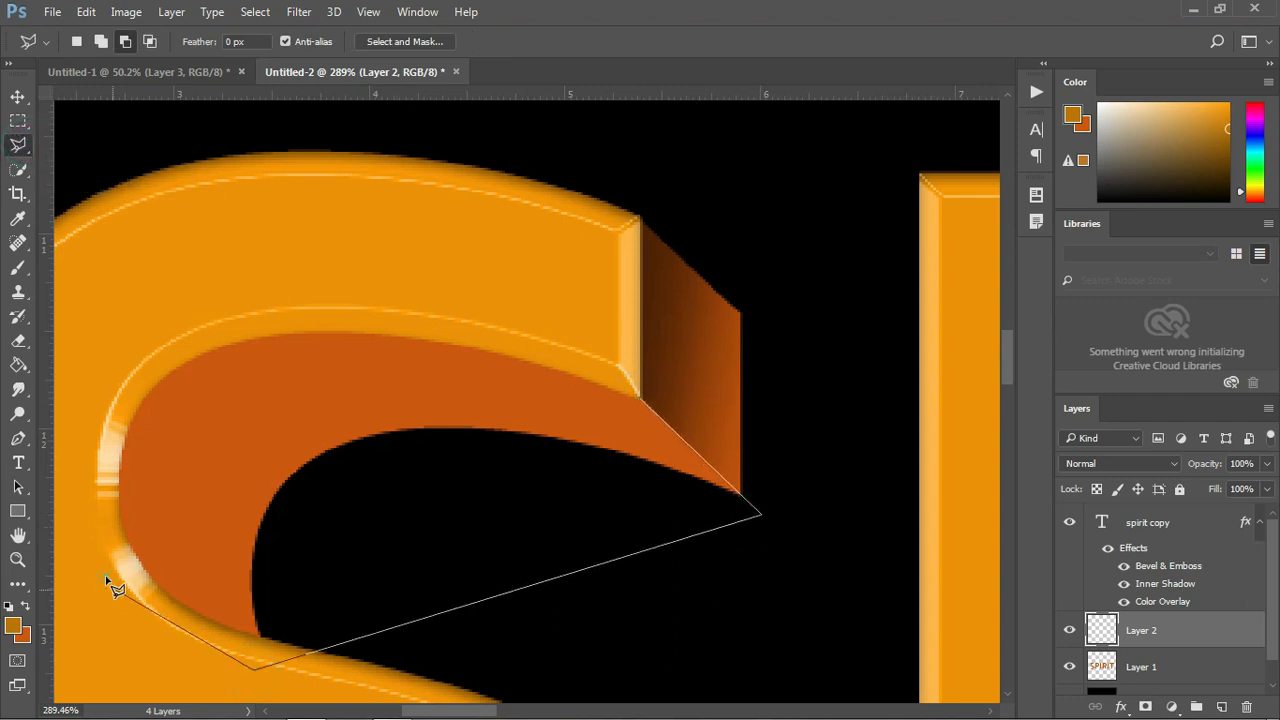
{"action": "left_click", "coordinate": [102, 572]}
{"action": "left_click", "coordinate": [81, 405]}
{"action": "left_click", "coordinate": [210, 318]}
{"action": "left_click", "coordinate": [557, 314]}
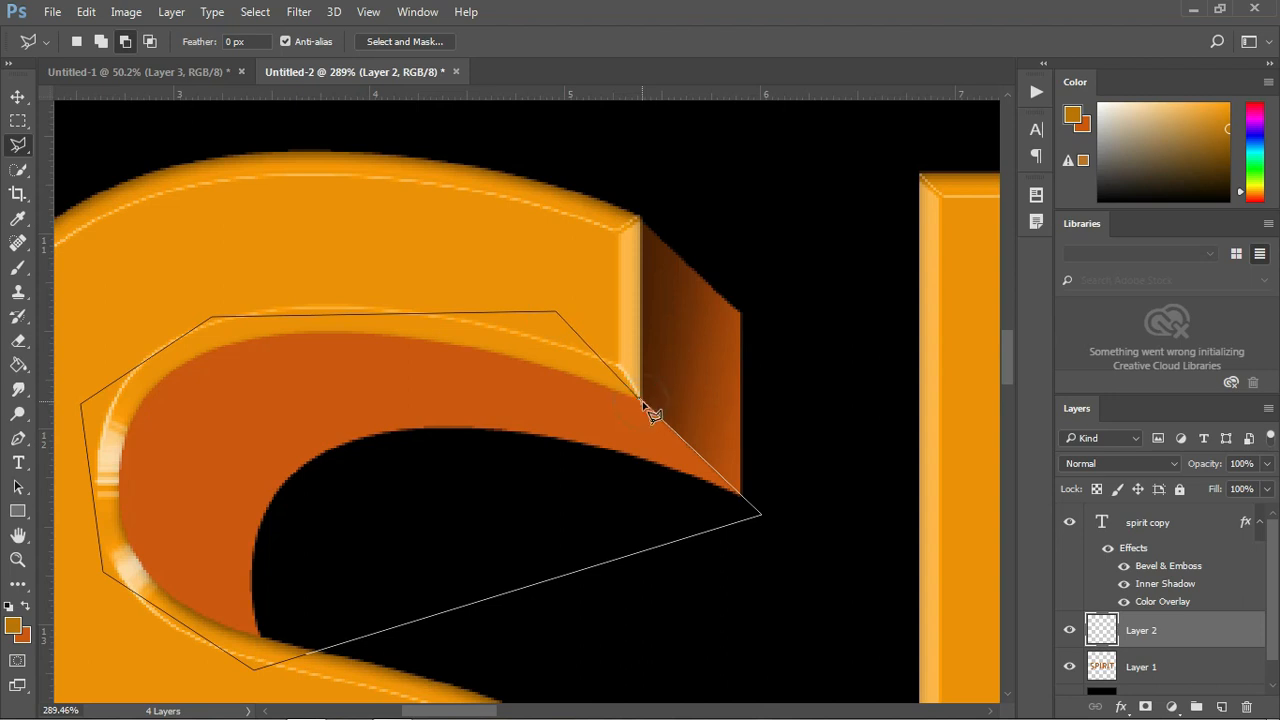
{"action": "left_click", "coordinate": [641, 400]}
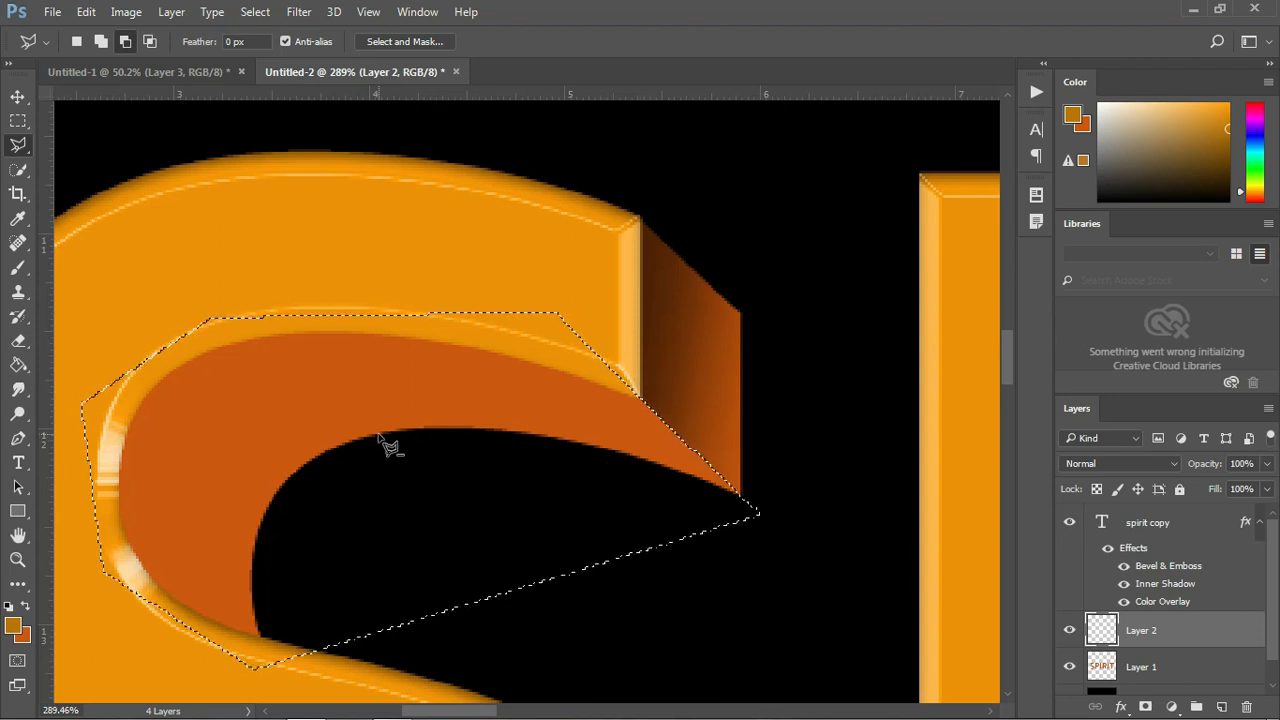
- Undo the orange brush stroke on the selected inner face and set the foreground colour to black (000000)
{"action": "key", "text": "b"}
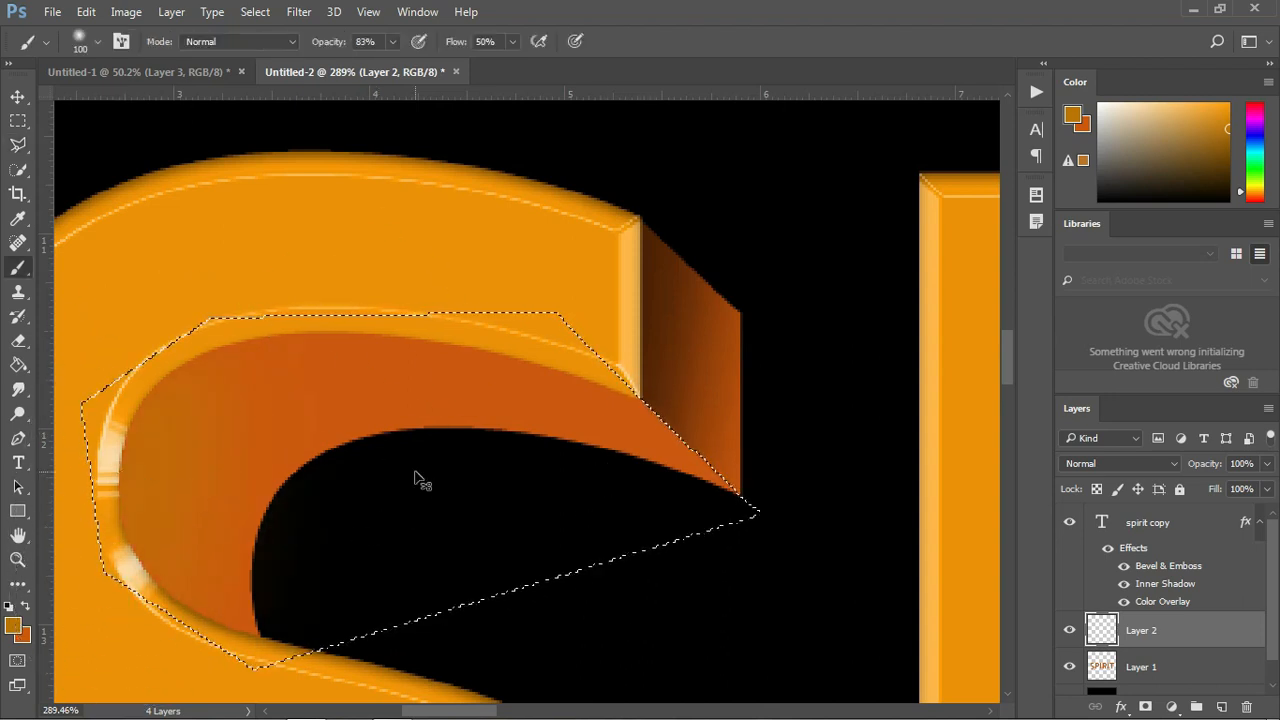
{"action": "key", "text": "ctrl+z"}
{"action": "left_click", "coordinate": [15, 625]}
{"action": "type", "text": "000000"}
{"action": "left_click", "coordinate": [944, 50]}
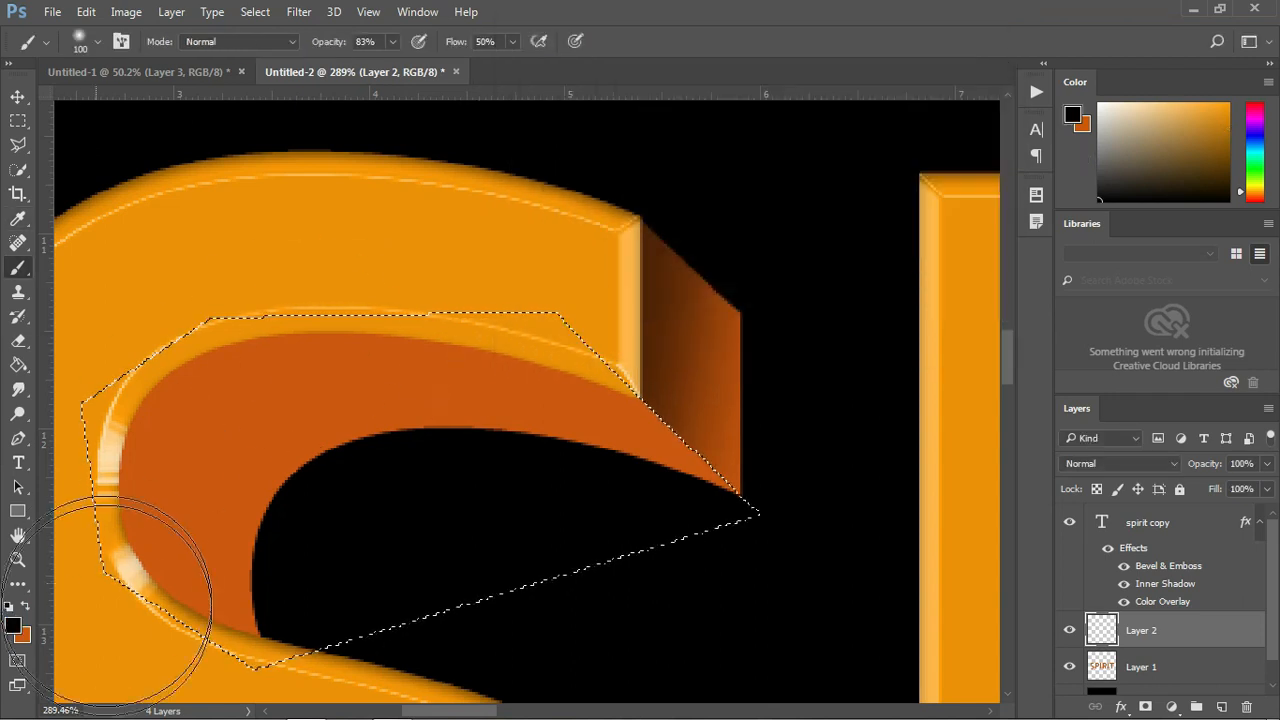
- Shade the selected inner face beneath the S's upper curve with the soft 100 px black brush along the front letter's edge
{"action": "mouse_move", "coordinate": [205, 692]}
{"action": "left_mouse_down"}
{"action": "mouse_move", "coordinate": [137, 426]}
{"action": "mouse_move", "coordinate": [597, 300]}
{"action": "mouse_move", "coordinate": [820, 323]}
{"action": "left_mouse_up"}
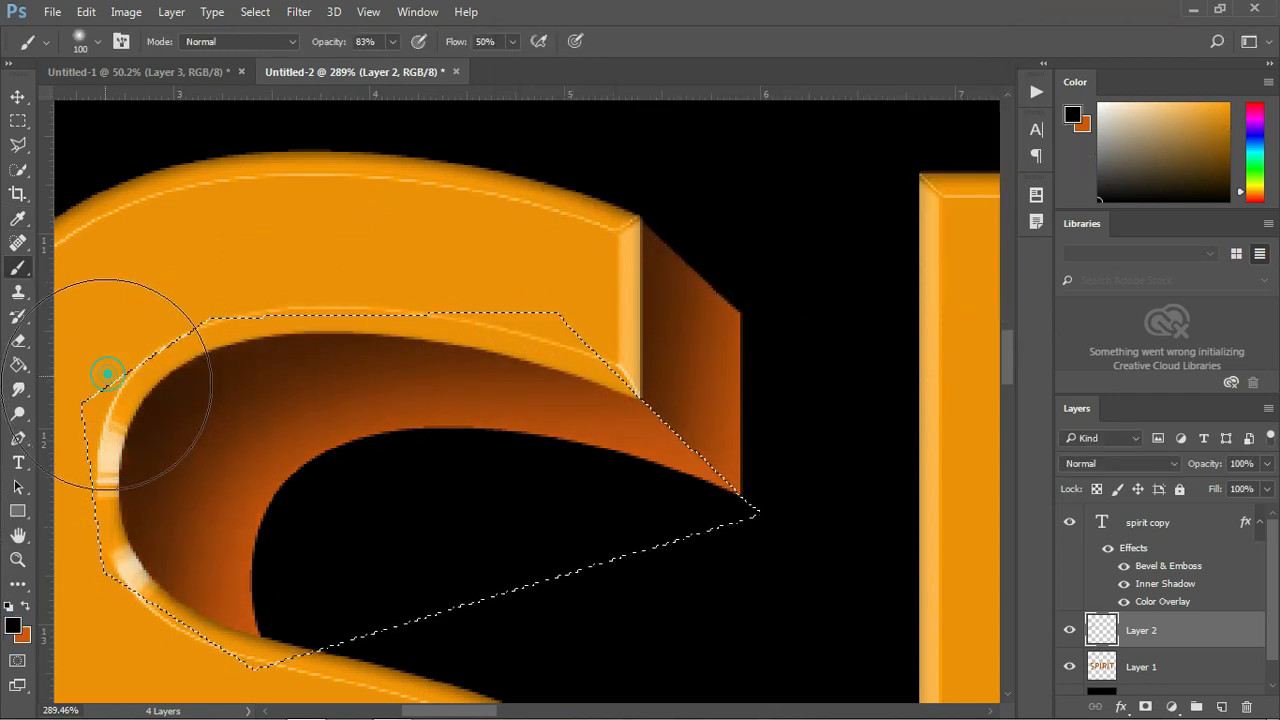
{"action": "scroll", "coordinate": [422, 468], "scroll_direction": "down", "scroll_amount": 1}
{"action": "scroll", "coordinate": [420, 467], "scroll_direction": "down", "scroll_amount": 3}
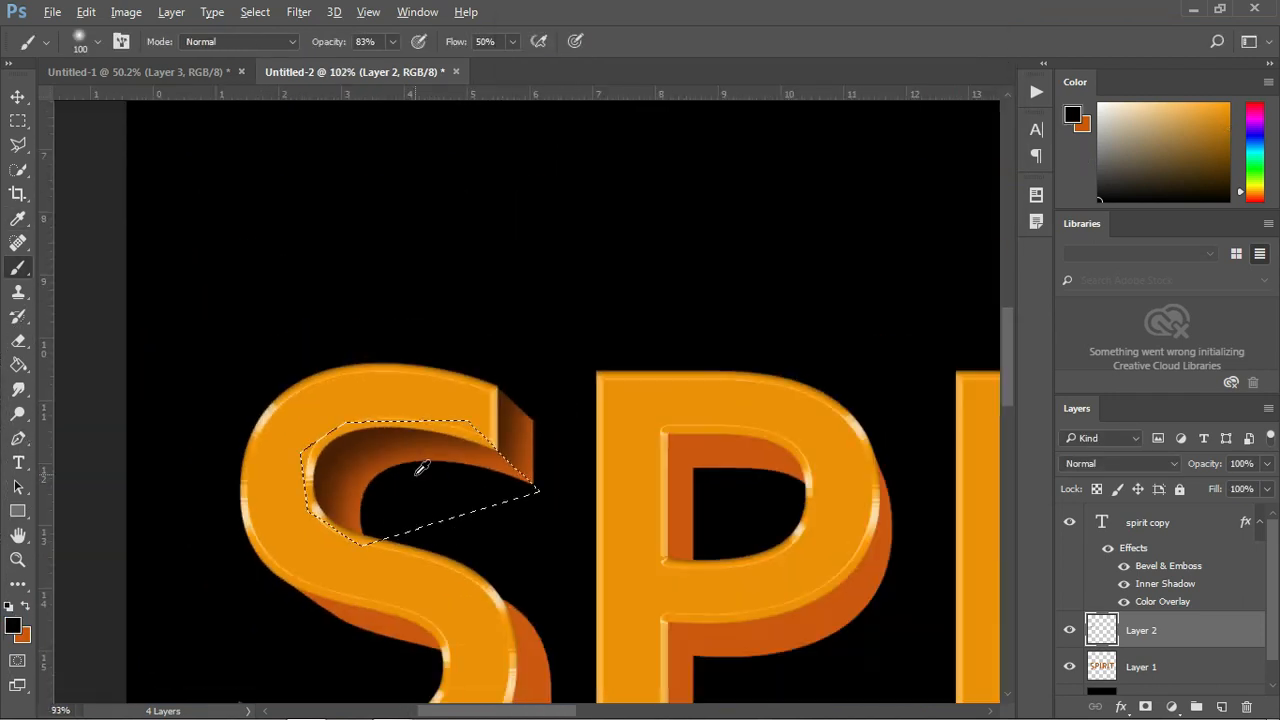
- Deselect the inner face and shade the narrow face beneath the S's middle curve with the soft 100 px black brush
{"action": "scroll", "coordinate": [381, 578], "scroll_direction": "up", "scroll_amount": 3}
{"action": "key", "text": "l"}
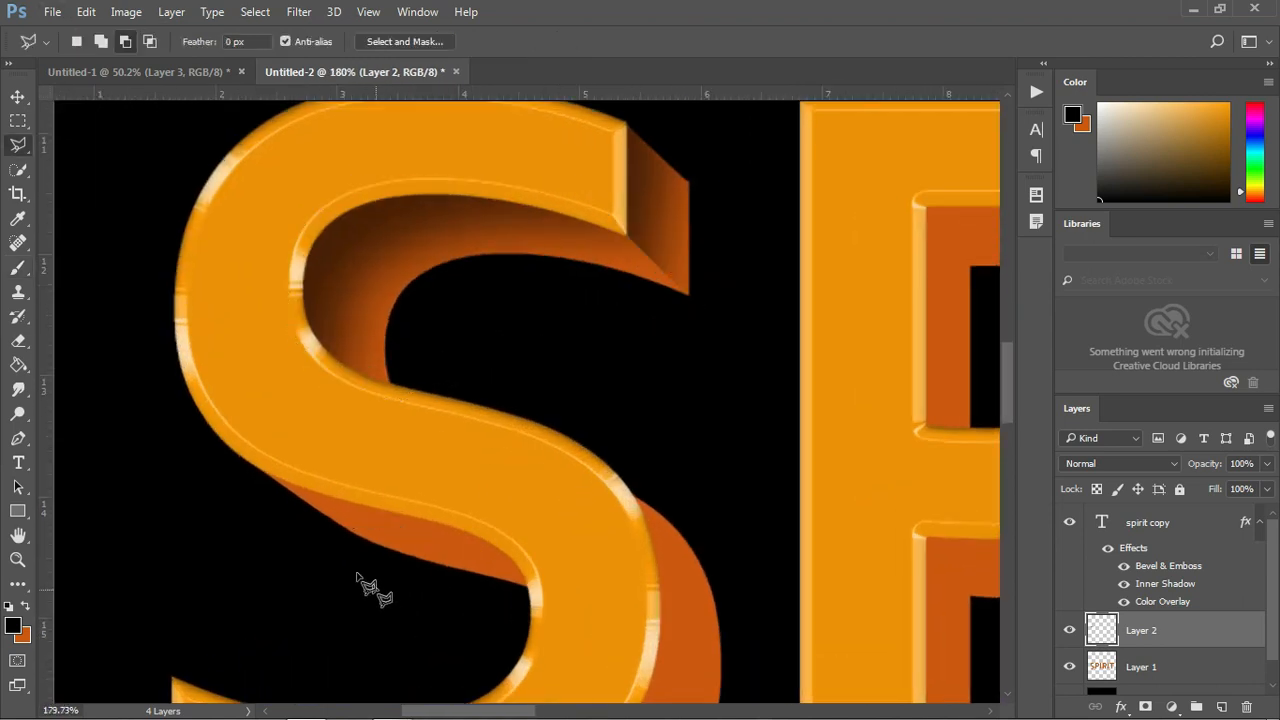
{"action": "key", "text": "b"}
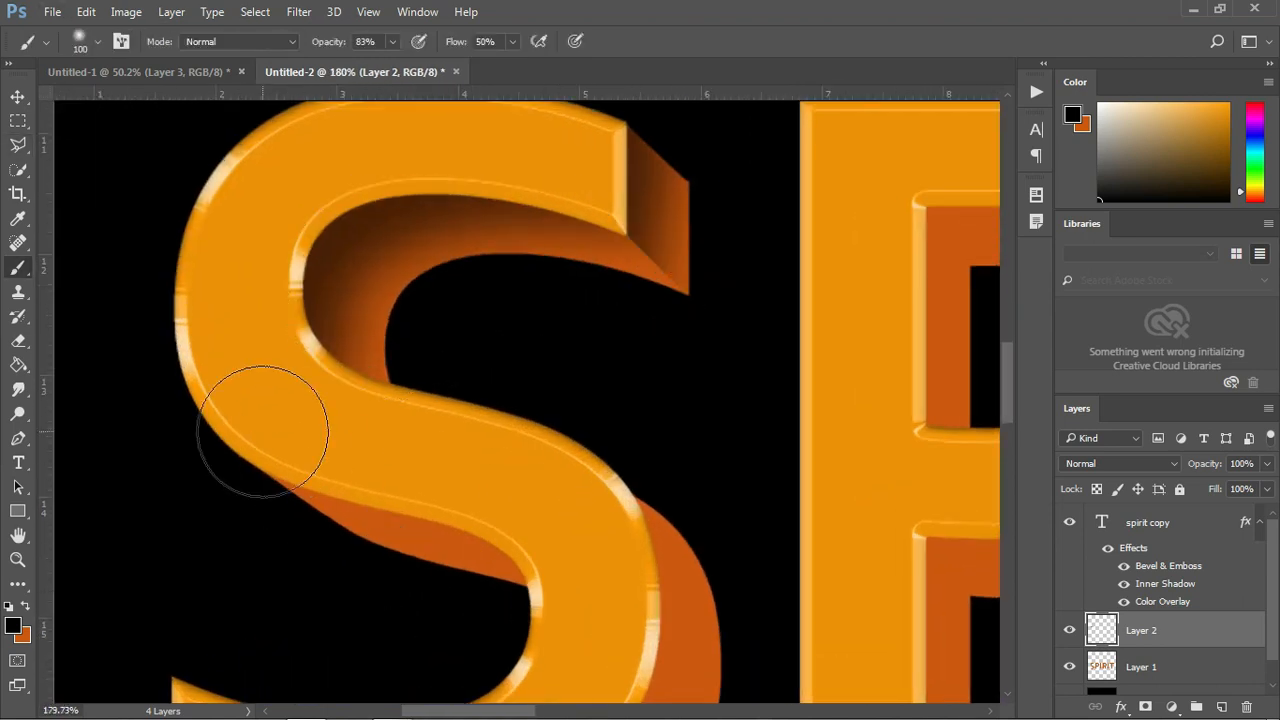
{"action": "mouse_move", "coordinate": [257, 423]}
{"action": "left_mouse_down"}
{"action": "mouse_move", "coordinate": [582, 576]}
{"action": "mouse_move", "coordinate": [487, 535]}
{"action": "mouse_move", "coordinate": [555, 552]}
{"action": "left_mouse_up"}
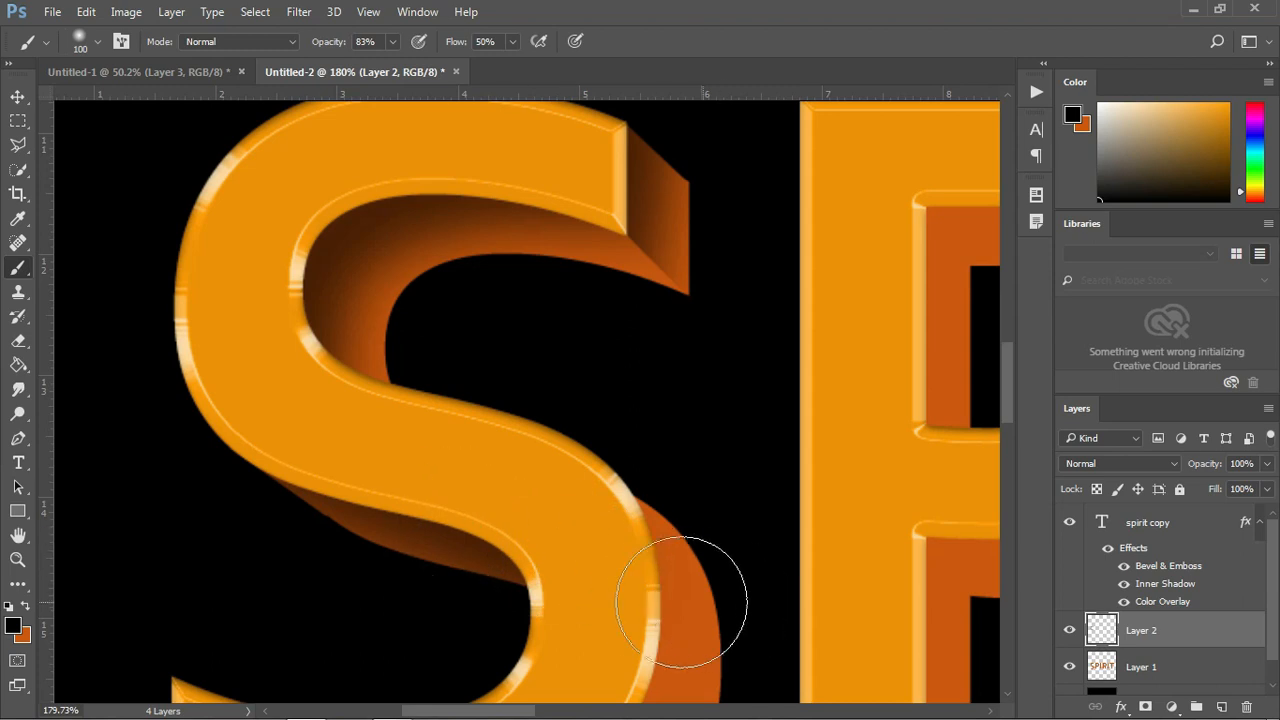
- Add a new layer above Layer 1 and fill a lasso-selected sliver at the start of the S's lower outer face with dark orange
{"action": "mouse_move", "coordinate": [626, 586]}
{"action": "left_mouse_down"}
{"action": "mouse_move", "coordinate": [546, 360]}
{"action": "mouse_move", "coordinate": [590, 370]}
{"action": "mouse_move", "coordinate": [571, 463]}
{"action": "left_mouse_up"}
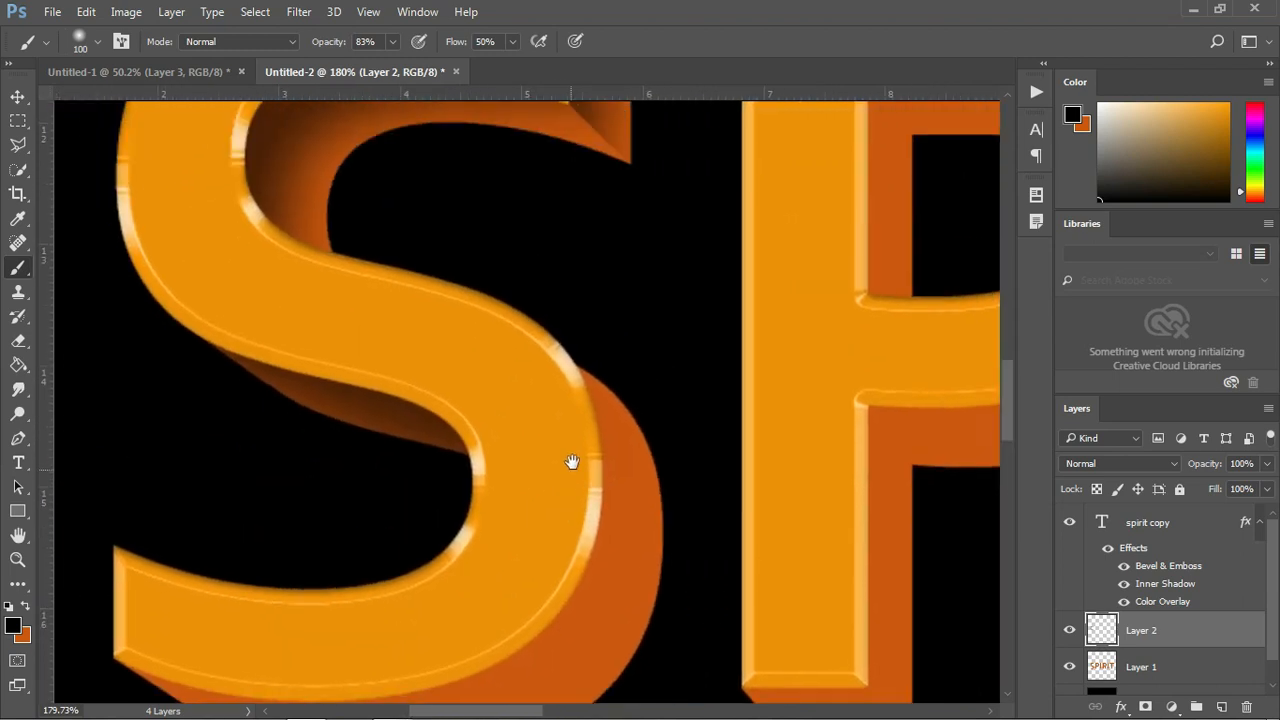
{"action": "left_click", "coordinate": [1157, 670]}
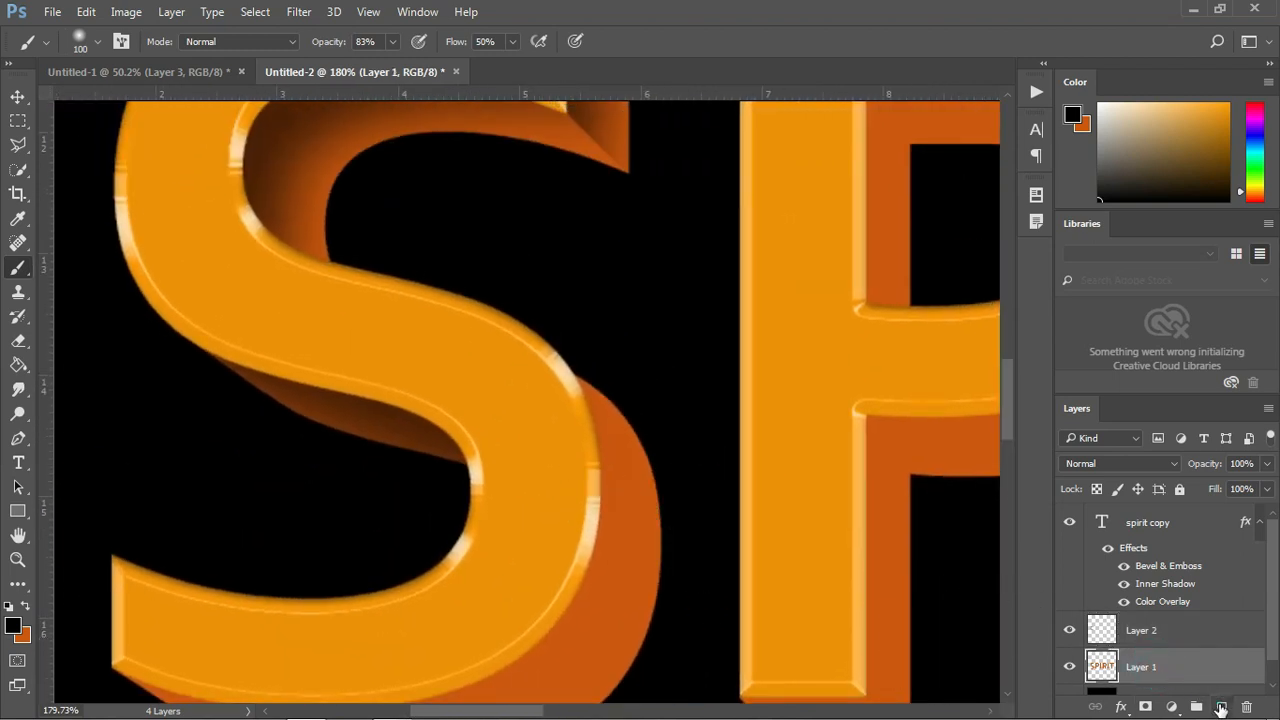
{"action": "key", "text": "l"}
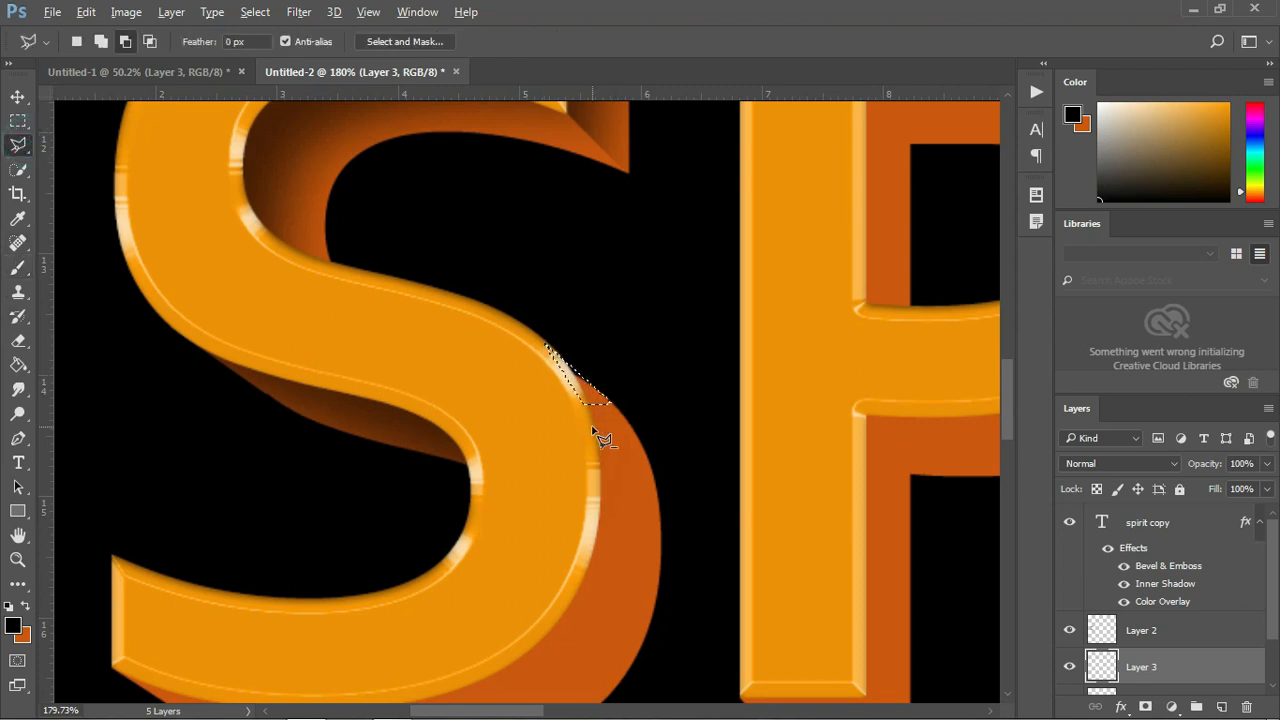
{"action": "key", "text": "x"}
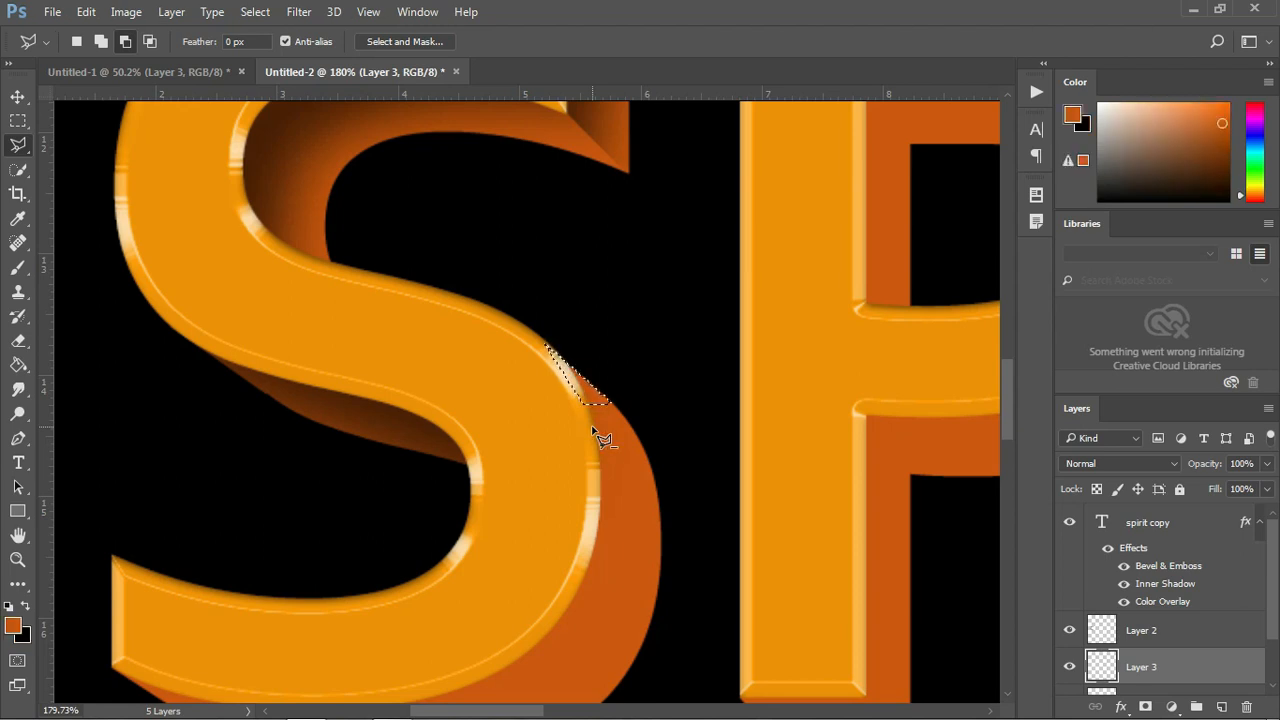
- Merge Layer 3 with Layer 1 and make Layer 2 the active layer
{"action": "scroll", "coordinate": [1263, 621], "scroll_direction": "down", "scroll_amount": 1}
{"action": "left_click", "coordinate": [1208, 637]}
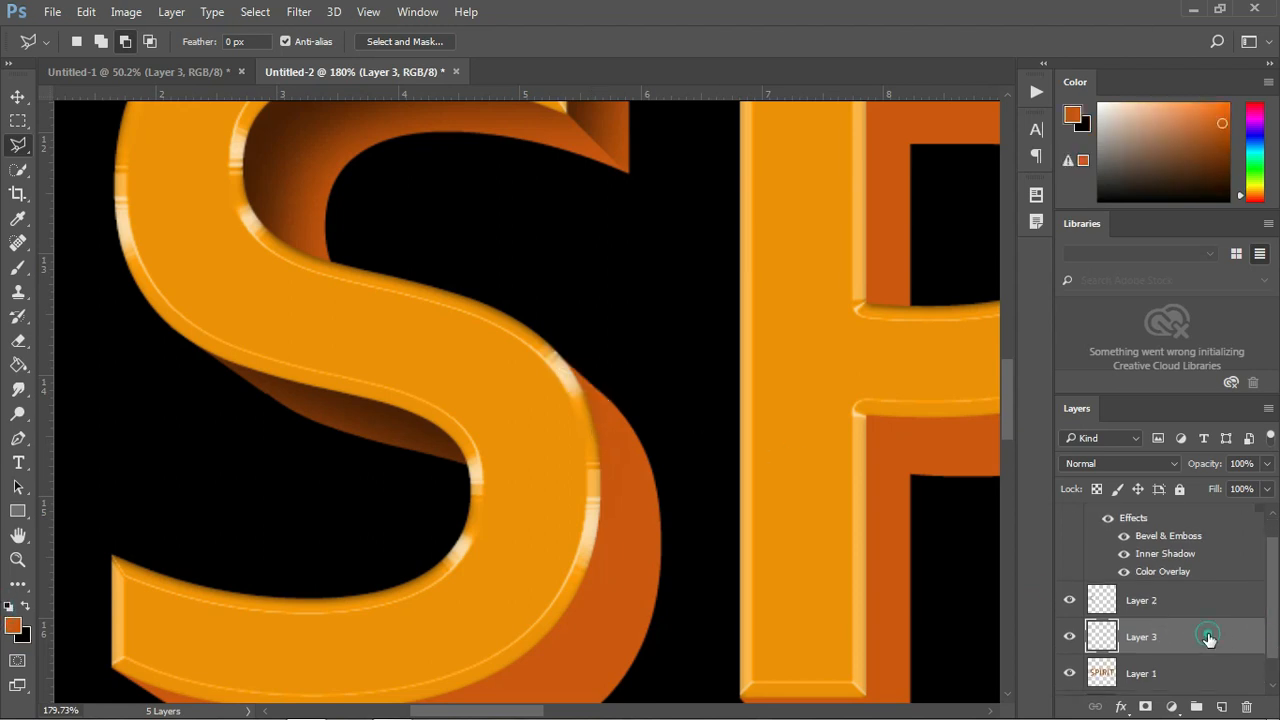
{"action": "left_click", "coordinate": [1187, 676], "text": "ctrl"}
{"action": "key", "text": "ctrl+e"}
{"action": "left_click", "coordinate": [1157, 604]}
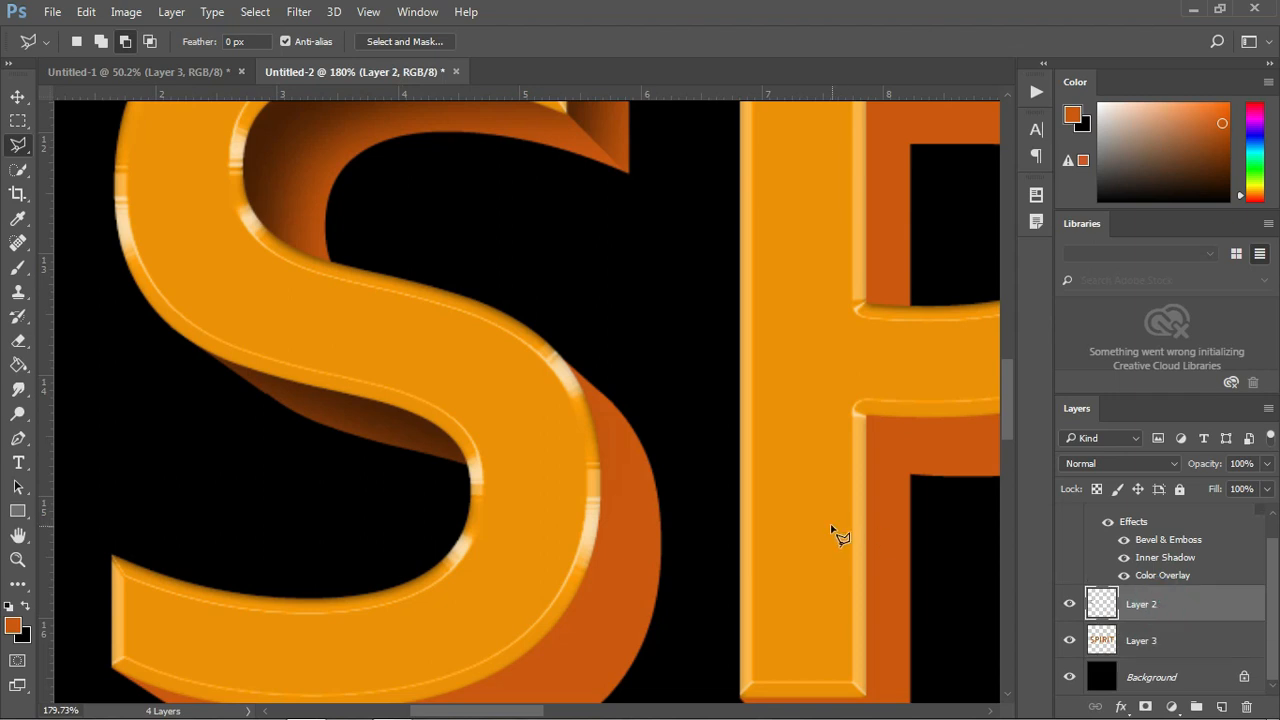
- Undo the orange brush stroke on the S's lower outer face and set the foreground colour to black
{"action": "scroll", "coordinate": [630, 436], "scroll_direction": "down", "scroll_amount": 3}
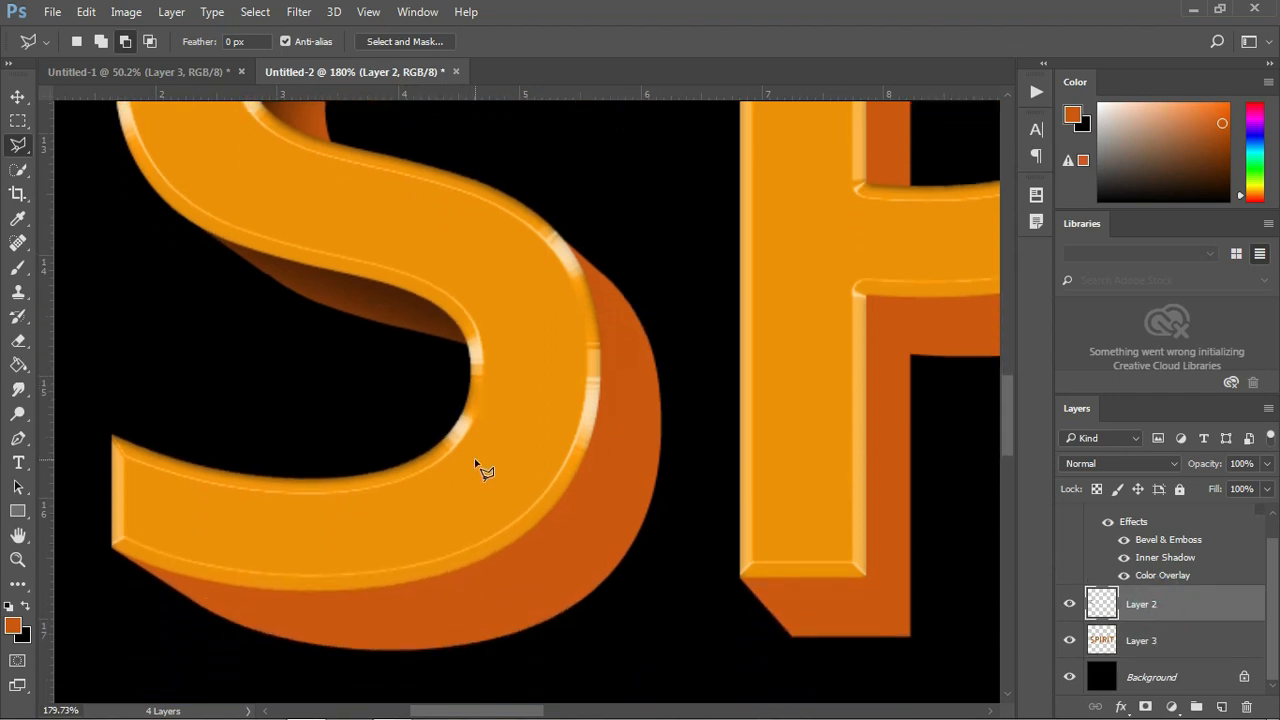
{"action": "key", "text": "b"}
{"action": "mouse_move", "coordinate": [516, 213]}
{"action": "left_mouse_down"}
{"action": "mouse_move", "coordinate": [579, 302]}
{"action": "mouse_move", "coordinate": [651, 323]}
{"action": "left_mouse_up"}
{"action": "key", "text": "ctrl+z"}
{"action": "key", "text": "x"}
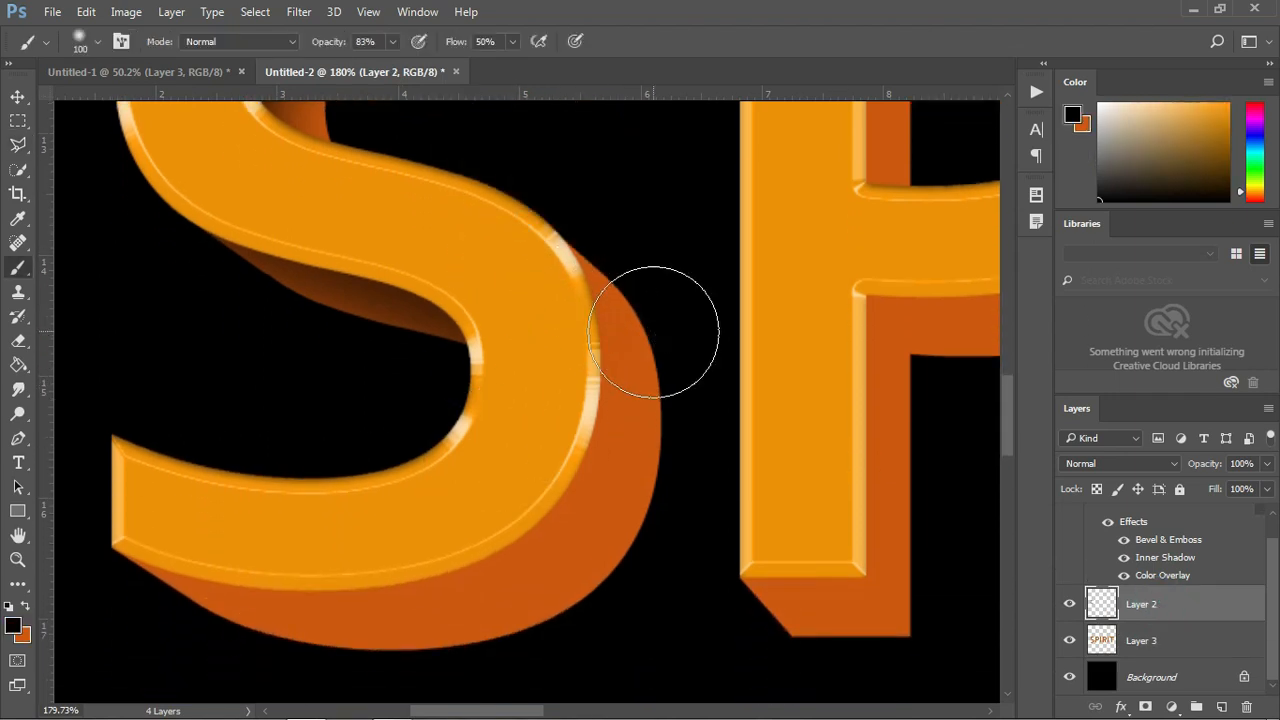
- Try black shading strokes on the outer and bottom faces of the S's lower curve, undoing each attempt
{"action": "mouse_move", "coordinate": [523, 234]}
{"action": "left_mouse_down"}
{"action": "mouse_move", "coordinate": [601, 340]}
{"action": "mouse_move", "coordinate": [584, 524]}
{"action": "left_mouse_up"}
{"action": "key", "text": "ctrl+z"}
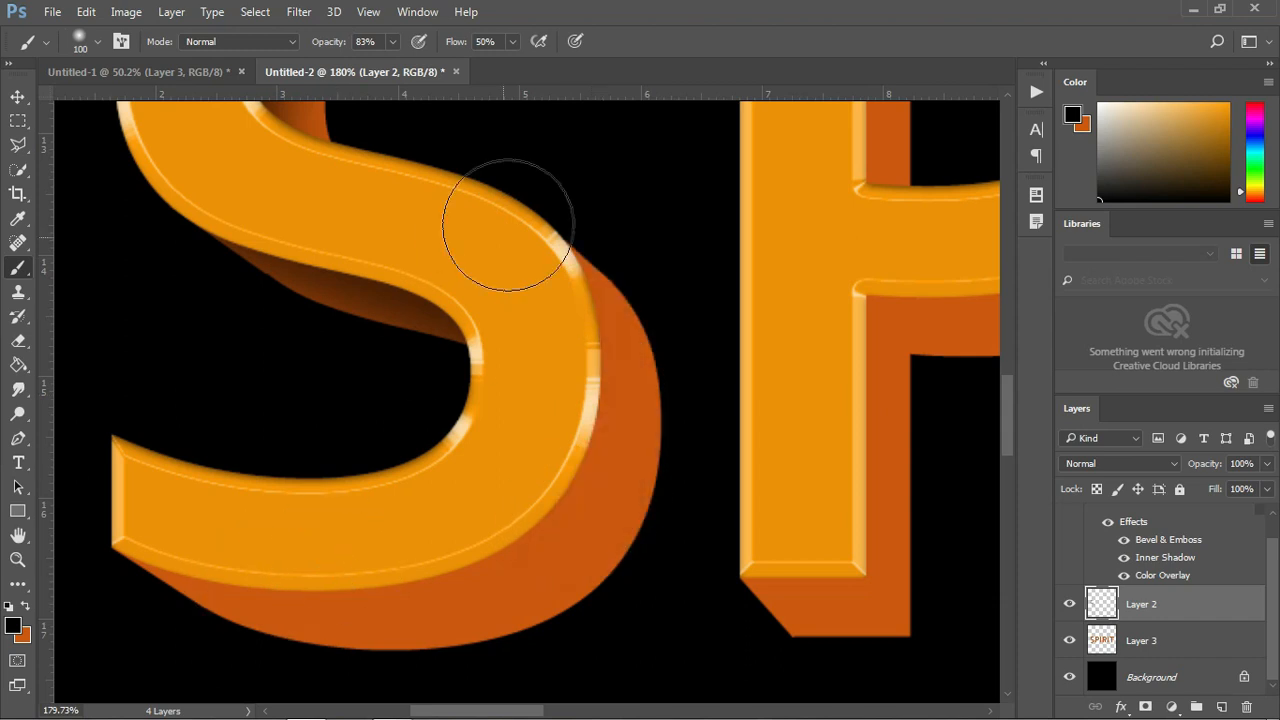
{"action": "mouse_move", "coordinate": [510, 228]}
{"action": "left_mouse_down"}
{"action": "mouse_move", "coordinate": [579, 330]}
{"action": "mouse_move", "coordinate": [552, 417]}
{"action": "left_mouse_up"}
{"action": "mouse_move", "coordinate": [114, 566]}
{"action": "left_mouse_down"}
{"action": "mouse_move", "coordinate": [167, 597]}
{"action": "mouse_move", "coordinate": [509, 557]}
{"action": "left_mouse_up"}
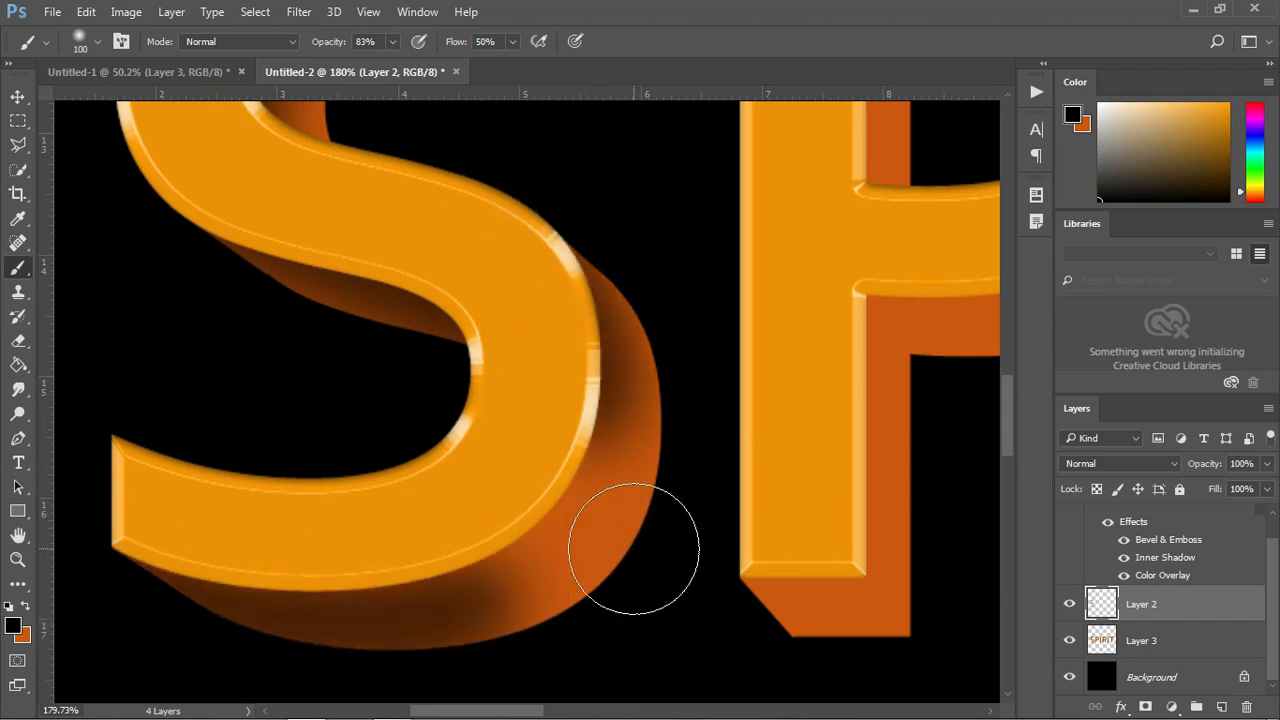
{"action": "key", "text": "ctrl+z"}
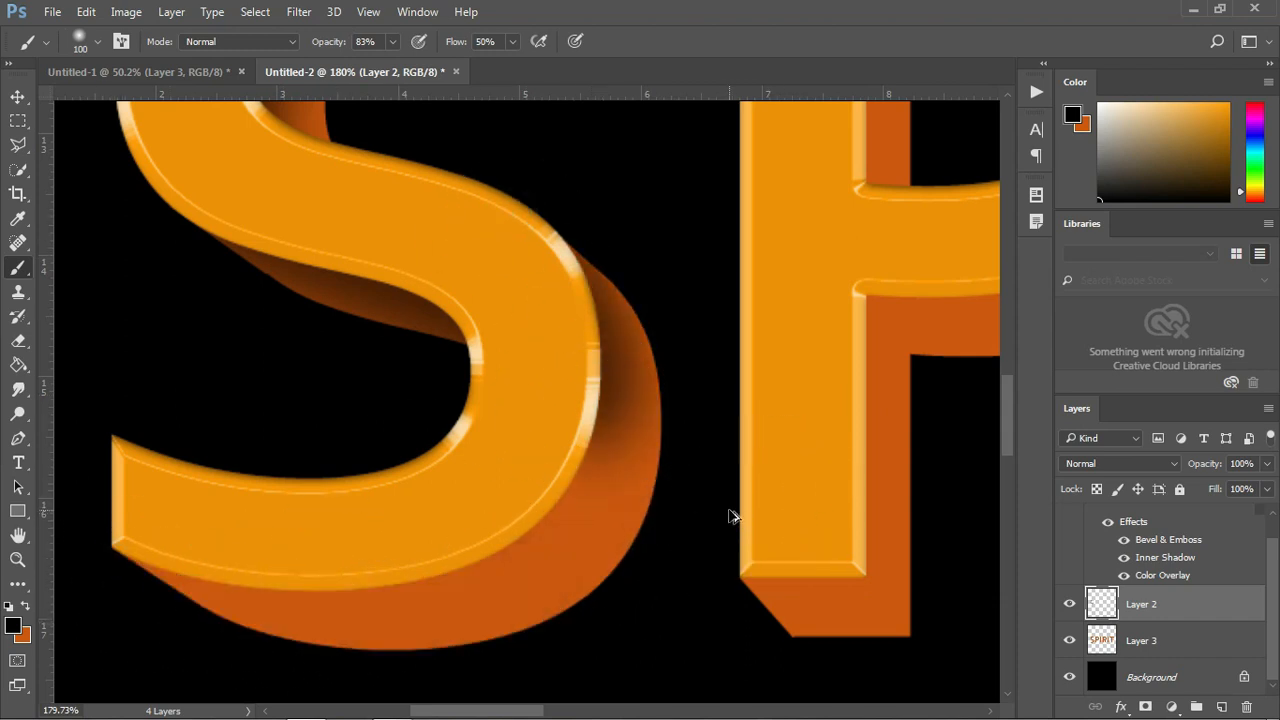
{"action": "key", "text": "ctrl+z"}
{"action": "mouse_move", "coordinate": [549, 184]}
{"action": "left_mouse_down"}
{"action": "mouse_move", "coordinate": [598, 379]}
{"action": "mouse_move", "coordinate": [526, 530]}
{"action": "left_mouse_up"}
{"action": "key", "text": "ctrl+z"}
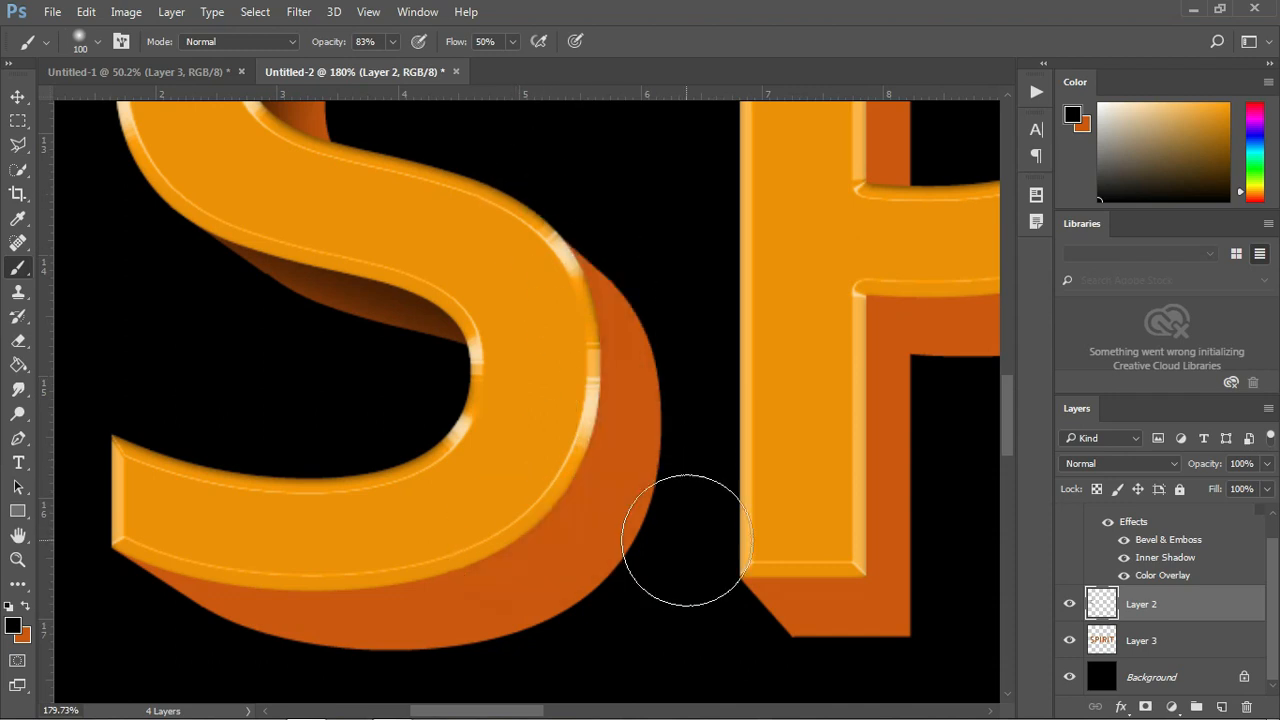
- Shade the outer and bottom faces of the S's lower curve with a soft 125 px black brush, leaving a brighter orange patch between
{"action": "mouse_move", "coordinate": [578, 251]}
{"action": "left_mouse_down"}
{"action": "mouse_move", "coordinate": [543, 263]}
{"action": "mouse_move", "coordinate": [229, 571]}
{"action": "mouse_move", "coordinate": [366, 657]}
{"action": "mouse_move", "coordinate": [505, 625]}
{"action": "left_mouse_up"}
{"action": "scroll", "coordinate": [680, 503], "scroll_direction": "down", "scroll_amount": 5}
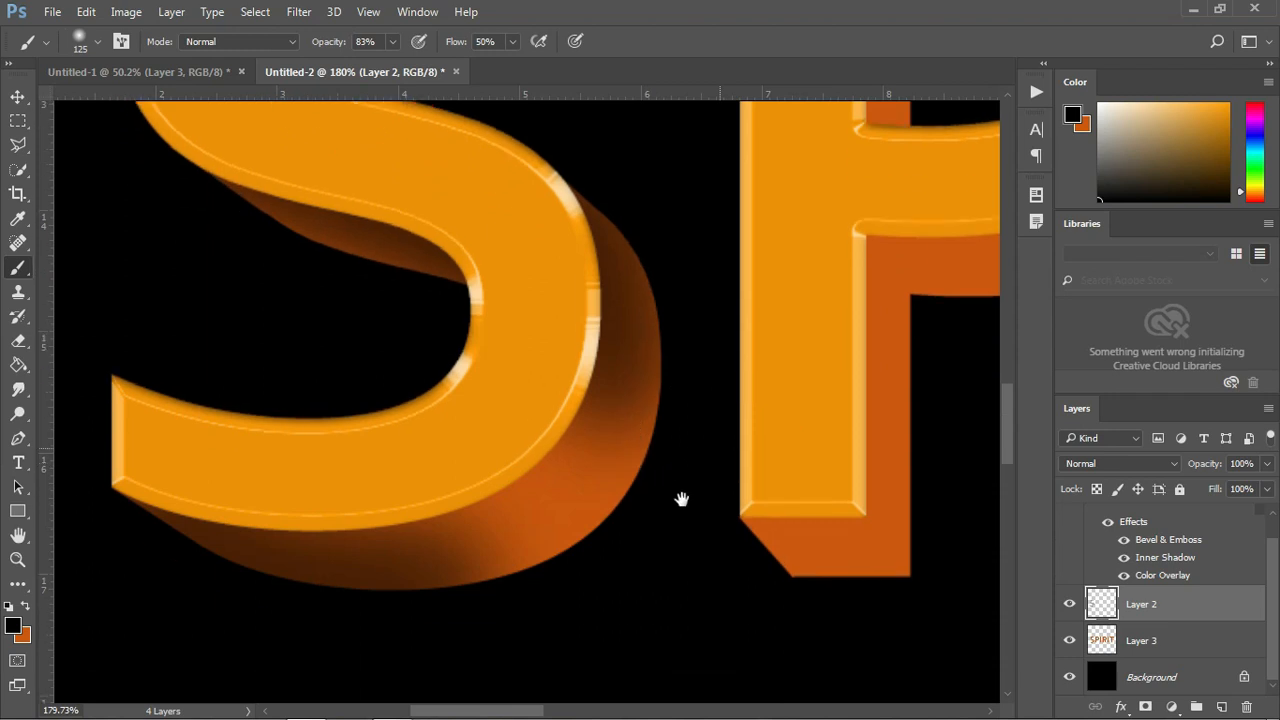
{"action": "scroll", "coordinate": [677, 452], "scroll_direction": "down", "scroll_amount": 4}
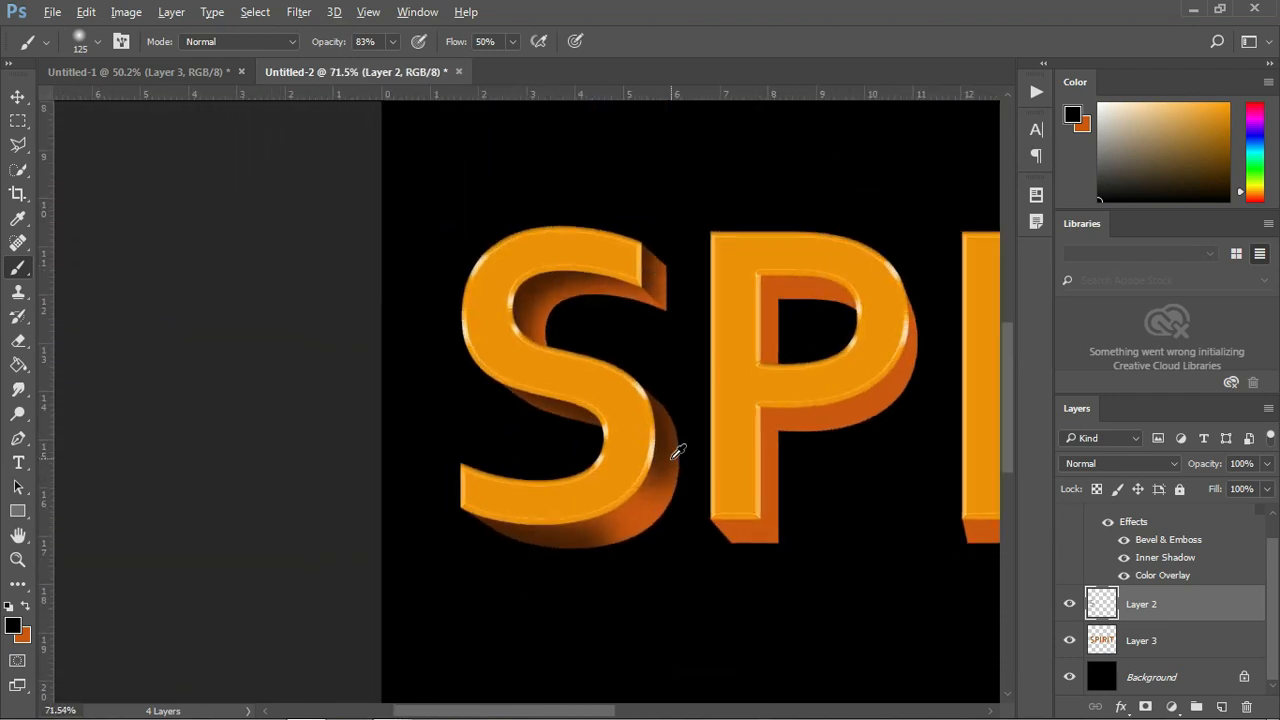
{"action": "scroll", "coordinate": [384, 427], "scroll_direction": "up", "scroll_amount": 5}
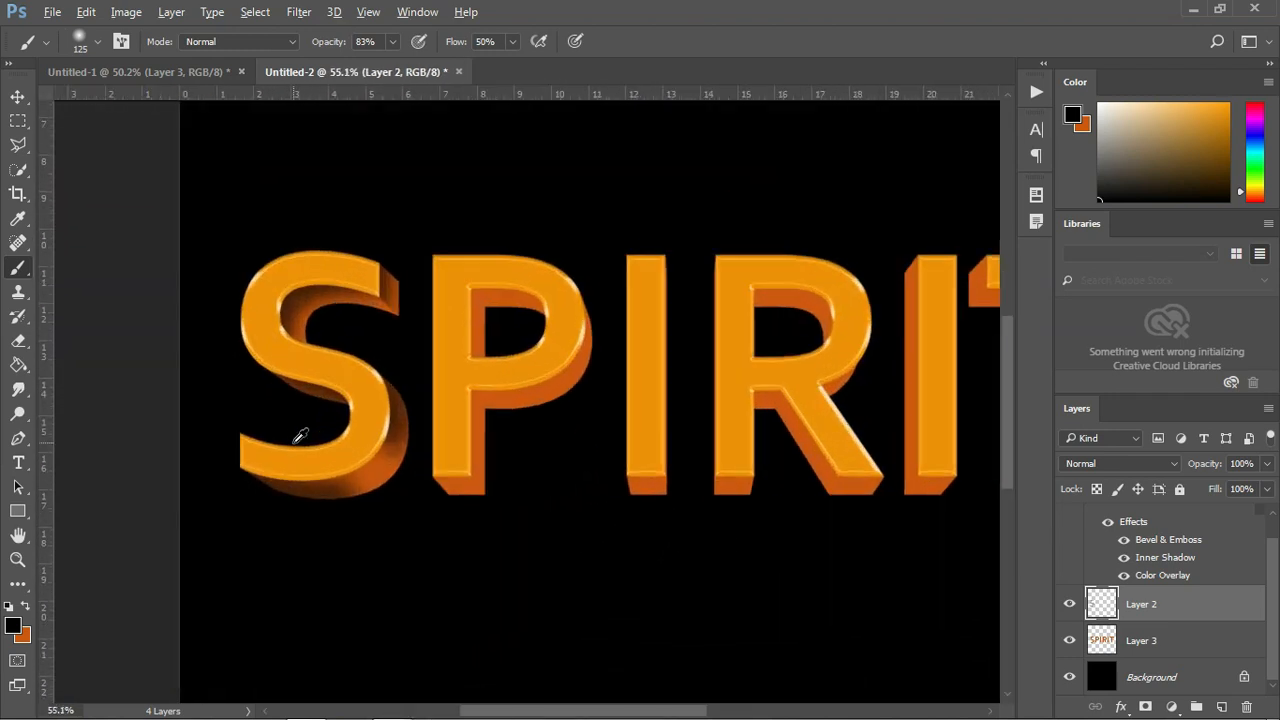
{"action": "left_click_drag", "start_coordinate": [431, 249], "coordinate": [469, 414]}
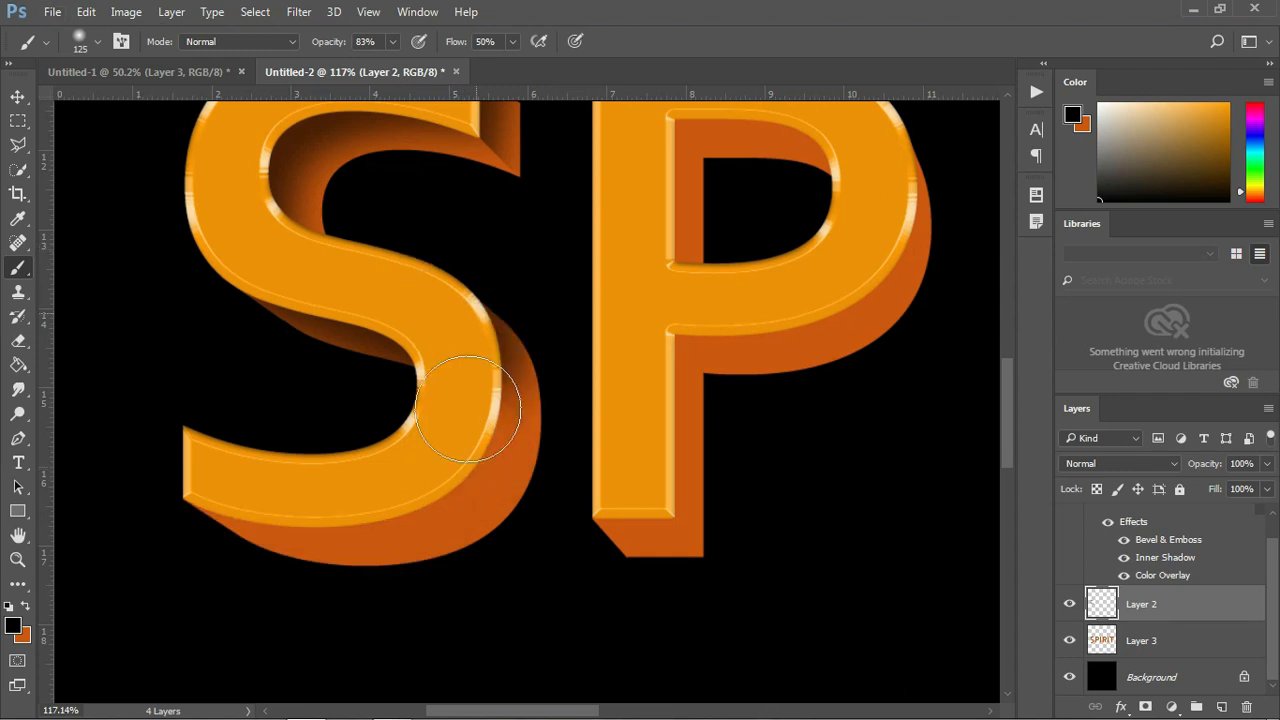
{"action": "left_click_drag", "start_coordinate": [220, 531], "coordinate": [505, 515]}
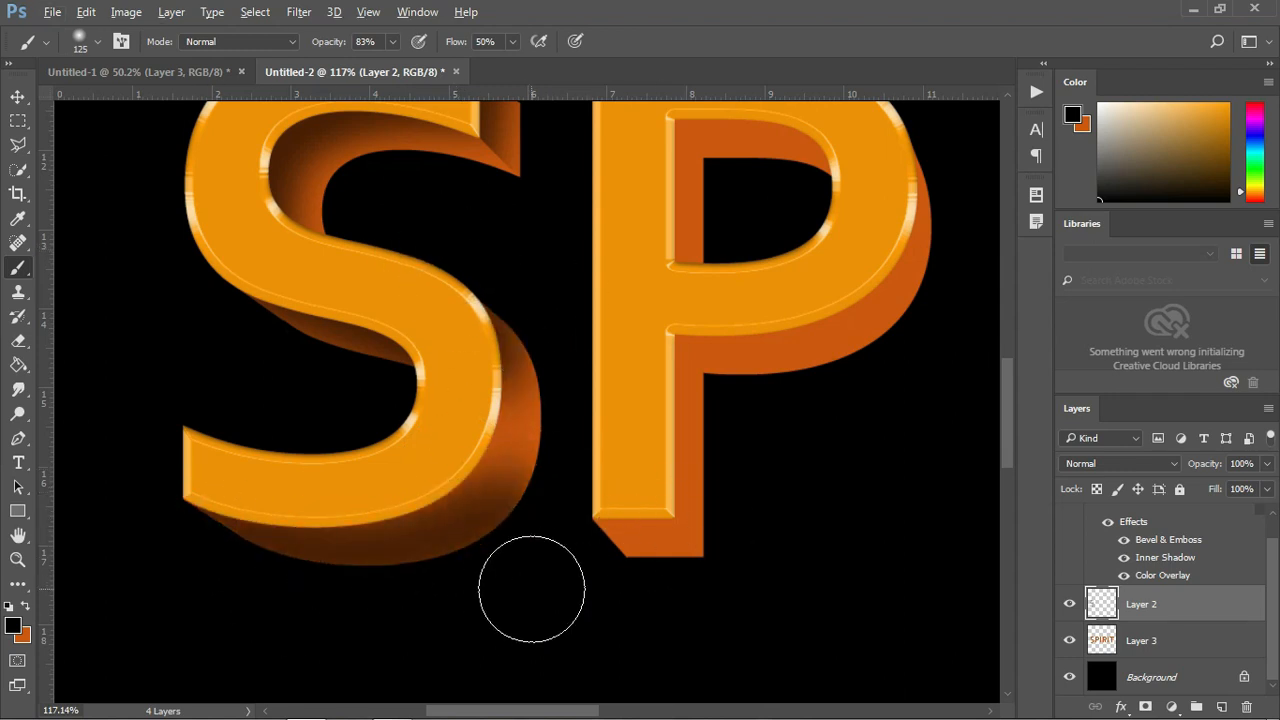
- Select the bottom face of the P's stem with the Polygonal Lasso, shade it with the soft black brush, and deselect
{"action": "scroll", "coordinate": [551, 563], "scroll_direction": "down", "scroll_amount": 2}
{"action": "scroll", "coordinate": [631, 543], "scroll_direction": "up", "scroll_amount": 3}
{"action": "key", "text": "alt+l"}
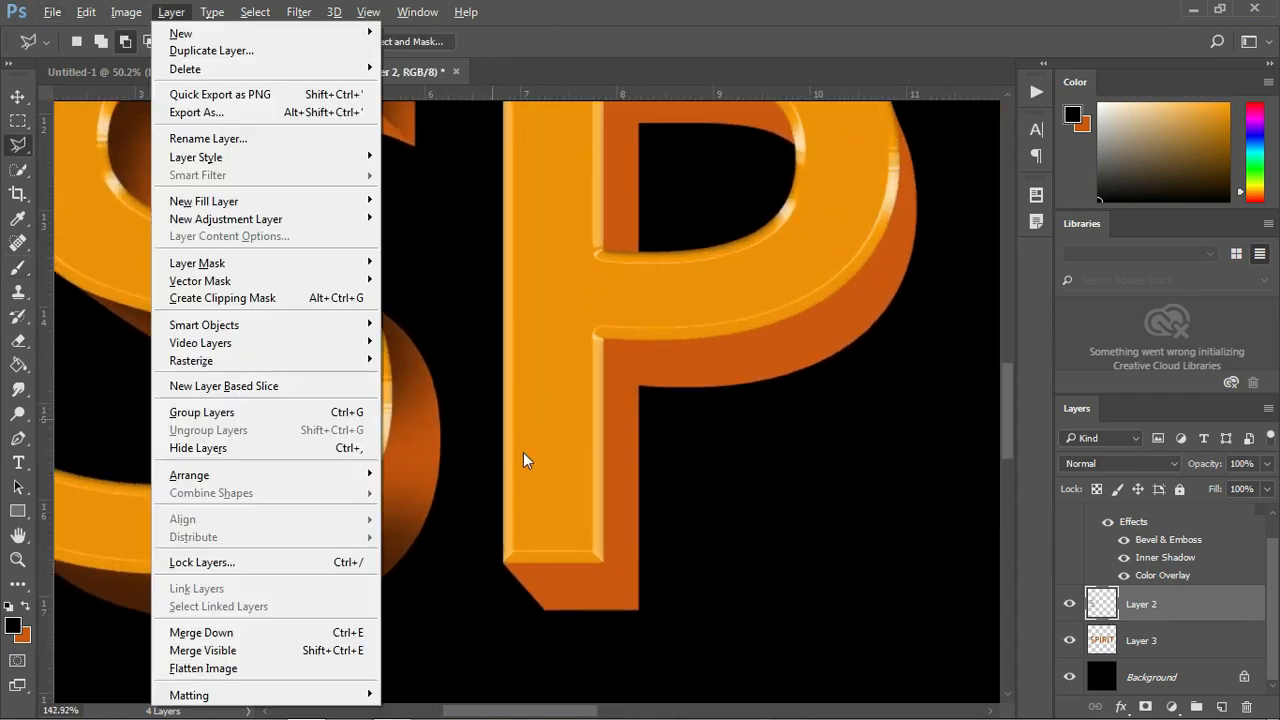
{"action": "key", "text": "Escape"}
{"action": "key", "text": "l"}
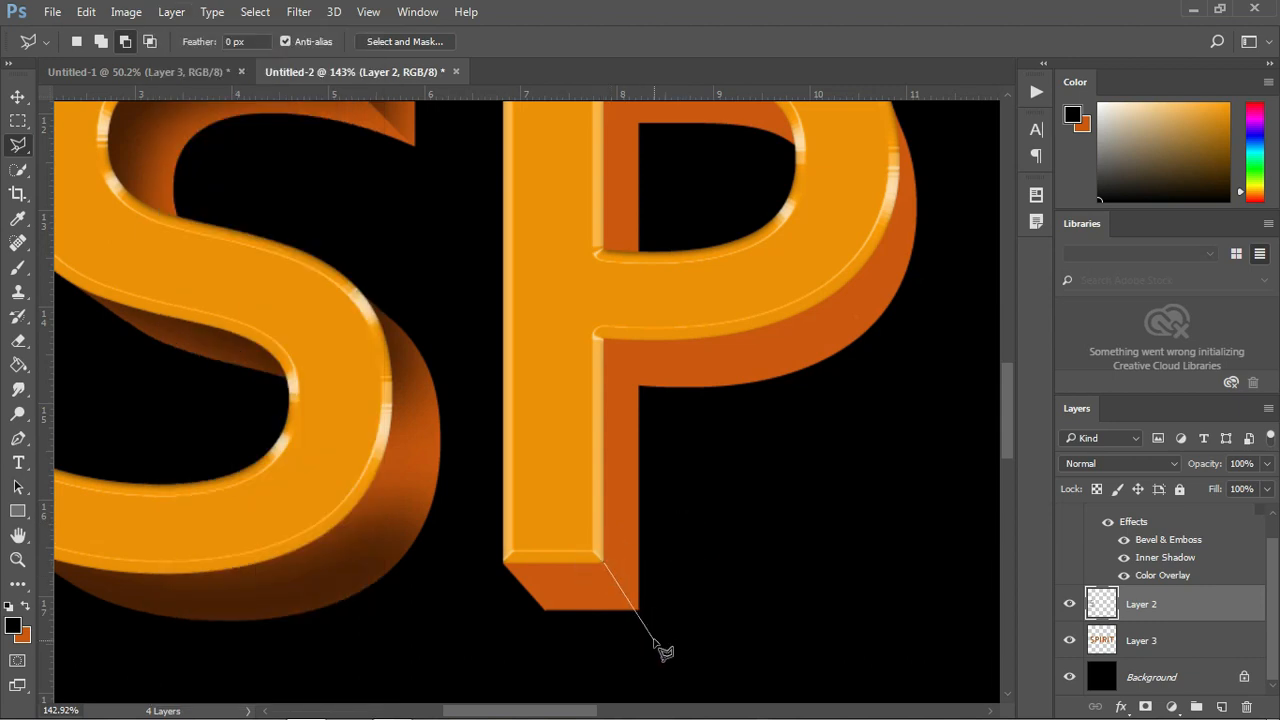
{"action": "double_click", "coordinate": [605, 563]}
{"action": "key", "text": "b"}
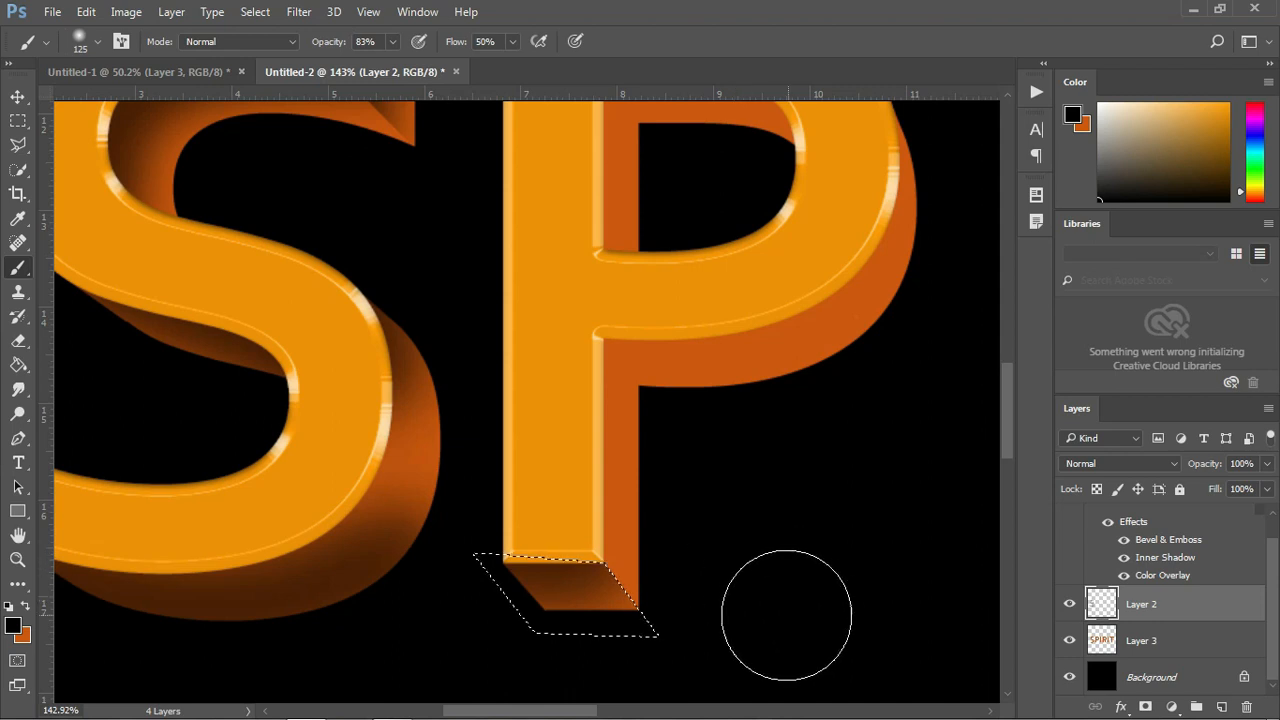
{"action": "key", "text": "ctrl+d"}
- Select the side face of the P's stem below the bowl with the Polygonal Lasso, shade its inner edge in black, and deselect
{"action": "key", "text": "l"}
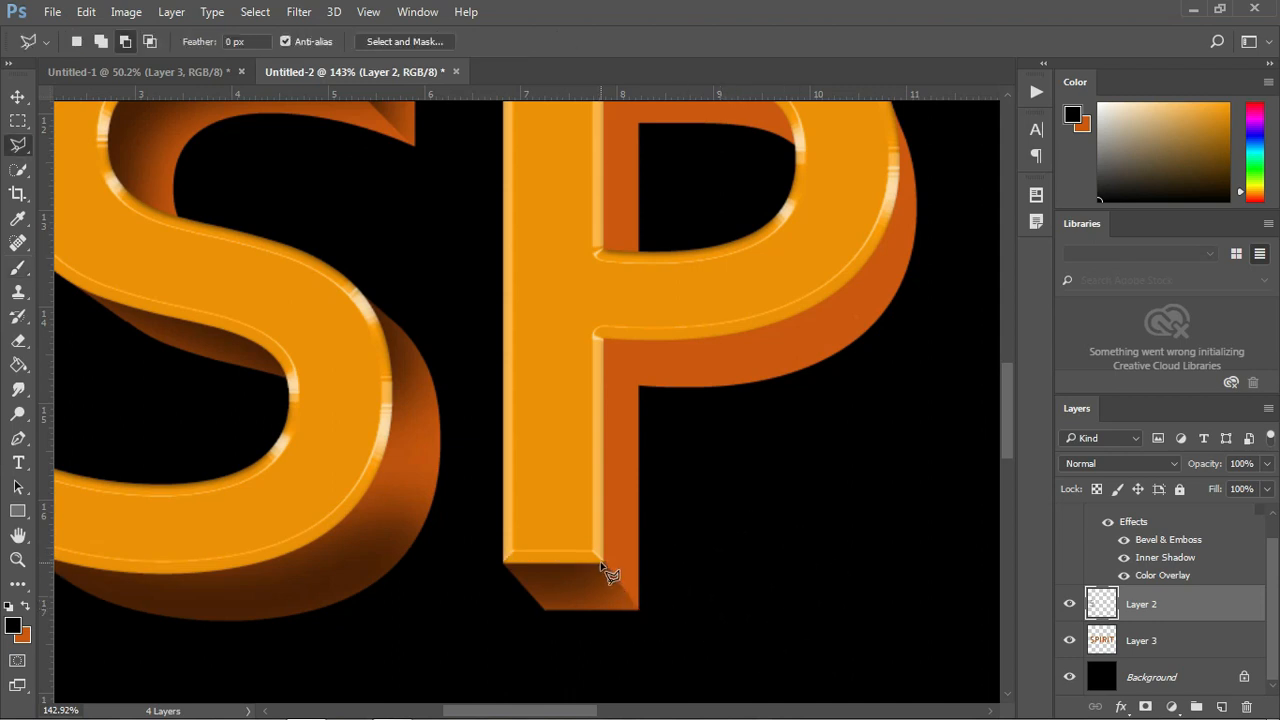
{"action": "left_click", "coordinate": [603, 564]}
{"action": "left_click", "coordinate": [666, 645]}
{"action": "left_click", "coordinate": [638, 385]}
{"action": "left_click", "coordinate": [560, 279]}
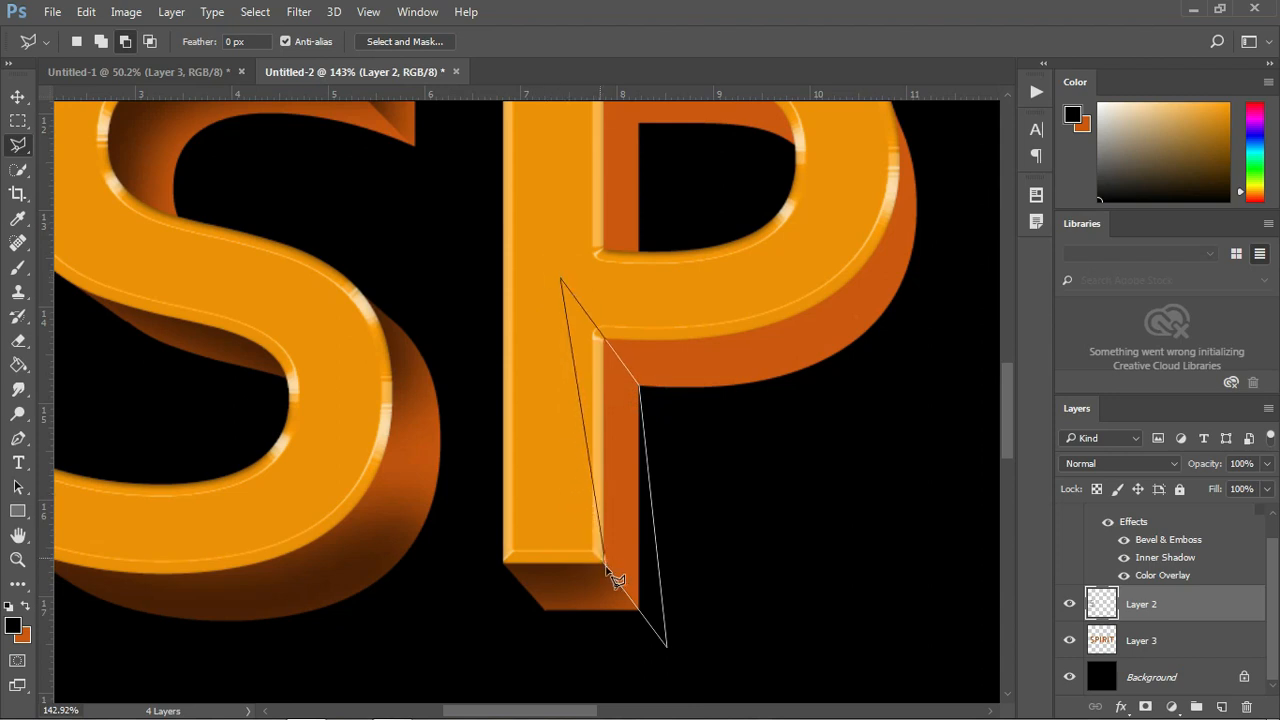
{"action": "left_click", "coordinate": [604, 566]}
{"action": "key", "text": "b"}
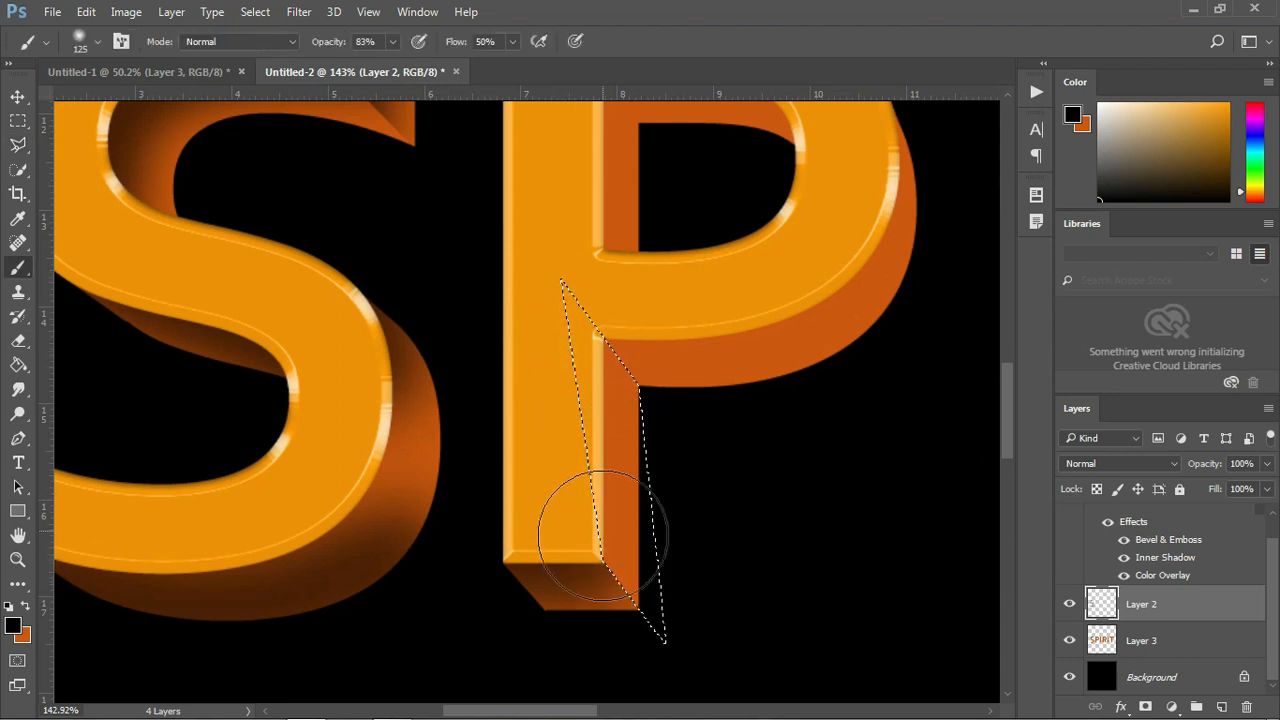
{"action": "left_click_drag", "start_coordinate": [570, 542], "coordinate": [543, 271]}
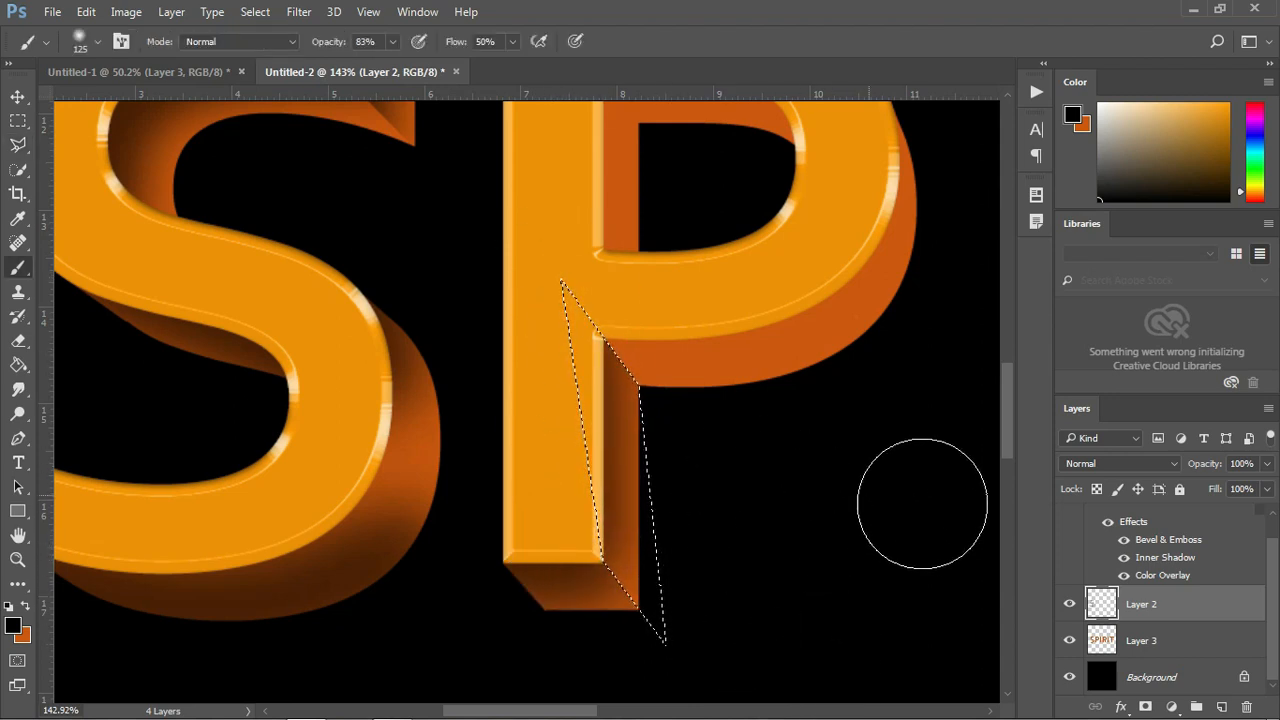
{"action": "key", "text": "ctrl+d"}
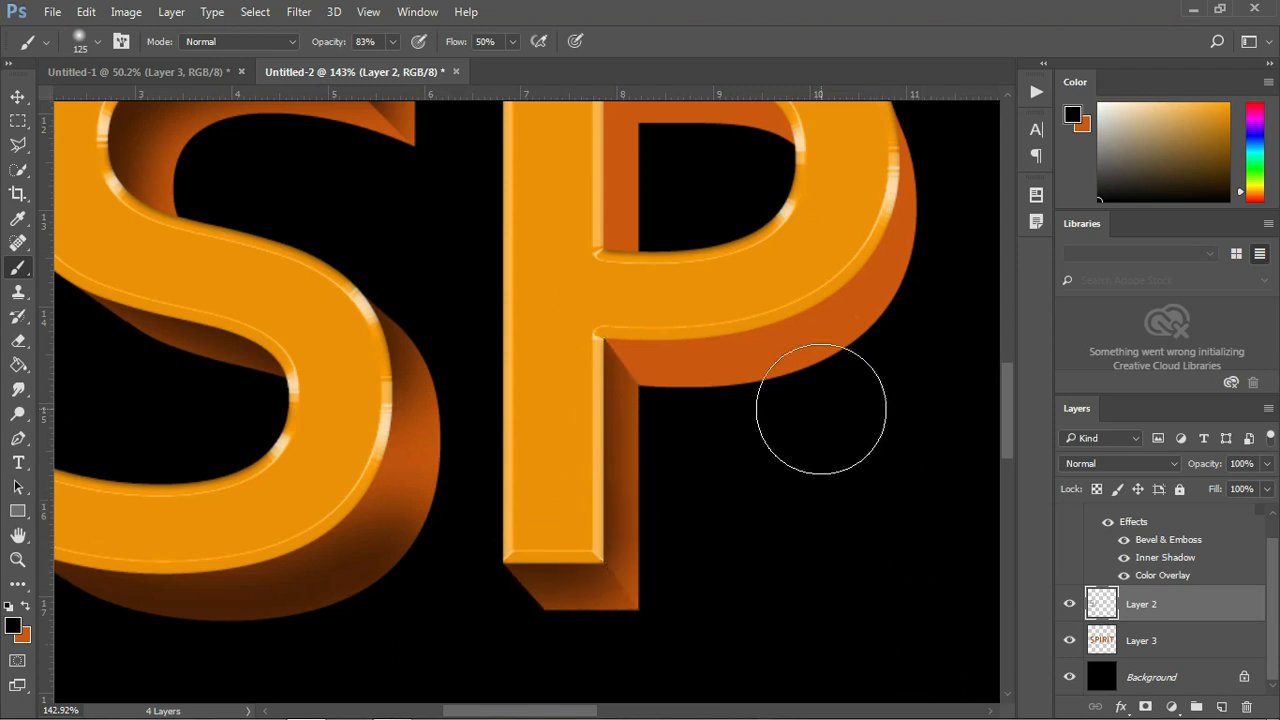
- Select the outer face of the P's bowl with the Polygonal Lasso and shade its underside and outer end with the soft black brush
{"action": "key", "text": "l"}
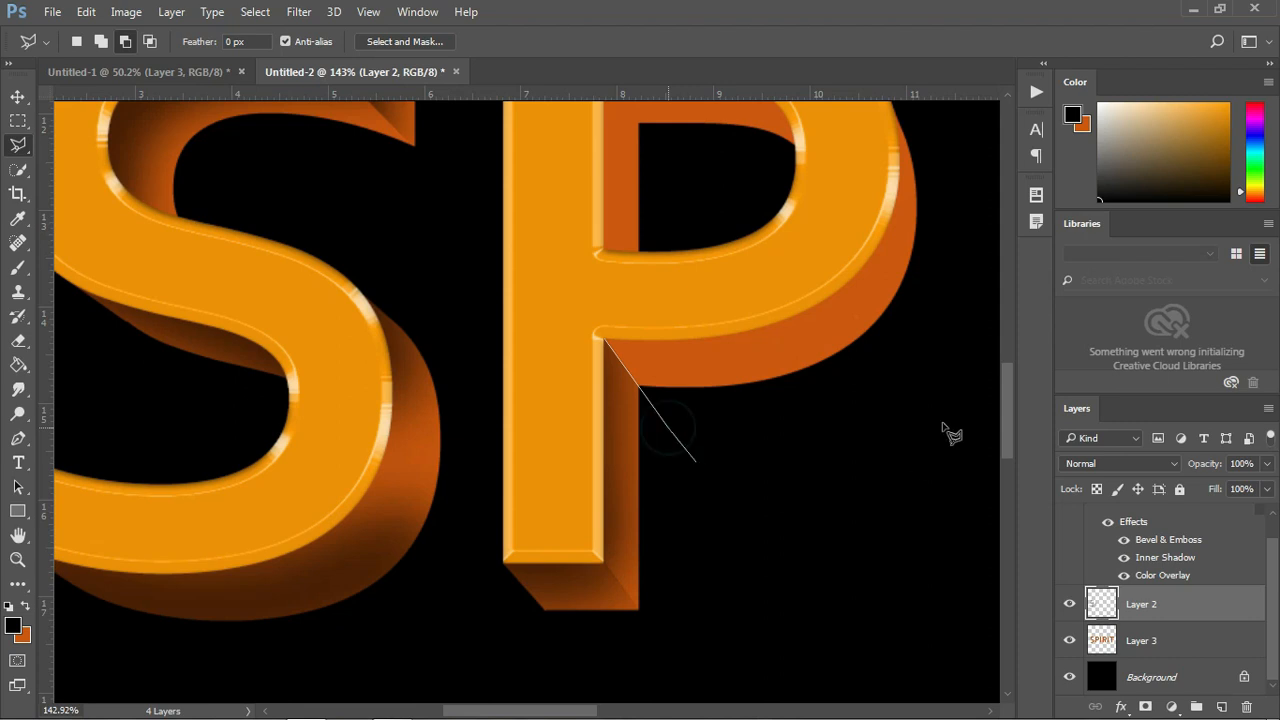
{"action": "left_click", "coordinate": [930, 350]}
{"action": "left_click", "coordinate": [963, 238]}
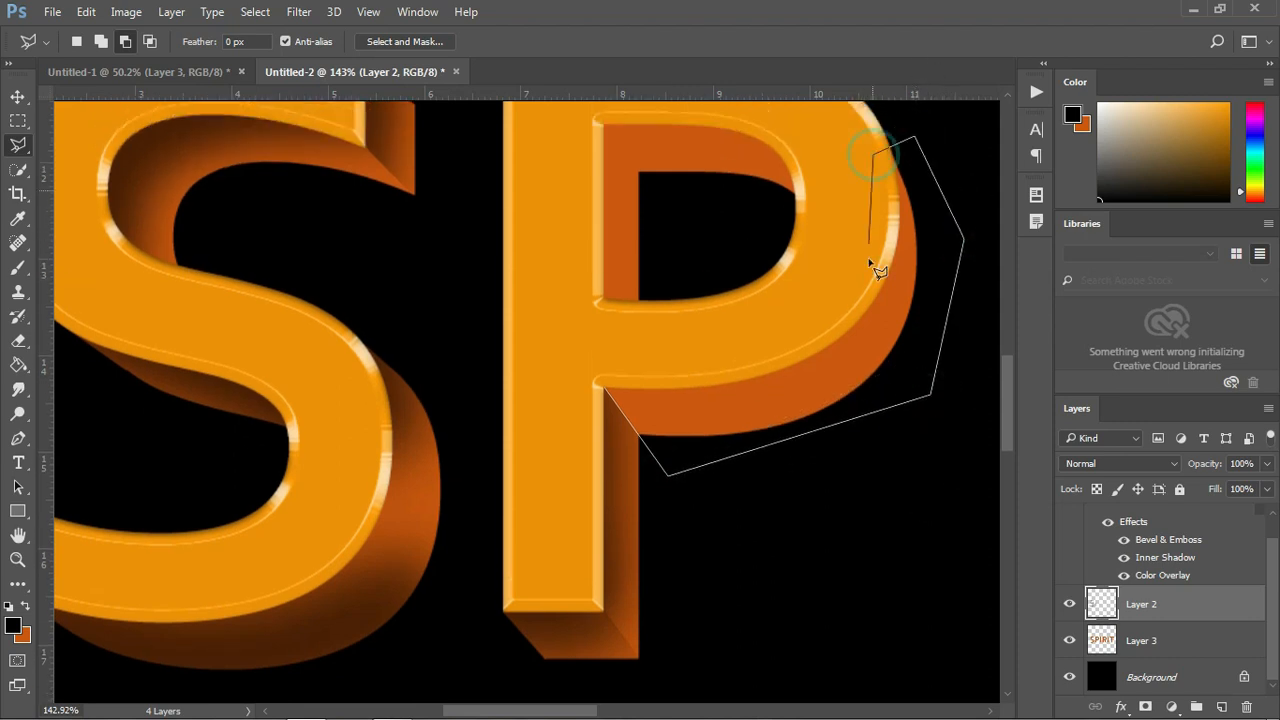
{"action": "left_click", "coordinate": [595, 372]}
{"action": "key", "text": "b"}
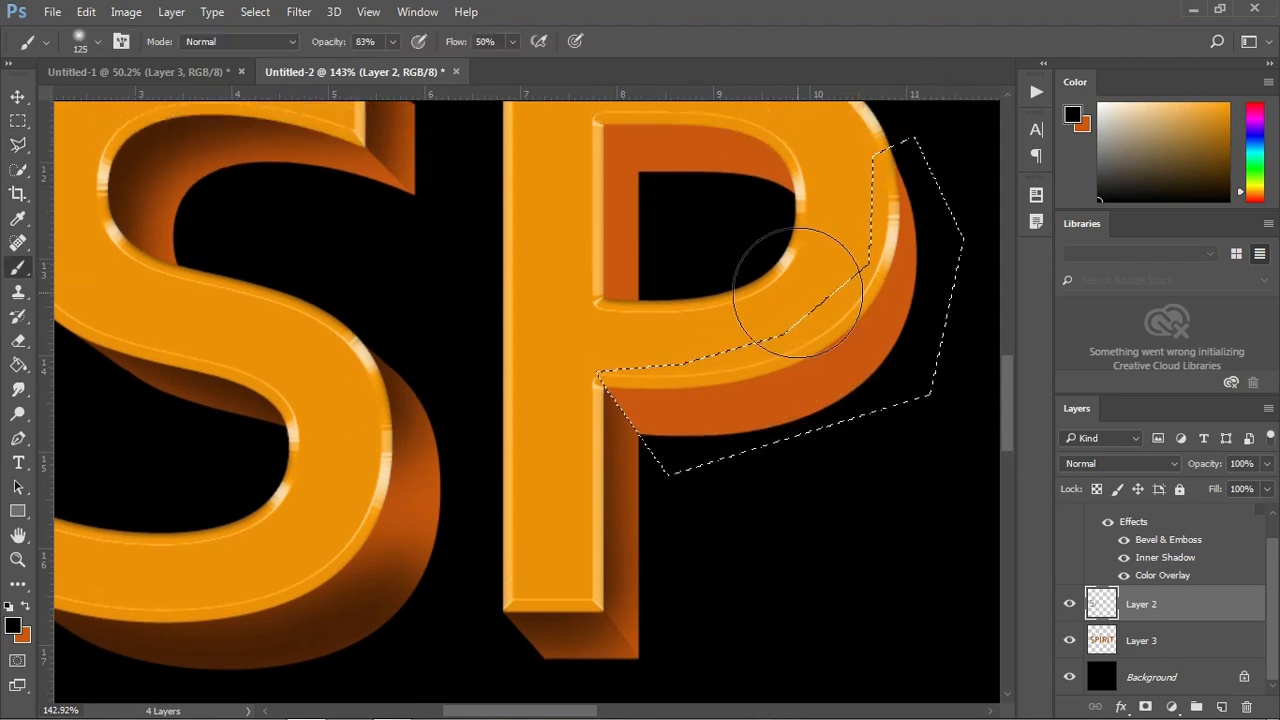
{"action": "mouse_move", "coordinate": [605, 391]}
{"action": "left_mouse_down"}
{"action": "mouse_move", "coordinate": [811, 313]}
{"action": "mouse_move", "coordinate": [862, 205]}
{"action": "left_mouse_up"}
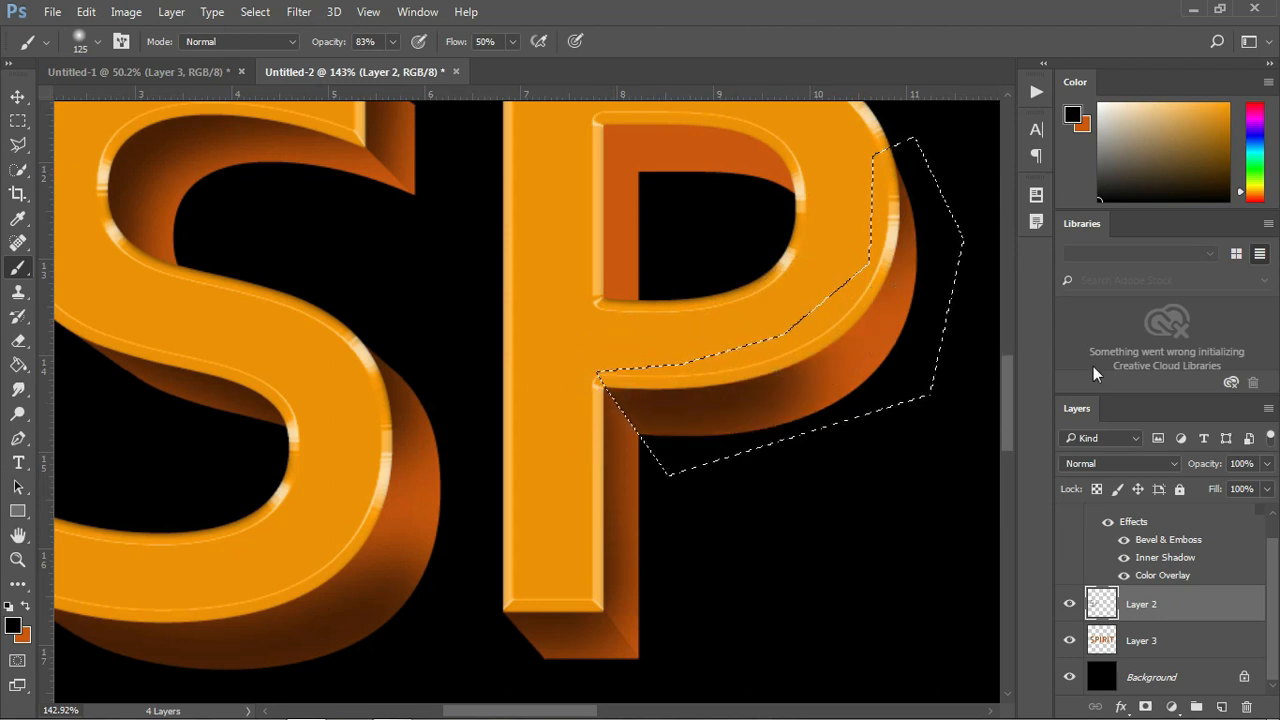
{"action": "scroll", "coordinate": [790, 387], "scroll_direction": "down", "scroll_amount": 4}
{"action": "scroll", "coordinate": [850, 330], "scroll_direction": "up", "scroll_amount": 2}
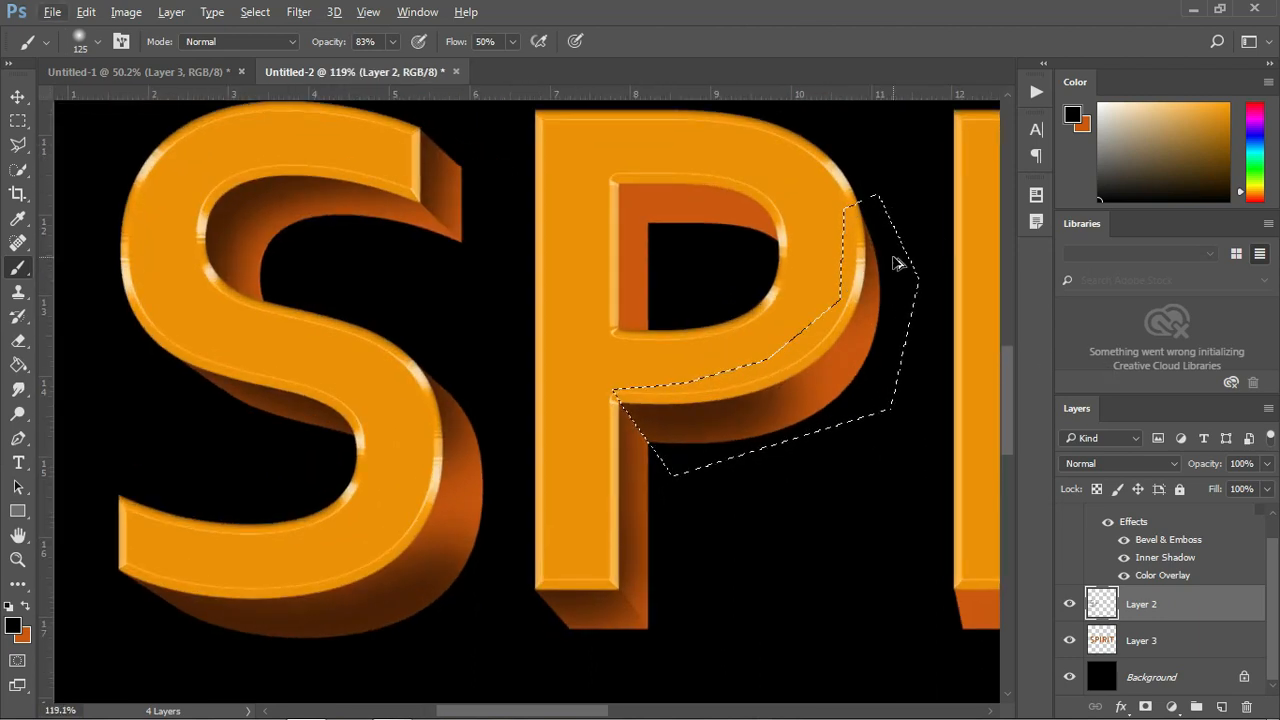
- Brush another black pass over the outer face of the P's bowl and clear the selection
{"action": "left_click_drag", "start_coordinate": [640, 427], "coordinate": [925, 385]}
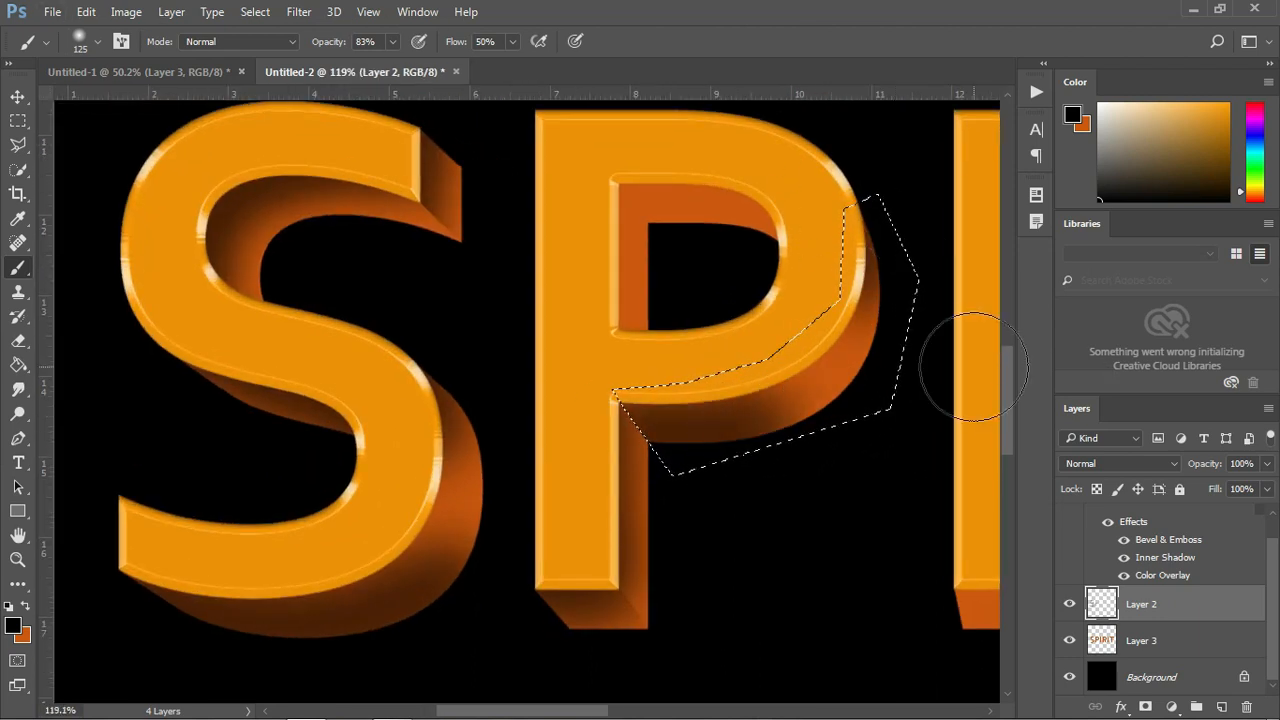
{"action": "scroll", "coordinate": [749, 414], "scroll_direction": "down", "scroll_amount": 2}
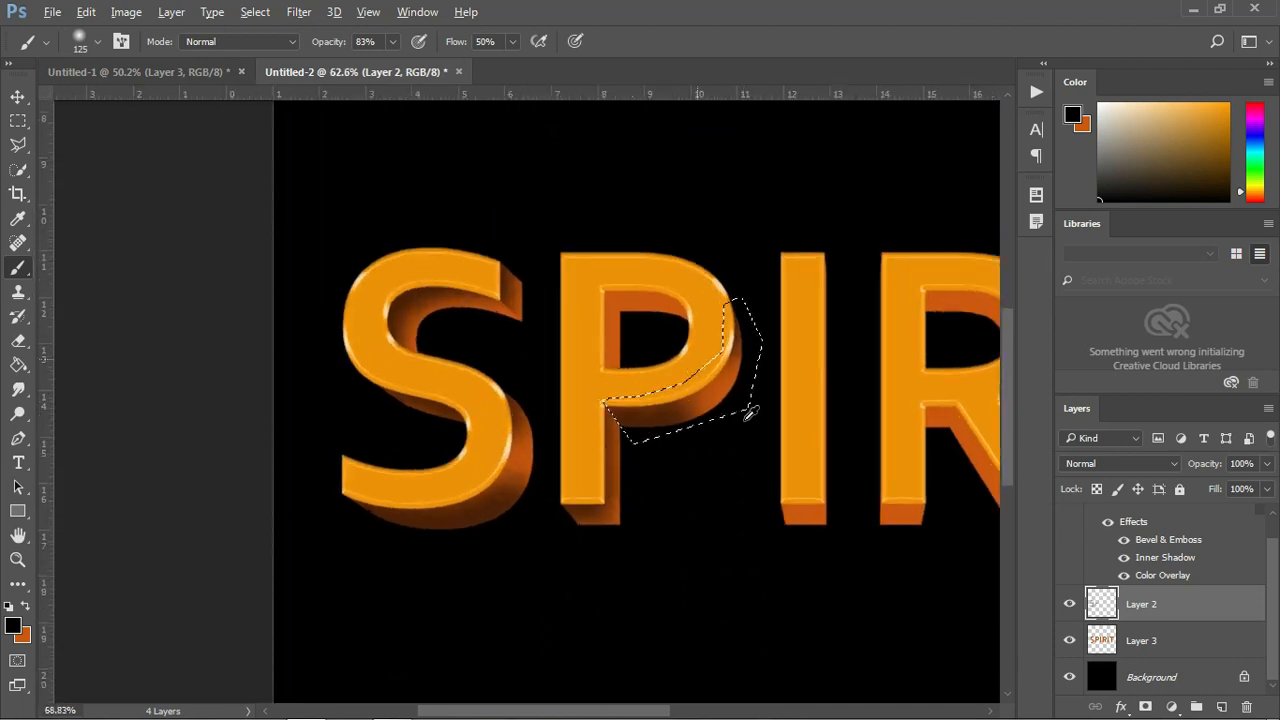
{"action": "scroll", "coordinate": [650, 370], "scroll_direction": "up", "scroll_amount": 2}
{"action": "key", "text": "ctrl+d"}
- Select the stem's side face inside the P's opening with the Polygonal Lasso, shade its inner edge in black, and deselect
{"action": "scroll", "coordinate": [637, 315], "scroll_direction": "up", "scroll_amount": 5}
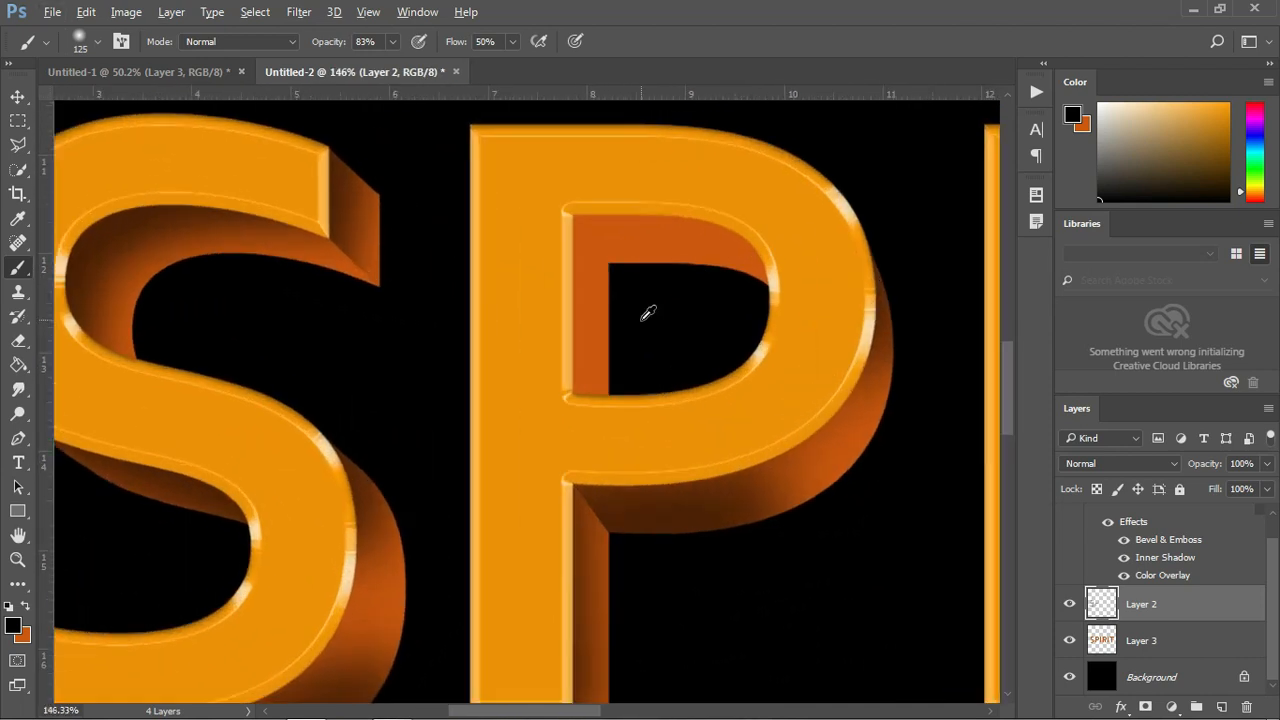
{"action": "key", "text": "alt+l"}
{"action": "left_click", "coordinate": [558, 192]}
{"action": "left_click", "coordinate": [559, 193]}
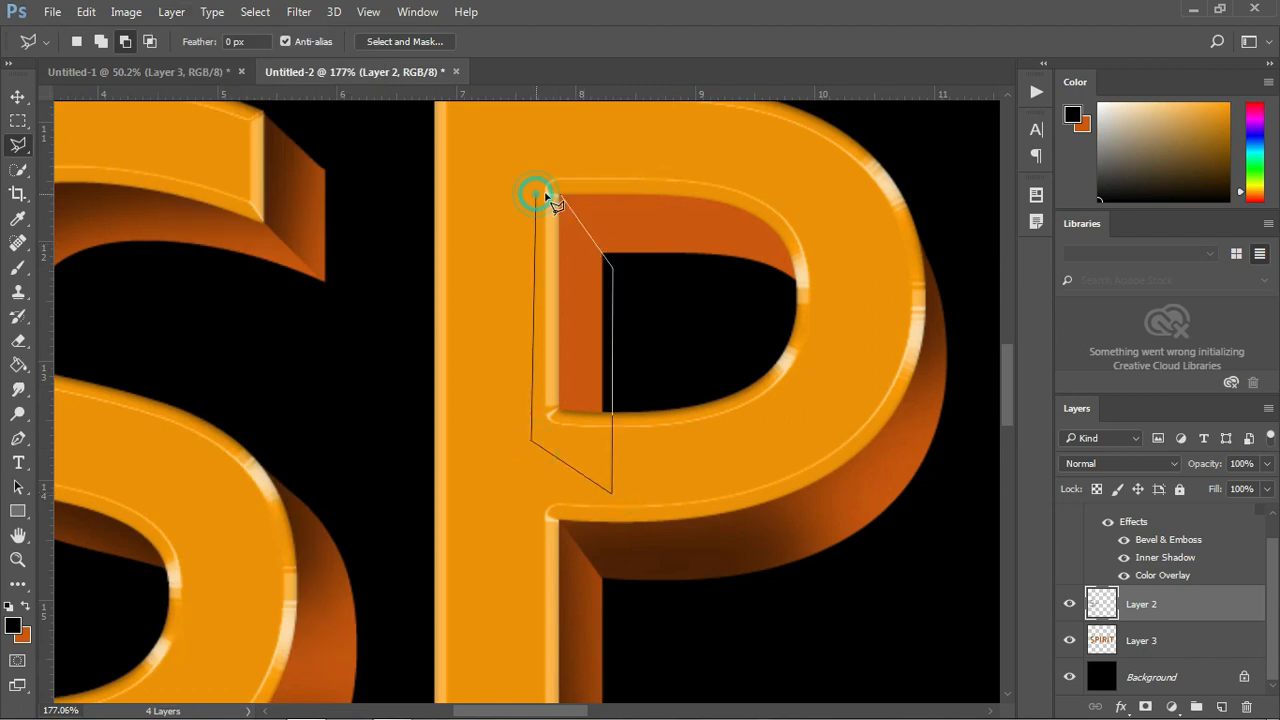
{"action": "left_click", "coordinate": [566, 200]}
{"action": "key", "text": "b"}
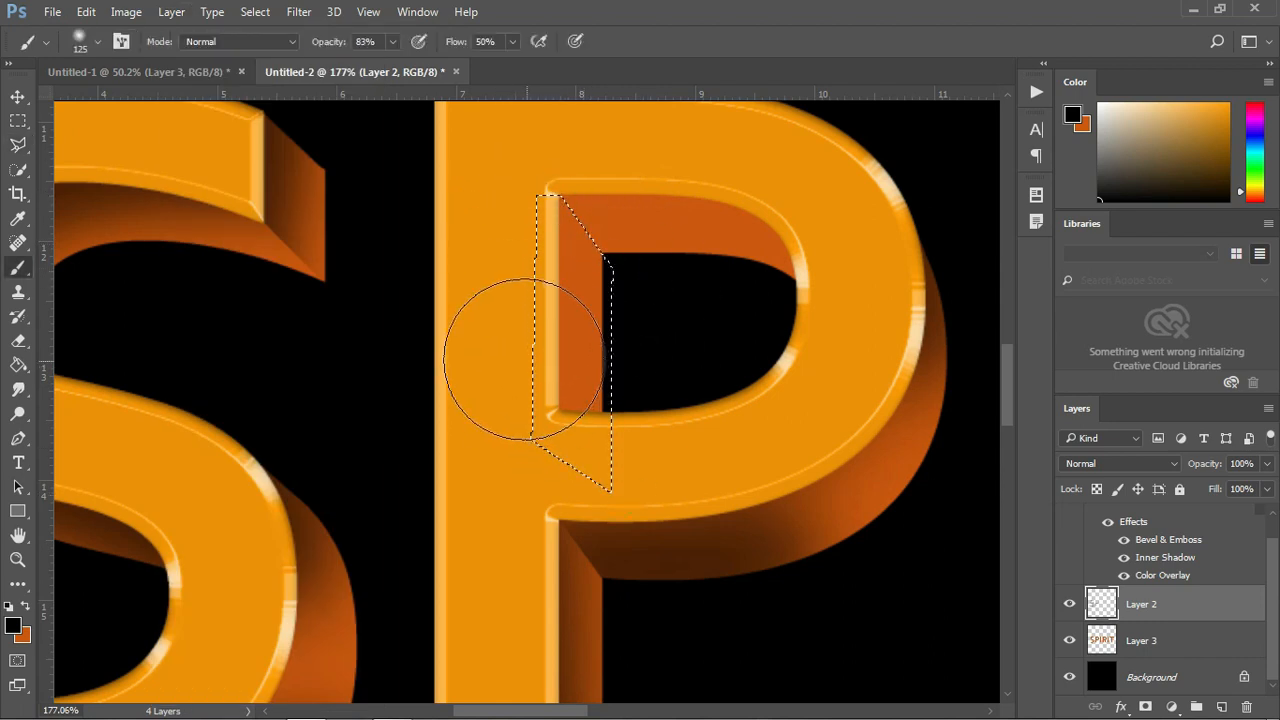
{"action": "mouse_move", "coordinate": [493, 212]}
{"action": "left_mouse_down"}
{"action": "mouse_move", "coordinate": [509, 246]}
{"action": "mouse_move", "coordinate": [523, 486]}
{"action": "left_mouse_up"}
{"action": "key", "text": "ctrl+d"}
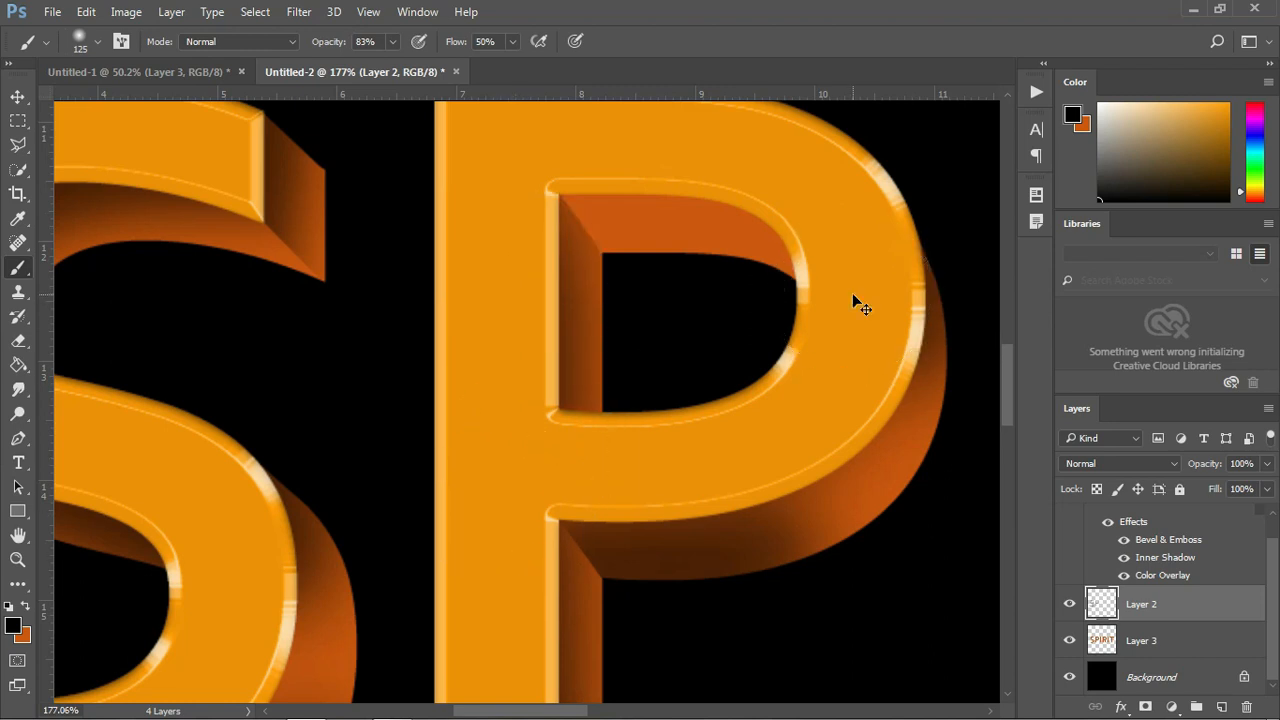
- Select the upper curved face inside the P's opening with the Polygonal Lasso, shade it with the soft black brush, and deselect
{"action": "key", "text": "l"}
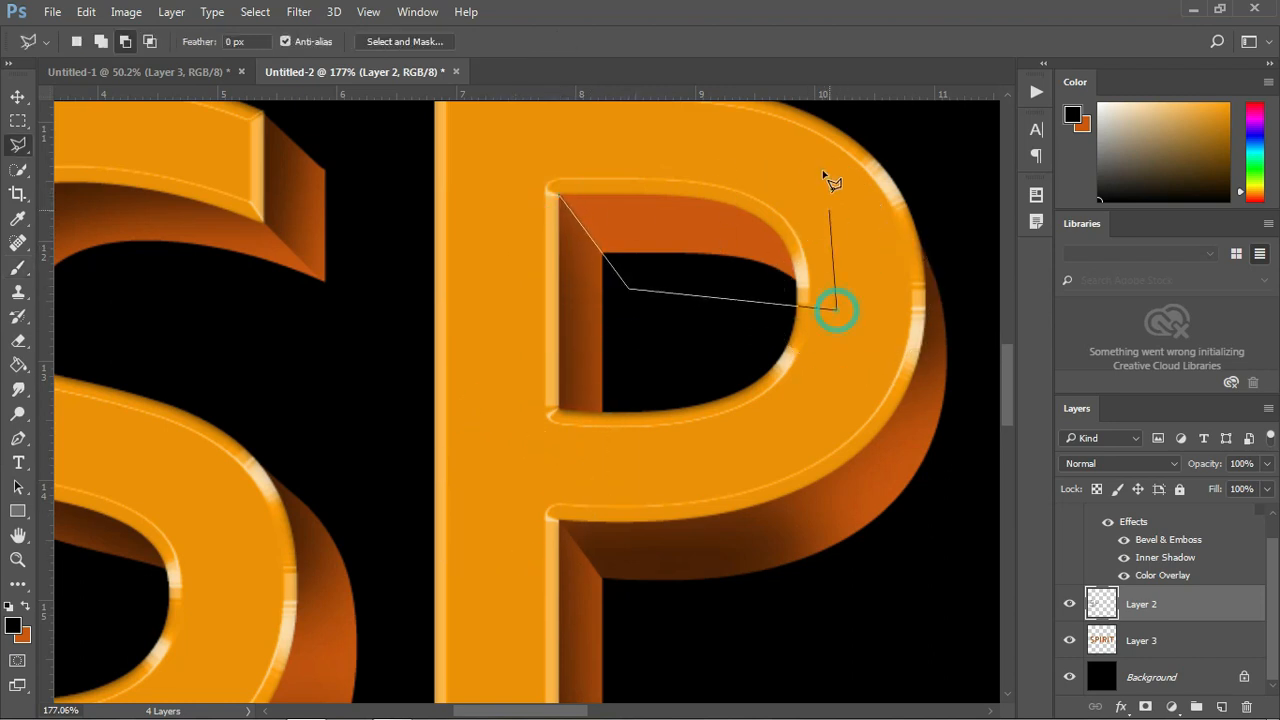
{"action": "left_click", "coordinate": [566, 200]}
{"action": "key", "text": "b"}
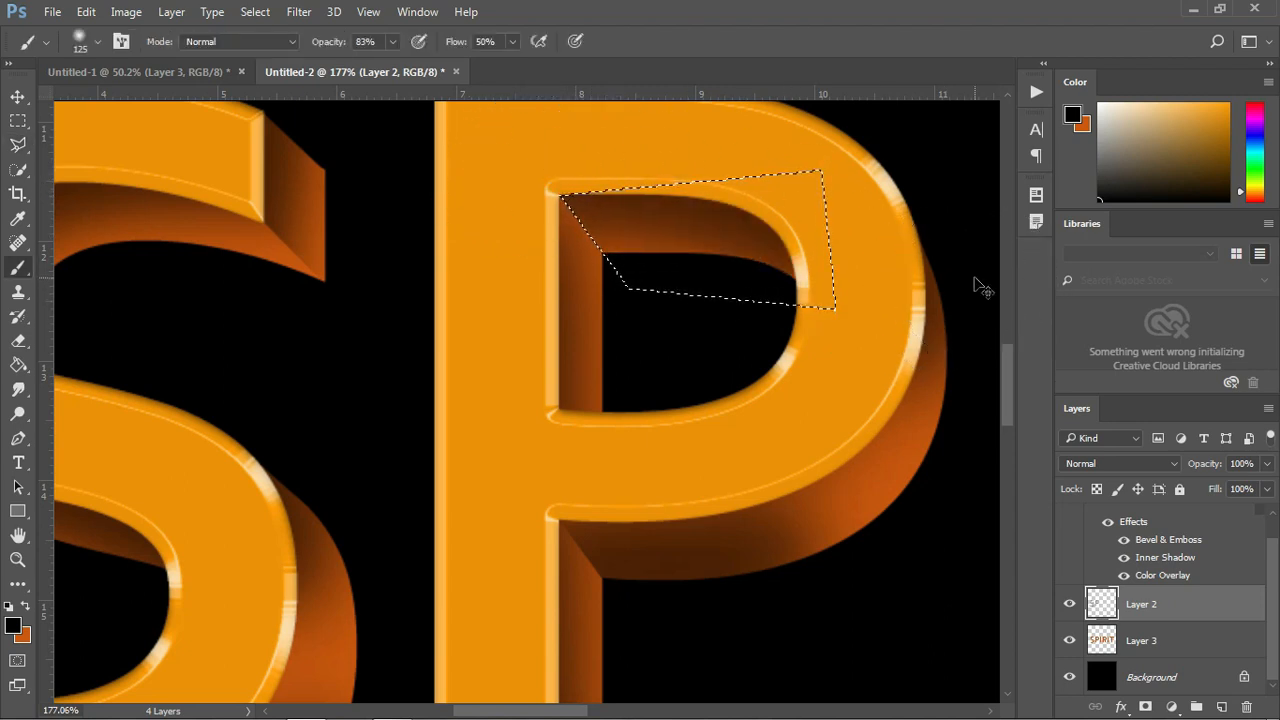
{"action": "mouse_move", "coordinate": [936, 275]}
{"action": "left_mouse_down"}
{"action": "mouse_move", "coordinate": [544, 153]}
{"action": "mouse_move", "coordinate": [824, 228]}
{"action": "mouse_move", "coordinate": [925, 338]}
{"action": "mouse_move", "coordinate": [746, 358]}
{"action": "mouse_move", "coordinate": [619, 235]}
{"action": "mouse_move", "coordinate": [509, 257]}
{"action": "left_mouse_up"}
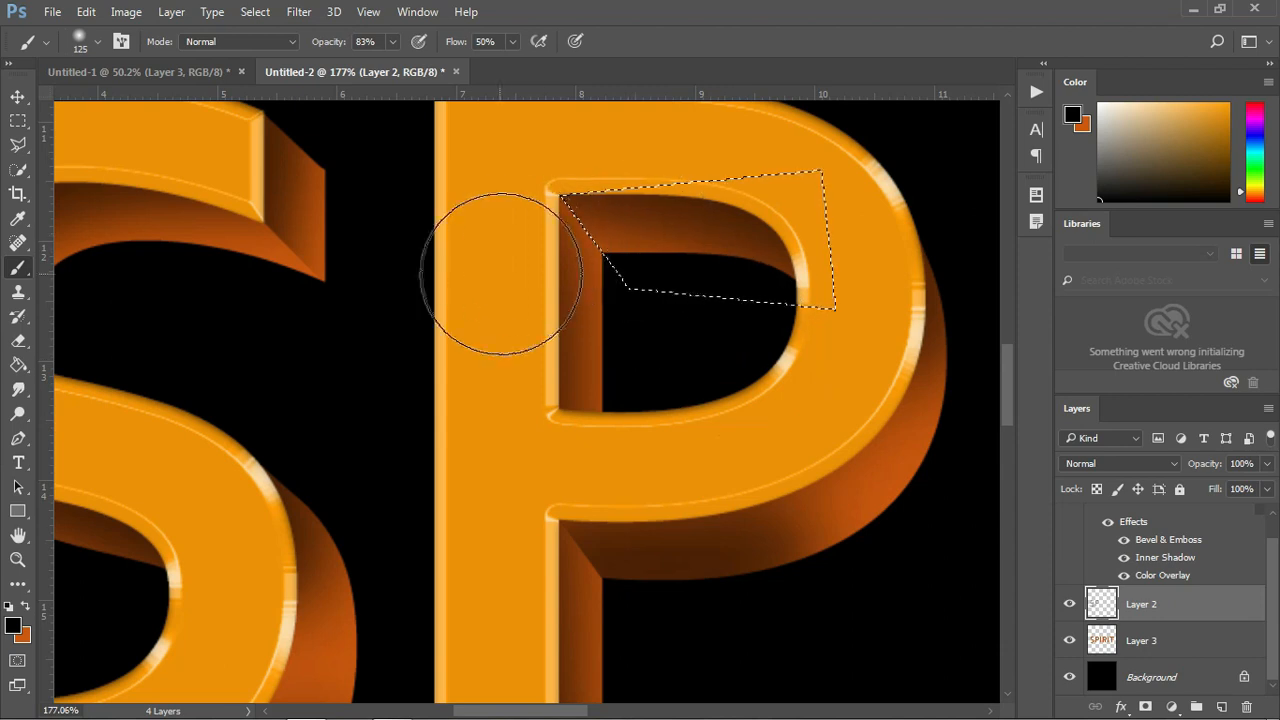
{"action": "key", "text": "ctrl+d"}
- Select the bottom face of the first I with the Polygonal Lasso, shade its upper edge in black, and deselect
{"action": "scroll", "coordinate": [580, 400], "scroll_direction": "down", "scroll_amount": 5}
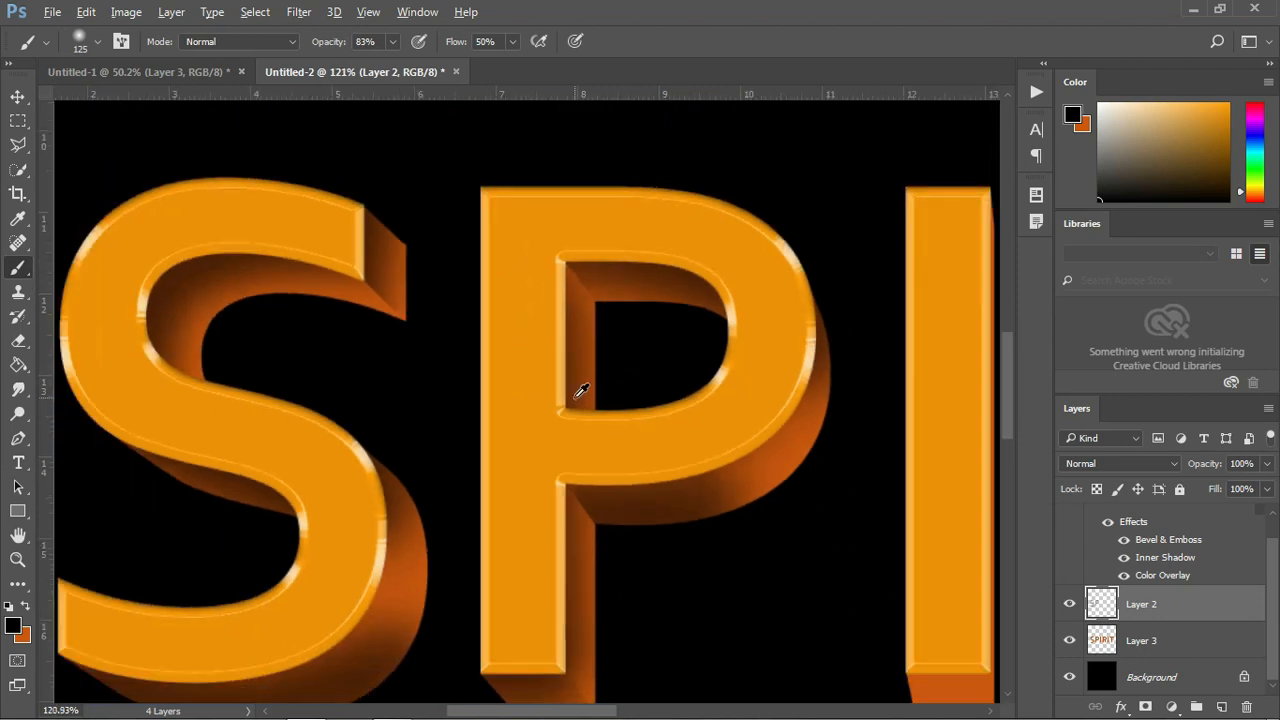
{"action": "scroll", "coordinate": [577, 393], "scroll_direction": "down", "scroll_amount": 3}
{"action": "scroll", "coordinate": [712, 528], "scroll_direction": "up", "scroll_amount": 12}
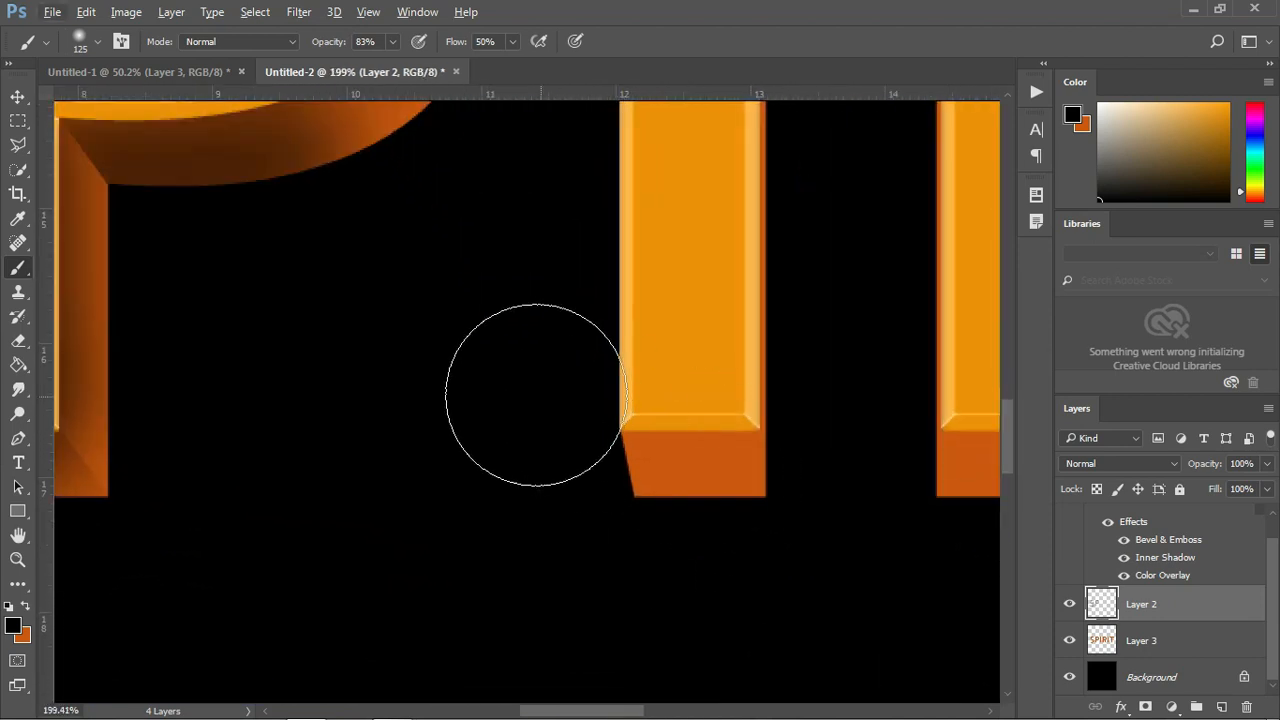
{"action": "key", "text": "l"}
{"action": "key", "text": "alt+l"}
{"action": "left_click", "coordinate": [758, 428]}
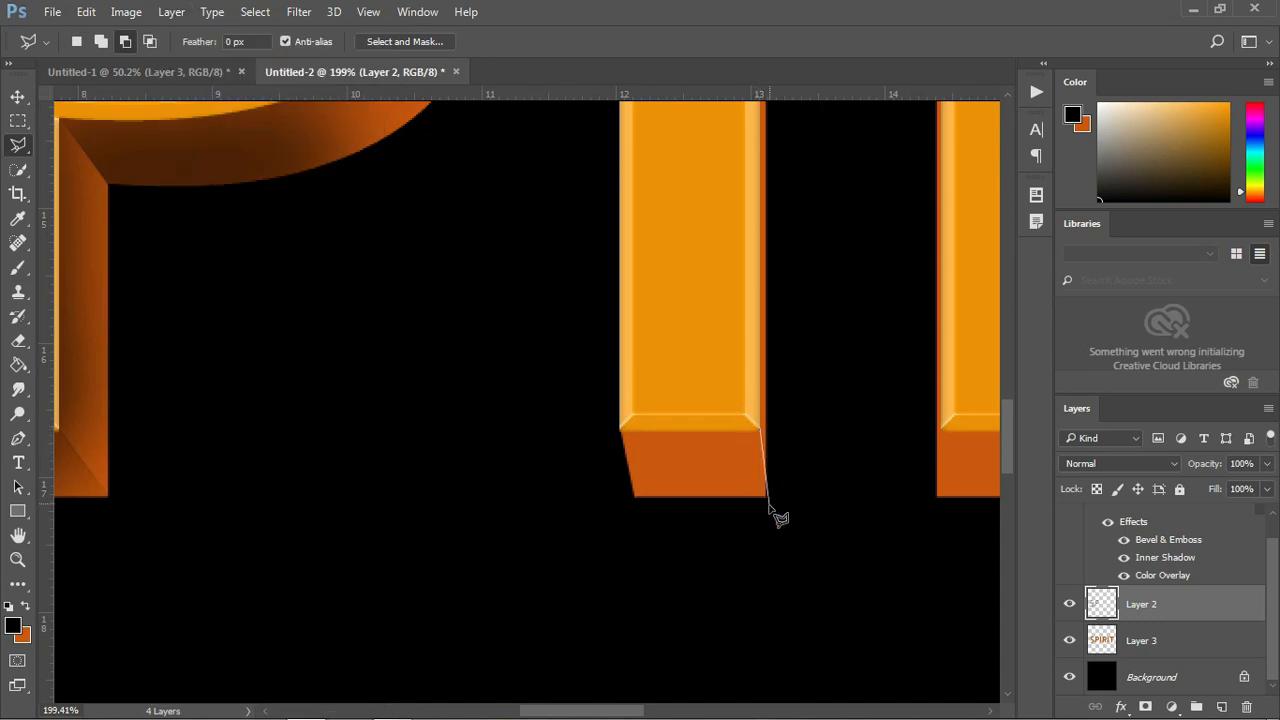
{"action": "left_click", "coordinate": [620, 517]}
{"action": "left_click", "coordinate": [600, 430]}
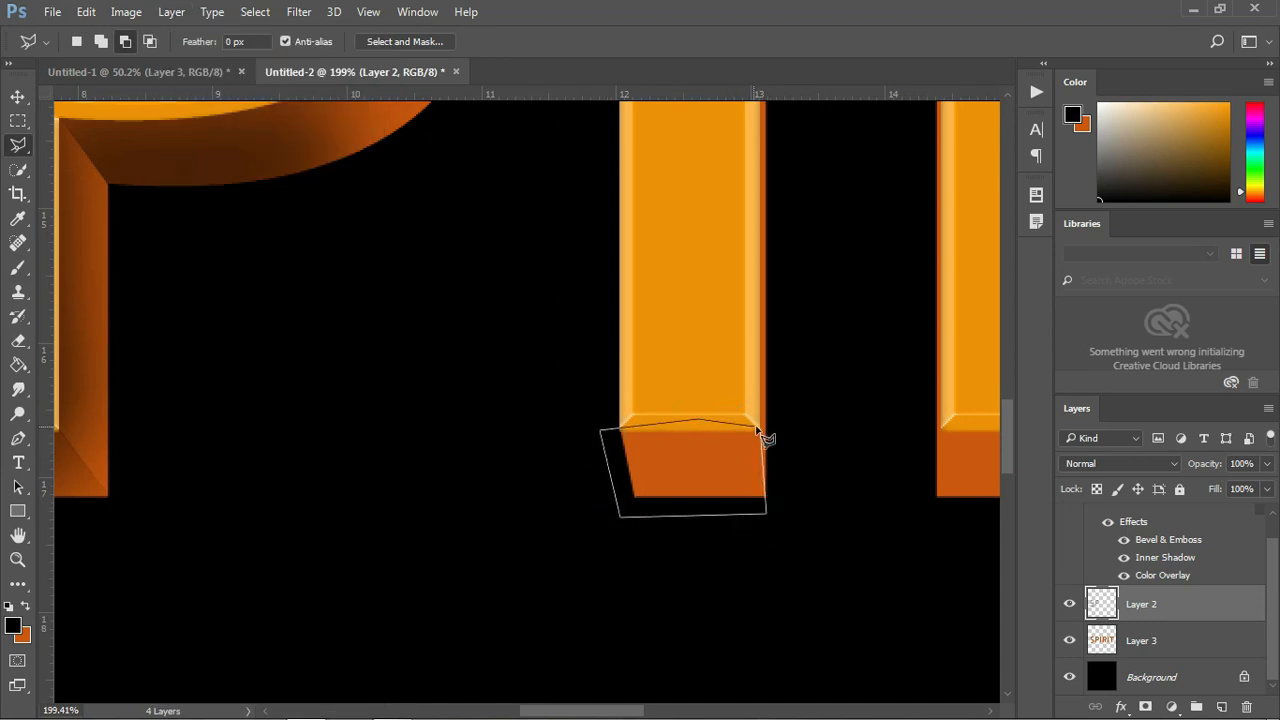
{"action": "key", "text": "b"}
{"action": "mouse_move", "coordinate": [560, 408]}
{"action": "left_mouse_down"}
{"action": "mouse_move", "coordinate": [675, 417]}
{"action": "mouse_move", "coordinate": [928, 383]}
{"action": "left_mouse_up"}
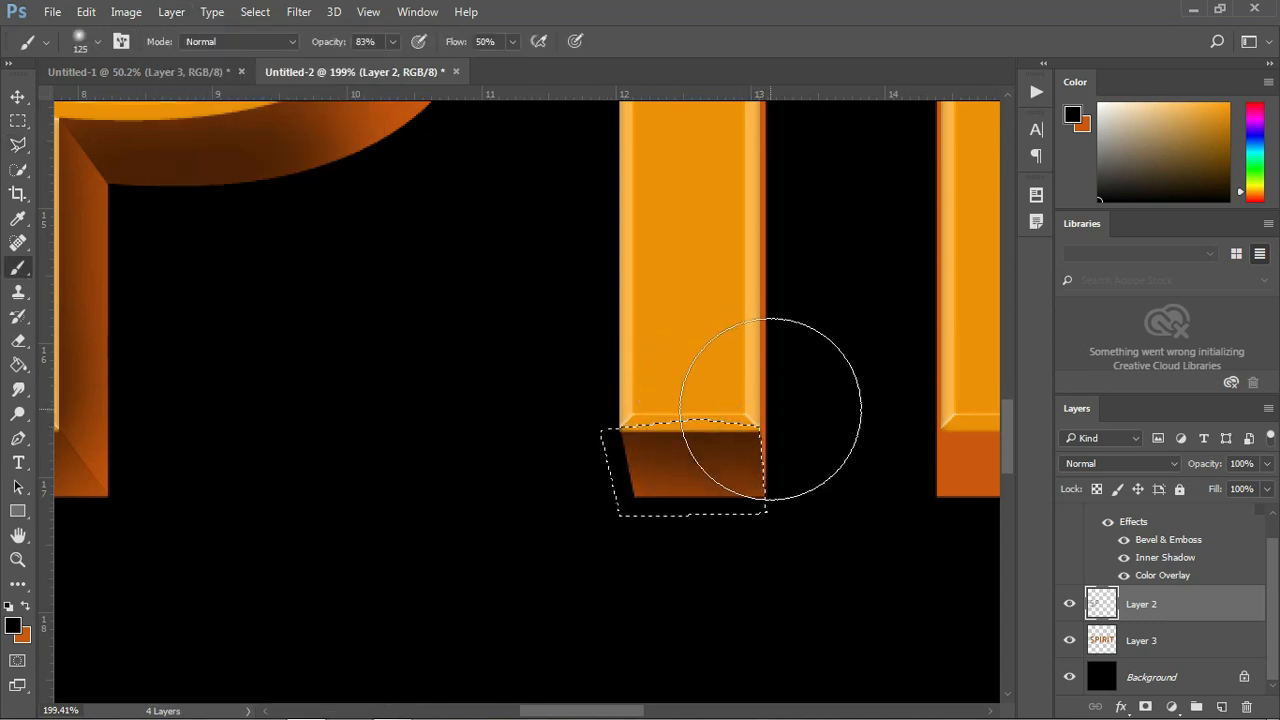
{"action": "key", "text": "ctrl+d"}
- Select the narrow side face of the first I with the Polygonal Lasso, darken it along its full height, and deselect
{"action": "key", "text": "l"}
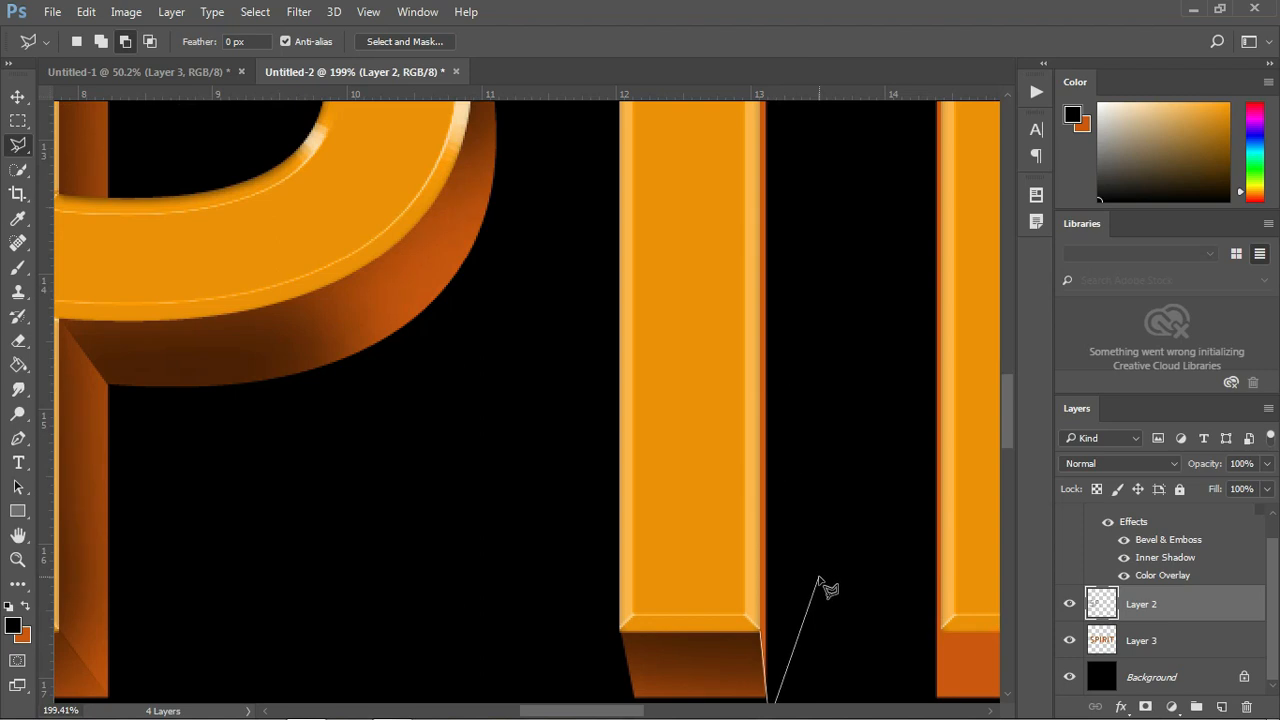
{"action": "scroll", "coordinate": [677, 509], "scroll_direction": "down", "scroll_amount": 5}
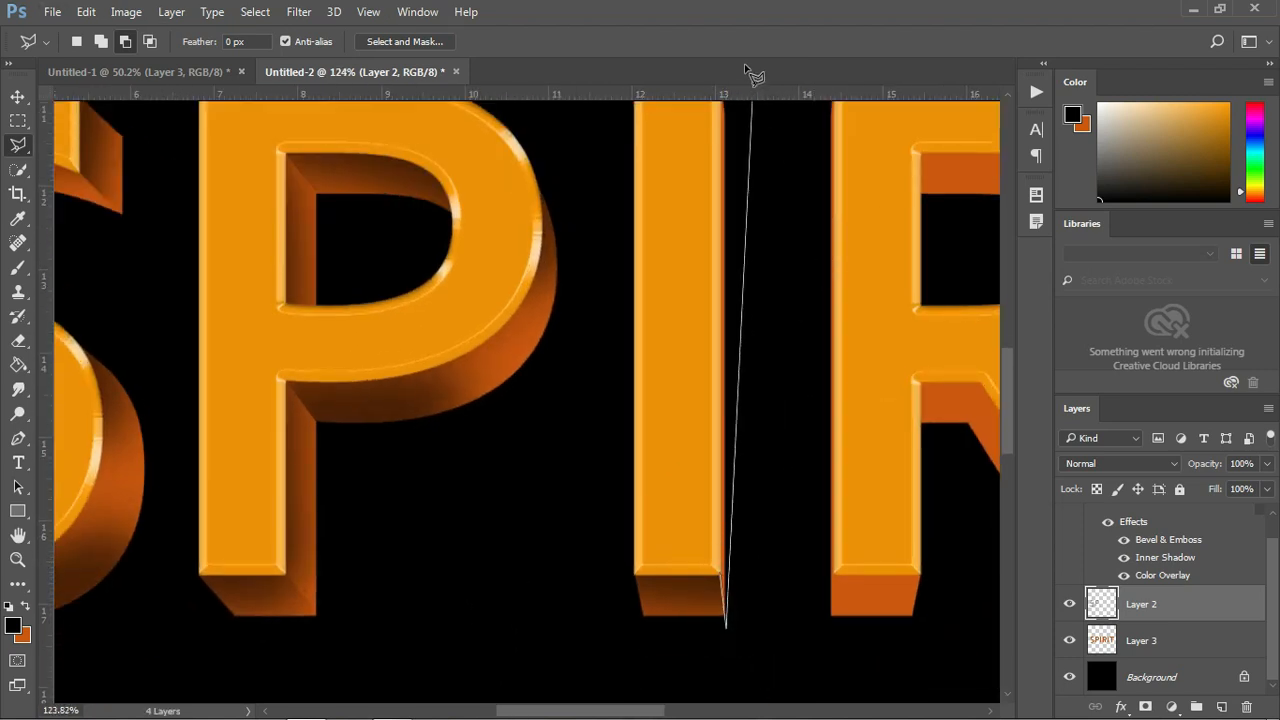
{"action": "left_click", "coordinate": [707, 133]}
{"action": "left_click", "coordinate": [762, 190]}
{"action": "left_click", "coordinate": [728, 663]}
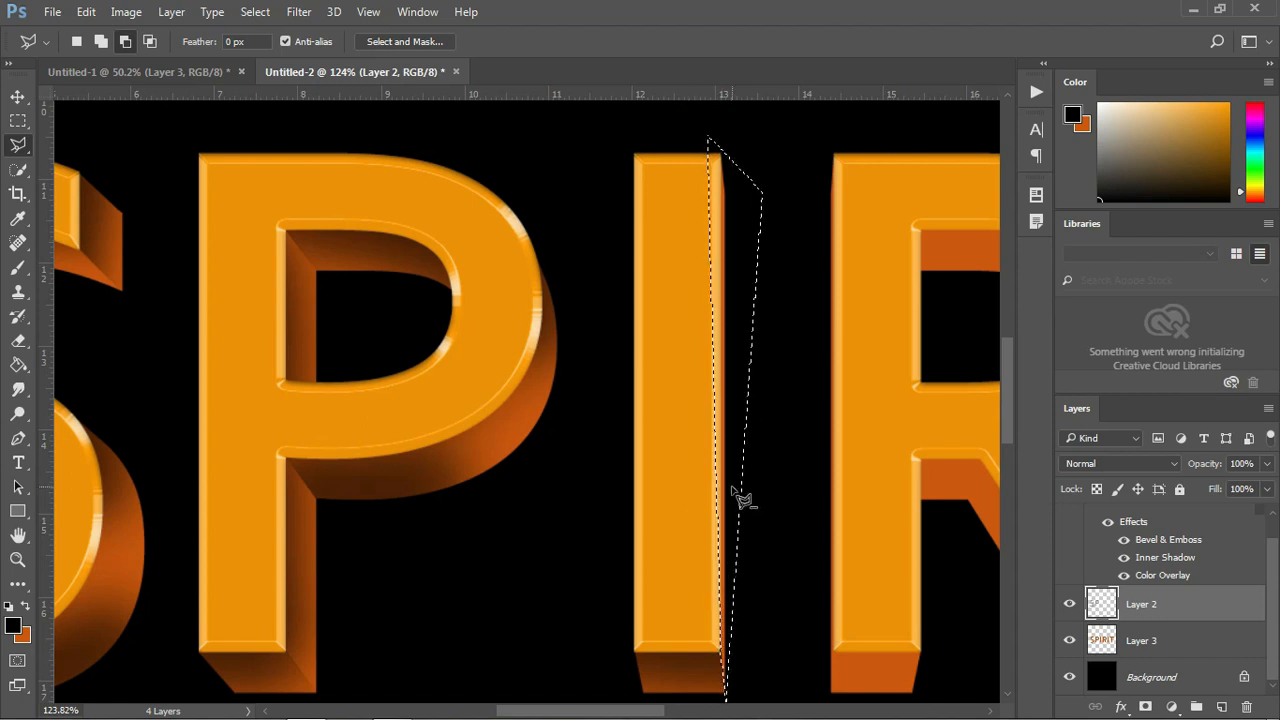
{"action": "key", "text": "b"}
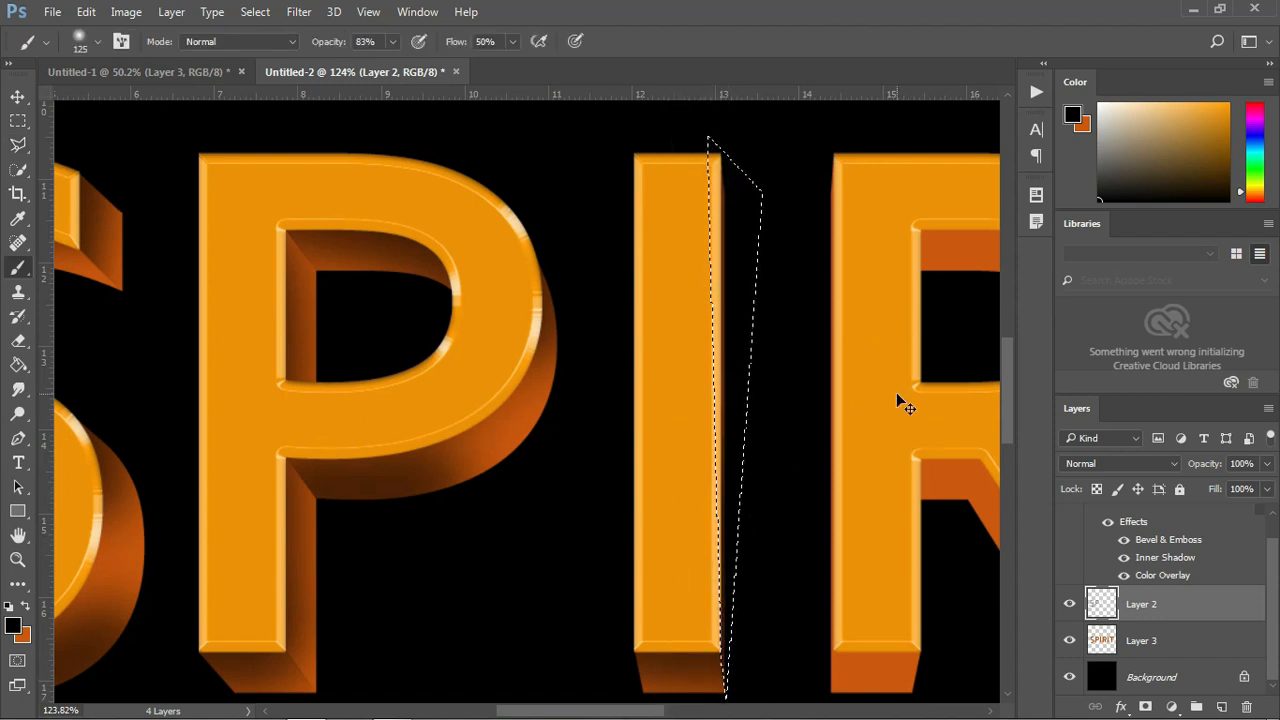
{"action": "key", "text": "ctrl+z"}
{"action": "left_click_drag", "start_coordinate": [686, 177], "coordinate": [695, 685]}
{"action": "key", "text": "ctrl+d"}
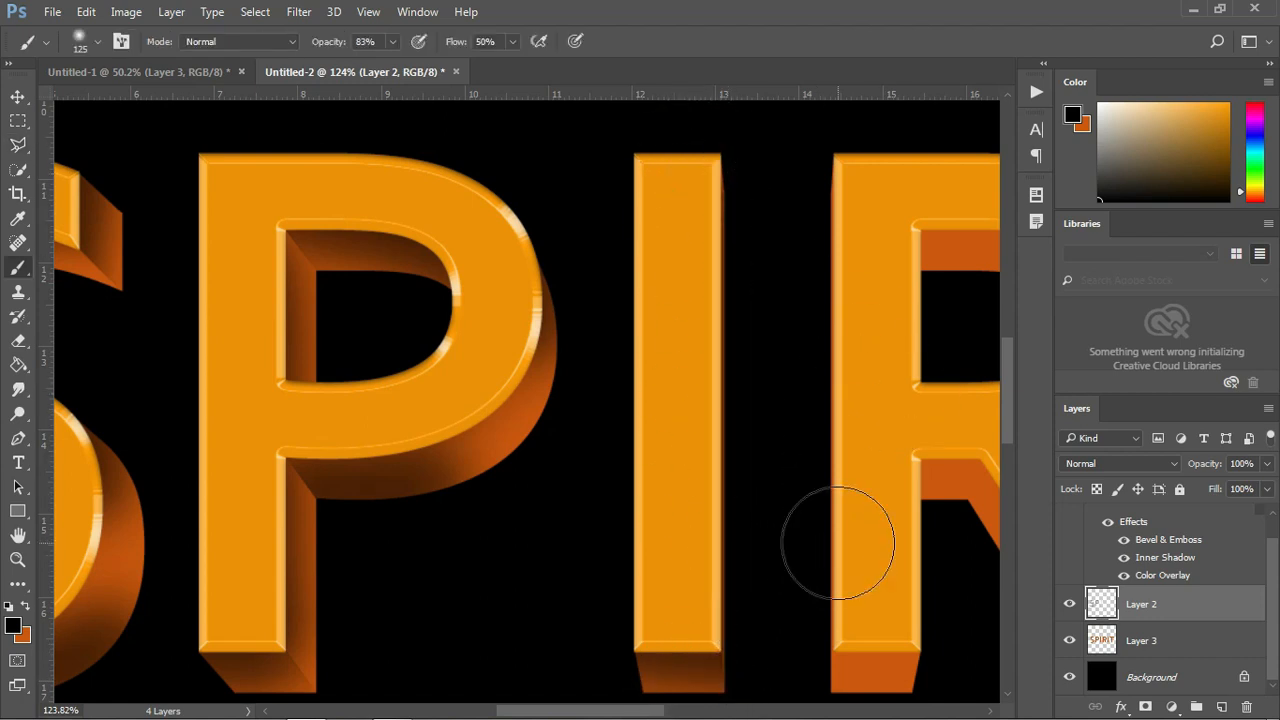
- Select the bottom face of the R's stem with the Polygonal Lasso, shade it with the soft black brush, and clear the selection
{"action": "left_click_drag", "start_coordinate": [796, 531], "coordinate": [706, 491]}
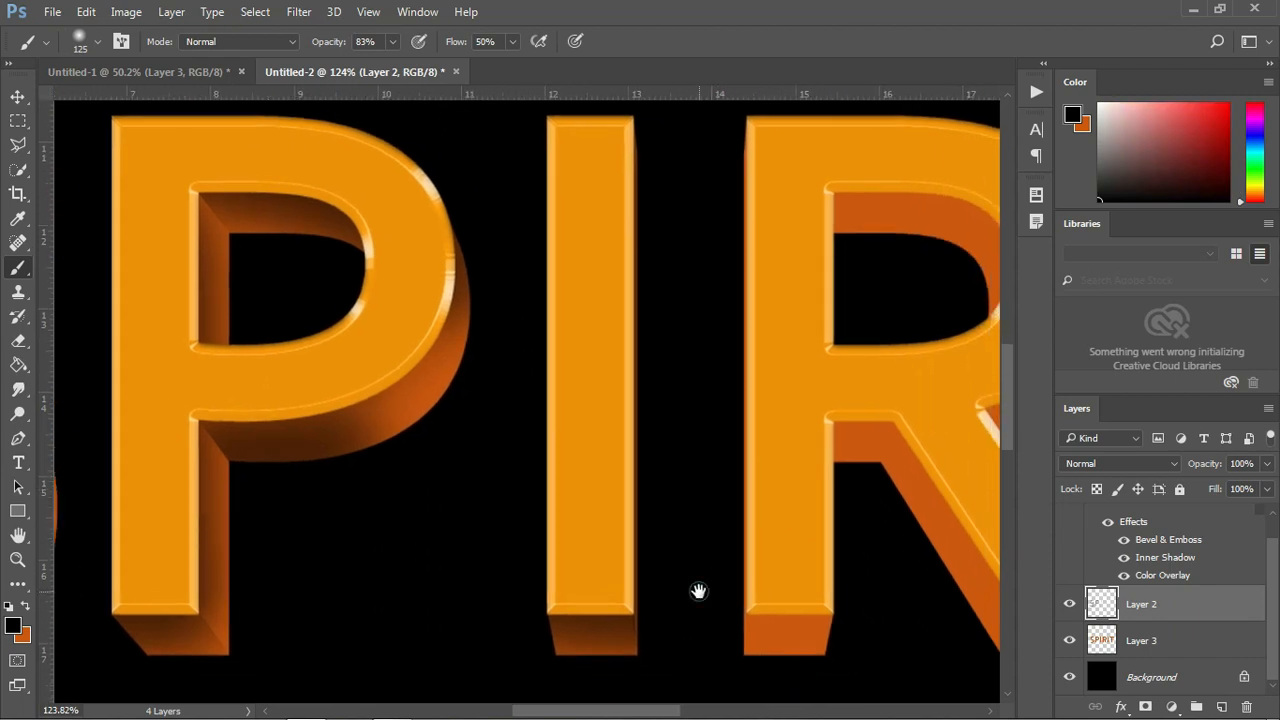
{"action": "key", "text": "l"}
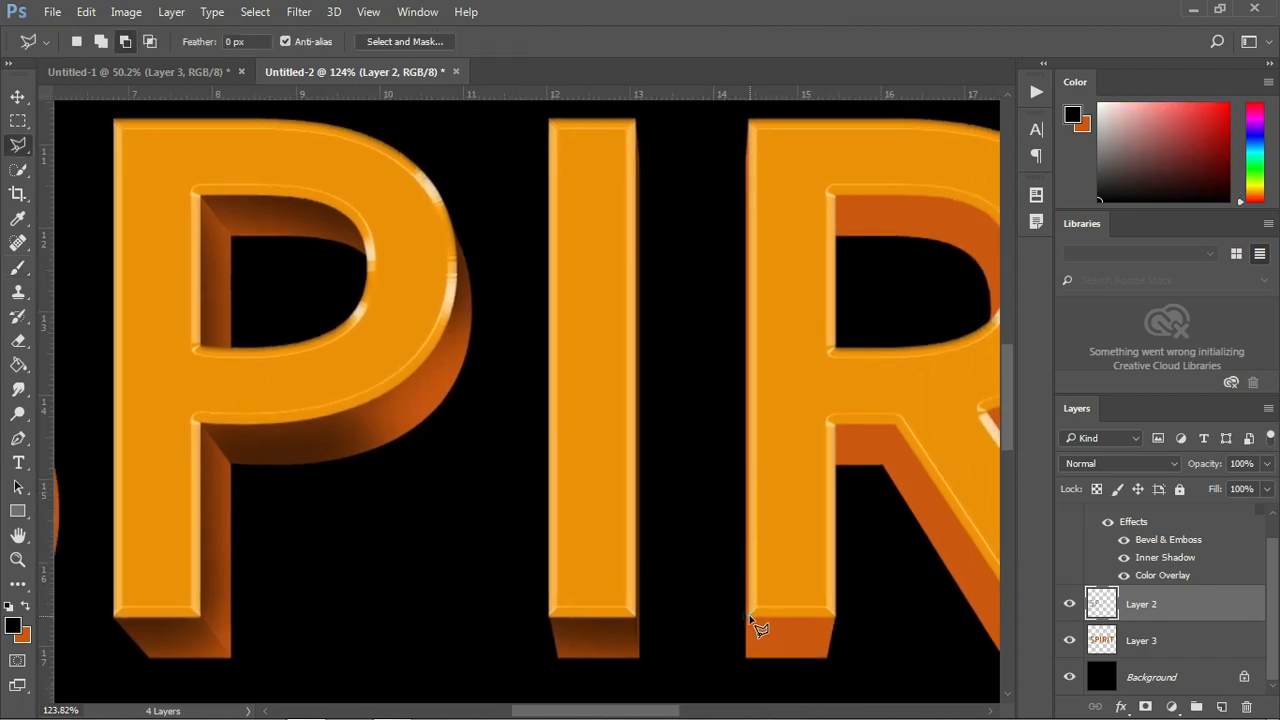
{"action": "left_click", "coordinate": [749, 614]}
{"action": "left_click", "coordinate": [745, 689]}
{"action": "left_click", "coordinate": [852, 676]}
{"action": "left_click", "coordinate": [856, 612]}
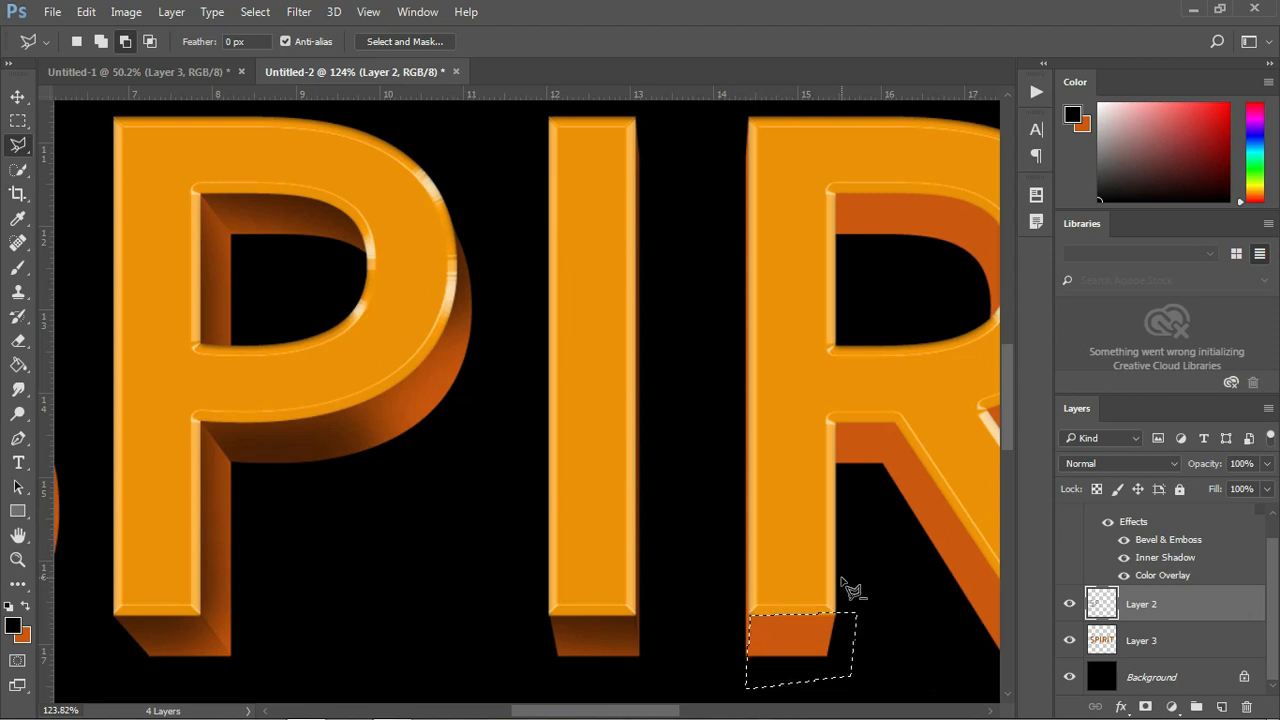
{"action": "key", "text": "b"}
{"action": "key", "text": "ctrl+h"}
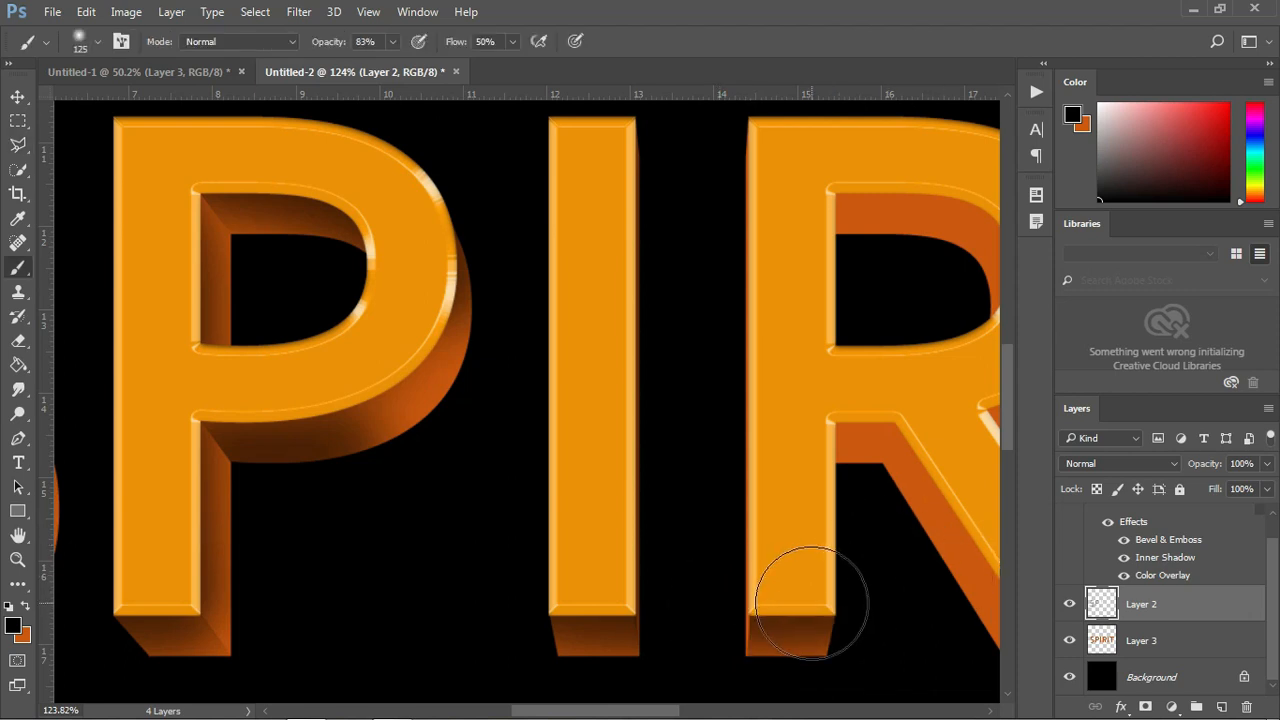
- Select the narrow outer side face of the R's stem with the Polygonal Lasso, darken it in black, and deselect
{"action": "key", "text": "l"}
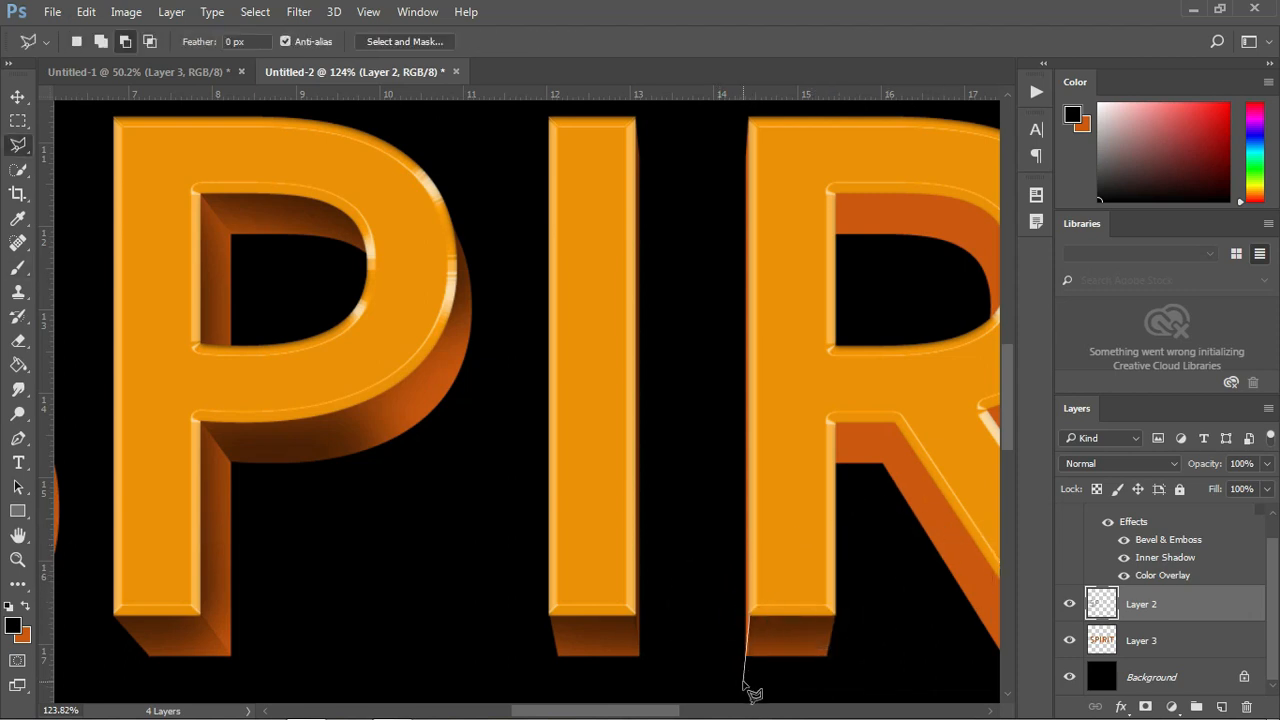
{"action": "left_click", "coordinate": [718, 398]}
{"action": "left_click", "coordinate": [729, 110]}
{"action": "left_click", "coordinate": [760, 110]}
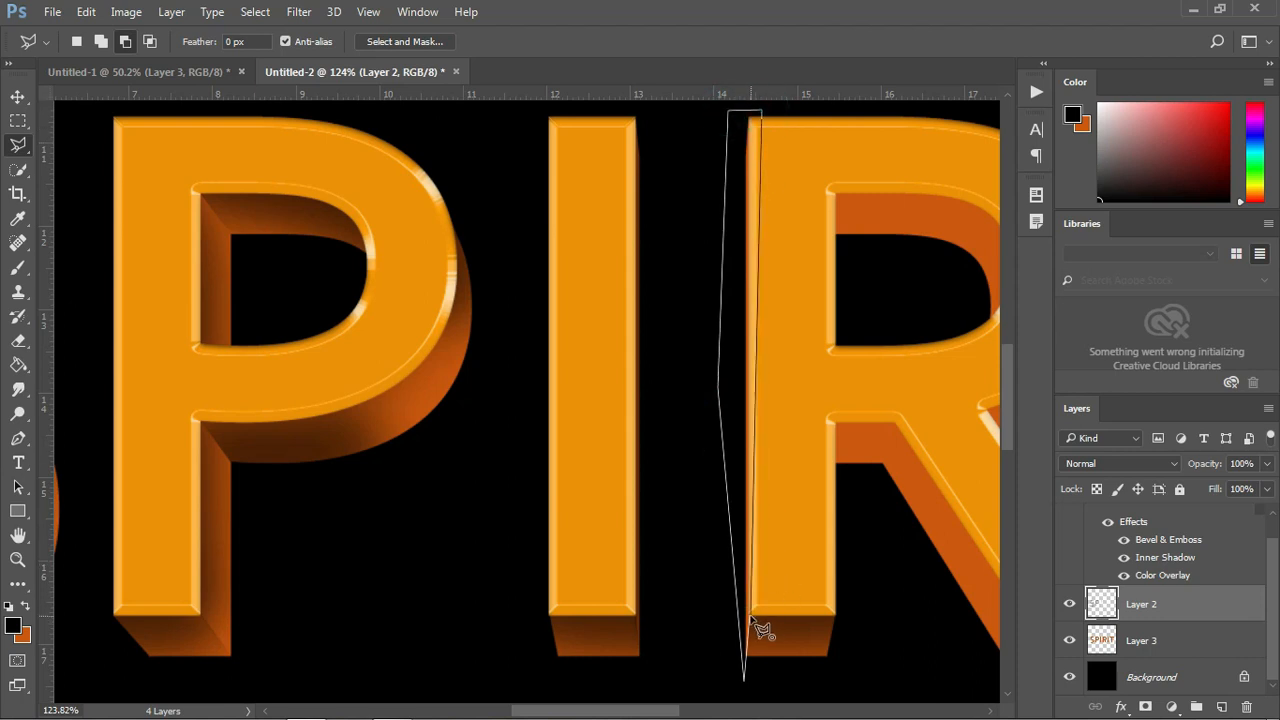
{"action": "double_click", "coordinate": [752, 616]}
{"action": "key", "text": "b"}
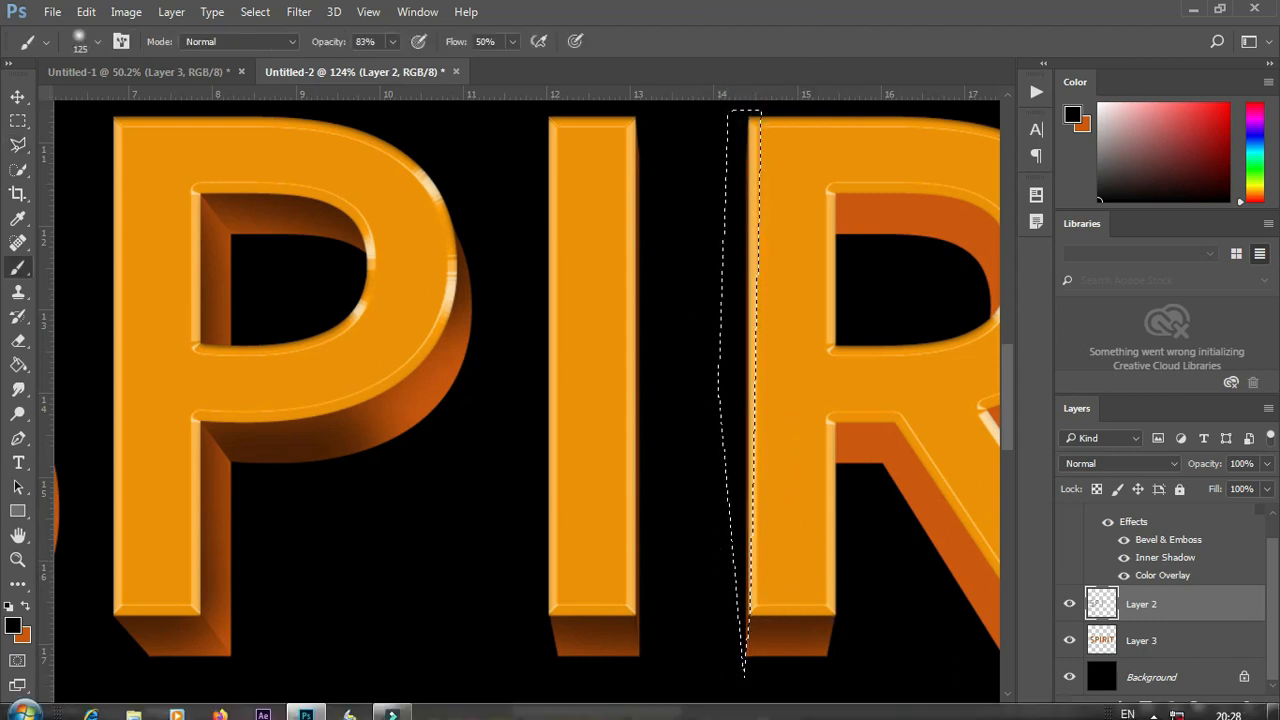
{"action": "key", "text": "ctrl+d"}
- Select the R's short underside face between stem and leg with the Polygonal Lasso, shade it in black, and deselect
{"action": "left_click_drag", "start_coordinate": [878, 627], "coordinate": [673, 623]}
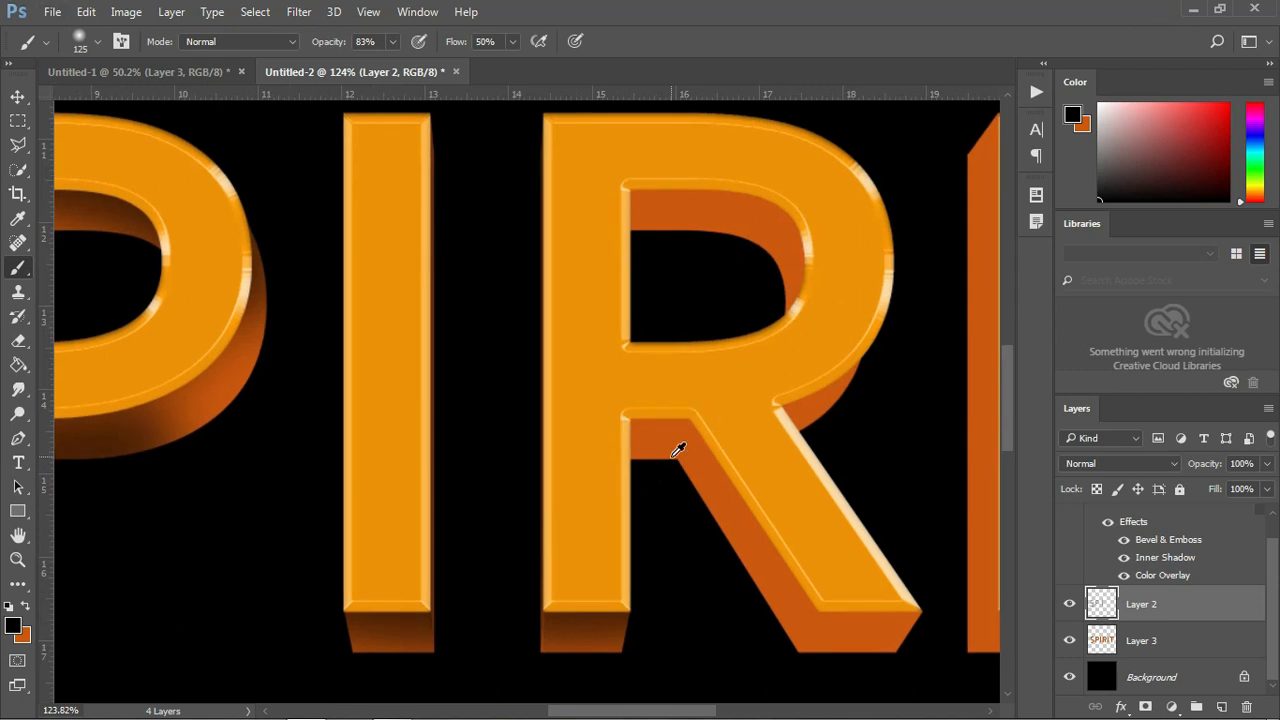
{"action": "scroll", "coordinate": [677, 450], "scroll_direction": "up", "scroll_amount": 2}
{"action": "key", "text": "l"}
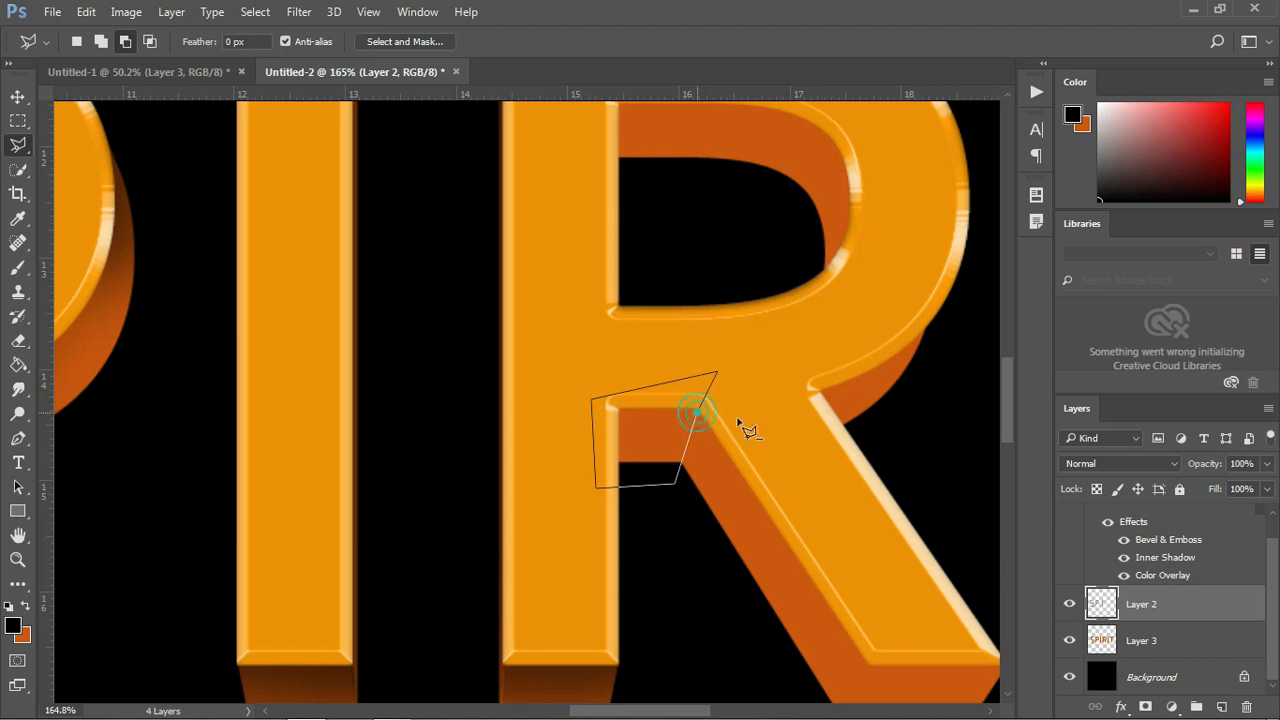
{"action": "key", "text": "b"}
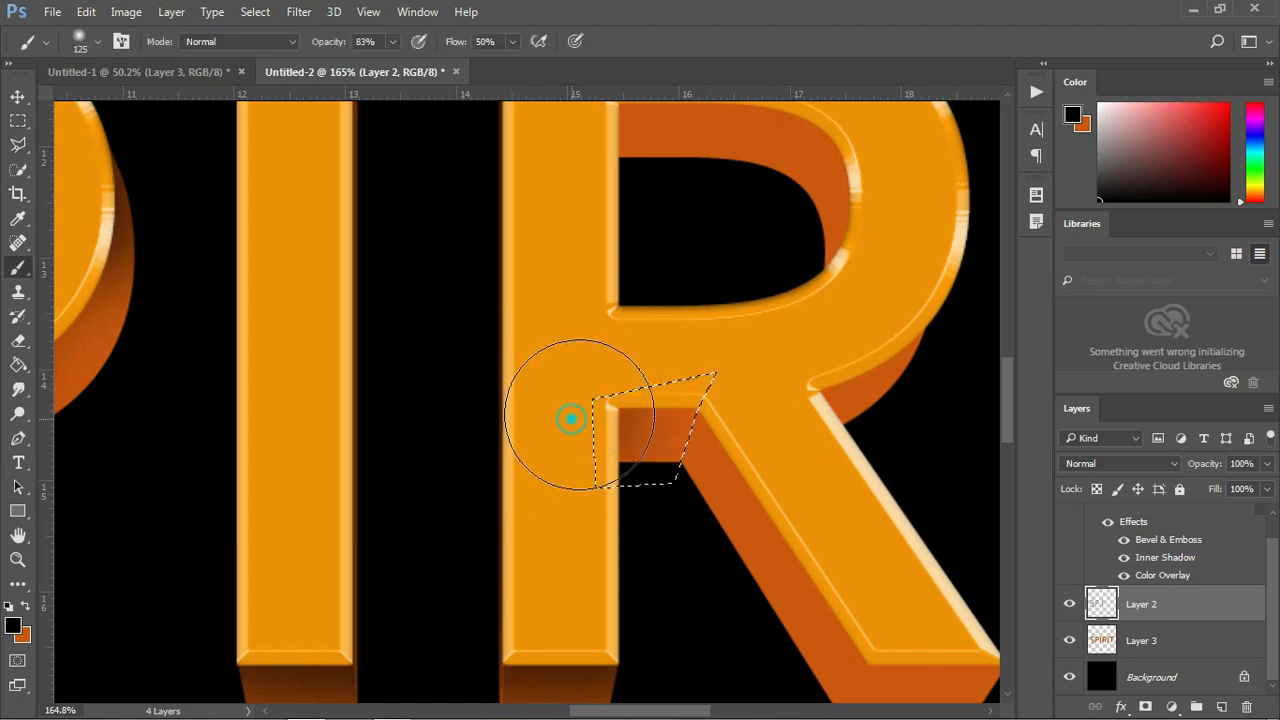
{"action": "mouse_move", "coordinate": [571, 420]}
{"action": "left_mouse_down"}
{"action": "mouse_move", "coordinate": [790, 320]}
{"action": "mouse_move", "coordinate": [850, 390]}
{"action": "left_mouse_up"}
{"action": "key", "text": "ctrl+d"}
- Select the inner side face of the R's diagonal leg with the Polygonal Lasso and ready the black brush
{"action": "mouse_move", "coordinate": [788, 527]}
{"action": "left_mouse_down"}
{"action": "mouse_move", "coordinate": [757, 458]}
{"action": "mouse_move", "coordinate": [764, 466]}
{"action": "left_mouse_up"}
{"action": "key", "text": "l"}
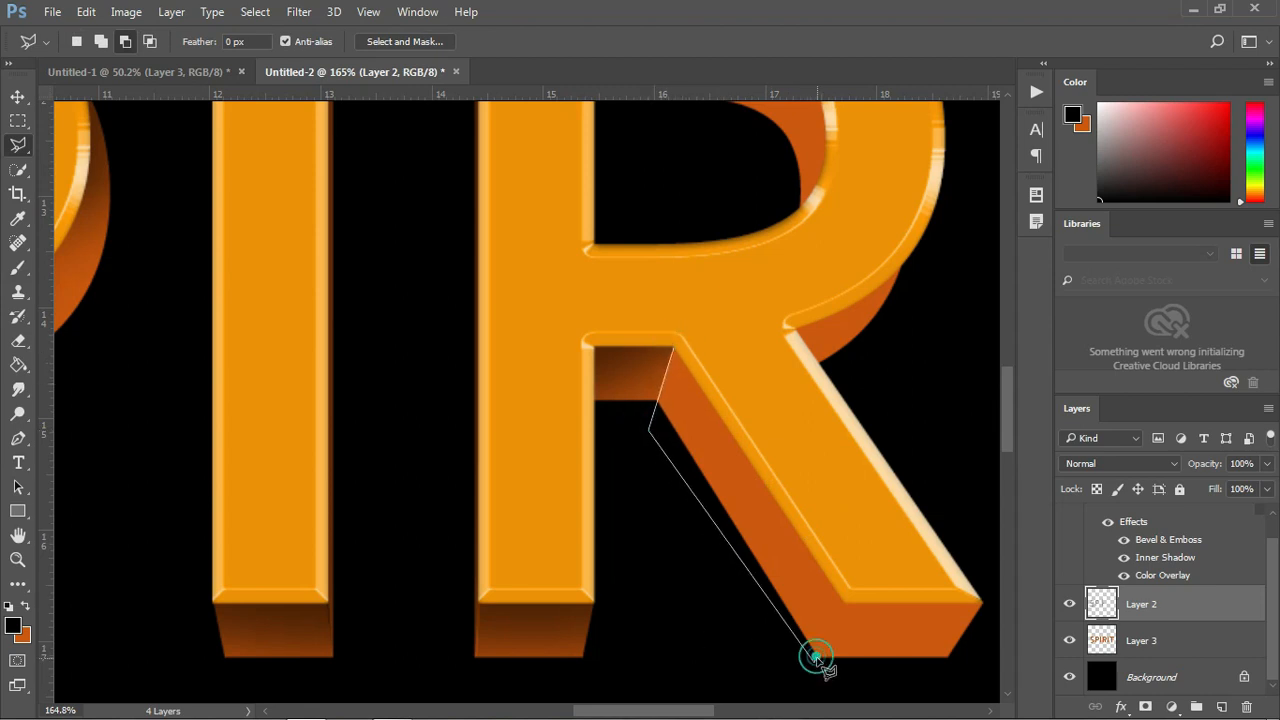
{"action": "left_click", "coordinate": [863, 572]}
{"action": "left_click", "coordinate": [679, 342]}
{"action": "key", "text": "b"}
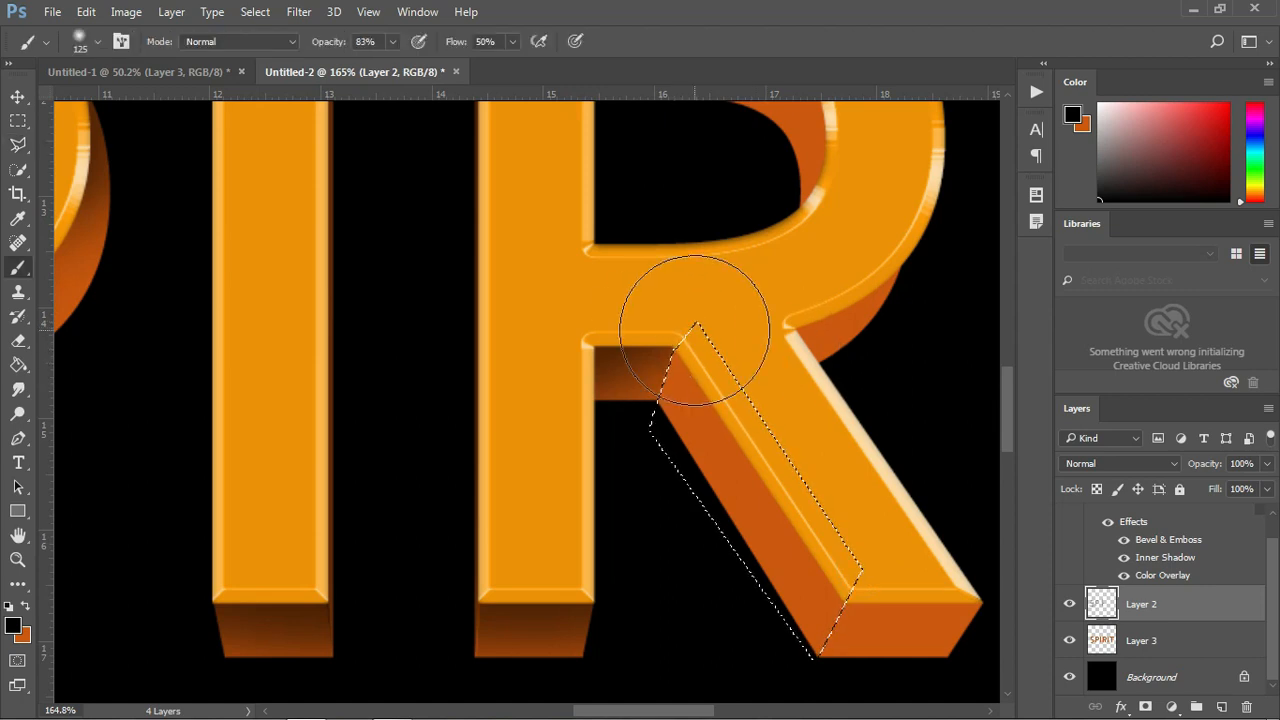
{"action": "mouse_move", "coordinate": [686, 329]}
{"action": "left_mouse_down"}
{"action": "mouse_move", "coordinate": [815, 584]}
{"action": "mouse_move", "coordinate": [900, 606]}
{"action": "left_mouse_up"}
{"action": "key", "text": "ctrl+d"}
{"action": "key", "text": "ctrl+alt+z"}
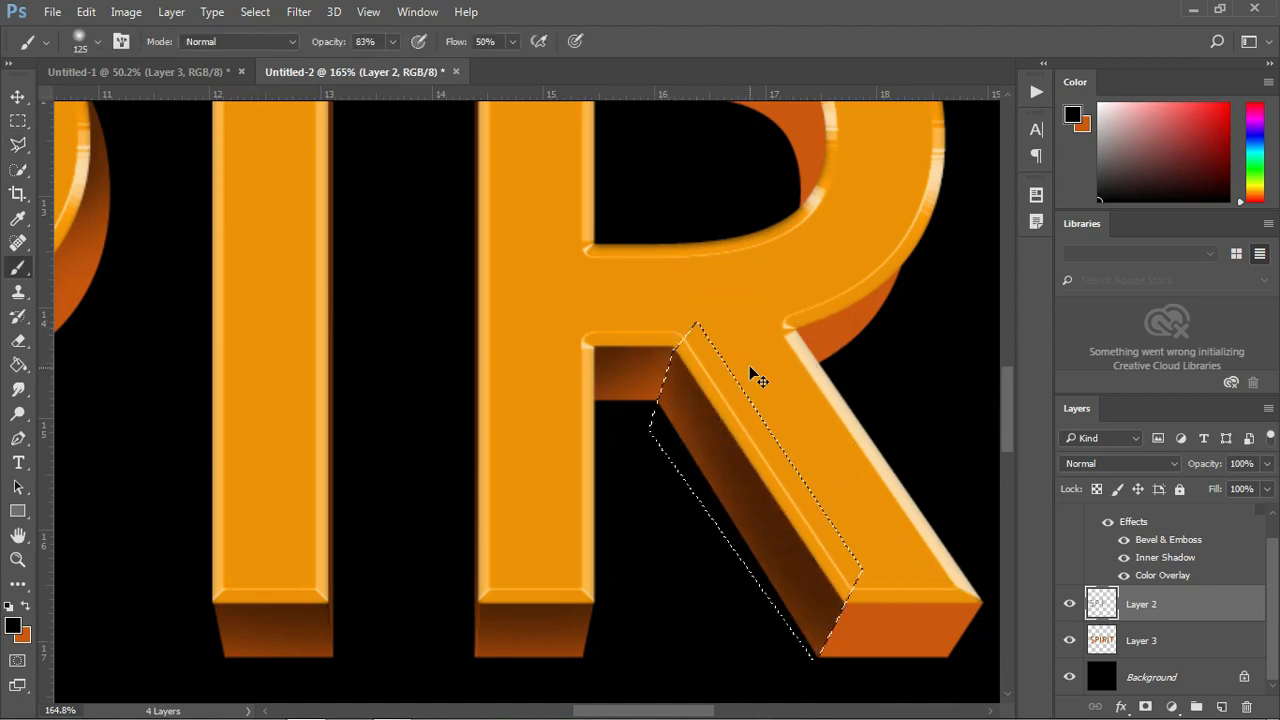
{"action": "key", "text": "ctrl+alt+z"}
- Shade the upper edge of the R's diagonal leg face in black, keeping its outer edge more orange, and deselect
{"action": "mouse_move", "coordinate": [700, 323]}
{"action": "left_mouse_down"}
{"action": "mouse_move", "coordinate": [768, 435]}
{"action": "mouse_move", "coordinate": [914, 543]}
{"action": "left_mouse_up"}
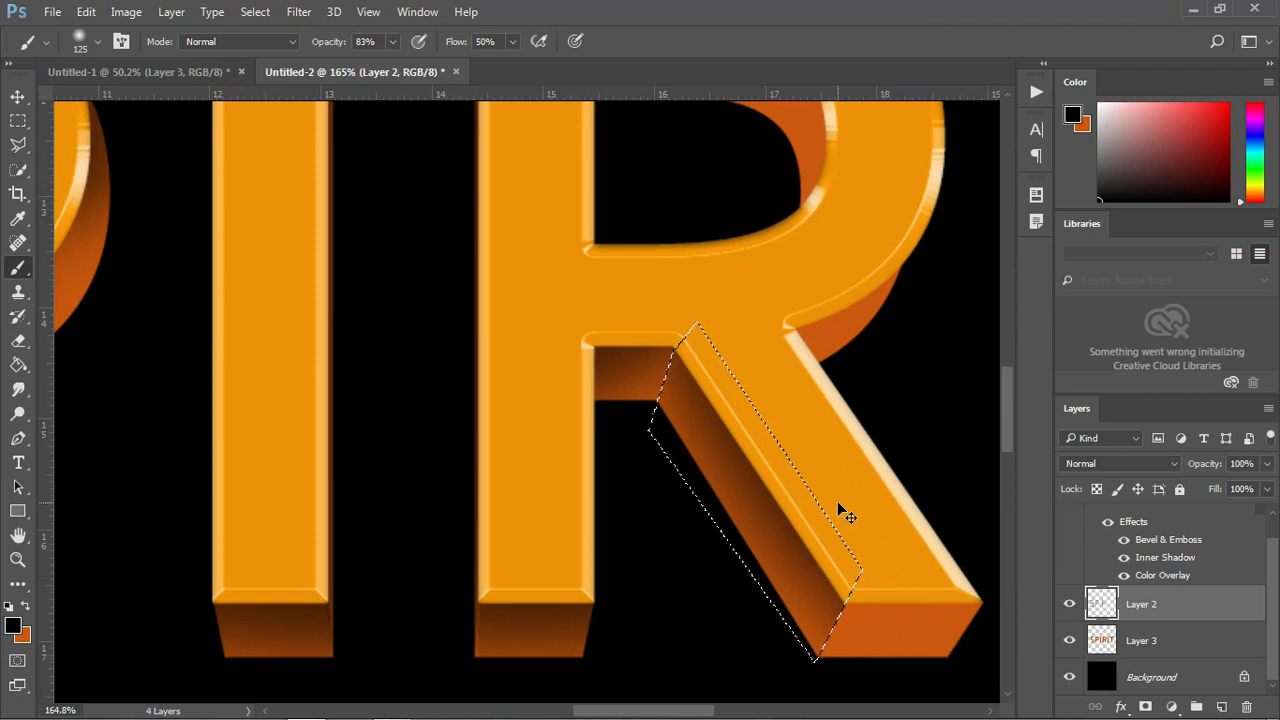
{"action": "key", "text": "ctrl+d"}
- Select the bottom face of the R's diagonal leg with the Polygonal Lasso, shade its upper edge in black, and deselect
{"action": "scroll", "coordinate": [815, 545], "scroll_direction": "right", "scroll_amount": 5}
{"action": "key", "text": "l"}
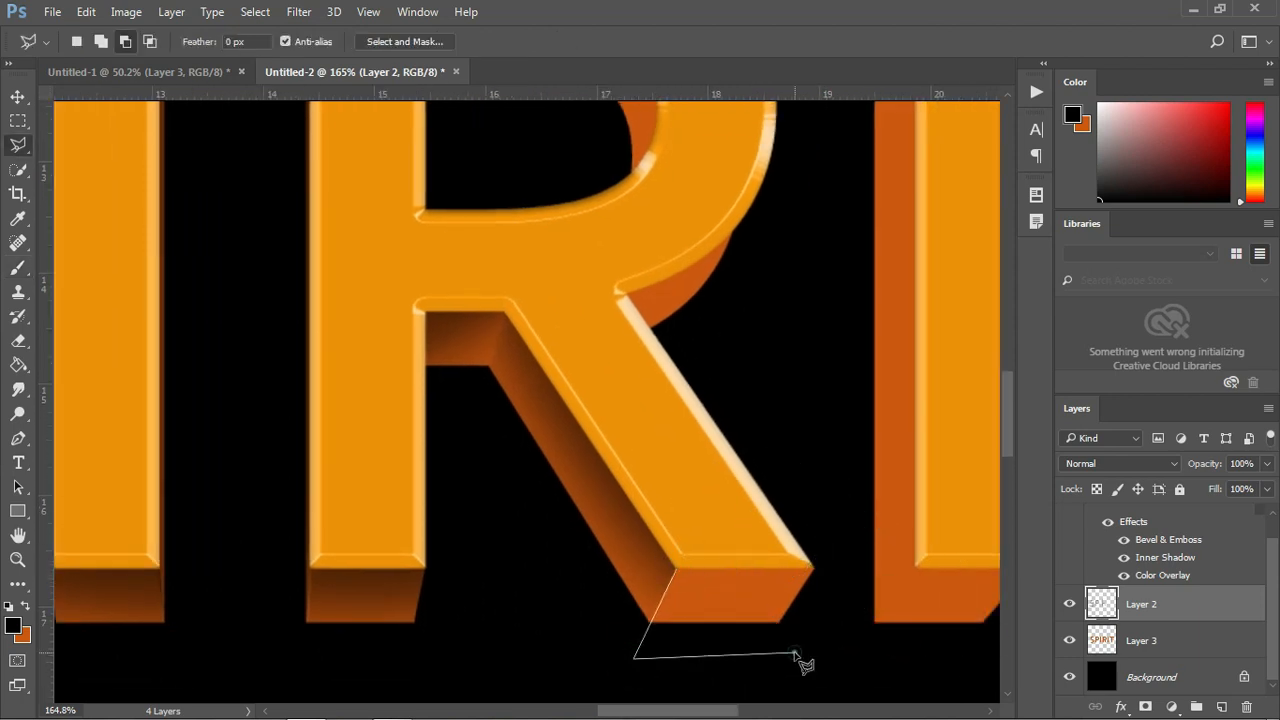
{"action": "left_click", "coordinate": [687, 570]}
{"action": "key", "text": "b"}
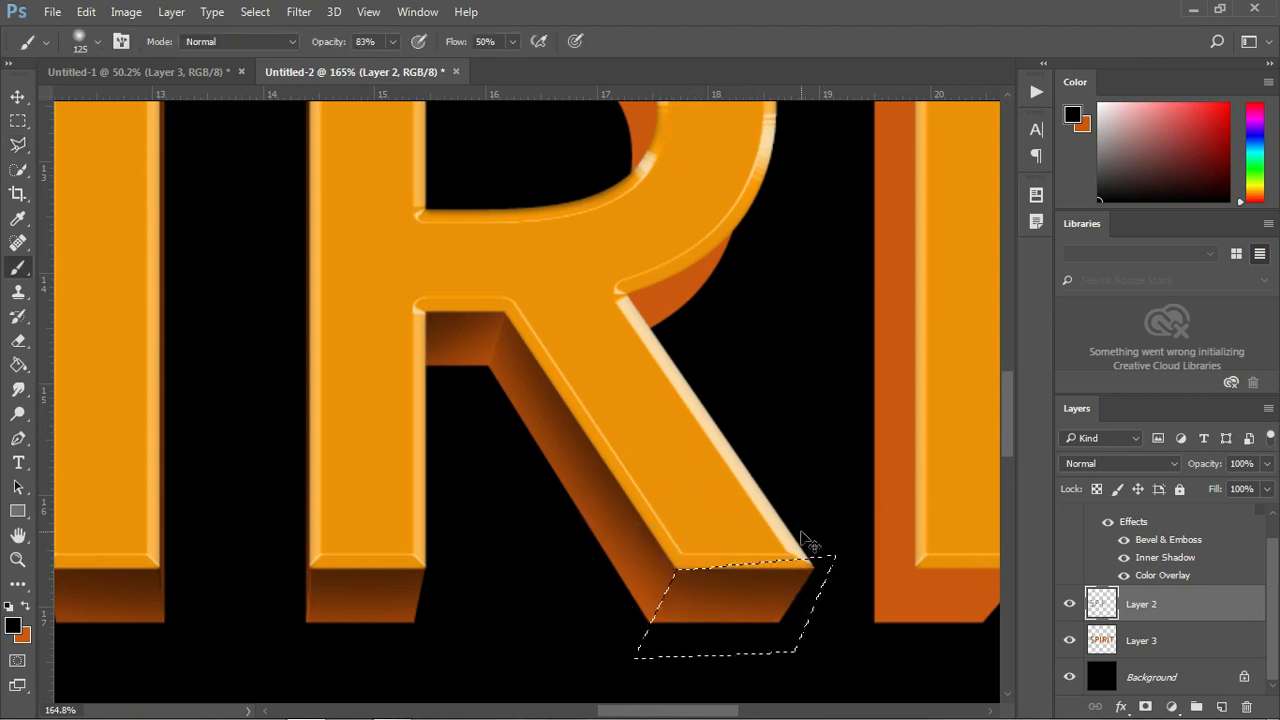
{"action": "key", "text": "ctrl+z"}
{"action": "left_click_drag", "start_coordinate": [676, 522], "coordinate": [935, 528]}
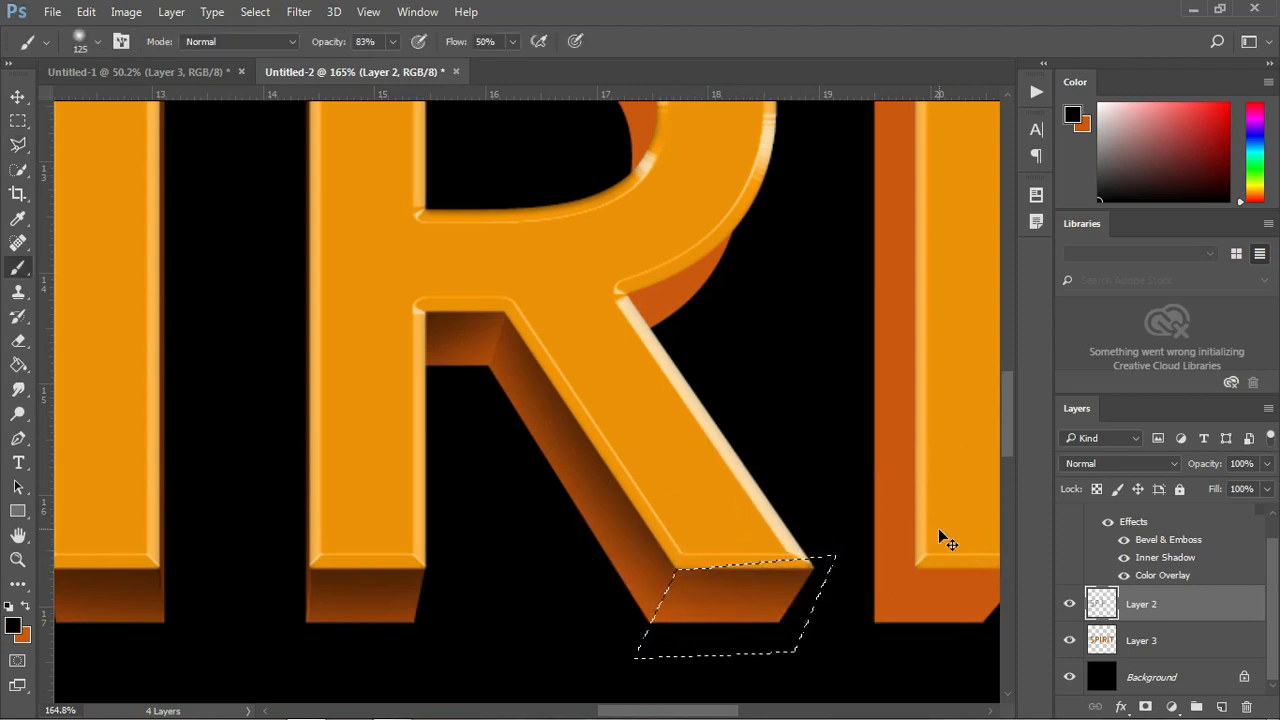
{"action": "key", "text": "ctrl+z"}
{"action": "left_click_drag", "start_coordinate": [664, 544], "coordinate": [880, 550]}
{"action": "key", "text": "ctrl+d"}
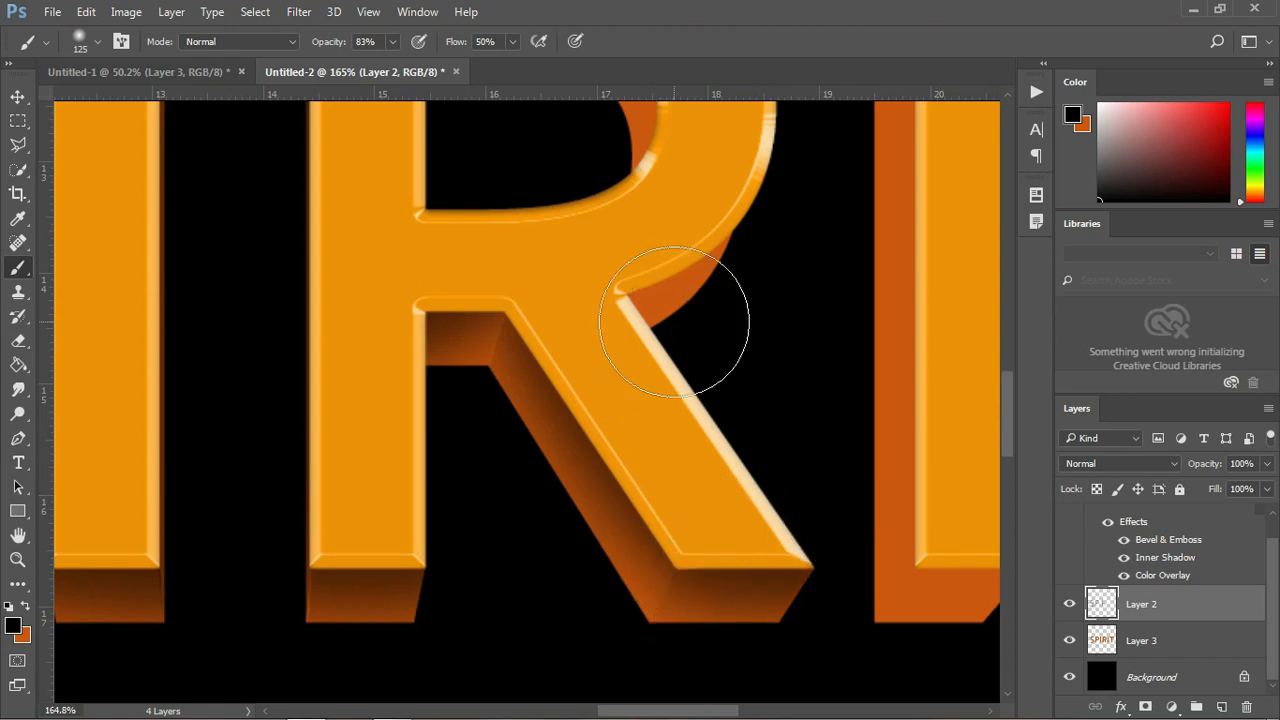
- On a new layer above Layer 3, fill the notch beside the R's bowl with dark orange and merge the two layers
{"action": "left_click_drag", "start_coordinate": [729, 322], "coordinate": [706, 514]}
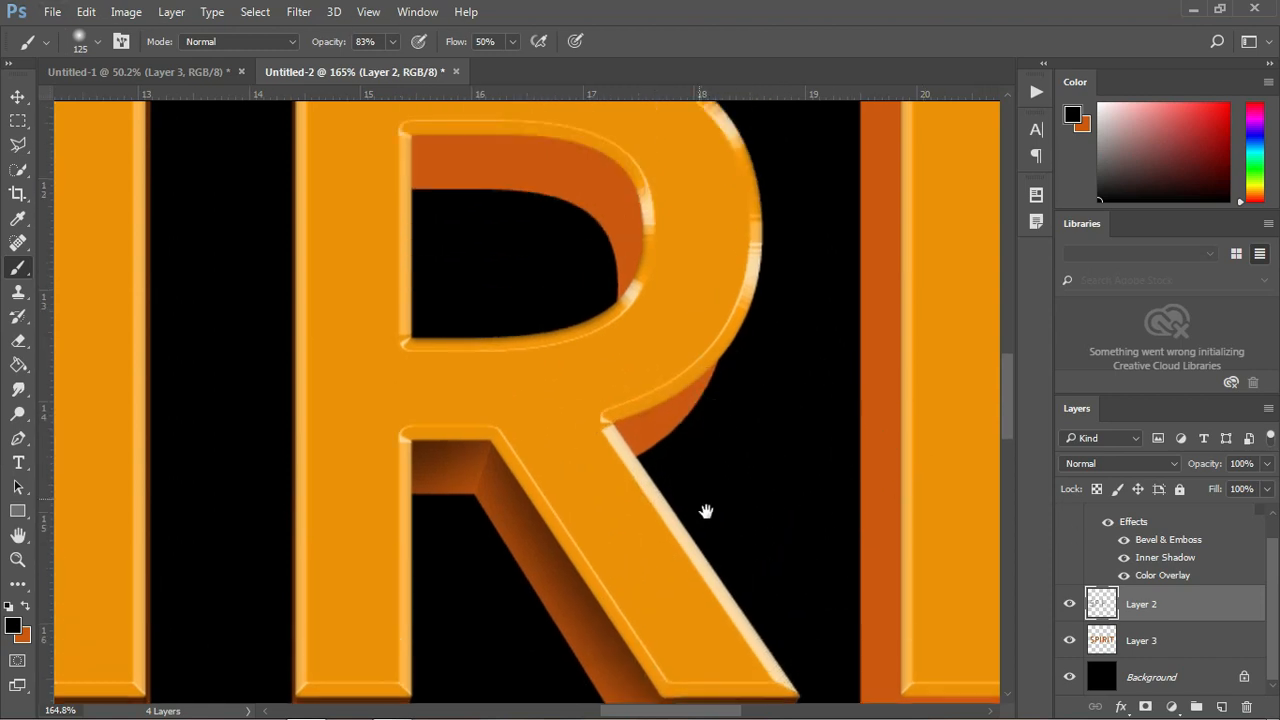
{"action": "left_click", "coordinate": [1149, 627]}
{"action": "left_click", "coordinate": [1222, 707]}
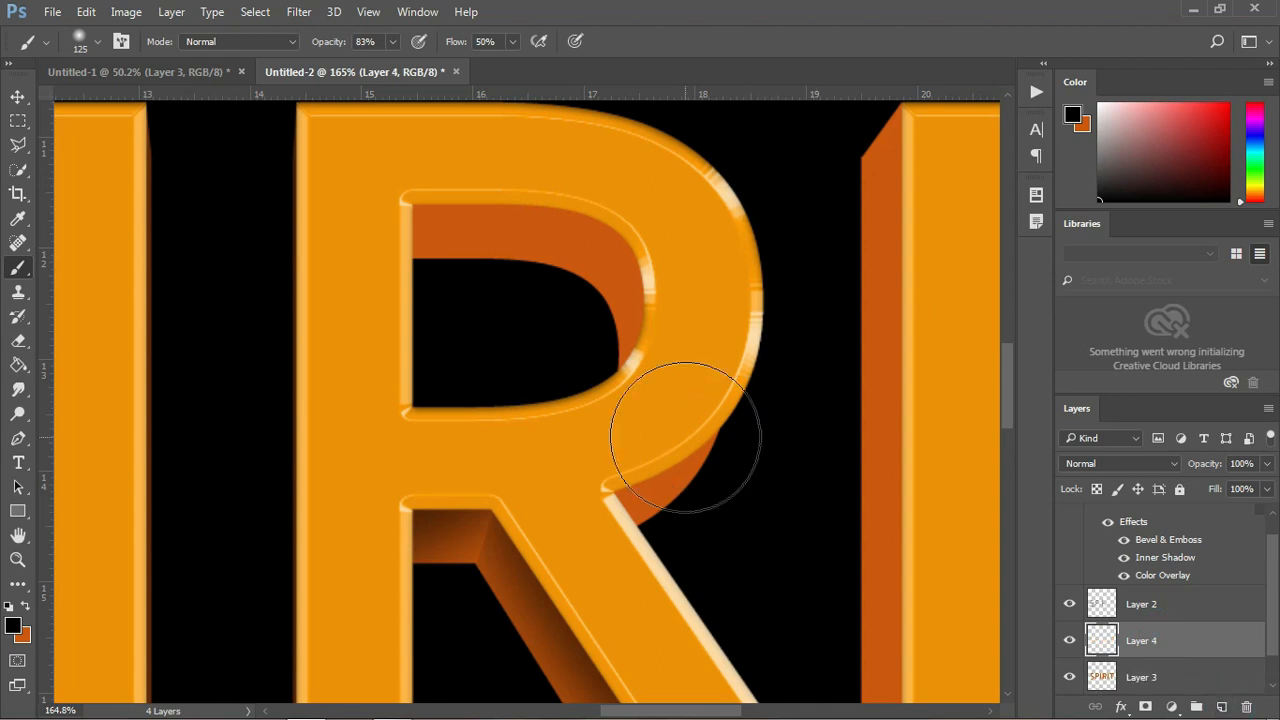
{"action": "key", "text": "l"}
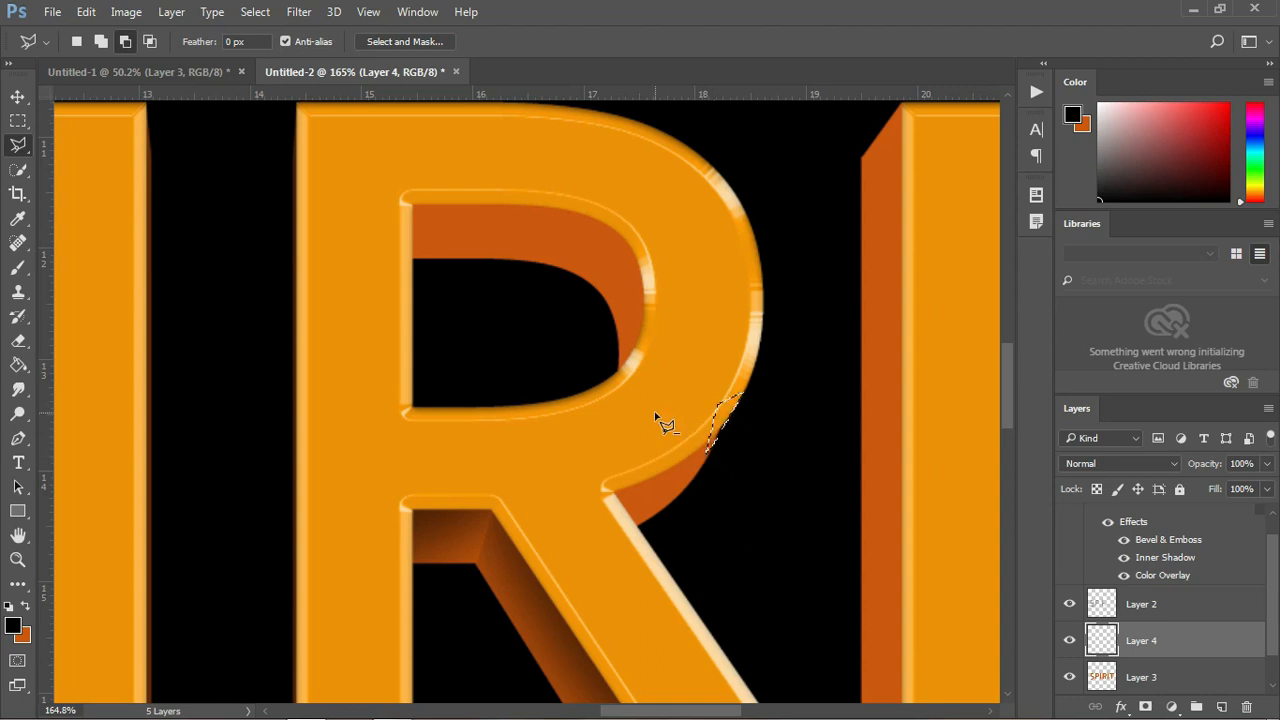
{"action": "key", "text": "x"}
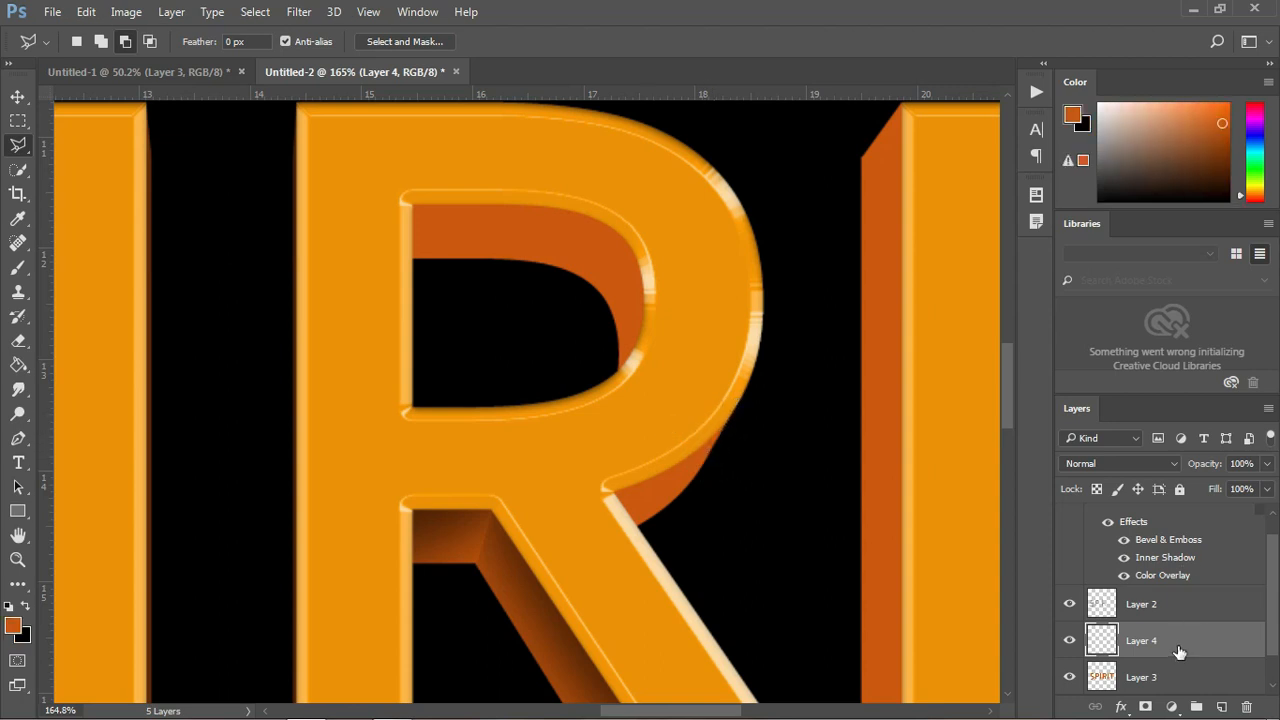
{"action": "left_click", "coordinate": [1177, 672], "text": "shift"}
{"action": "key", "text": "ctrl+e"}
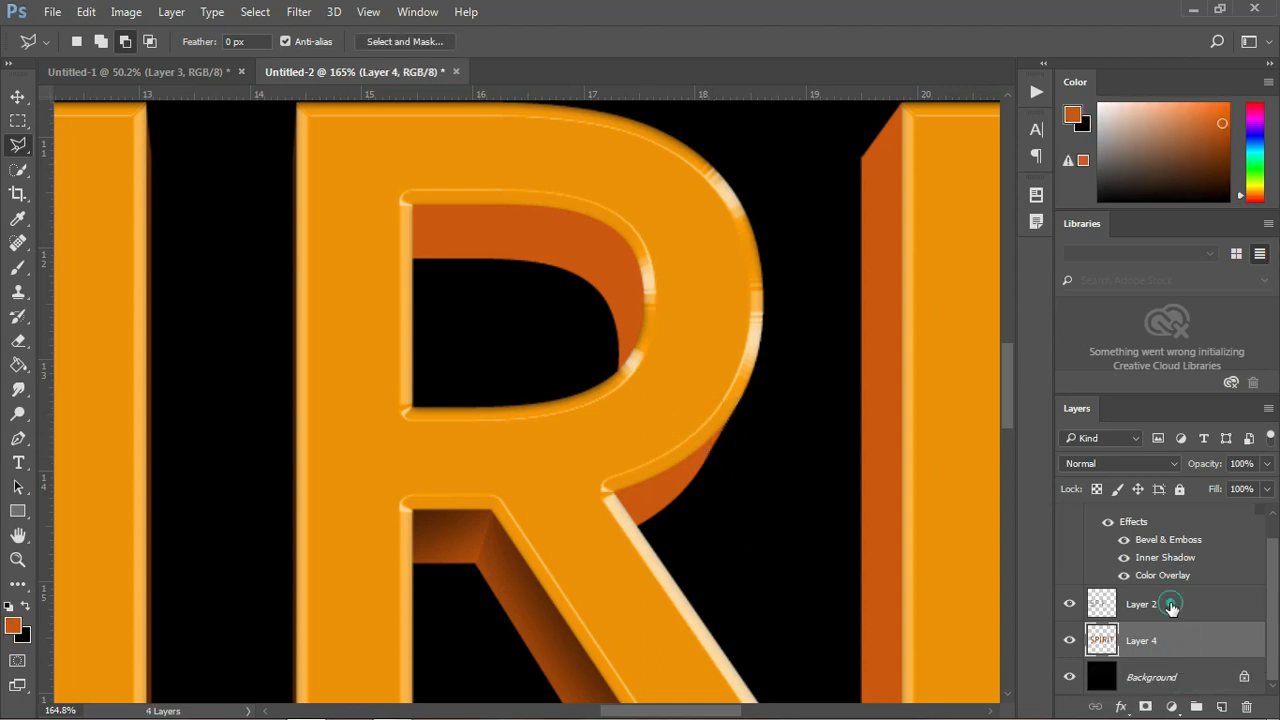
- Return to Layer 2, undo the orange test stroke, and shade the R bowl's lower outer face in black
{"action": "left_click", "coordinate": [1166, 605]}
{"action": "key", "text": "b"}
{"action": "left_click_drag", "start_coordinate": [600, 450], "coordinate": [714, 436]}
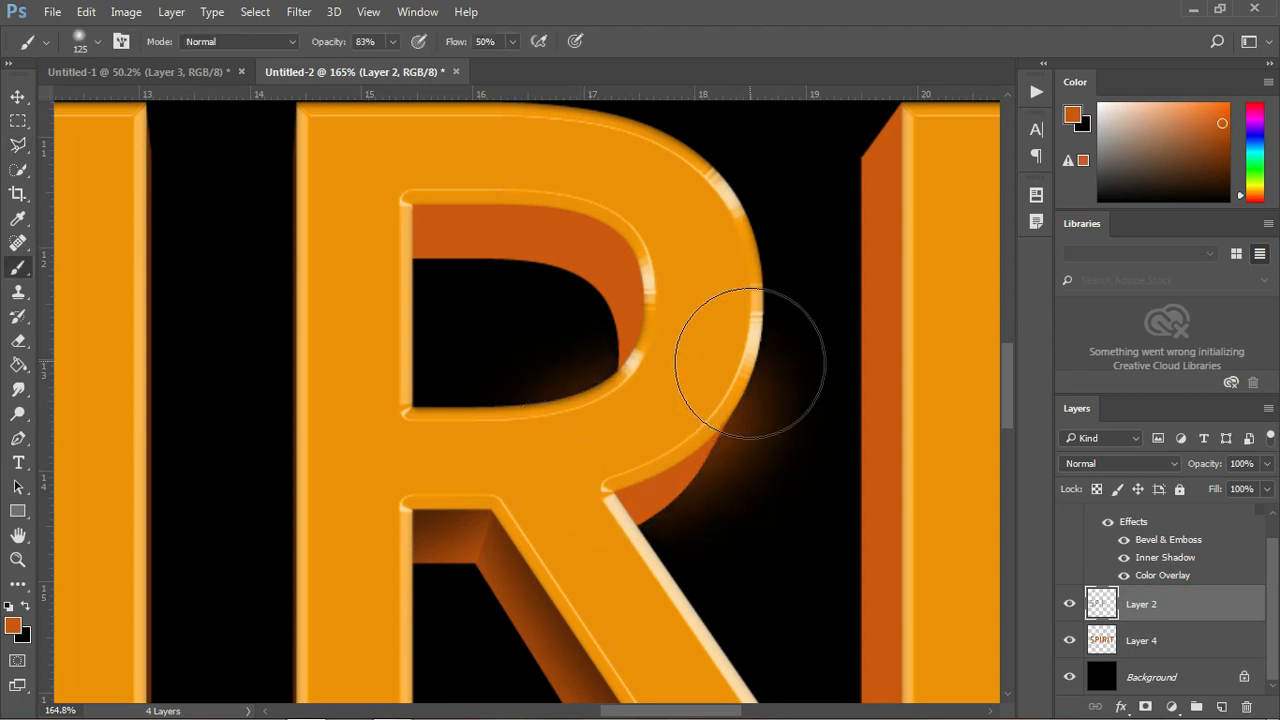
{"action": "key", "text": "ctrl+z"}
{"action": "key", "text": "x"}
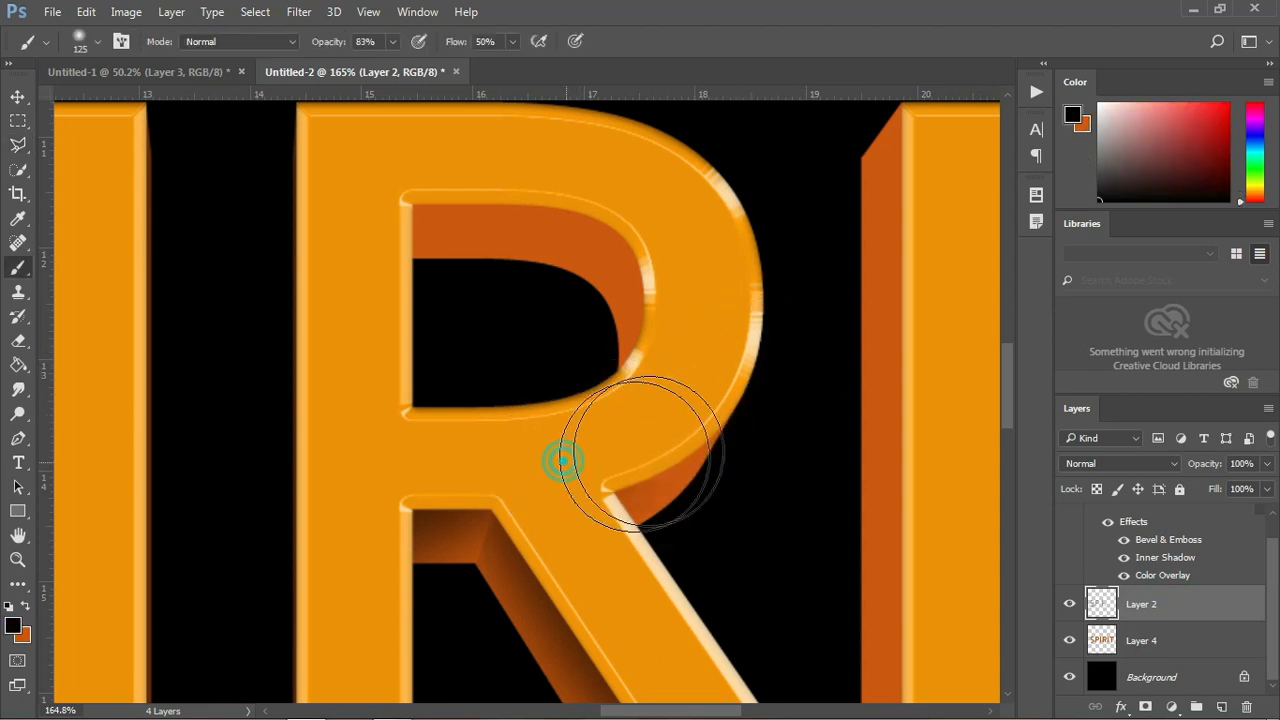
- Shade the curved inner side face of the R's counter in black, undoing and repainting the stroke until the gradient follows the letter's edge
{"action": "mouse_move", "coordinate": [367, 173]}
{"action": "left_mouse_down"}
{"action": "mouse_move", "coordinate": [619, 229]}
{"action": "mouse_move", "coordinate": [709, 352]}
{"action": "left_mouse_up"}
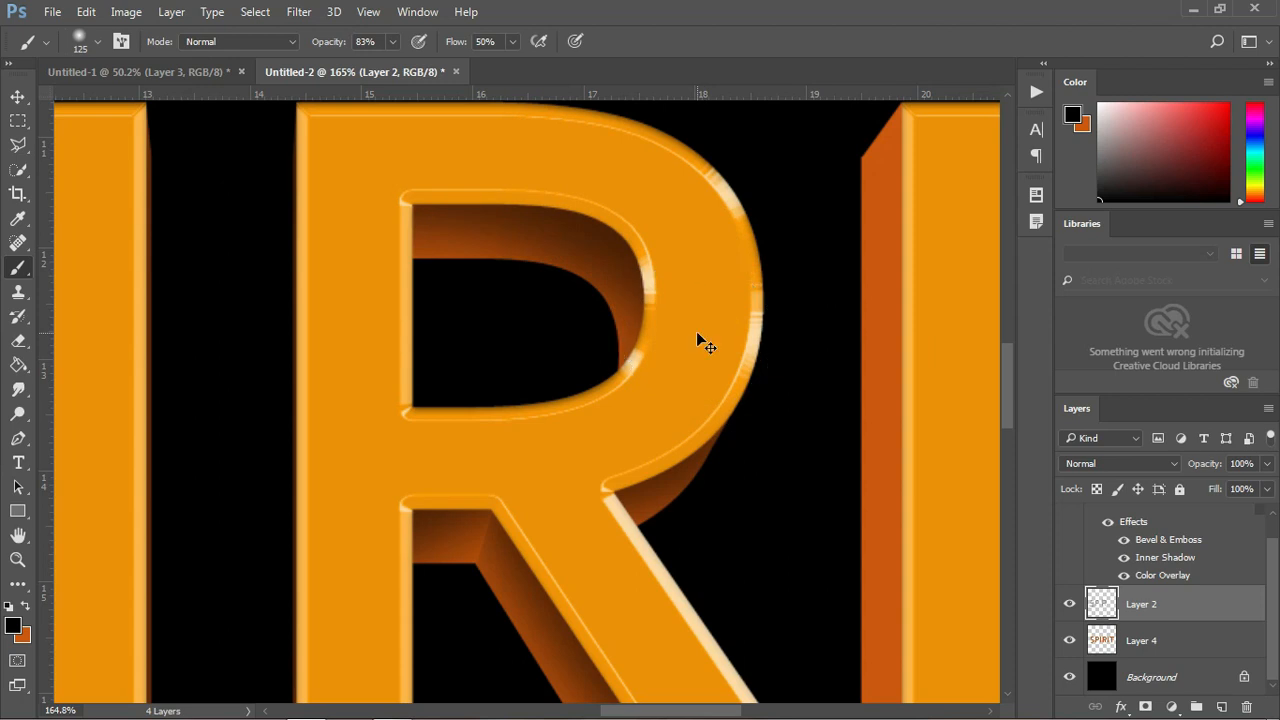
{"action": "key", "text": "ctrl+z"}
{"action": "mouse_move", "coordinate": [403, 172]}
{"action": "left_mouse_down"}
{"action": "mouse_move", "coordinate": [463, 178]}
{"action": "mouse_move", "coordinate": [671, 370]}
{"action": "mouse_move", "coordinate": [640, 343]}
{"action": "left_mouse_up"}
{"action": "key", "text": "ctrl+z"}
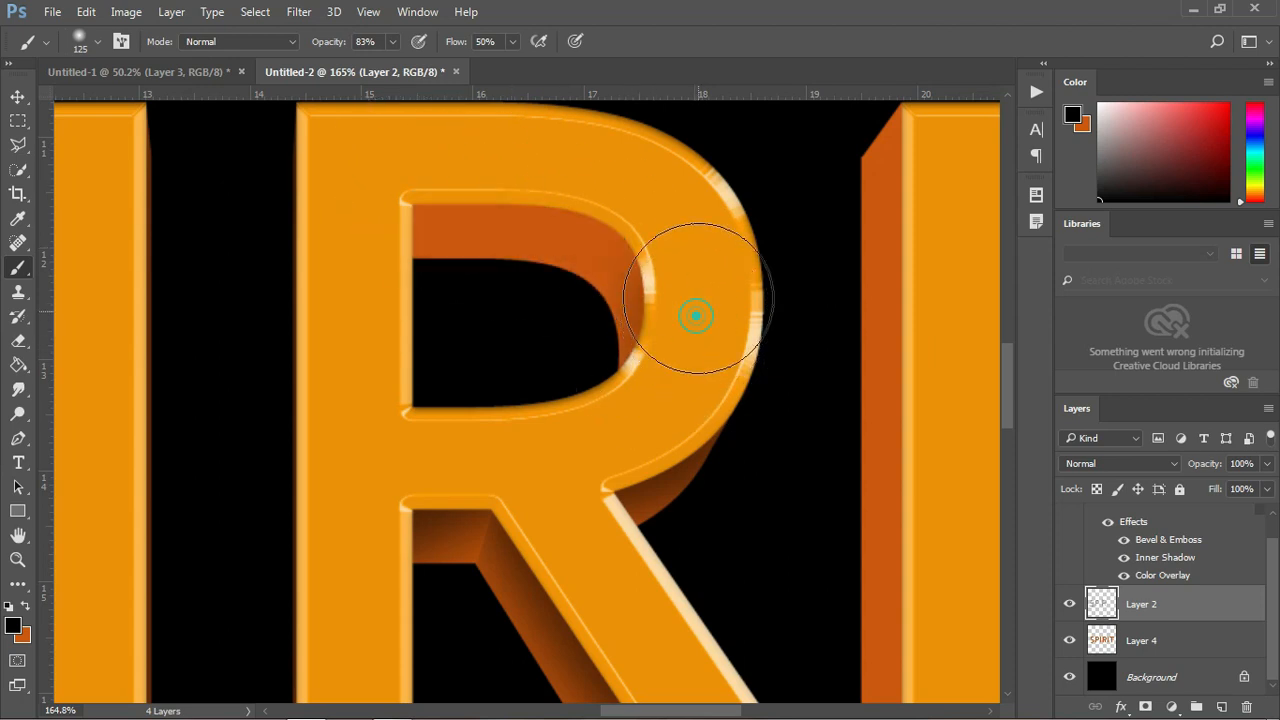
{"action": "mouse_move", "coordinate": [700, 300]}
{"action": "left_mouse_down"}
{"action": "mouse_move", "coordinate": [587, 207]}
{"action": "mouse_move", "coordinate": [367, 229]}
{"action": "left_mouse_up"}
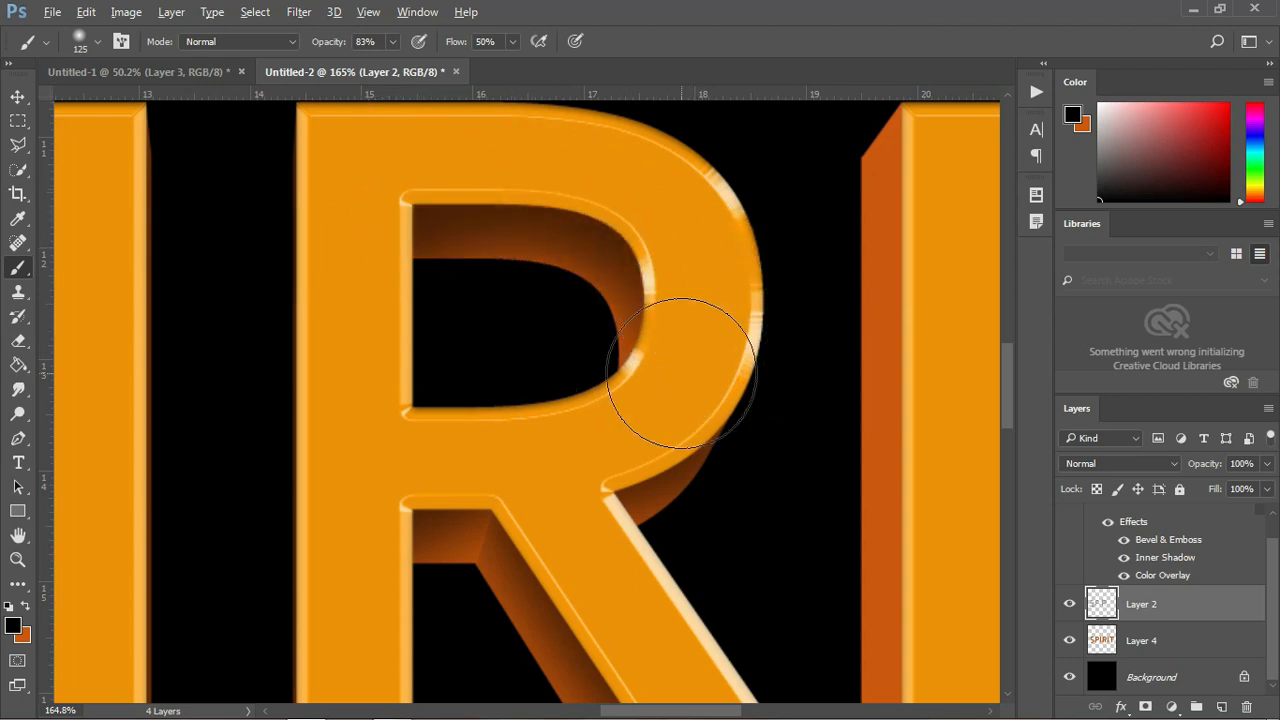
- Select the bottom face of the second I with the Polygonal Lasso, shade it in black, and deselect
{"action": "scroll", "coordinate": [688, 370], "scroll_direction": "down", "scroll_amount": 5}
{"action": "scroll", "coordinate": [688, 370], "scroll_direction": "up", "scroll_amount": 3}
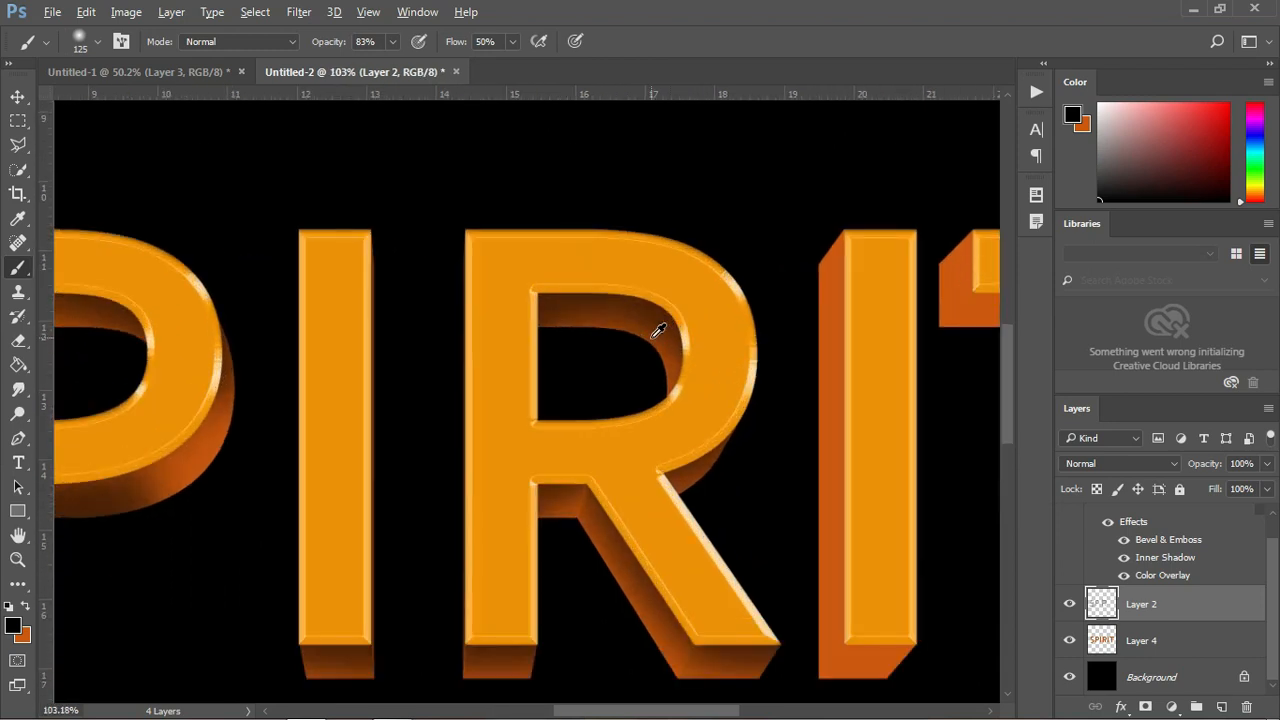
{"action": "scroll", "coordinate": [657, 332], "scroll_direction": "down", "scroll_amount": 4}
{"action": "scroll", "coordinate": [731, 468], "scroll_direction": "up", "scroll_amount": 4}
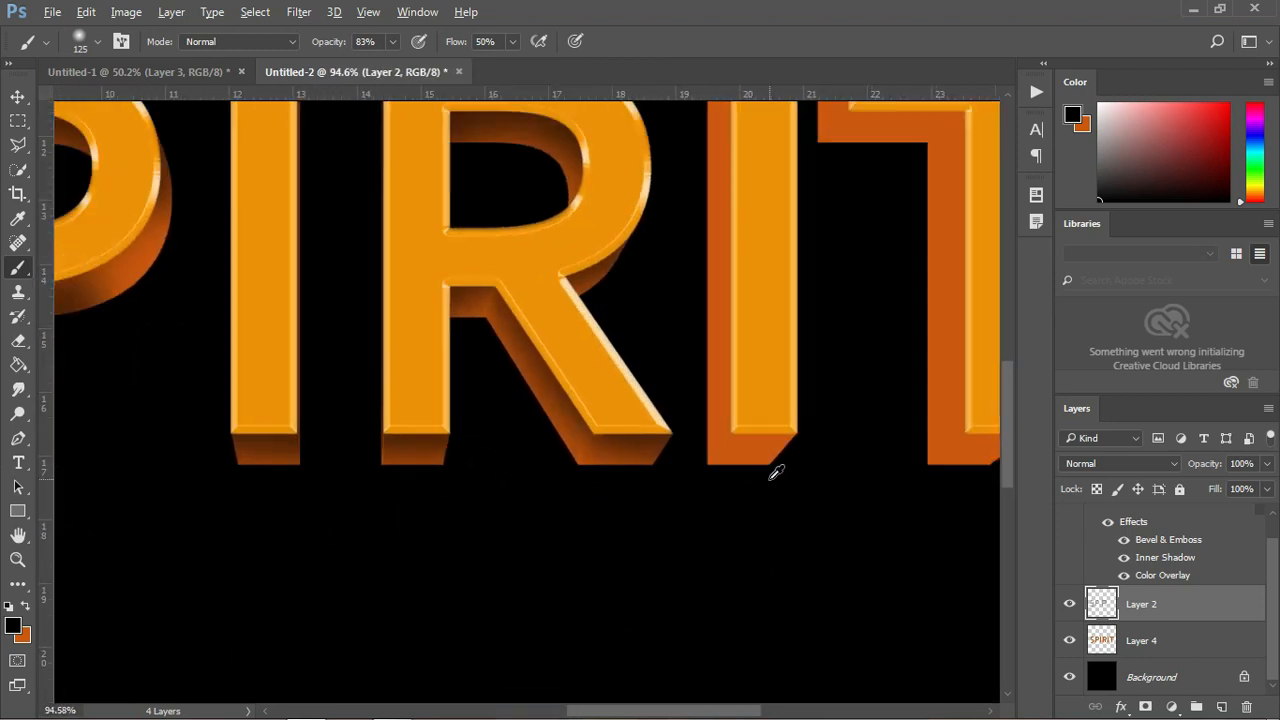
{"action": "key", "text": "l"}
{"action": "key", "text": "alt+l"}
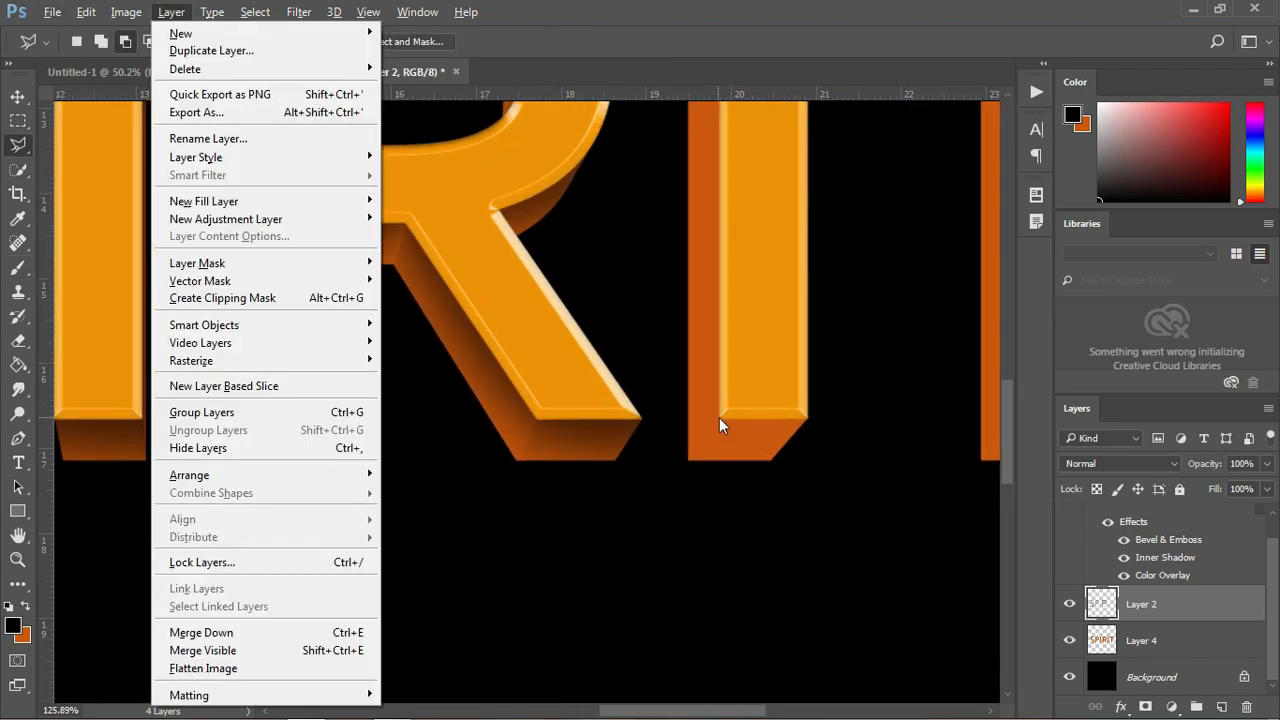
{"action": "key", "text": "Escape"}
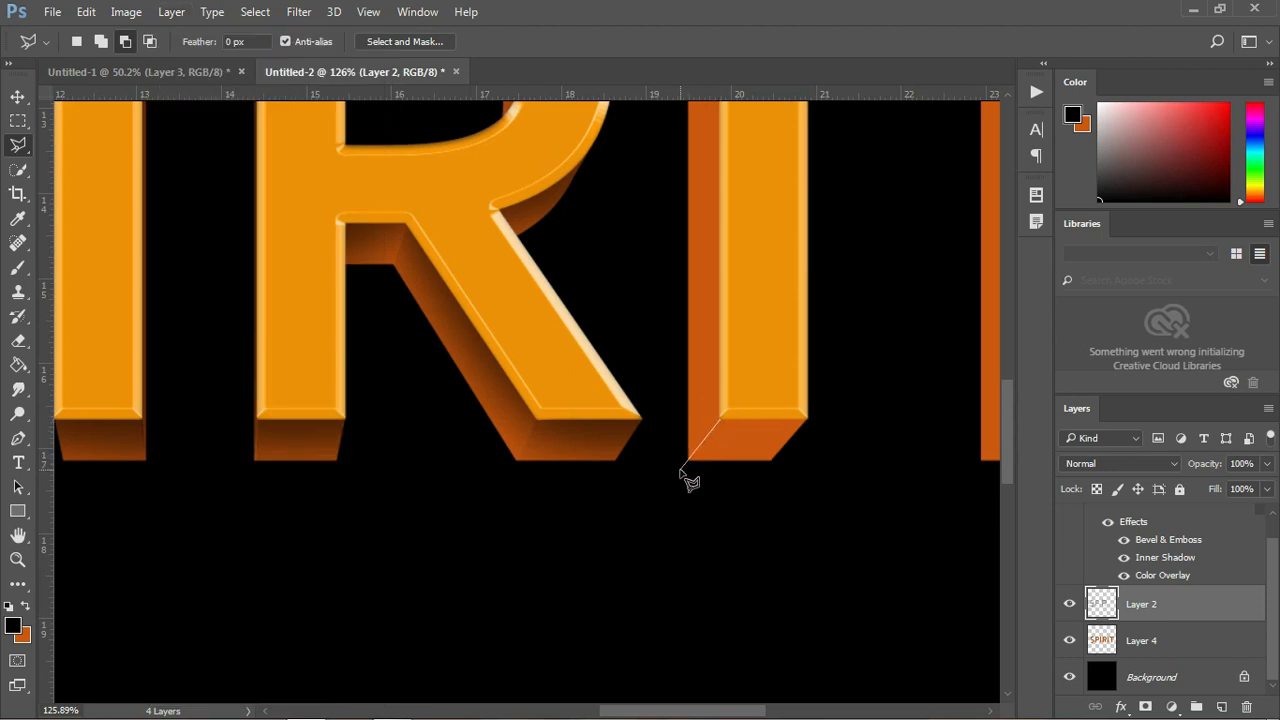
{"action": "left_click", "coordinate": [680, 470]}
{"action": "left_click", "coordinate": [797, 480]}
{"action": "left_click", "coordinate": [825, 420]}
{"action": "left_click", "coordinate": [722, 418]}
{"action": "key", "text": "b"}
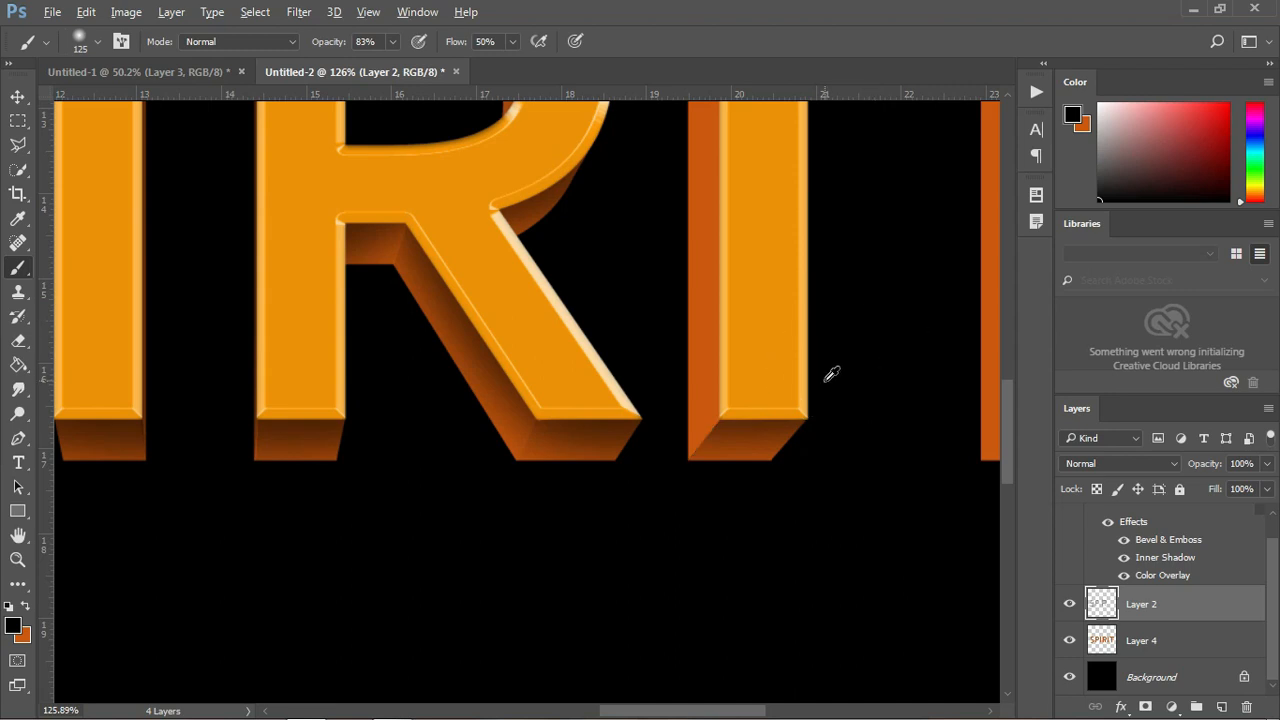
- Select the tall side face of the second I with the Polygonal Lasso, shade it in black along the letter's edge, and deselect
{"action": "scroll", "coordinate": [824, 378], "scroll_direction": "down", "scroll_amount": 8}
{"action": "scroll", "coordinate": [816, 362], "scroll_direction": "up", "scroll_amount": 7}
{"action": "key", "text": "alt+l"}
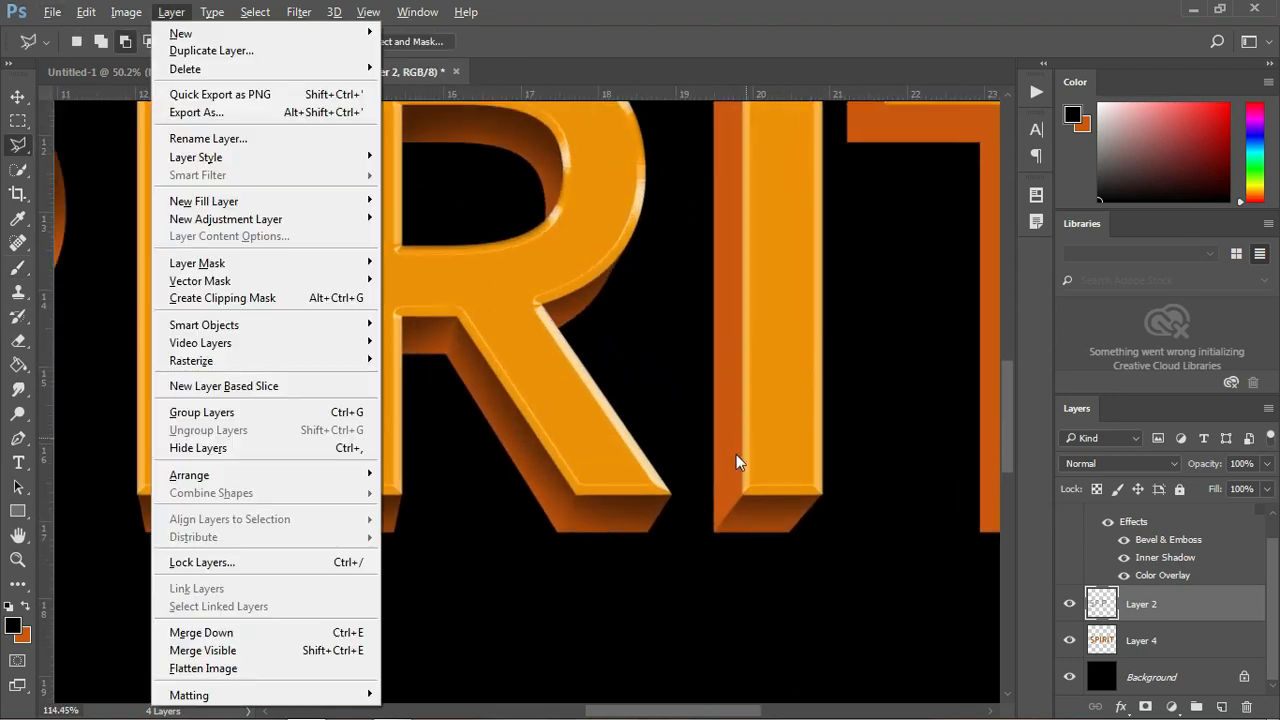
{"action": "left_click", "coordinate": [707, 541]}
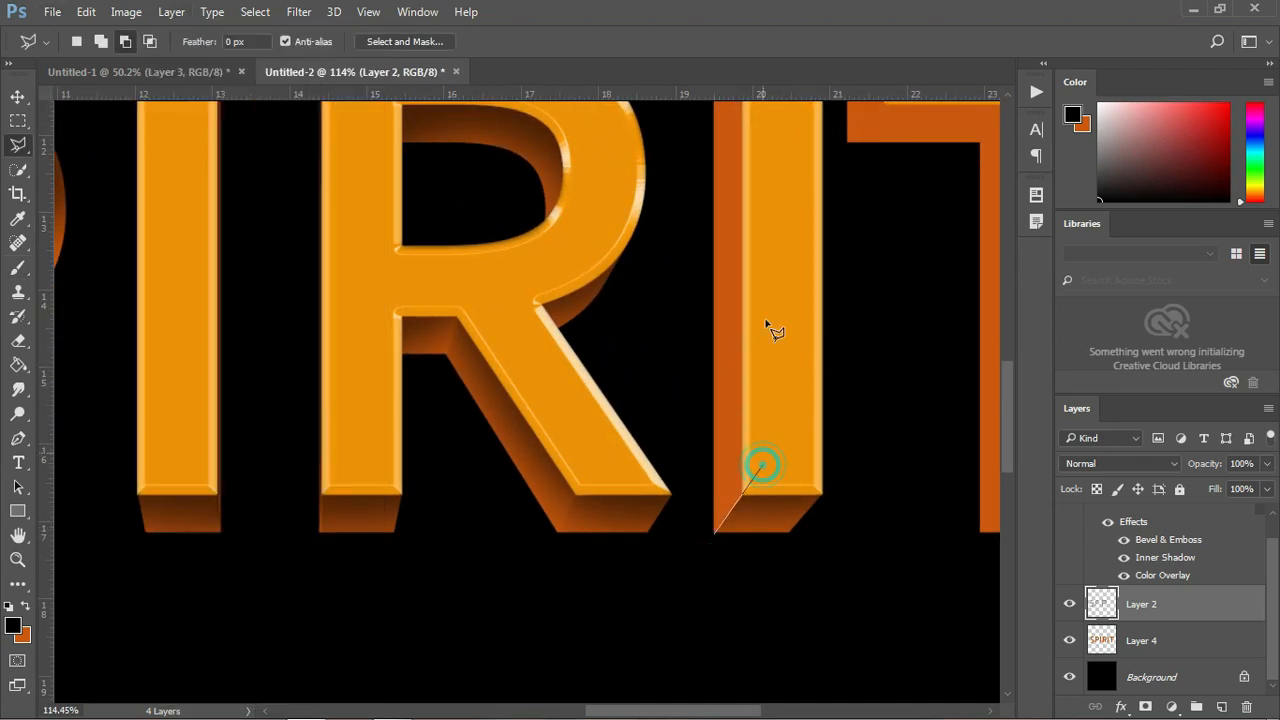
{"action": "scroll", "coordinate": [762, 260], "scroll_direction": "up", "scroll_amount": 2}
{"action": "left_click", "coordinate": [698, 186]}
{"action": "left_click", "coordinate": [697, 628]}
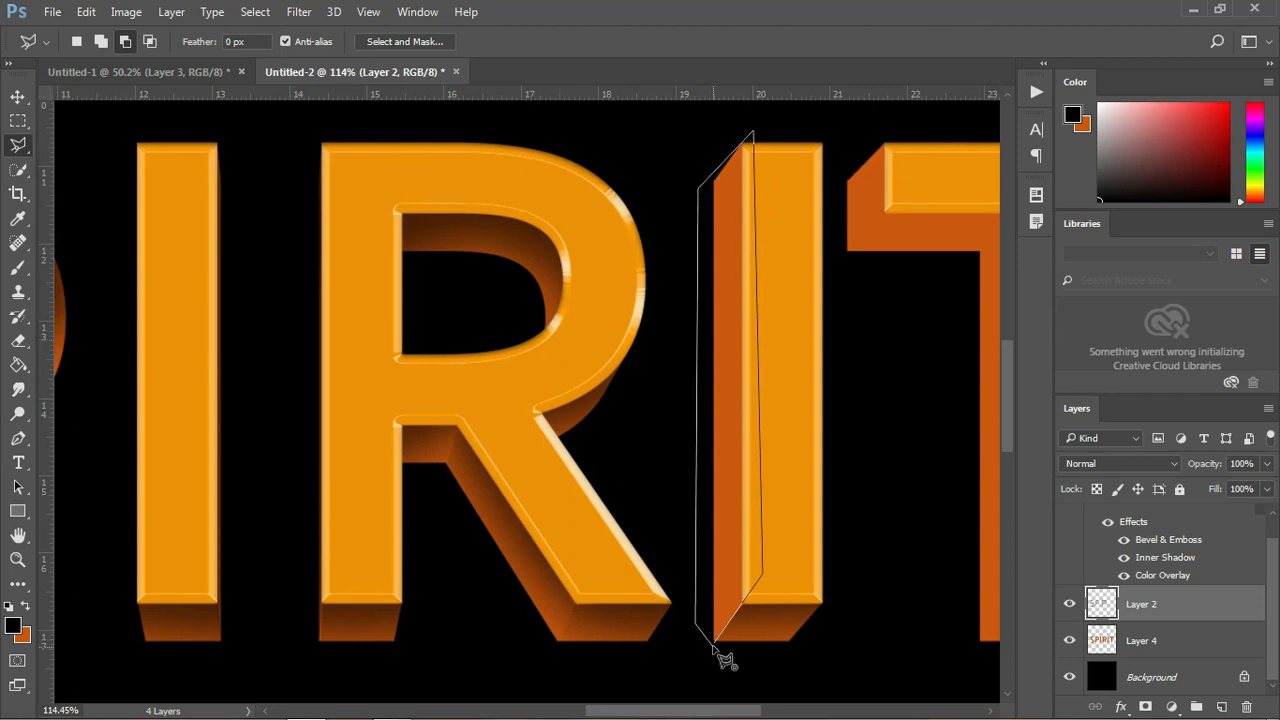
{"action": "left_click", "coordinate": [714, 641]}
{"action": "key", "text": "b"}
{"action": "mouse_move", "coordinate": [771, 137]}
{"action": "left_mouse_down"}
{"action": "mouse_move", "coordinate": [786, 286]}
{"action": "mouse_move", "coordinate": [771, 643]}
{"action": "mouse_move", "coordinate": [849, 277]}
{"action": "left_mouse_up"}
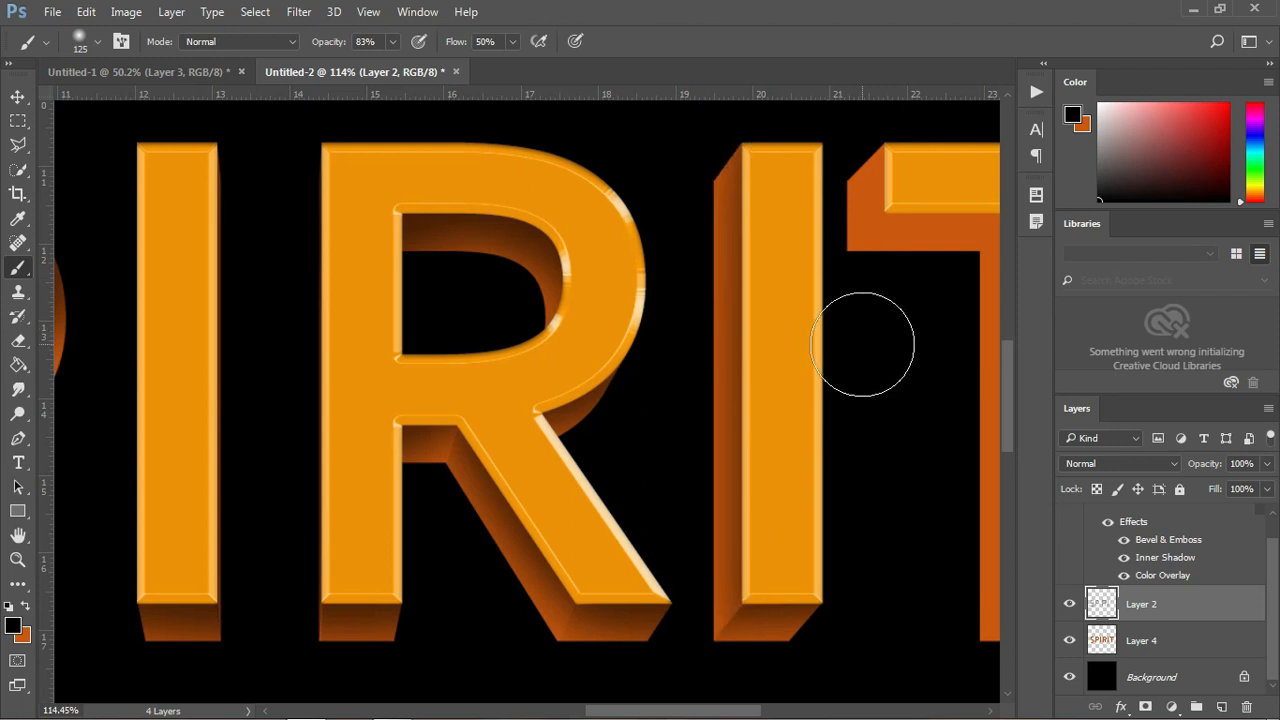
- Select the end face of the T's crossbar nearest the I with the Polygonal Lasso and shade it in black
{"action": "left_click_drag", "start_coordinate": [862, 344], "coordinate": [669, 392]}
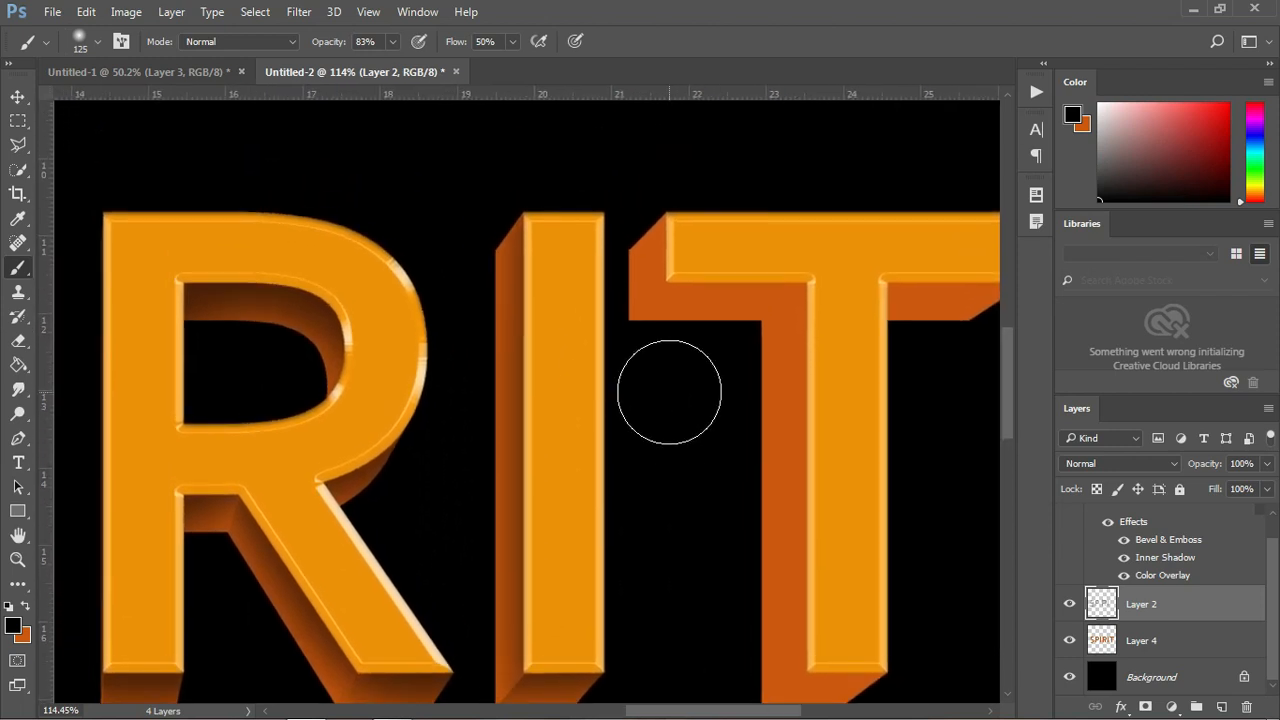
{"action": "key", "text": "l"}
{"action": "left_click", "coordinate": [690, 181]}
{"action": "left_click", "coordinate": [616, 235]}
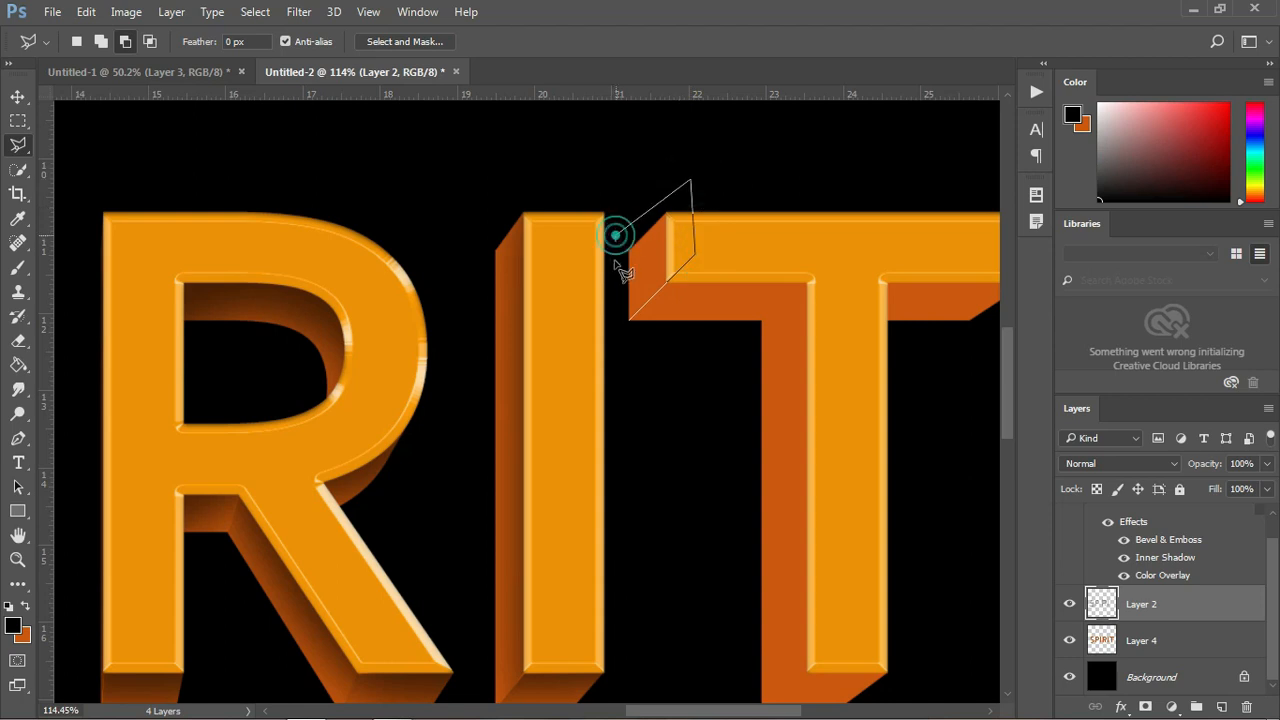
{"action": "left_click", "coordinate": [629, 324]}
{"action": "key", "text": "b"}
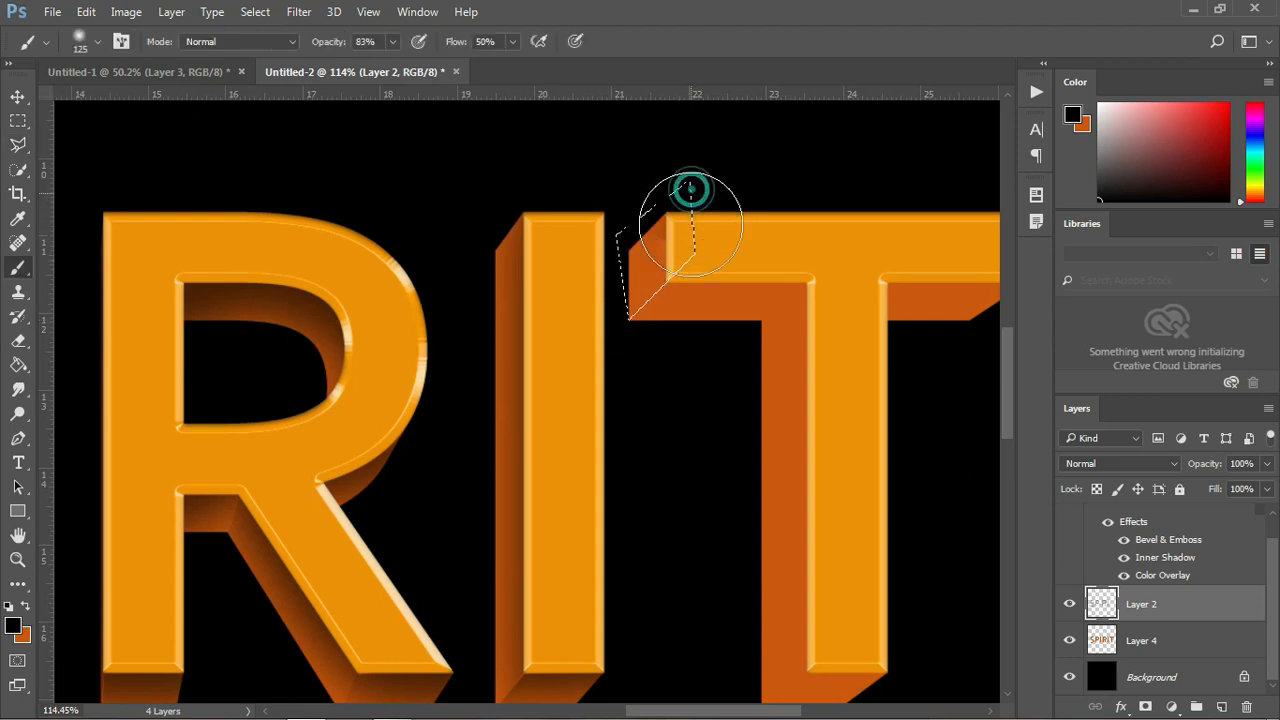
{"action": "mouse_move", "coordinate": [712, 265]}
{"action": "left_mouse_down"}
{"action": "mouse_move", "coordinate": [686, 214]}
{"action": "mouse_move", "coordinate": [686, 177]}
{"action": "left_mouse_up"}
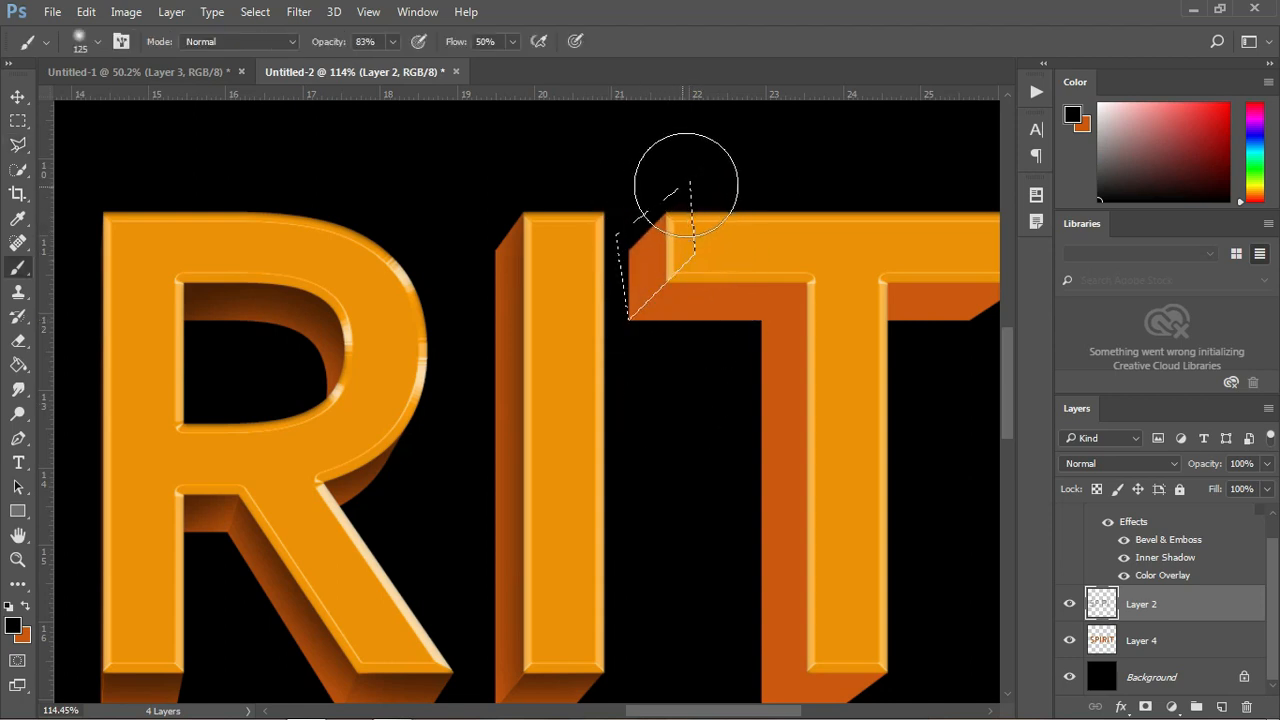
- Select the underside of the T's crossbar on the I's side with the Polygonal Lasso, shade it in black, and deselect
{"action": "key", "text": "l"}
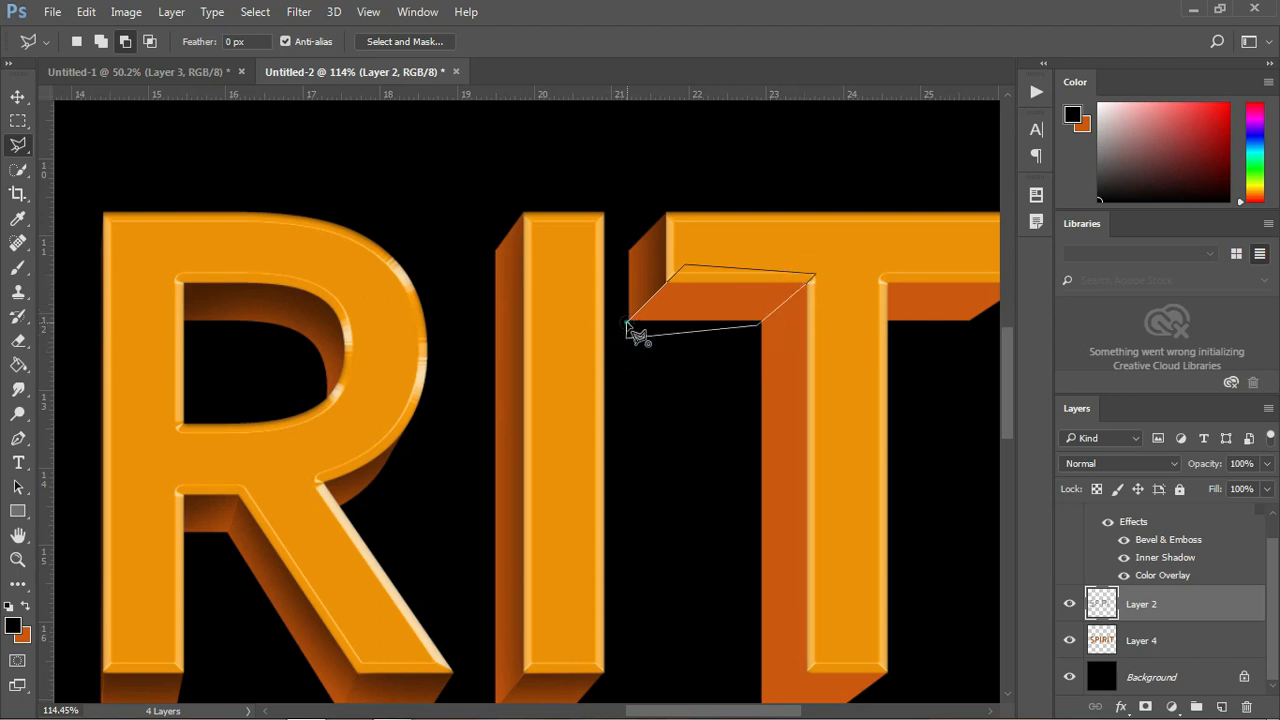
{"action": "key", "text": "b"}
{"action": "key", "text": "ctrl+d"}
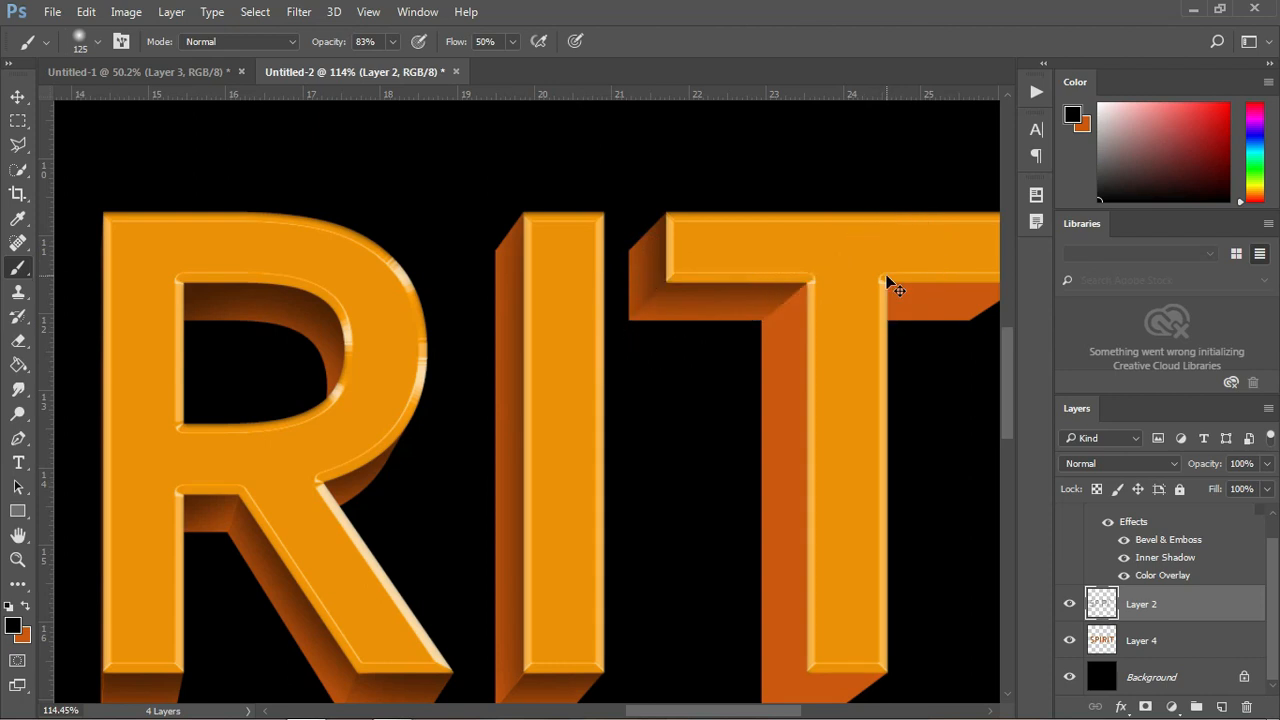
- Select the tall side face of the T's stem with the Polygonal Lasso, shade it in black along the letter's edge, and deselect
{"action": "key", "text": "l"}
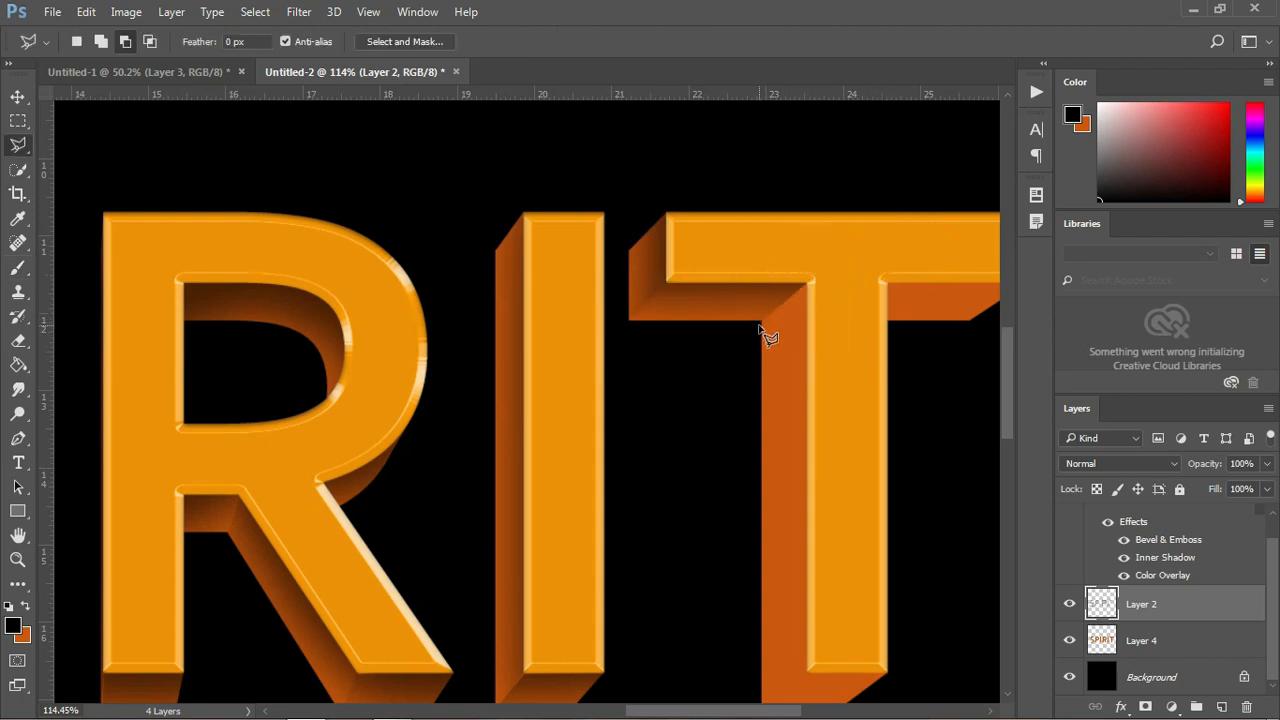
{"action": "left_click", "coordinate": [824, 272]}
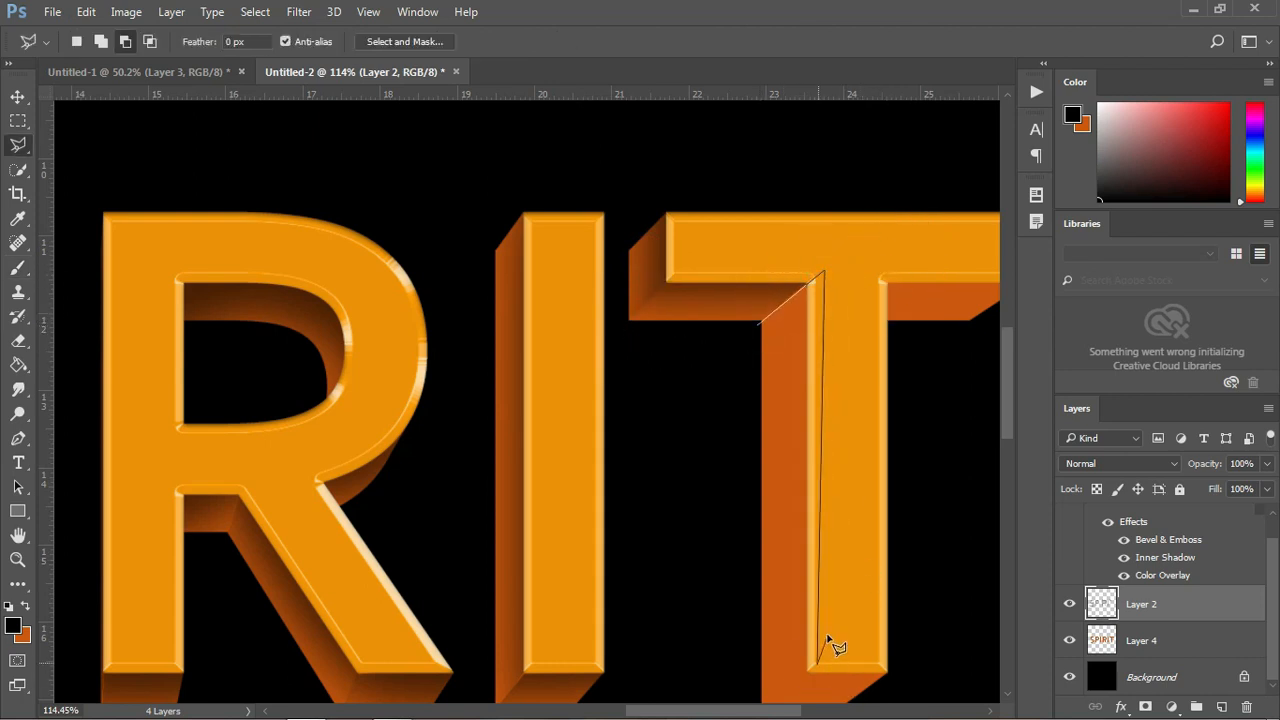
{"action": "left_click", "coordinate": [831, 629]}
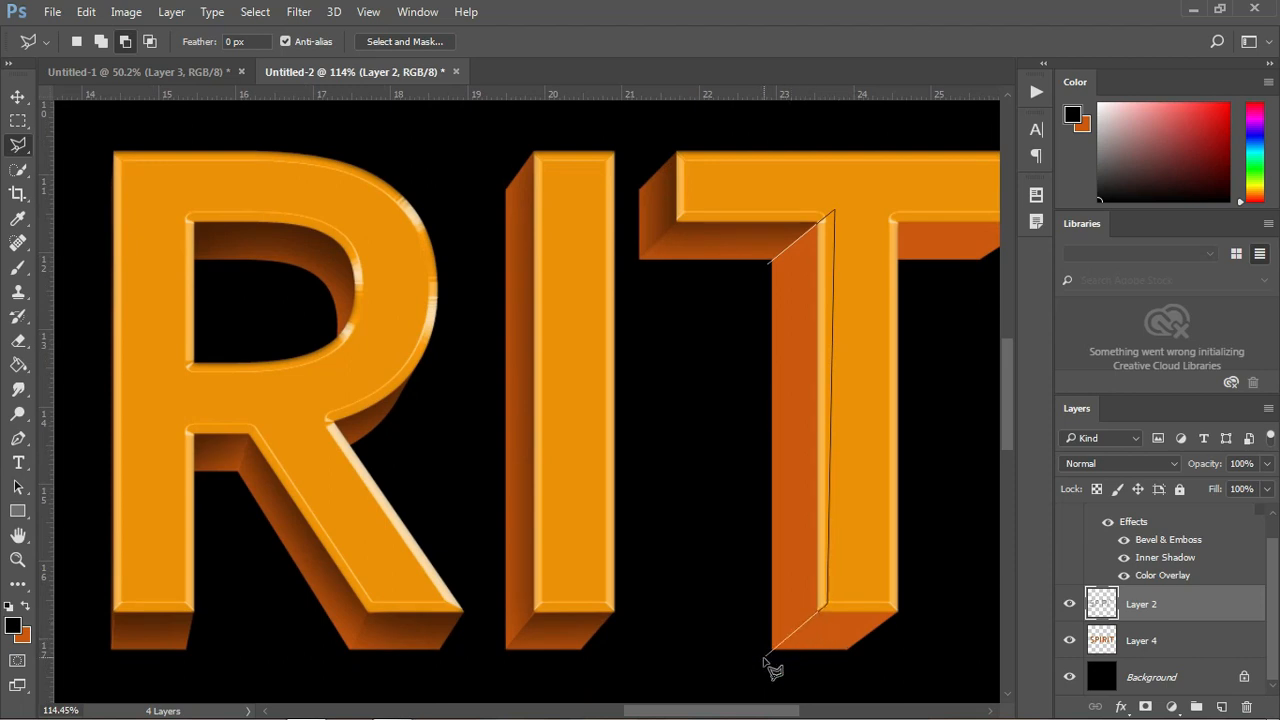
{"action": "left_click", "coordinate": [768, 268]}
{"action": "key", "text": "b"}
{"action": "mouse_move", "coordinate": [829, 257]}
{"action": "left_mouse_down"}
{"action": "mouse_move", "coordinate": [806, 686]}
{"action": "mouse_move", "coordinate": [880, 462]}
{"action": "mouse_move", "coordinate": [843, 206]}
{"action": "mouse_move", "coordinate": [846, 677]}
{"action": "left_mouse_up"}
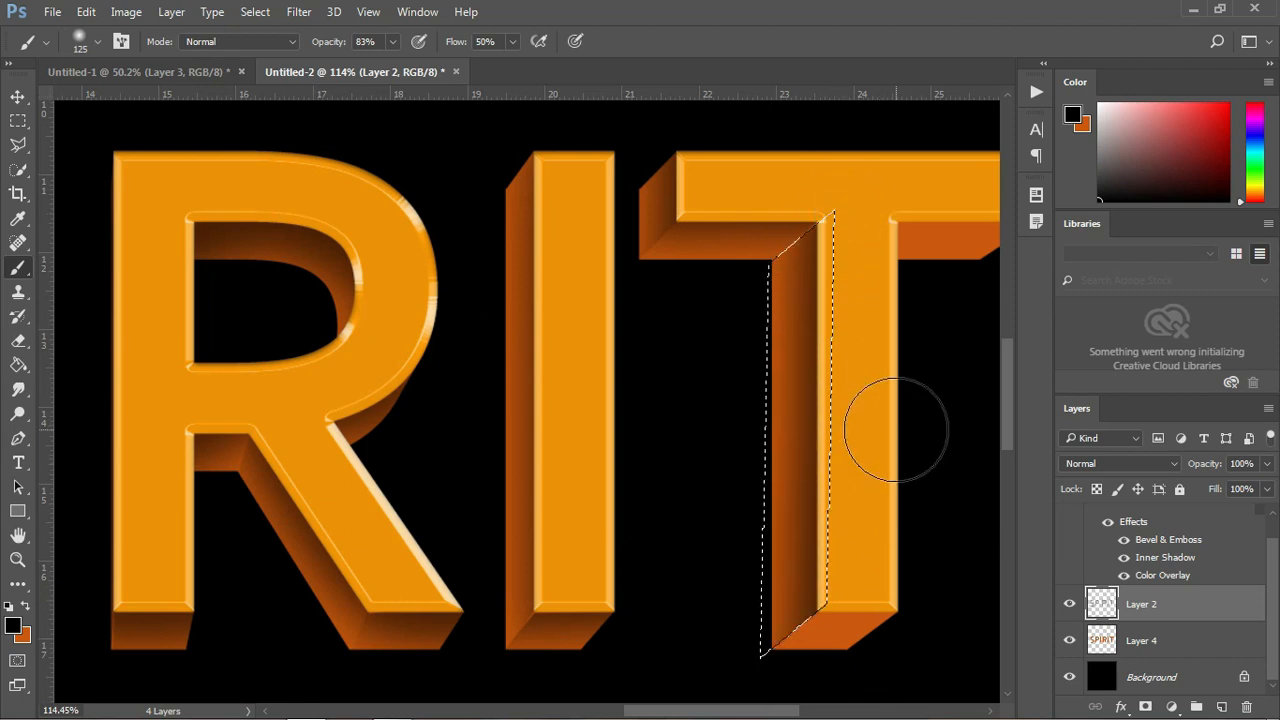
{"action": "key", "text": "ctrl+d"}
- Select the bottom face of the T's stem with the Polygonal Lasso, shade it in black, and deselect
{"action": "key", "text": "l"}
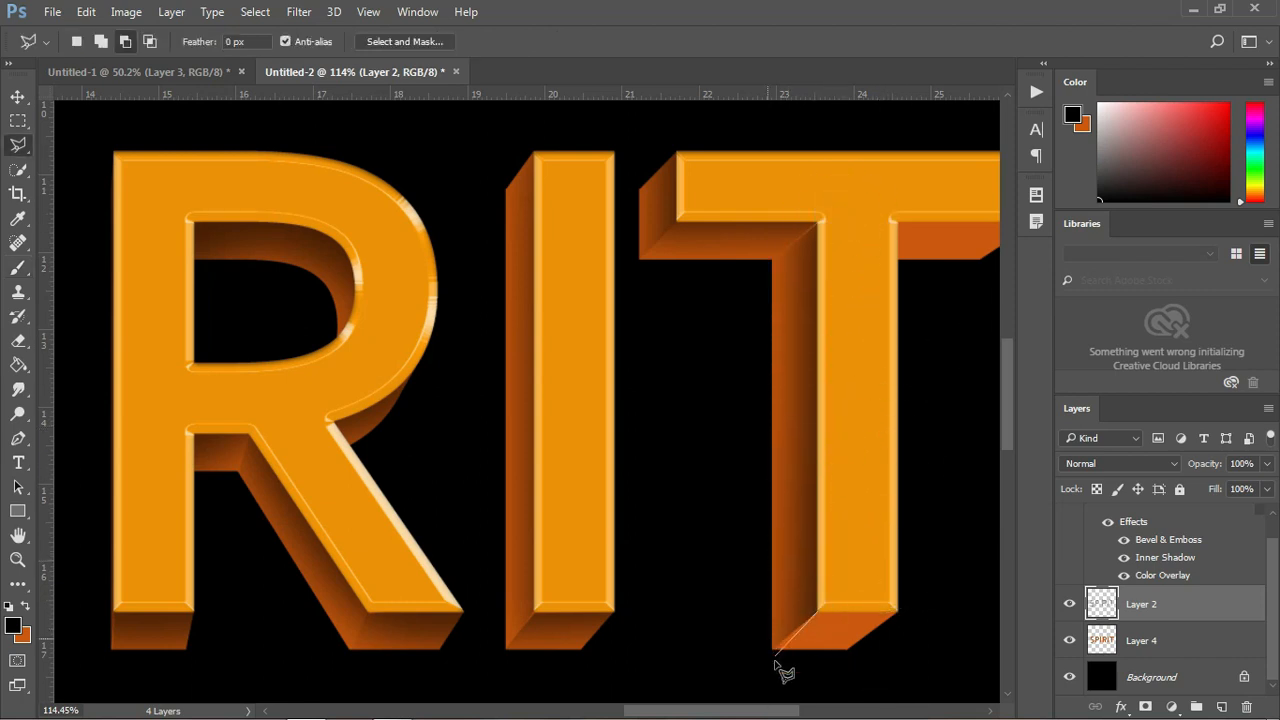
{"action": "left_click", "coordinate": [751, 667]}
{"action": "left_click", "coordinate": [868, 662]}
{"action": "left_click", "coordinate": [937, 600]}
{"action": "left_click", "coordinate": [886, 603]}
{"action": "key", "text": "b"}
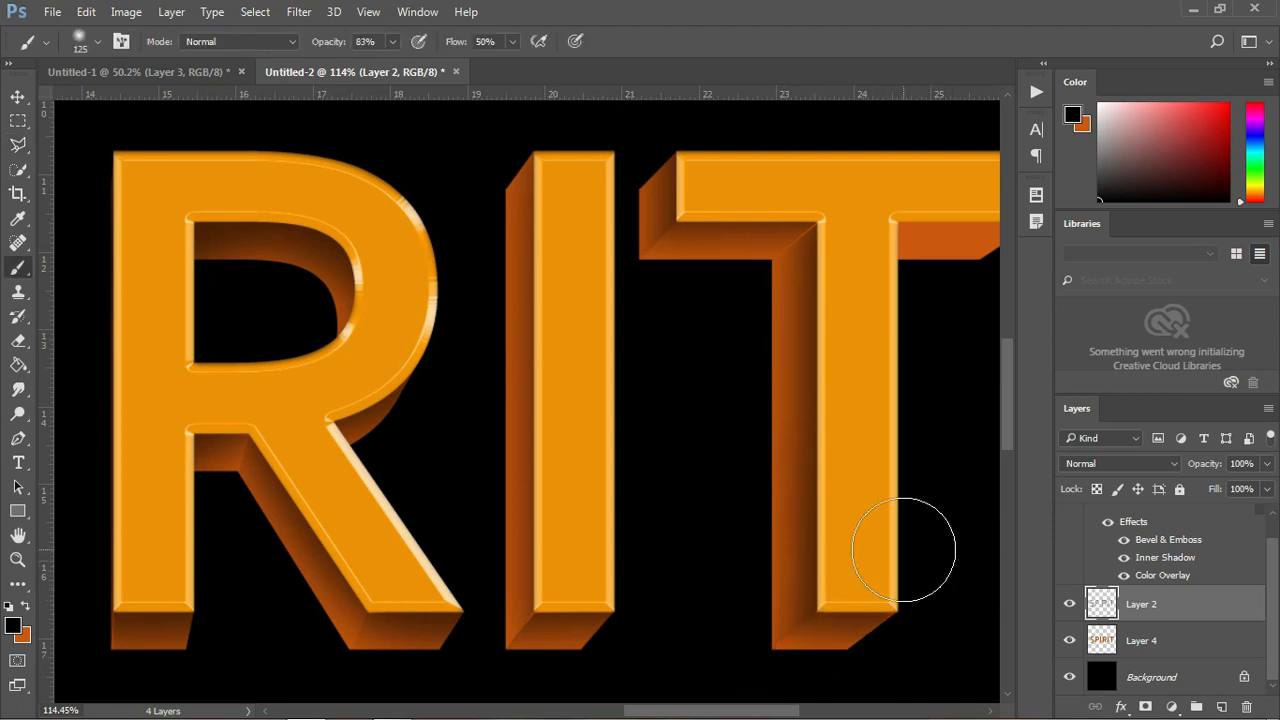
- Examine the black shading on the side faces of the SPIRIT letters, both close up and as a whole
{"action": "scroll", "coordinate": [903, 549], "scroll_direction": "right", "scroll_amount": 5}
{"action": "scroll", "coordinate": [746, 631], "scroll_direction": "up", "scroll_amount": 3}
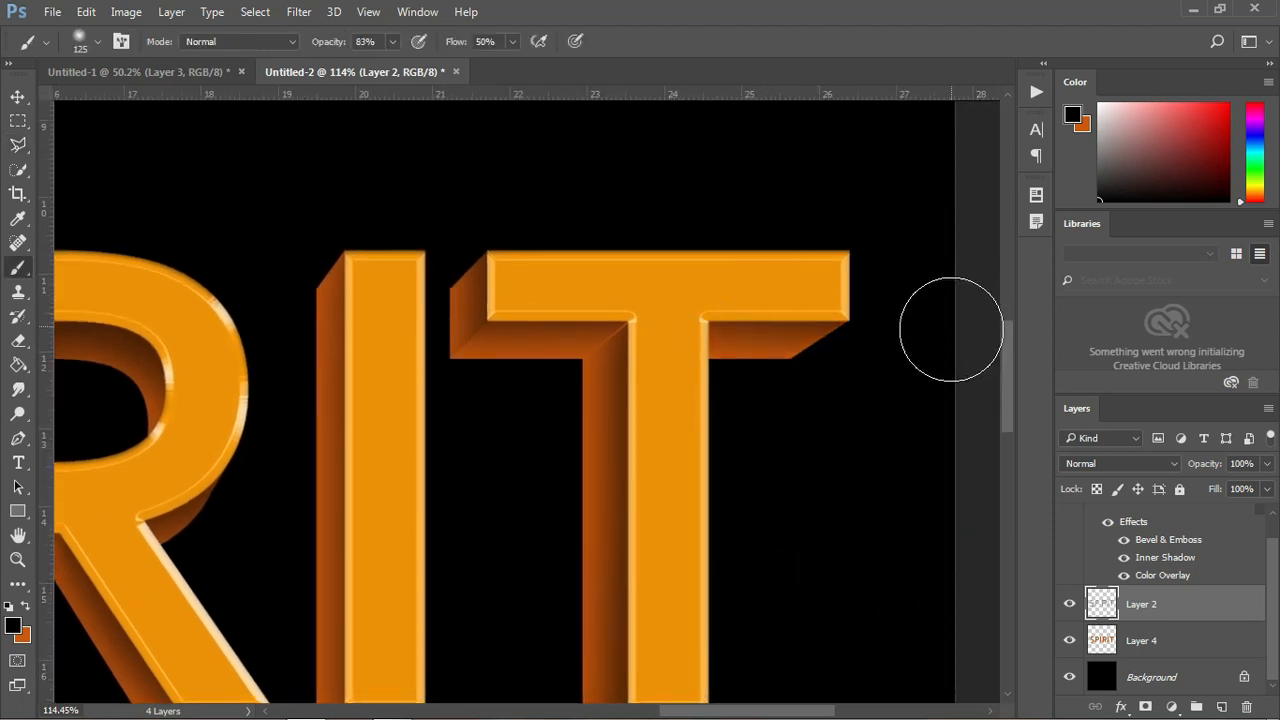
{"action": "scroll", "coordinate": [814, 414], "scroll_direction": "down", "scroll_amount": 6}
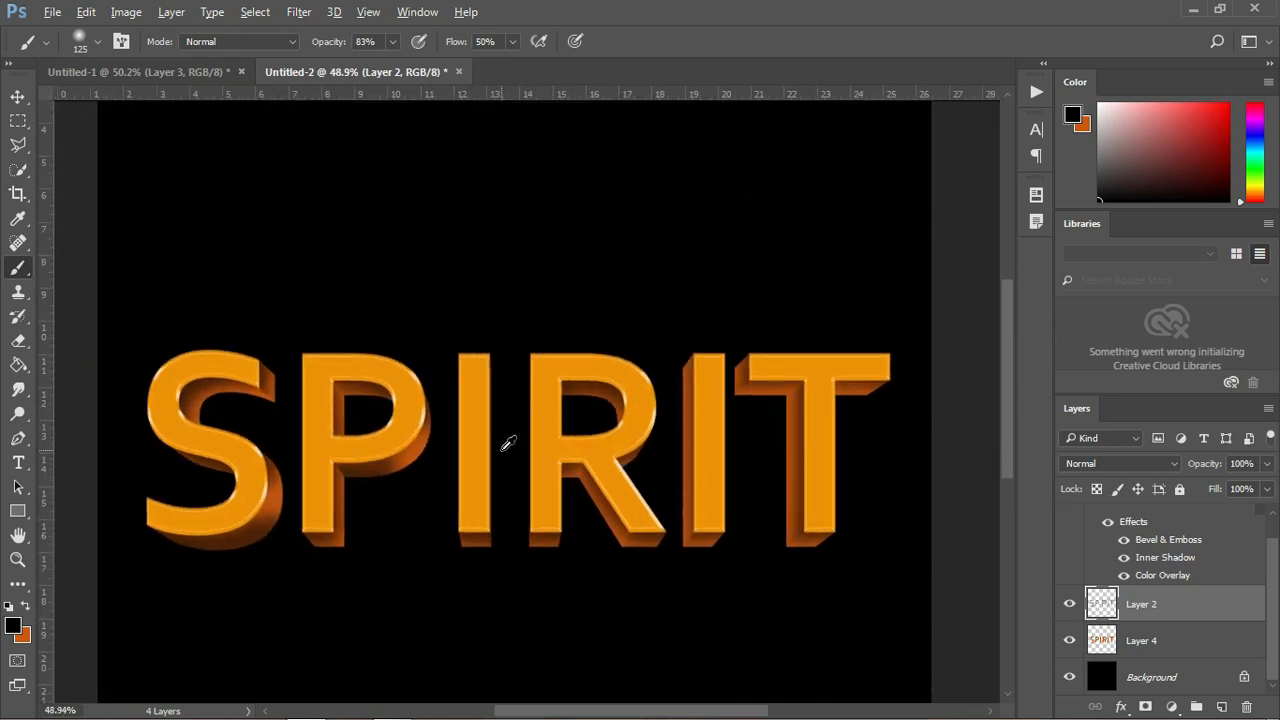
{"action": "scroll", "coordinate": [508, 443], "scroll_direction": "down", "scroll_amount": 1}
{"action": "scroll", "coordinate": [528, 458], "scroll_direction": "down", "scroll_amount": 1}
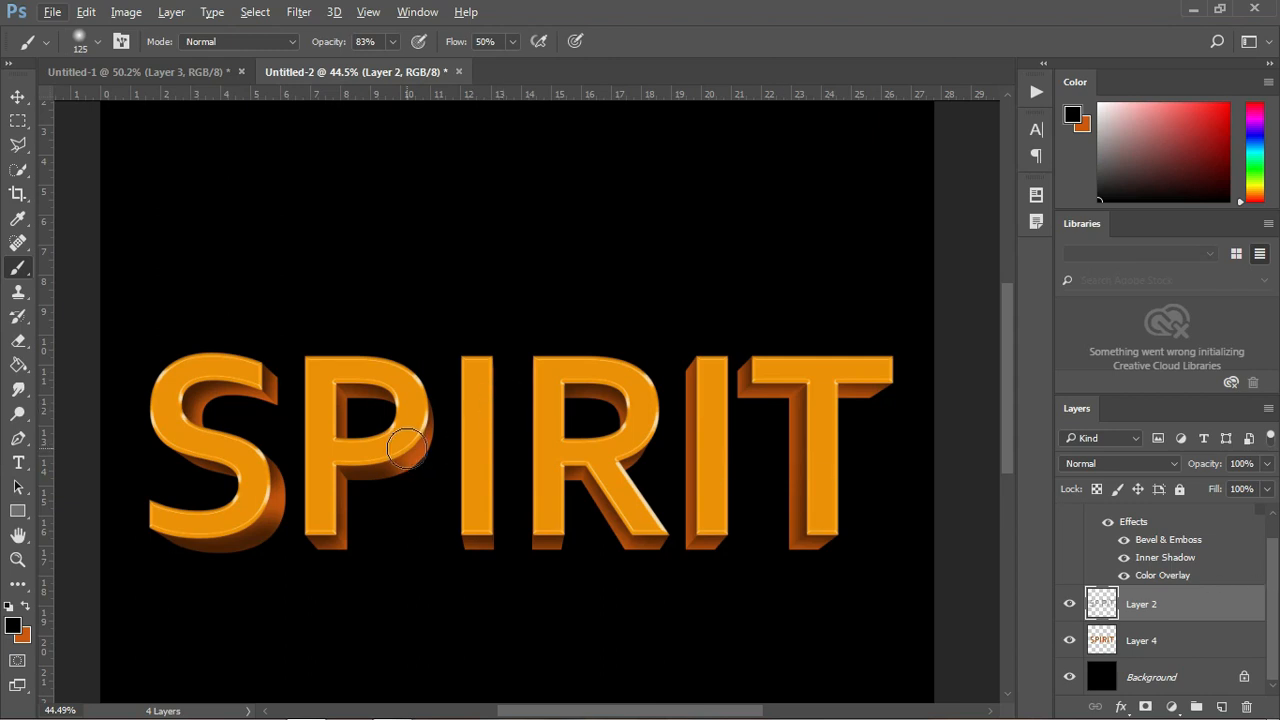
{"action": "scroll", "coordinate": [407, 447], "scroll_direction": "up", "scroll_amount": 5}
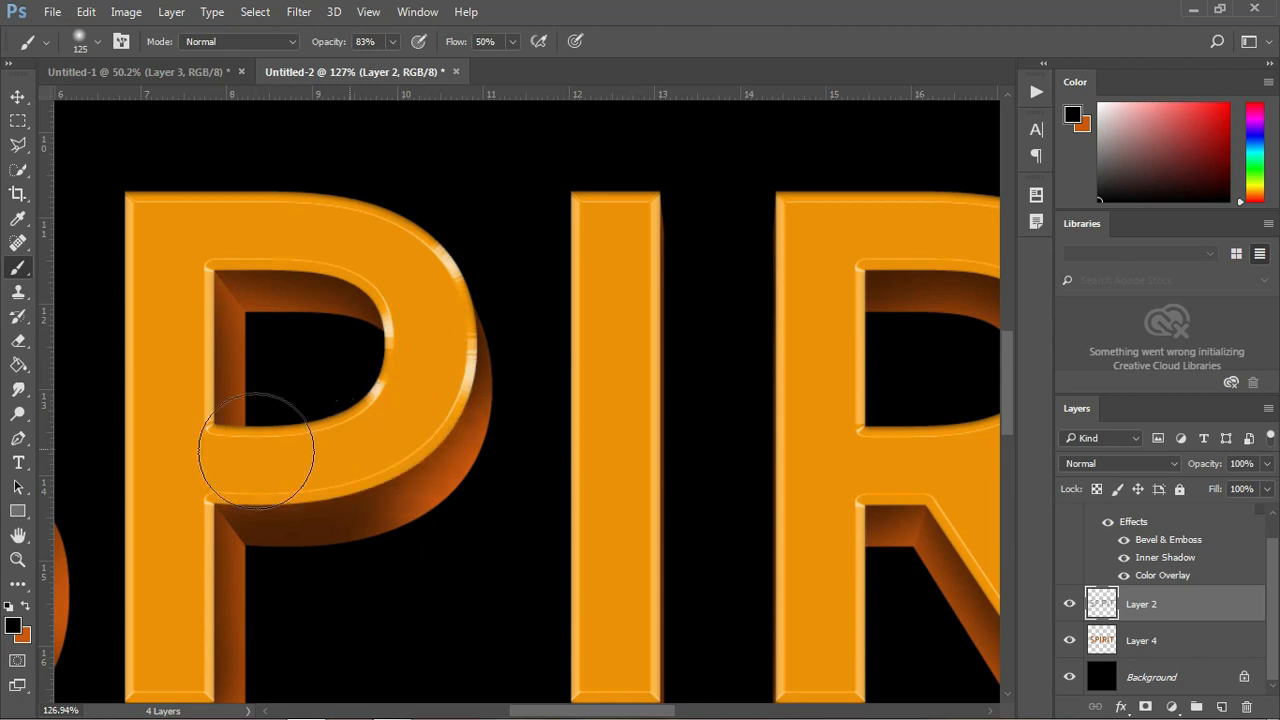
{"action": "mouse_move", "coordinate": [616, 459]}
{"action": "left_mouse_down"}
{"action": "mouse_move", "coordinate": [786, 434]}
{"action": "mouse_move", "coordinate": [400, 423]}
{"action": "left_mouse_up"}
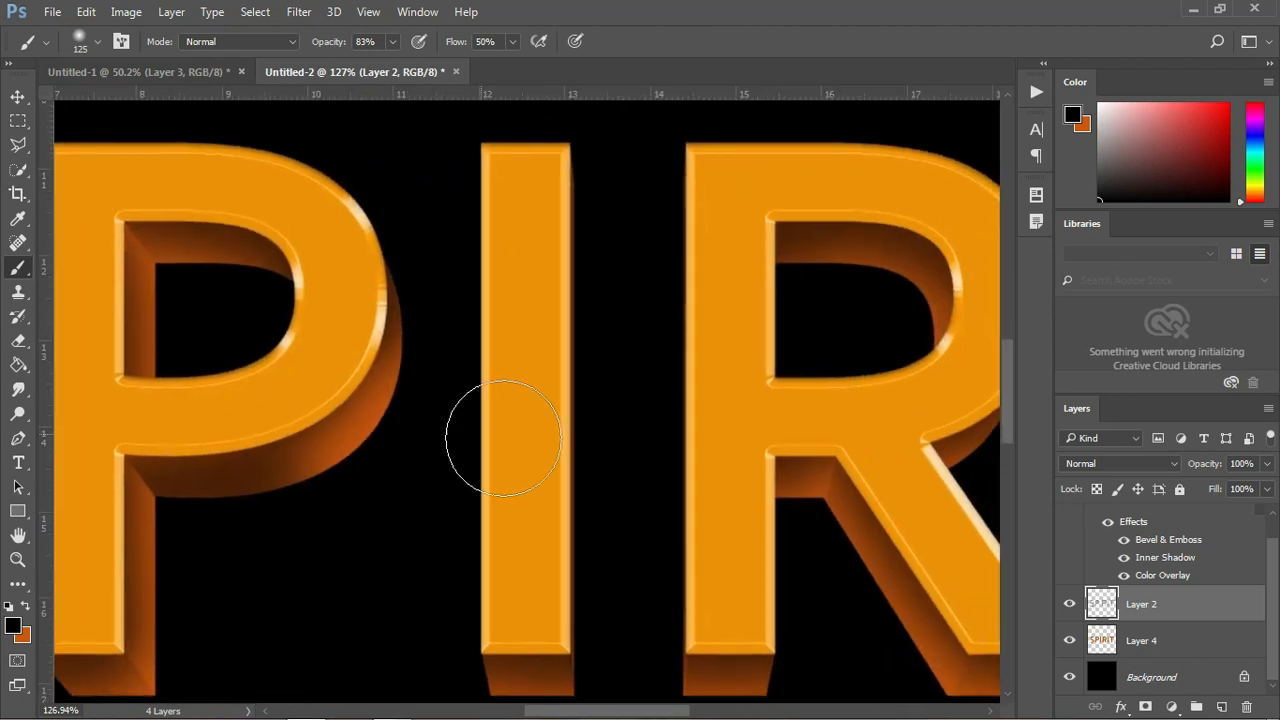
{"action": "scroll", "coordinate": [510, 440], "scroll_direction": "down", "scroll_amount": 10}
{"action": "scroll", "coordinate": [496, 455], "scroll_direction": "up", "scroll_amount": 1}
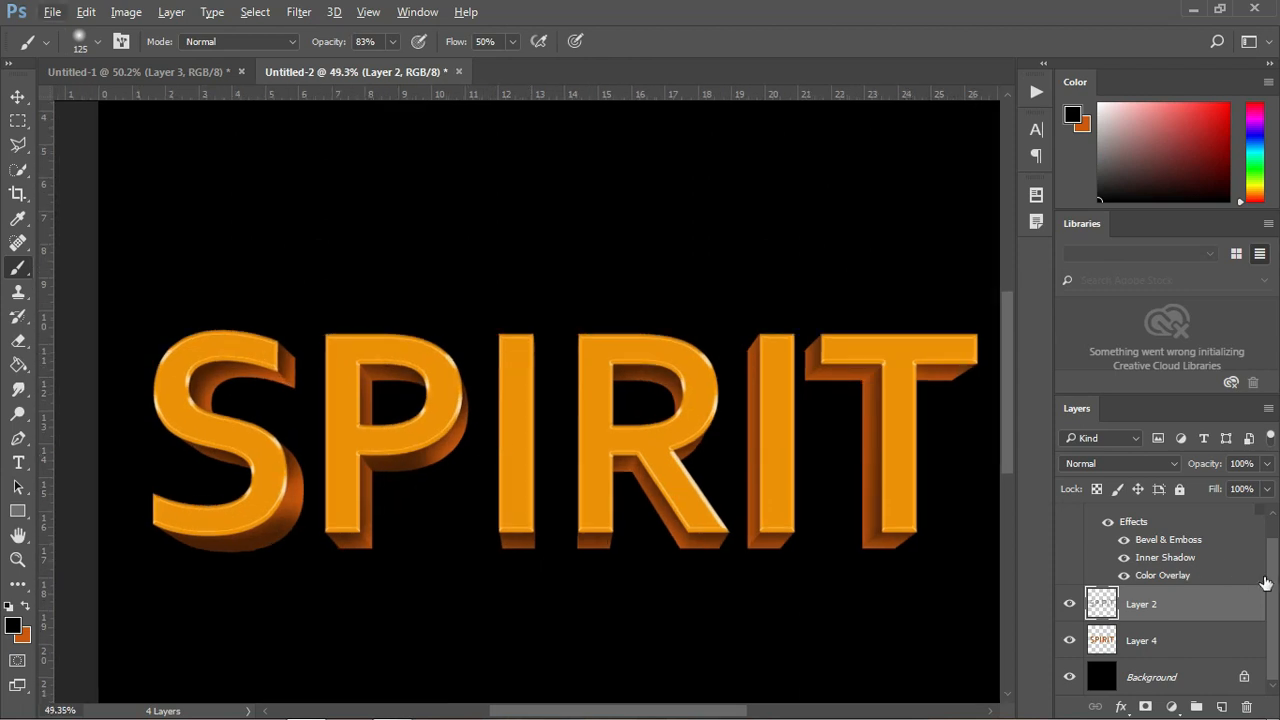
- Add a new layer above the spirit copy text layer and set the foreground colour to white (ffffff)
{"action": "scroll", "coordinate": [1265, 583], "scroll_direction": "up", "scroll_amount": 1}
{"action": "left_click", "coordinate": [1145, 551]}
{"action": "left_click", "coordinate": [1224, 706]}
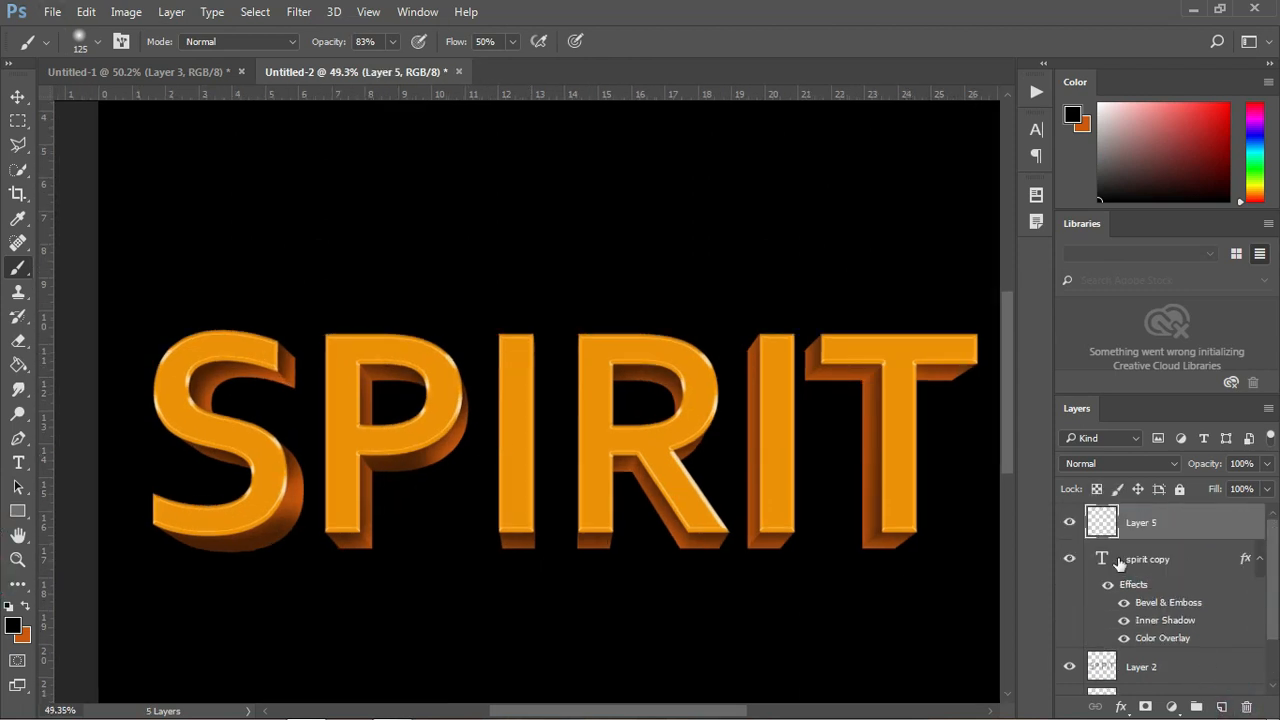
{"action": "left_click", "coordinate": [13, 625]}
{"action": "left_click", "coordinate": [522, 61]}
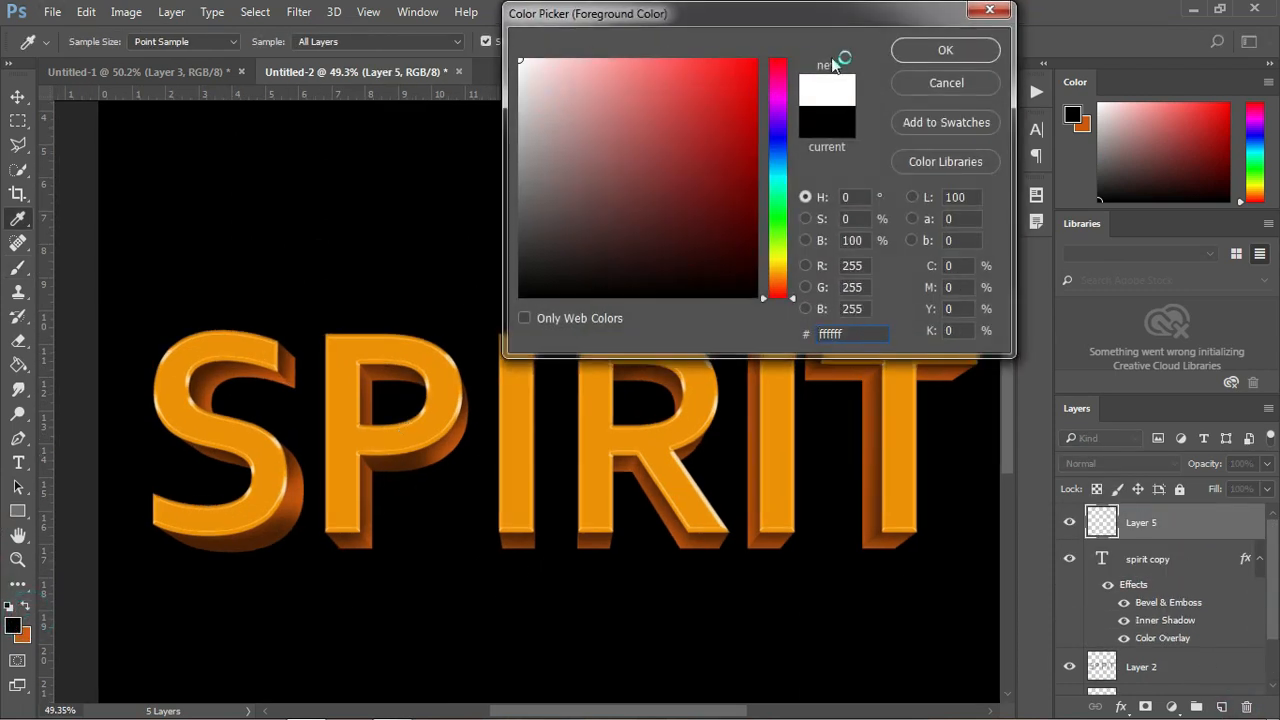
{"action": "left_click", "coordinate": [930, 52]}
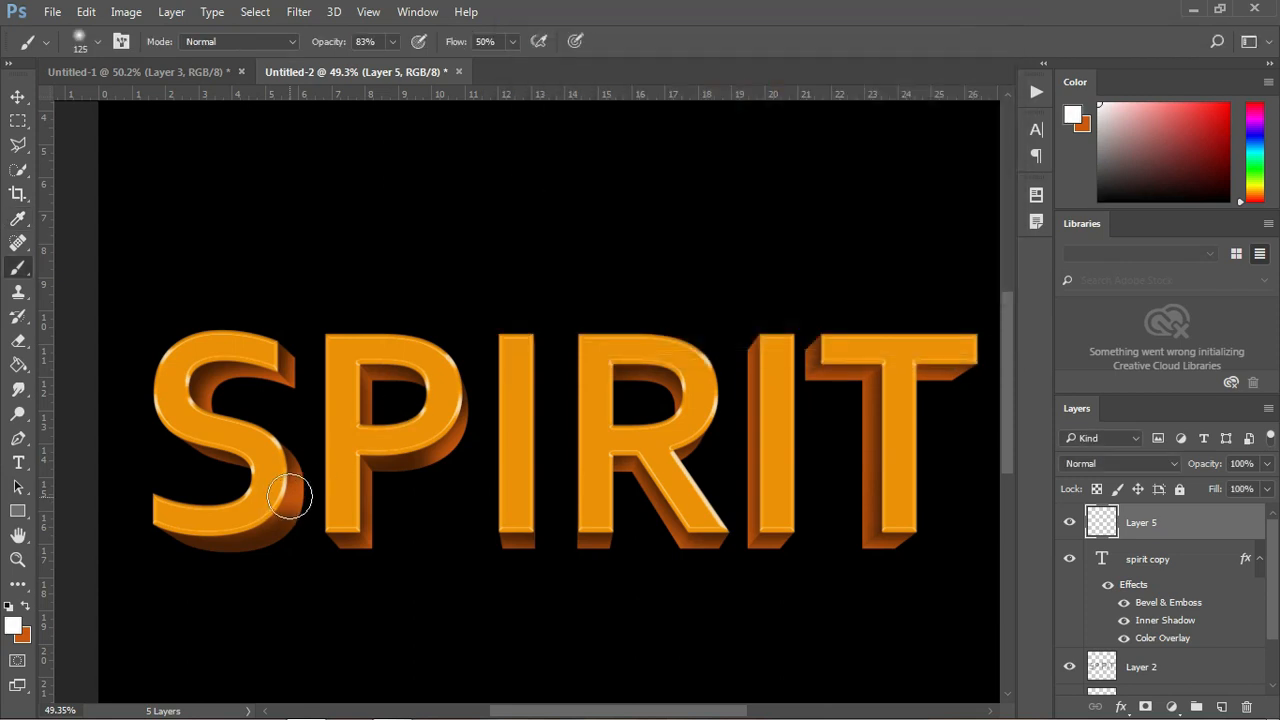
- Try soft white highlights on the side faces of the S, T, second I and P, using a new layer above Layer 2
{"action": "left_click", "coordinate": [287, 493]}
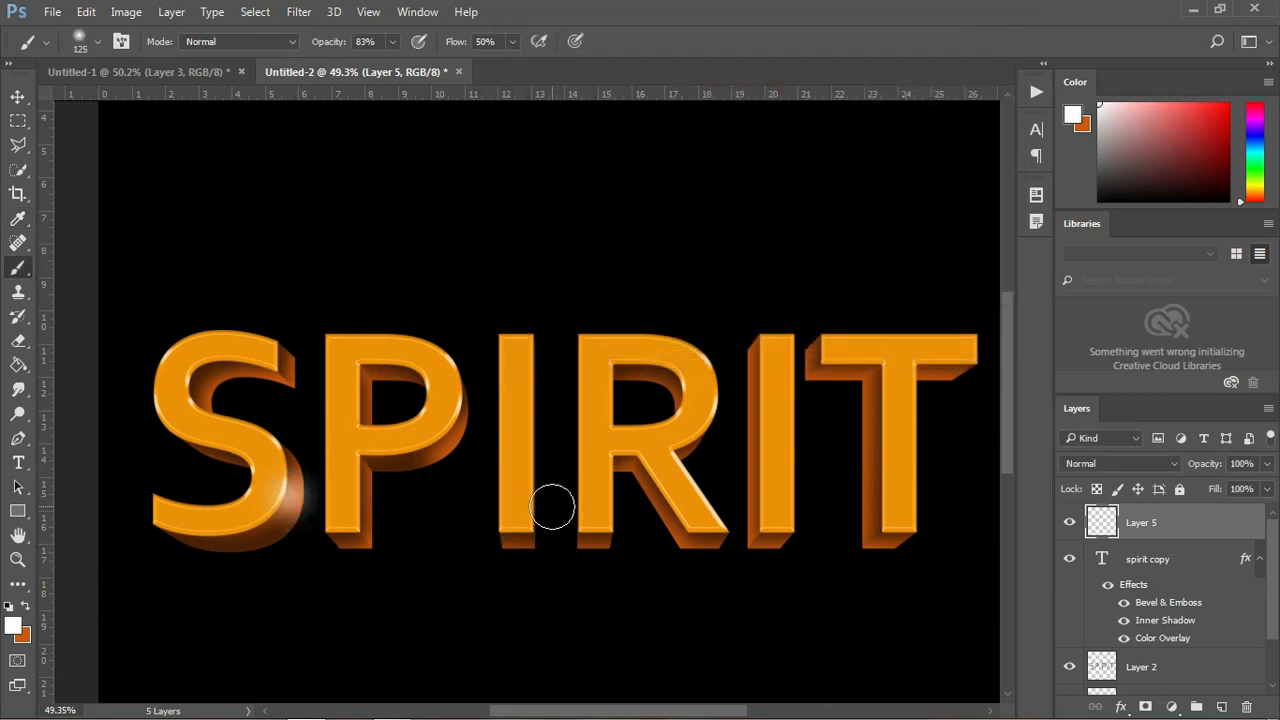
{"action": "key", "text": "ctrl+z"}
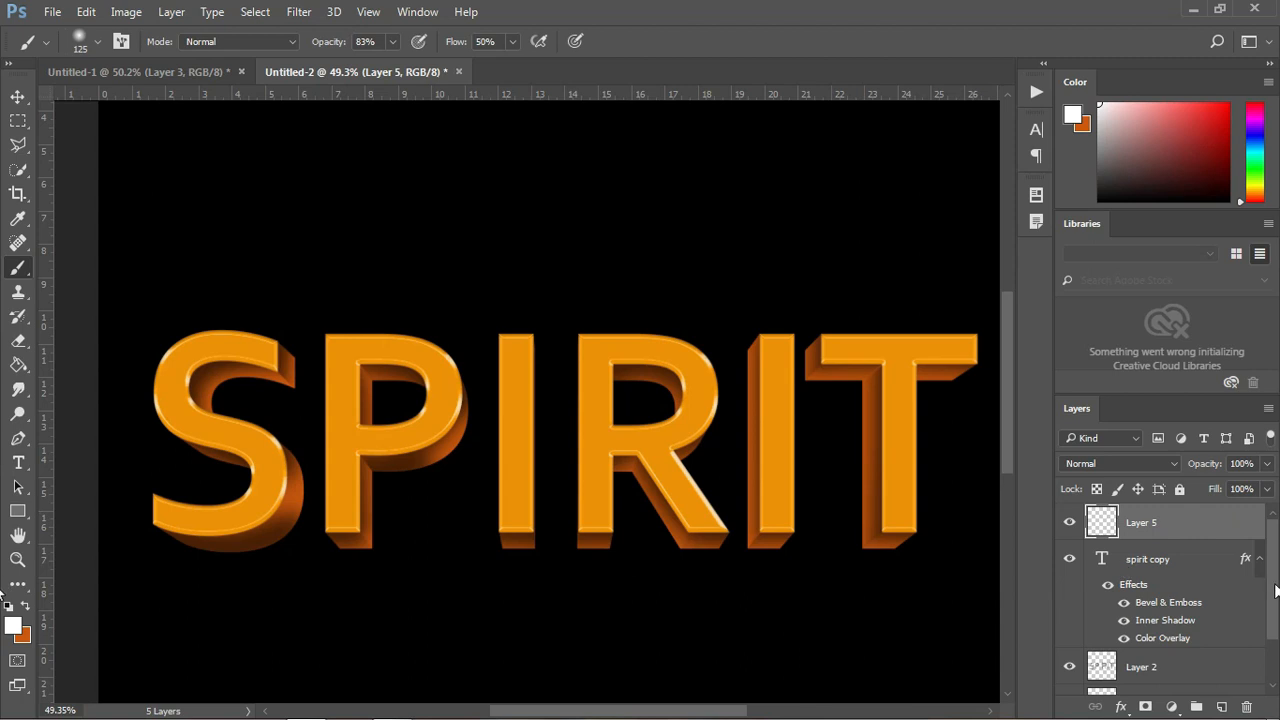
{"action": "scroll", "coordinate": [1276, 591], "scroll_direction": "down", "scroll_amount": 2}
{"action": "left_click", "coordinate": [1174, 606]}
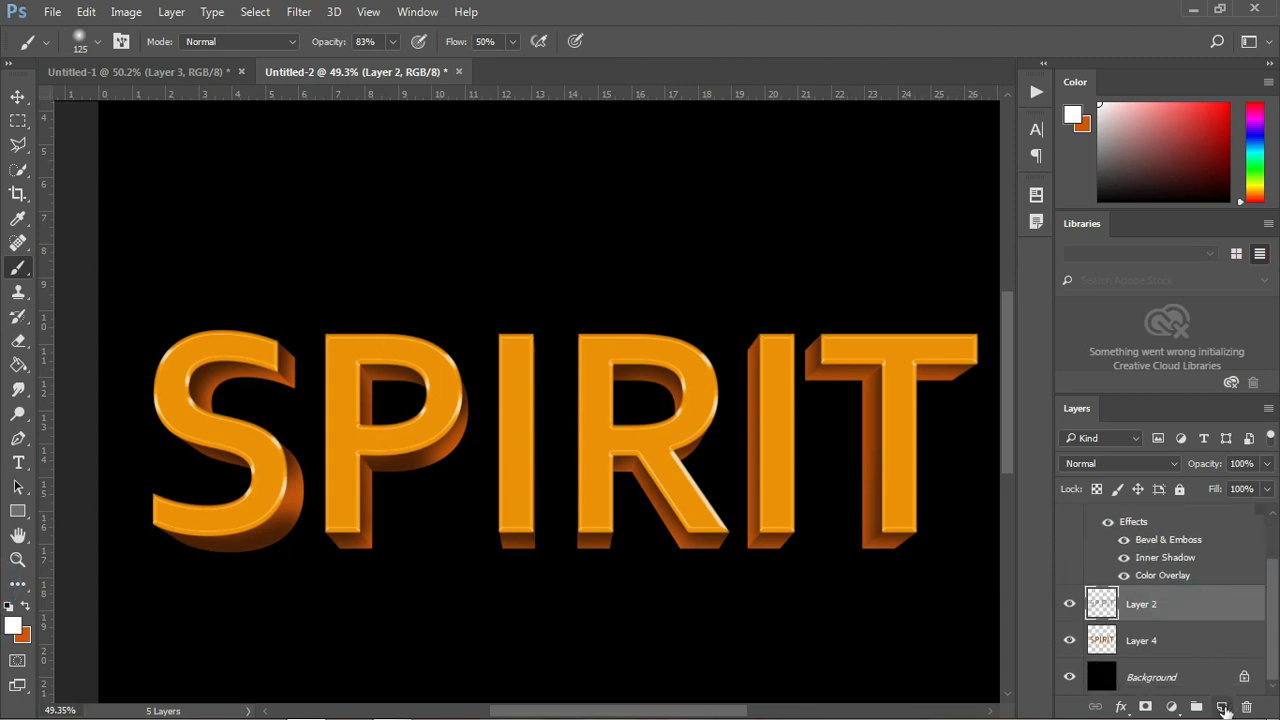
{"action": "left_click", "coordinate": [1222, 707]}
{"action": "left_click", "coordinate": [286, 494]}
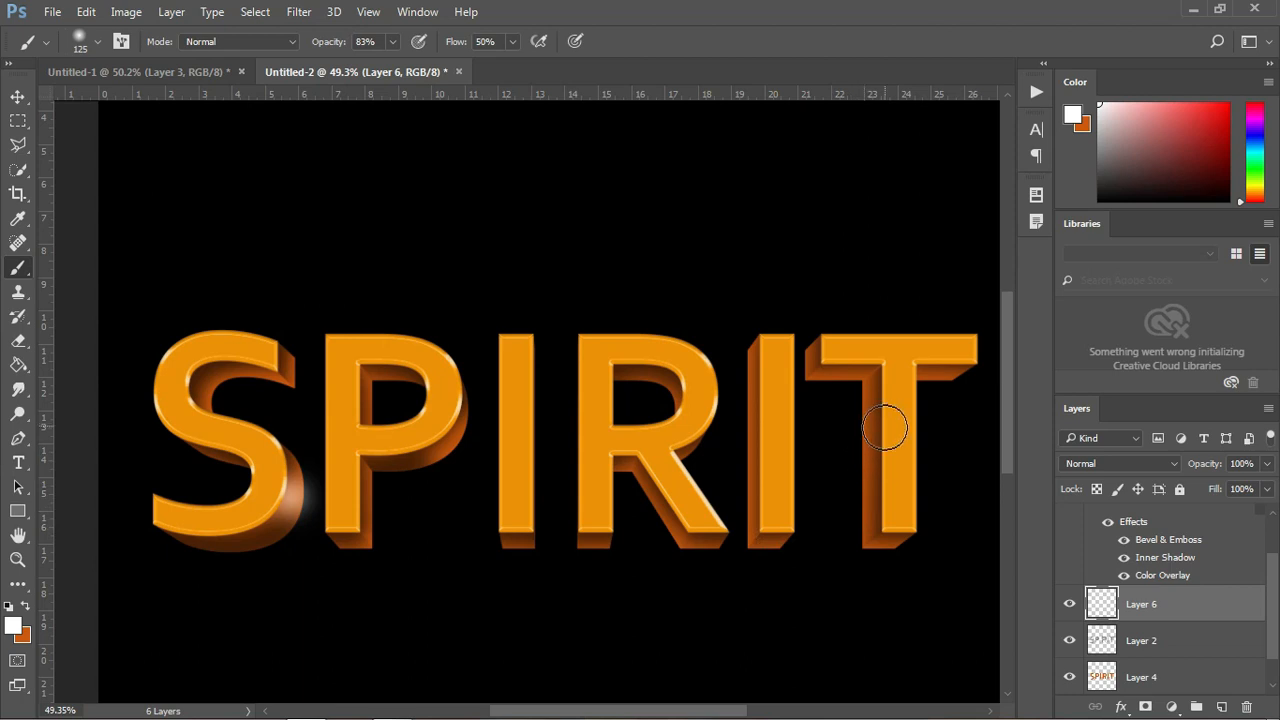
{"action": "left_click_drag", "start_coordinate": [884, 428], "coordinate": [879, 486]}
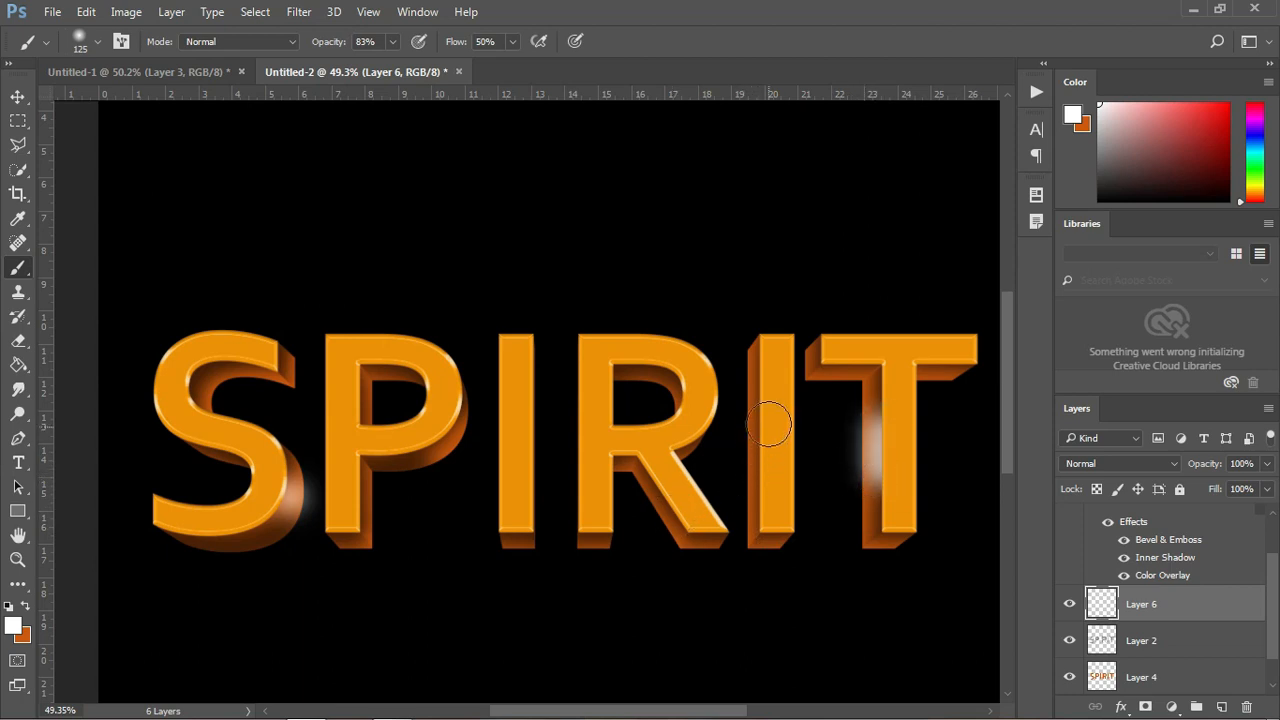
{"action": "left_click_drag", "start_coordinate": [770, 415], "coordinate": [768, 465]}
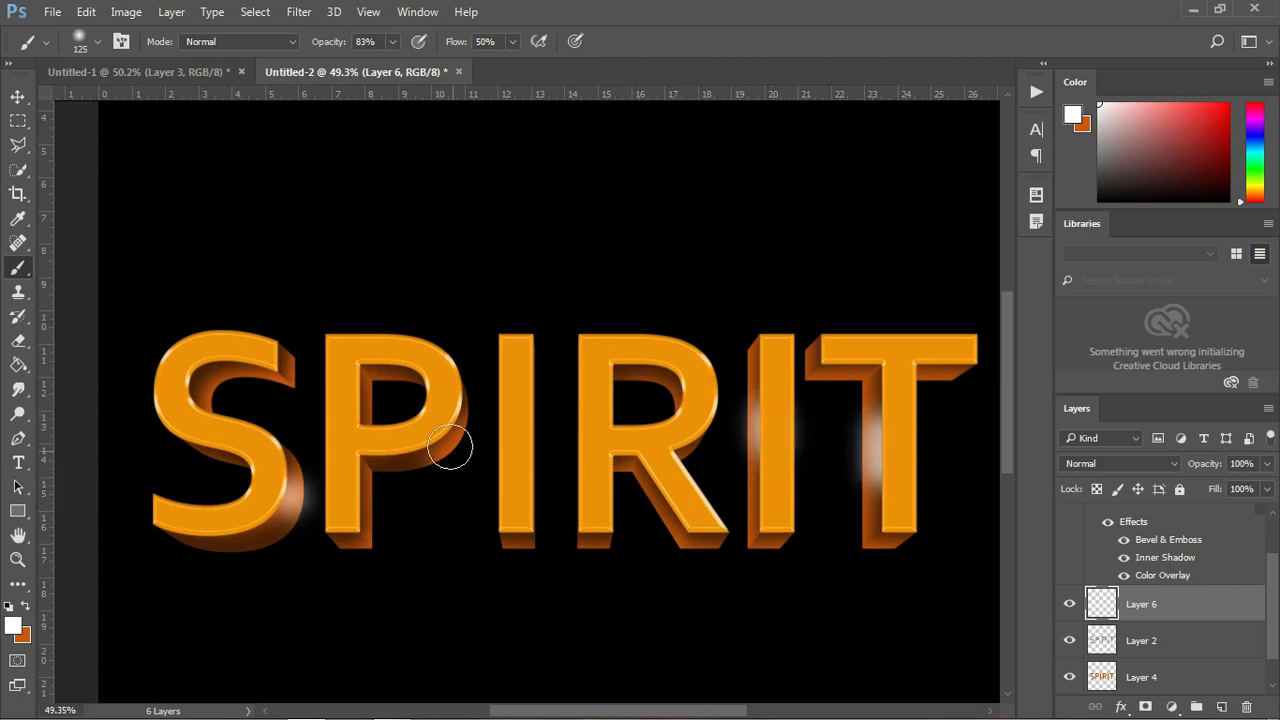
{"action": "left_click_drag", "start_coordinate": [443, 437], "coordinate": [455, 446]}
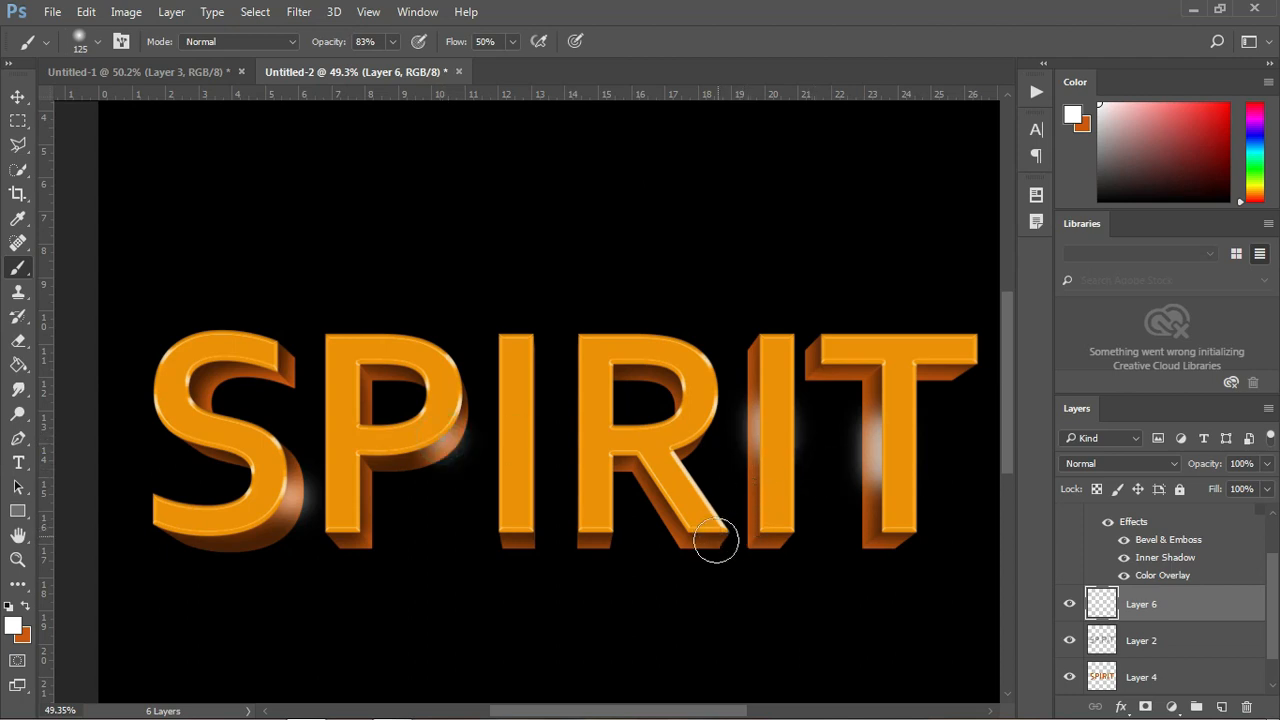
- Try the Screen and Overlay blend modes on the side-face highlight layer, and delete that layer
{"action": "left_click", "coordinate": [1125, 464]}
{"action": "left_click", "coordinate": [1076, 213]}
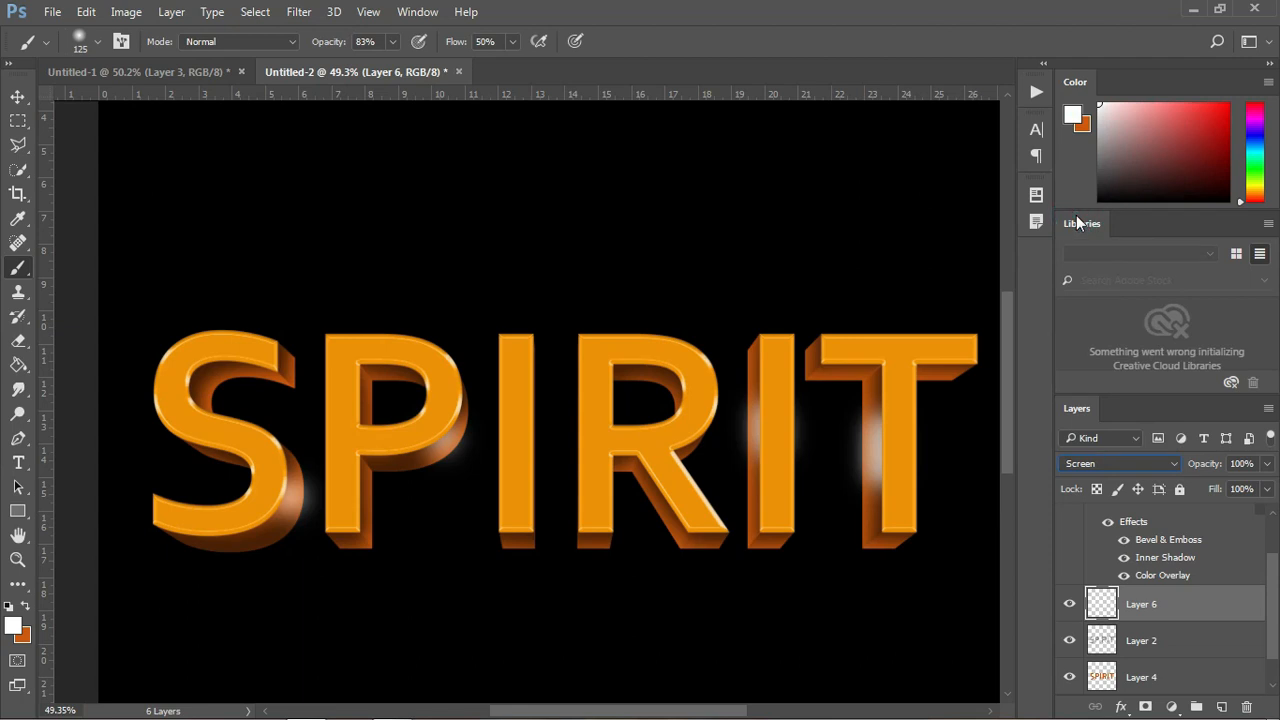
{"action": "left_click", "coordinate": [1090, 463]}
{"action": "left_click", "coordinate": [1084, 262]}
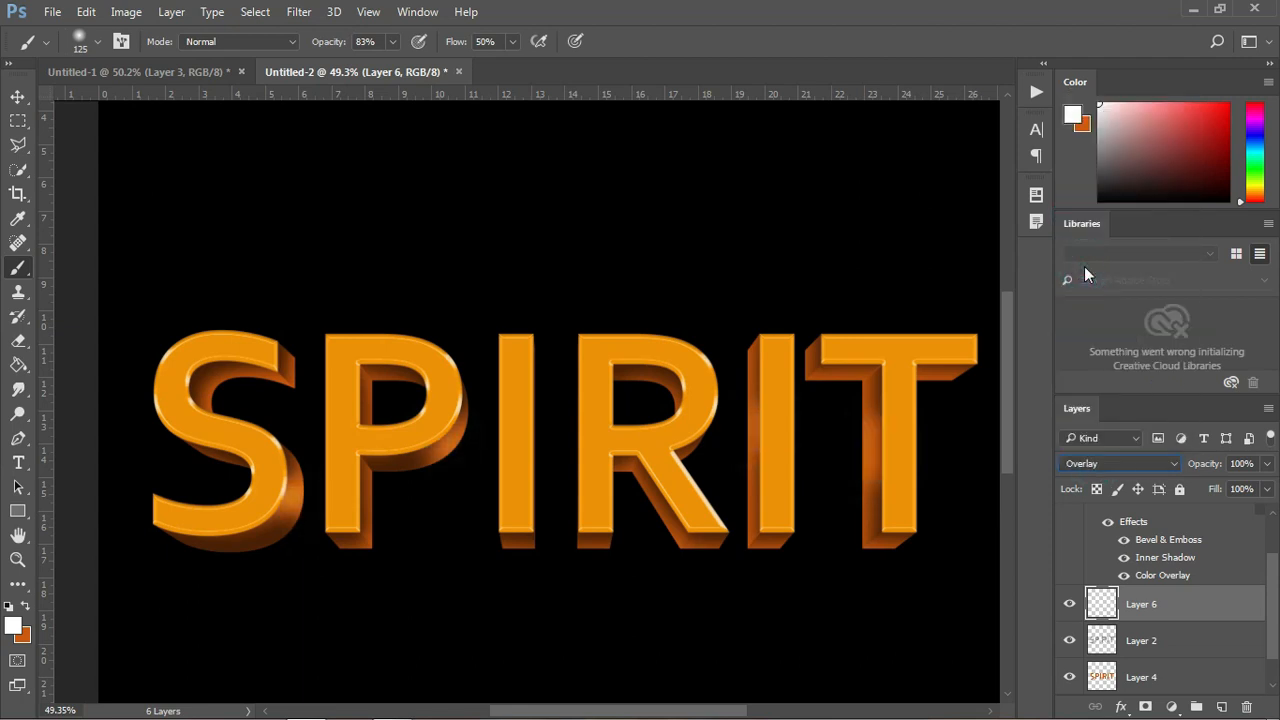
{"action": "left_click", "coordinate": [1069, 604]}
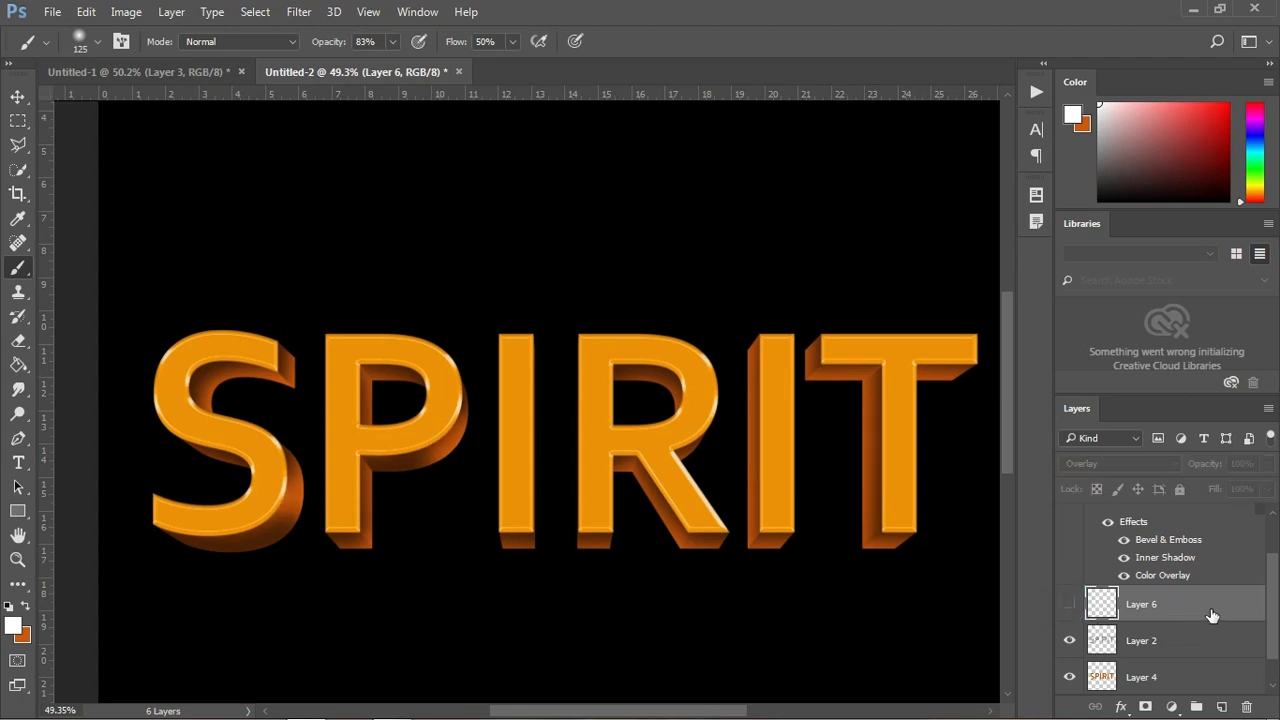
{"action": "key", "text": "Delete"}
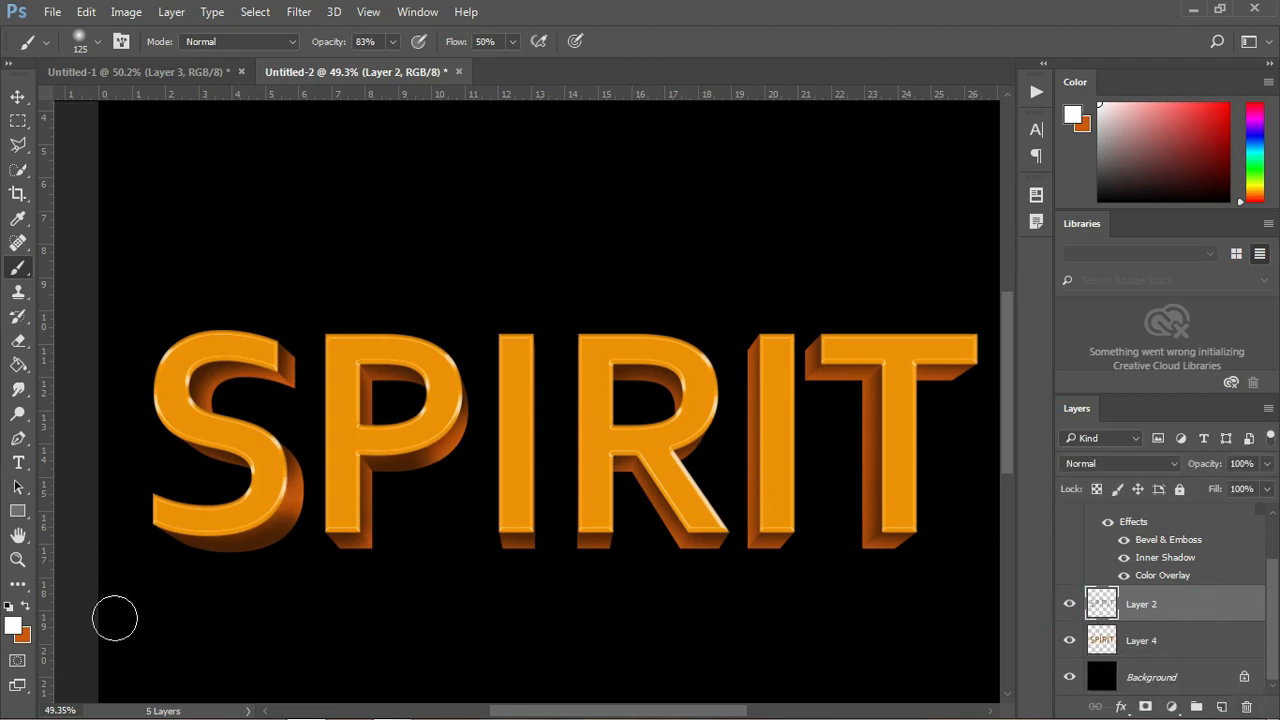
- Set the foreground colour to black (000000) and darken the second I's side face along the letter's edge on Layer 2
{"action": "left_click", "coordinate": [13, 625]}
{"action": "type", "text": "000000"}
{"action": "left_click", "coordinate": [986, 48]}
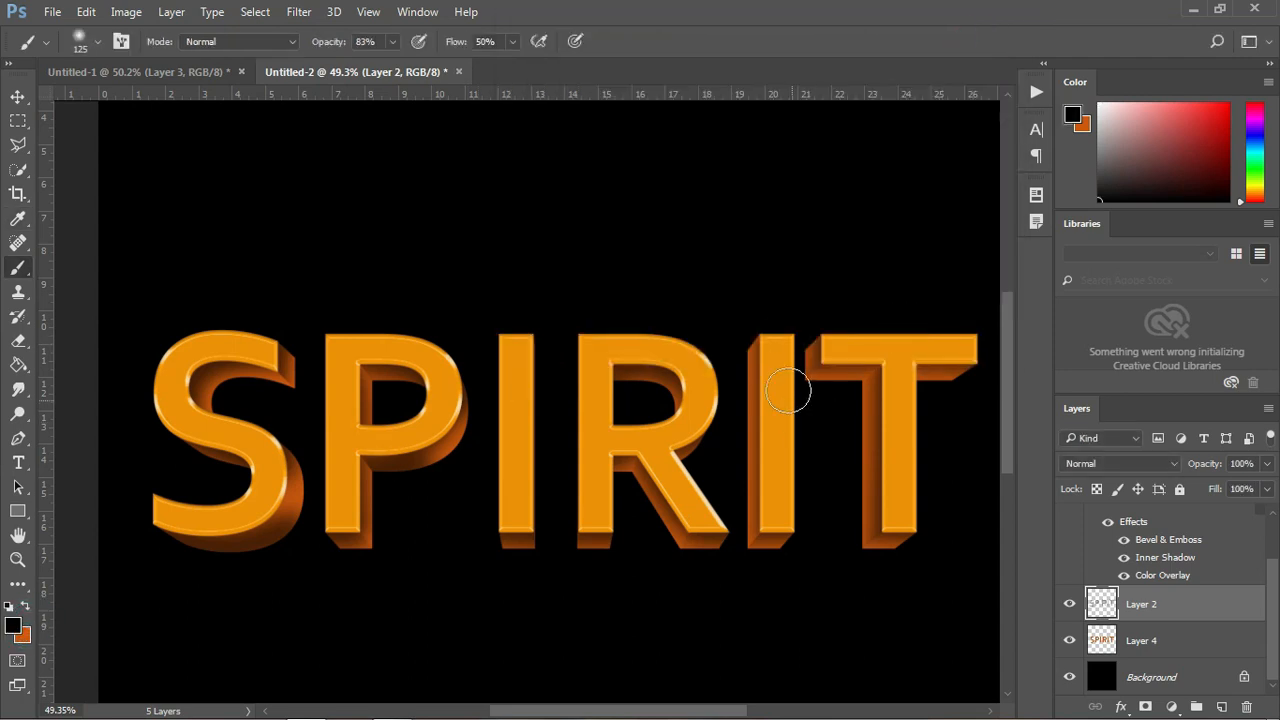
{"action": "left_click_drag", "start_coordinate": [765, 350], "coordinate": [765, 518]}
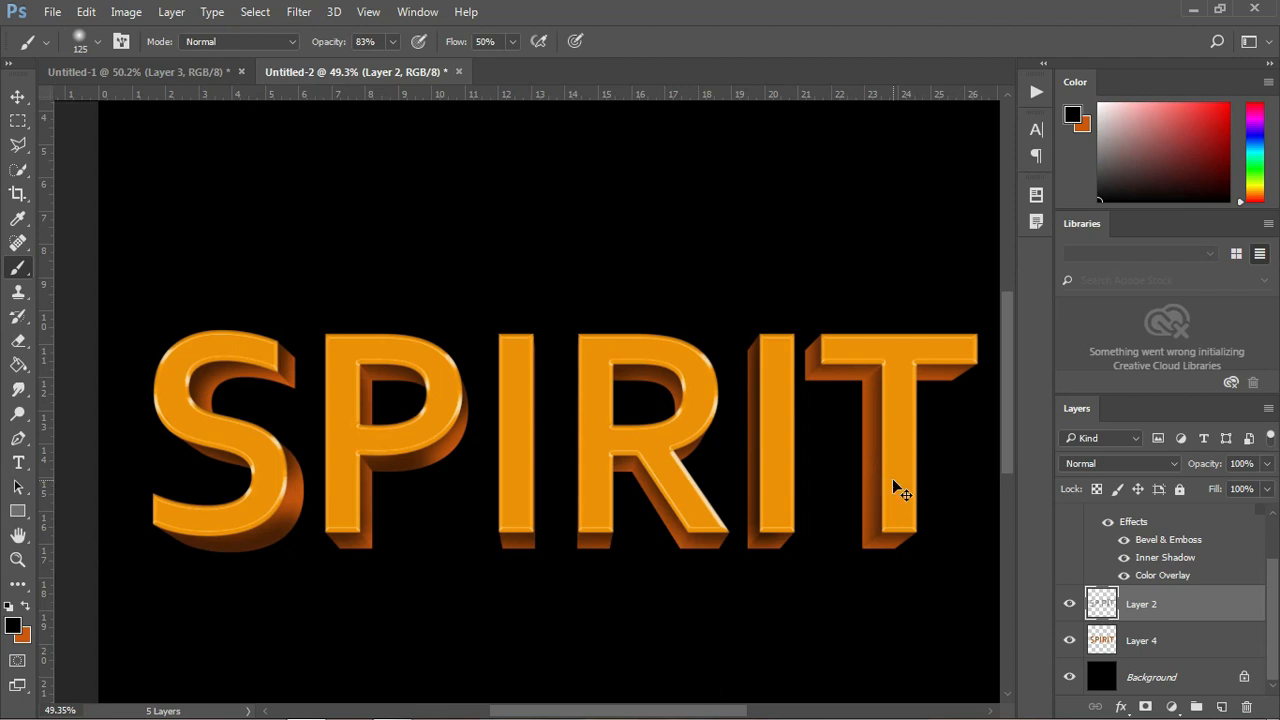
{"action": "key", "text": "ctrl+z"}
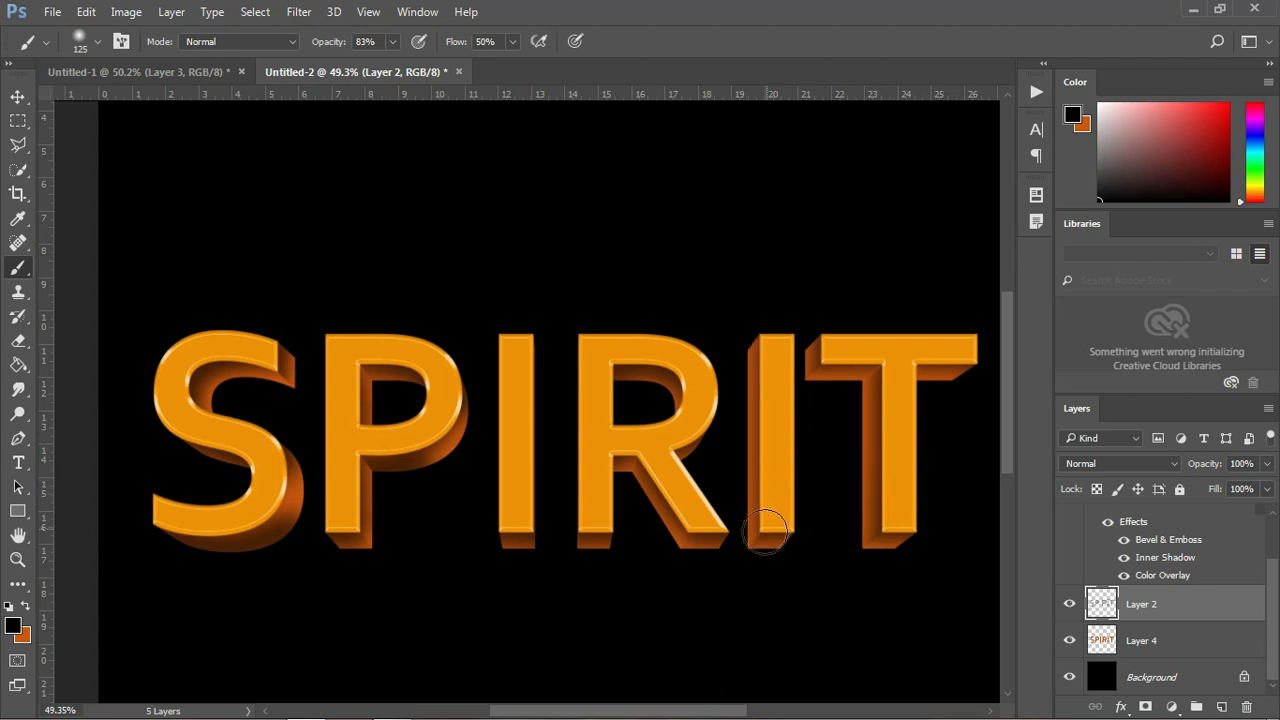
{"action": "left_click_drag", "start_coordinate": [771, 334], "coordinate": [776, 509]}
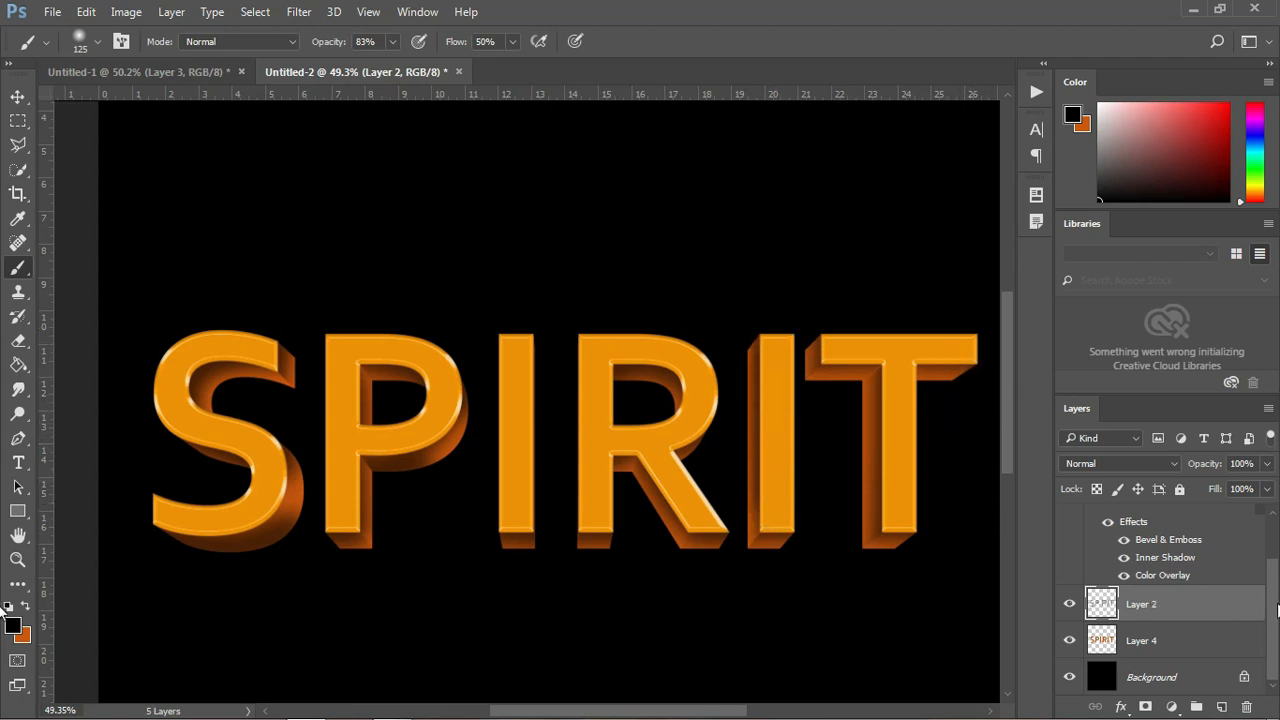
- Make Layer 5 active and set the Brush's foreground colour to white (ffffff)
{"action": "scroll", "coordinate": [1171, 560], "scroll_direction": "up", "scroll_amount": 2}
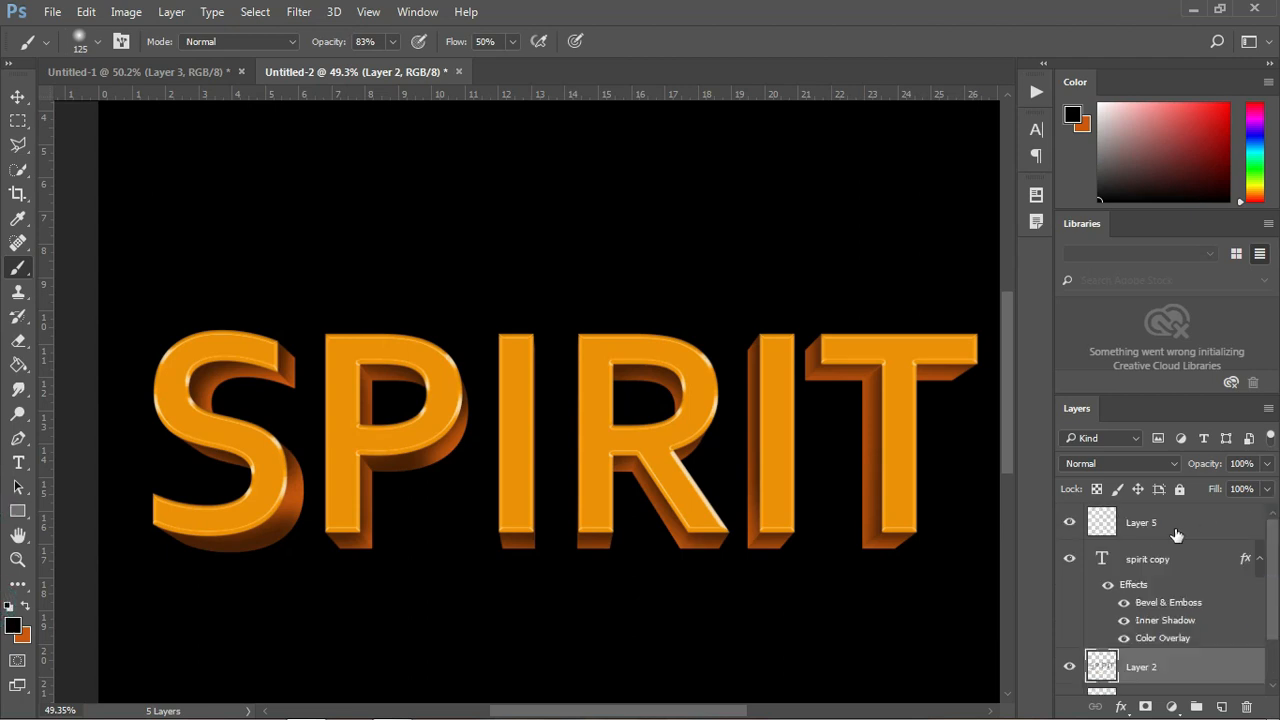
{"action": "left_click", "coordinate": [1095, 525]}
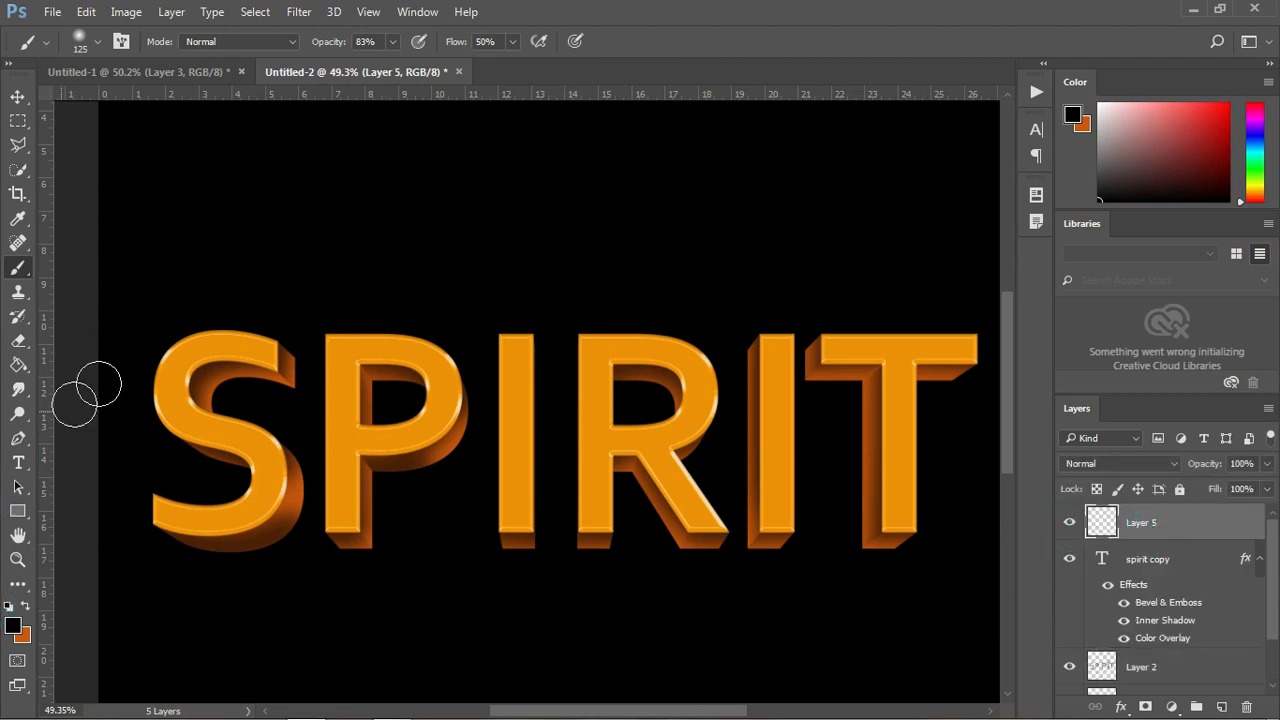
{"action": "left_click", "coordinate": [13, 625]}
{"action": "left_click_drag", "start_coordinate": [551, 91], "coordinate": [518, 59]}
{"action": "left_click", "coordinate": [945, 50]}
{"action": "key", "text": "b"}
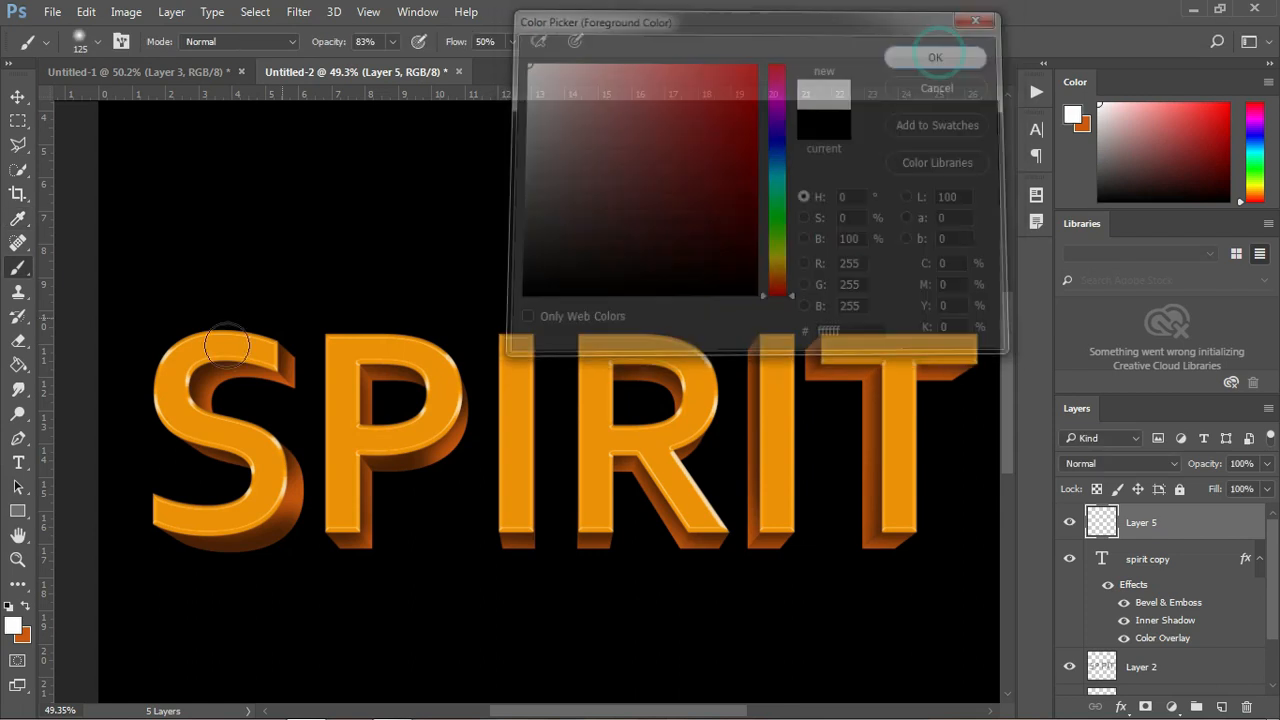
- Paint a zigzag of straight, soft white diagonal strokes across all the SPIRIT letters and set Layer 5's blend mode to Overlay
{"action": "left_click", "coordinate": [311, 262]}
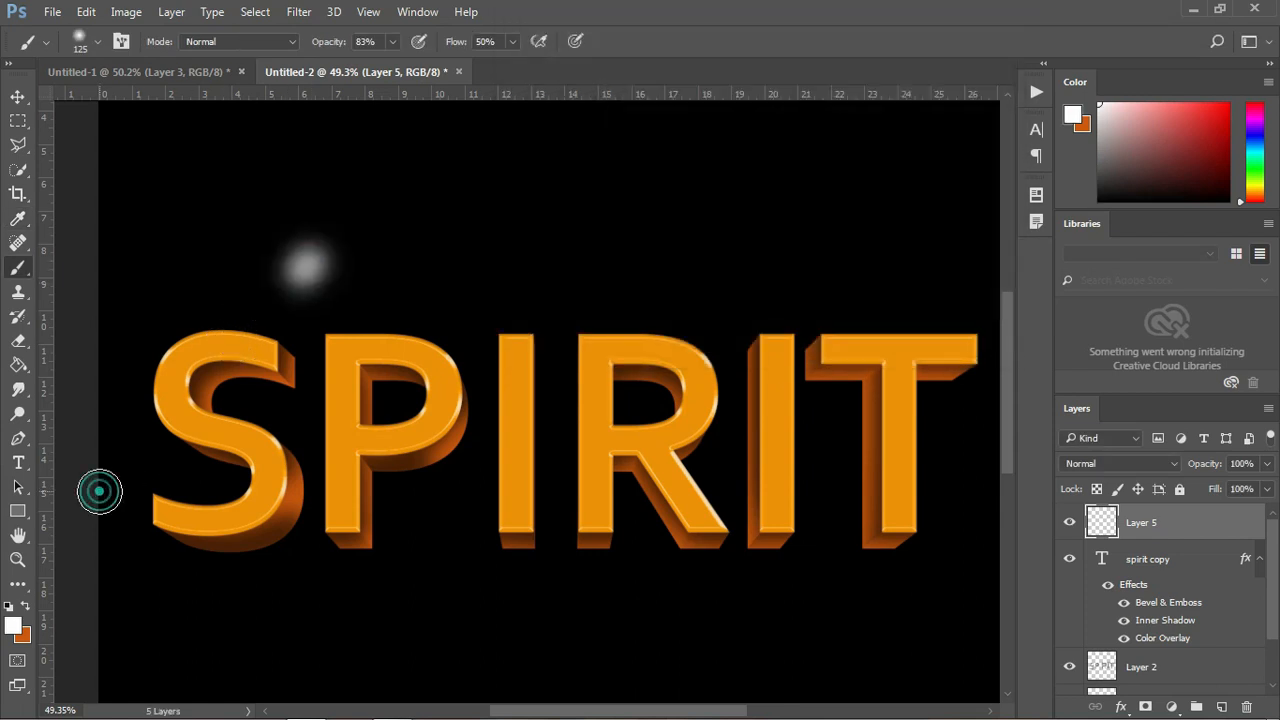
{"action": "left_click", "coordinate": [100, 491], "text": "shift"}
{"action": "left_click", "coordinate": [465, 262], "text": "shift"}
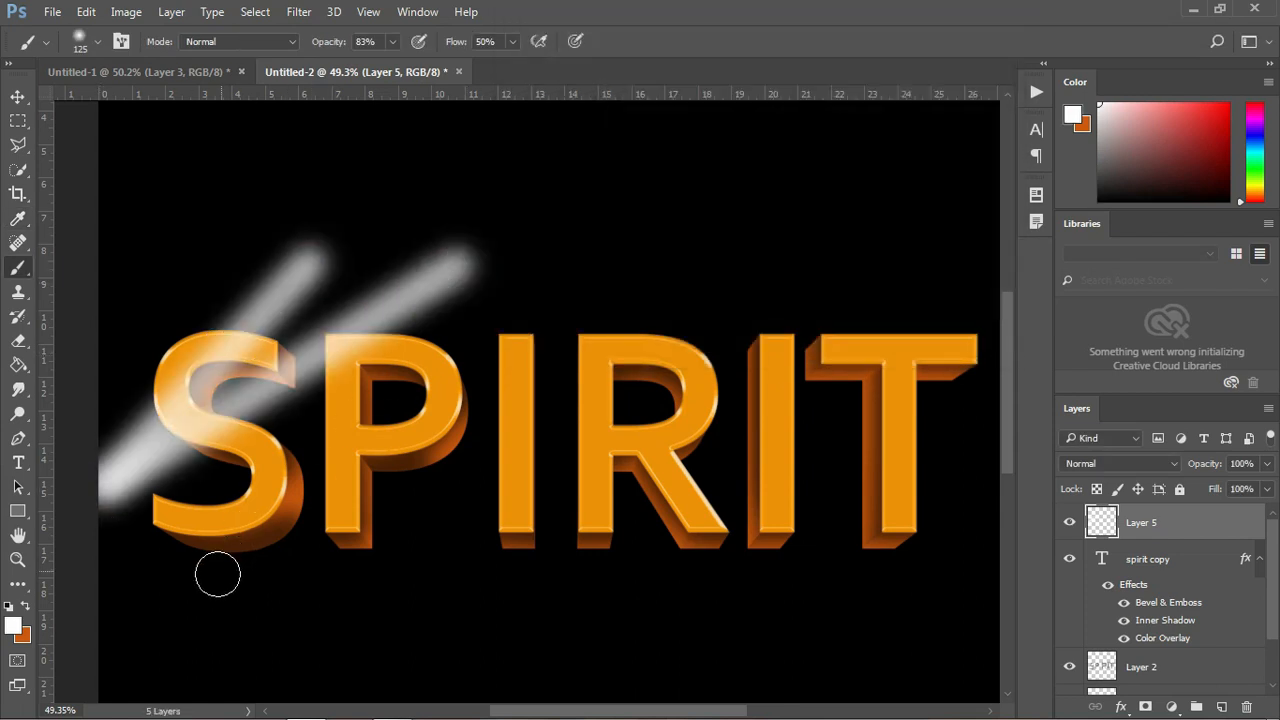
{"action": "left_click", "coordinate": [200, 604], "text": "shift"}
{"action": "left_click", "coordinate": [686, 262], "text": "shift"}
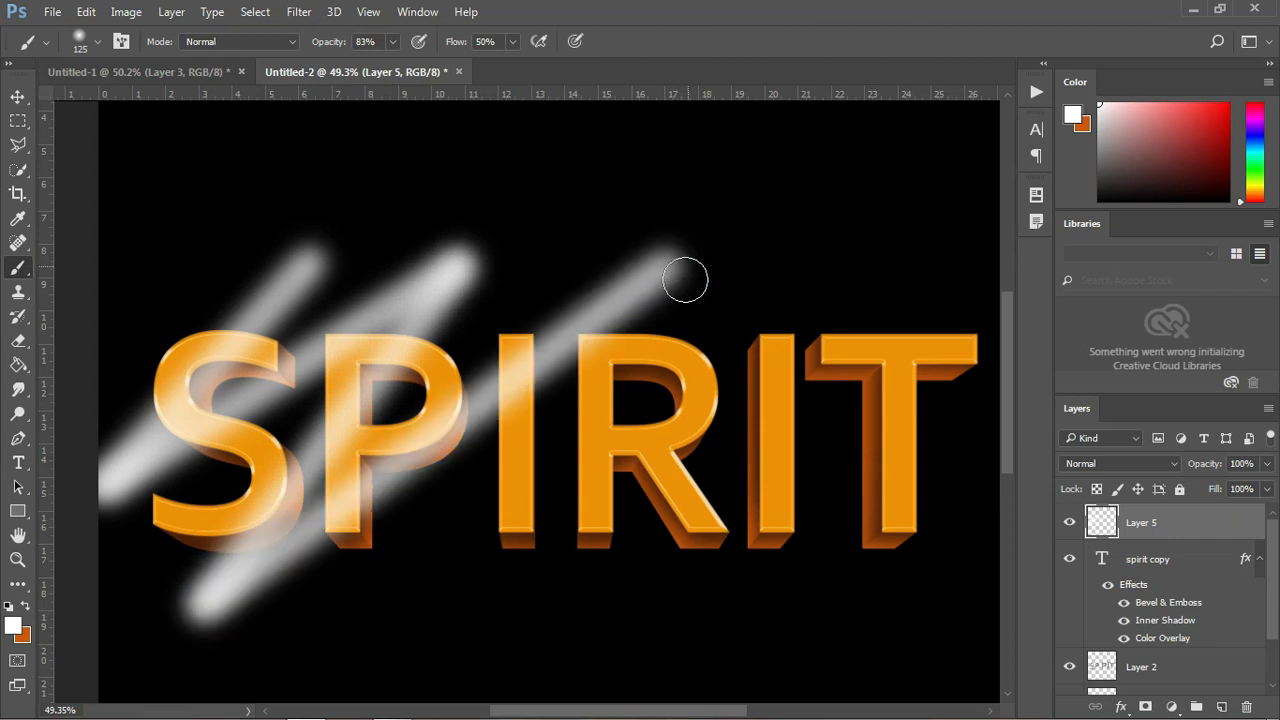
{"action": "left_click", "coordinate": [509, 598], "text": "shift"}
{"action": "left_click", "coordinate": [870, 258], "text": "shift"}
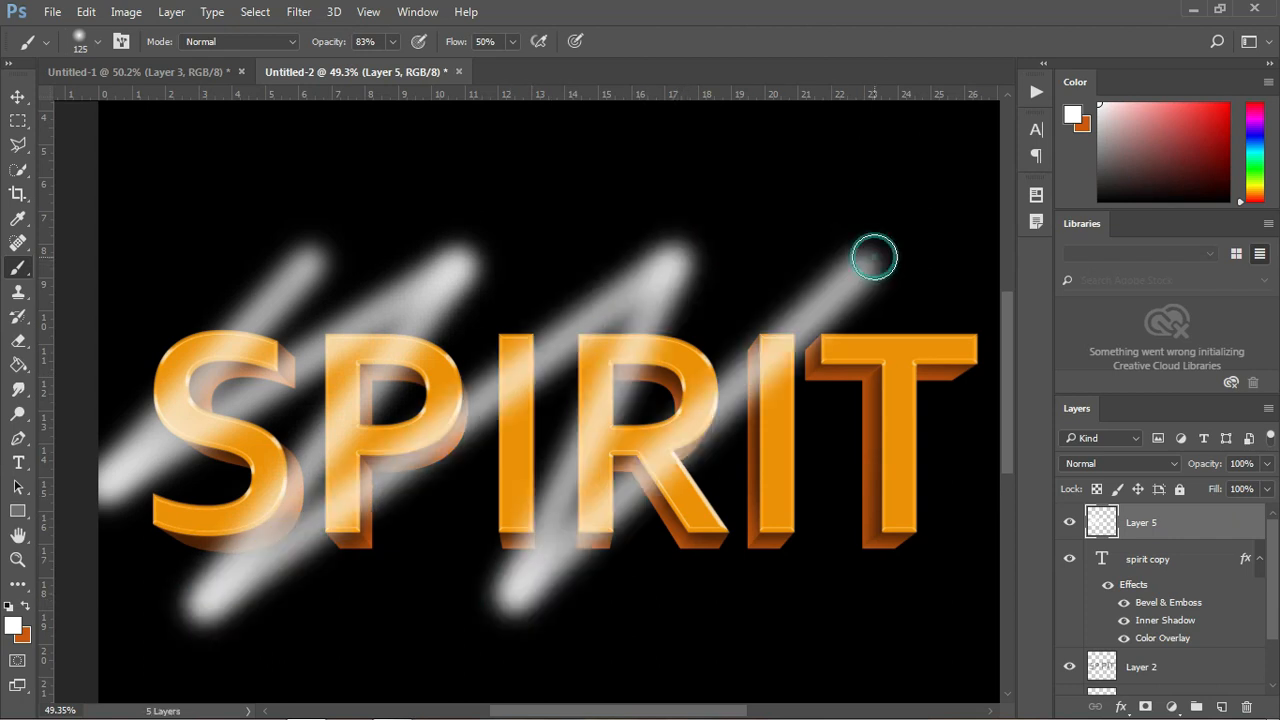
{"action": "left_click", "coordinate": [714, 608], "text": "shift"}
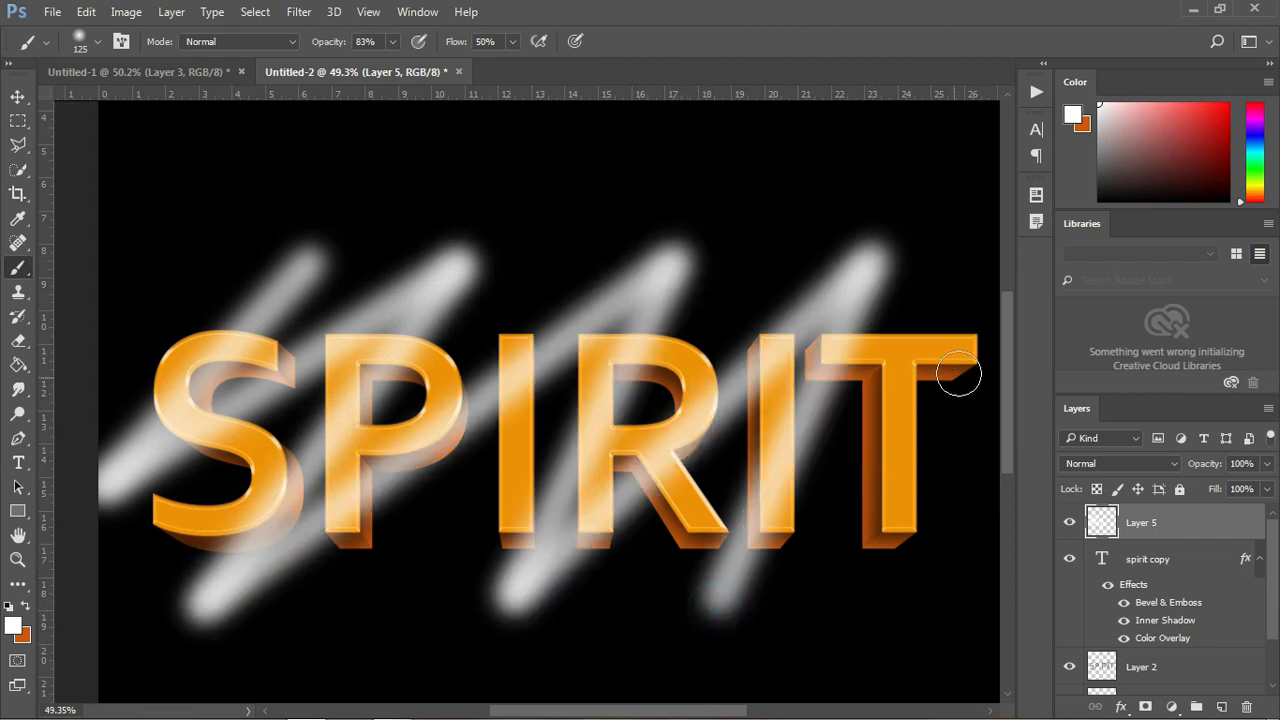
{"action": "left_click", "coordinate": [991, 320], "text": "shift"}
{"action": "left_click", "coordinate": [877, 641], "text": "shift"}
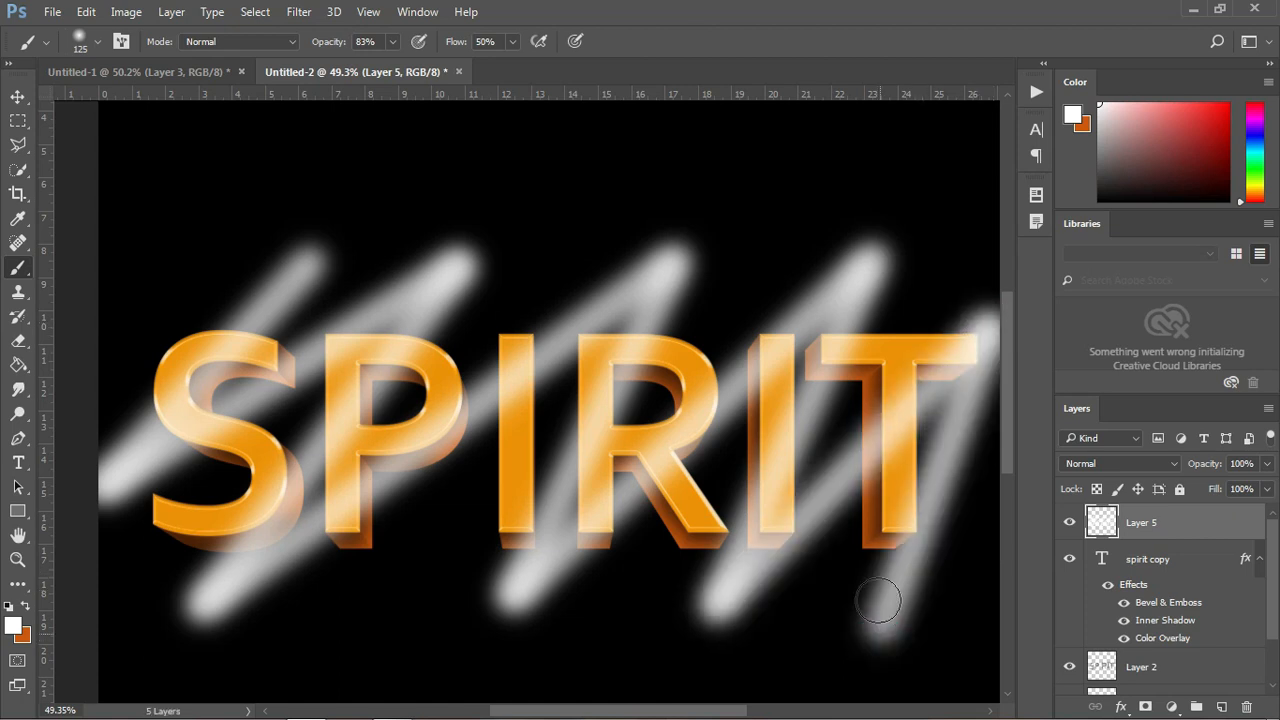
{"action": "left_click", "coordinate": [1140, 463]}
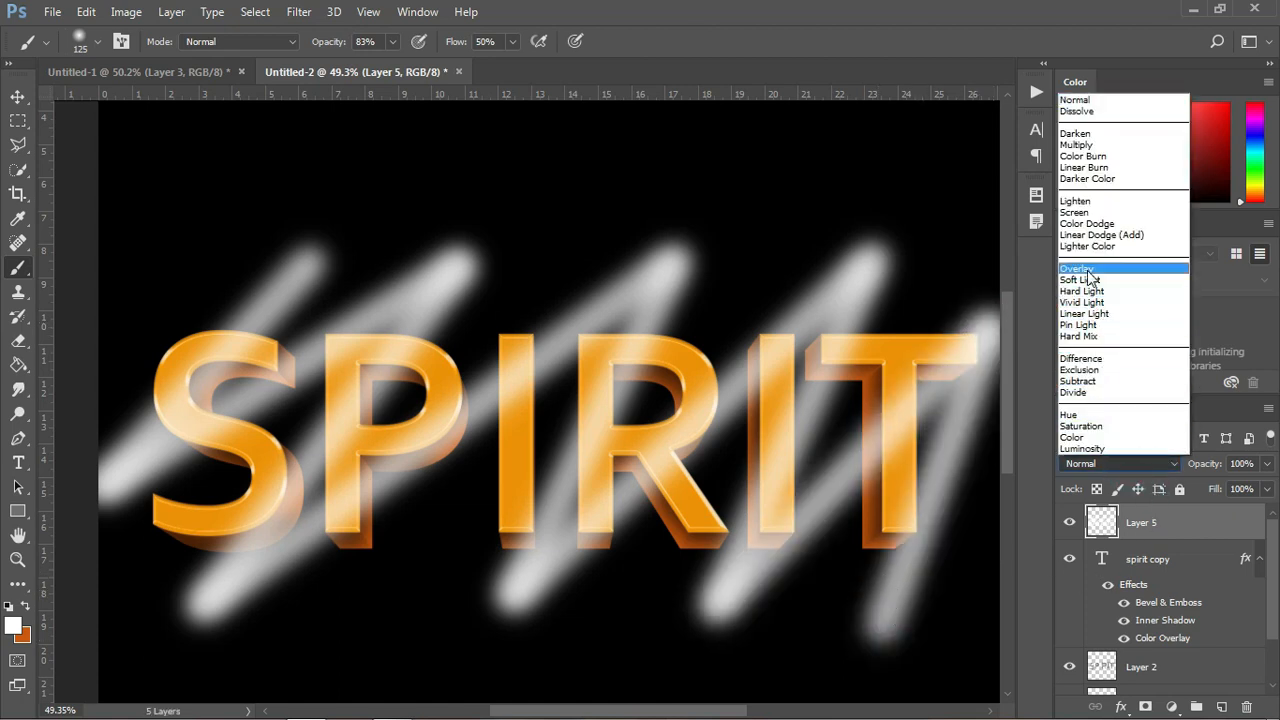
{"action": "left_click", "coordinate": [1089, 270]}
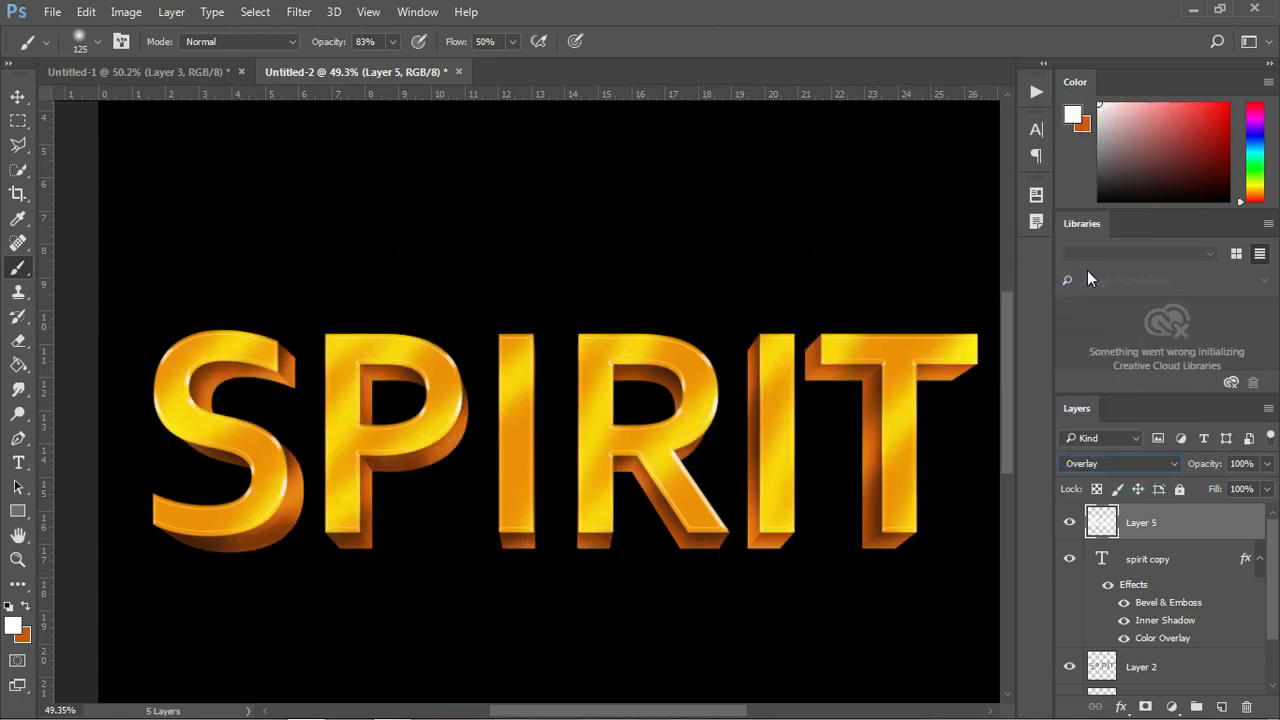
- Reduce Layer 5's opacity to 65% and soften its diagonal highlights with a Gaussian Blur of 9.6 pixels radius
{"action": "left_click", "coordinate": [1264, 468]}
{"action": "left_click_drag", "start_coordinate": [1253, 490], "coordinate": [1233, 487]}
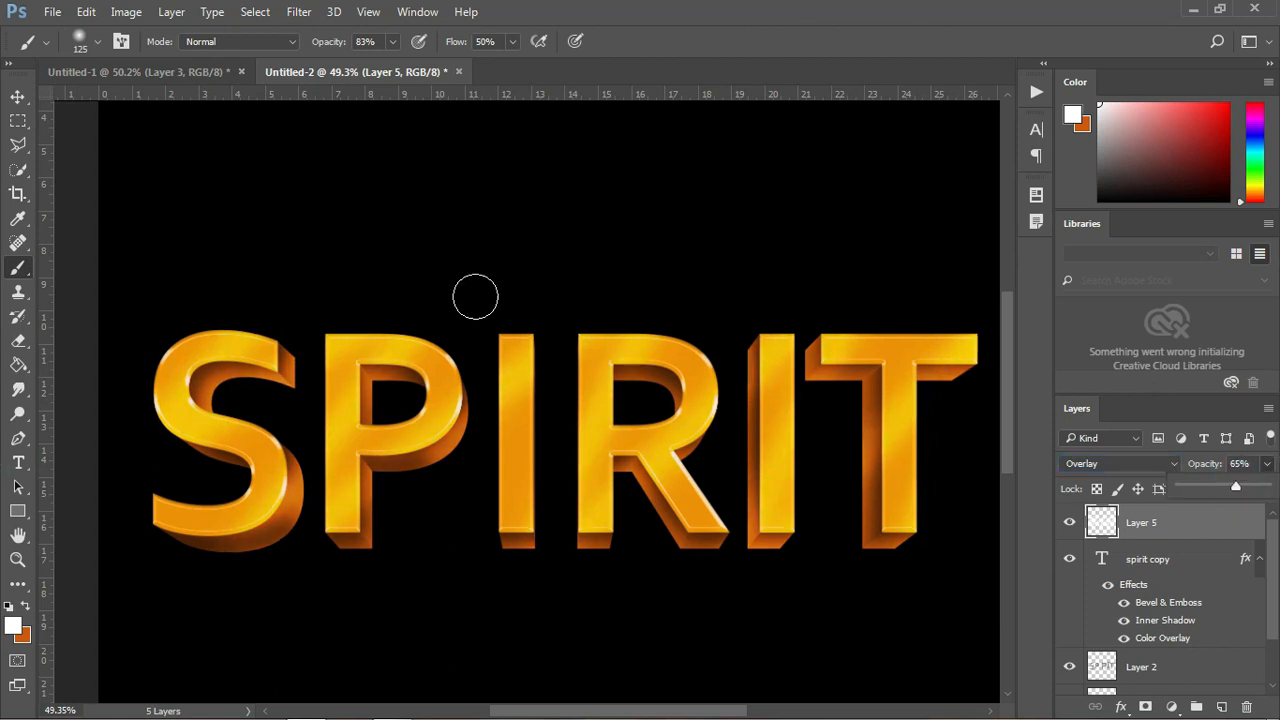
{"action": "left_click", "coordinate": [299, 12]}
{"action": "mouse_move", "coordinate": [404, 237]}
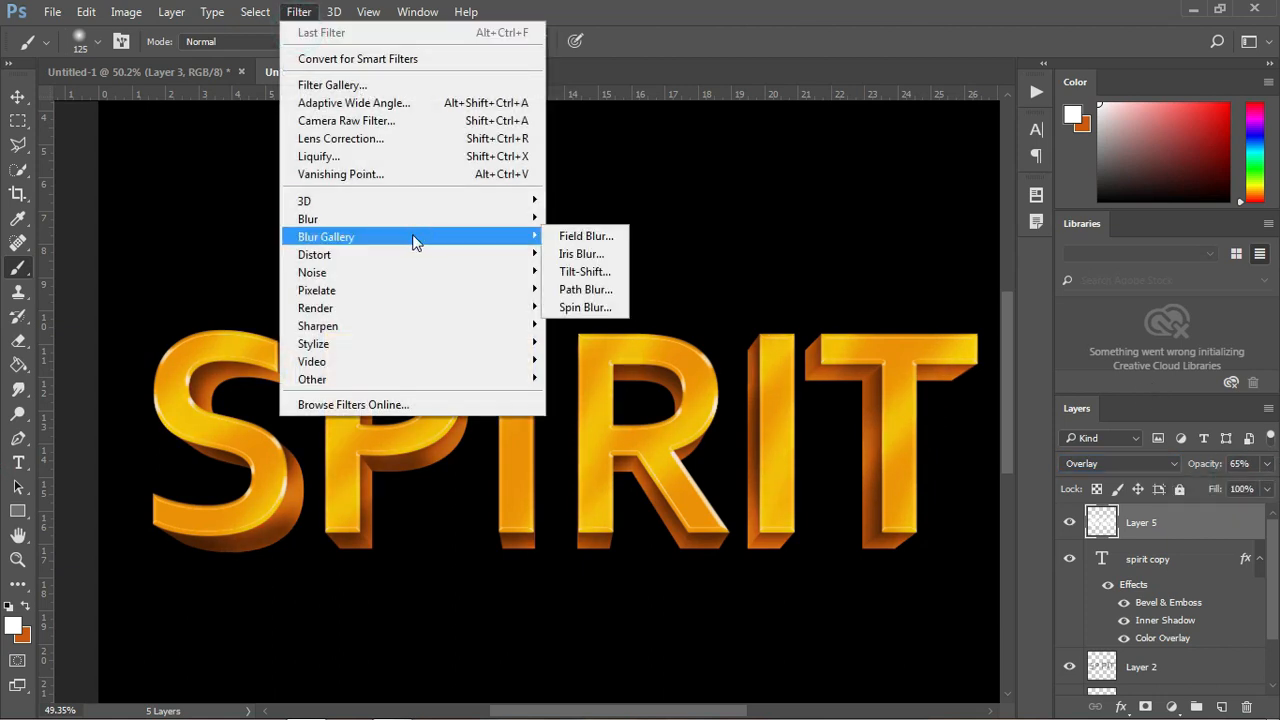
{"action": "left_click", "coordinate": [623, 286]}
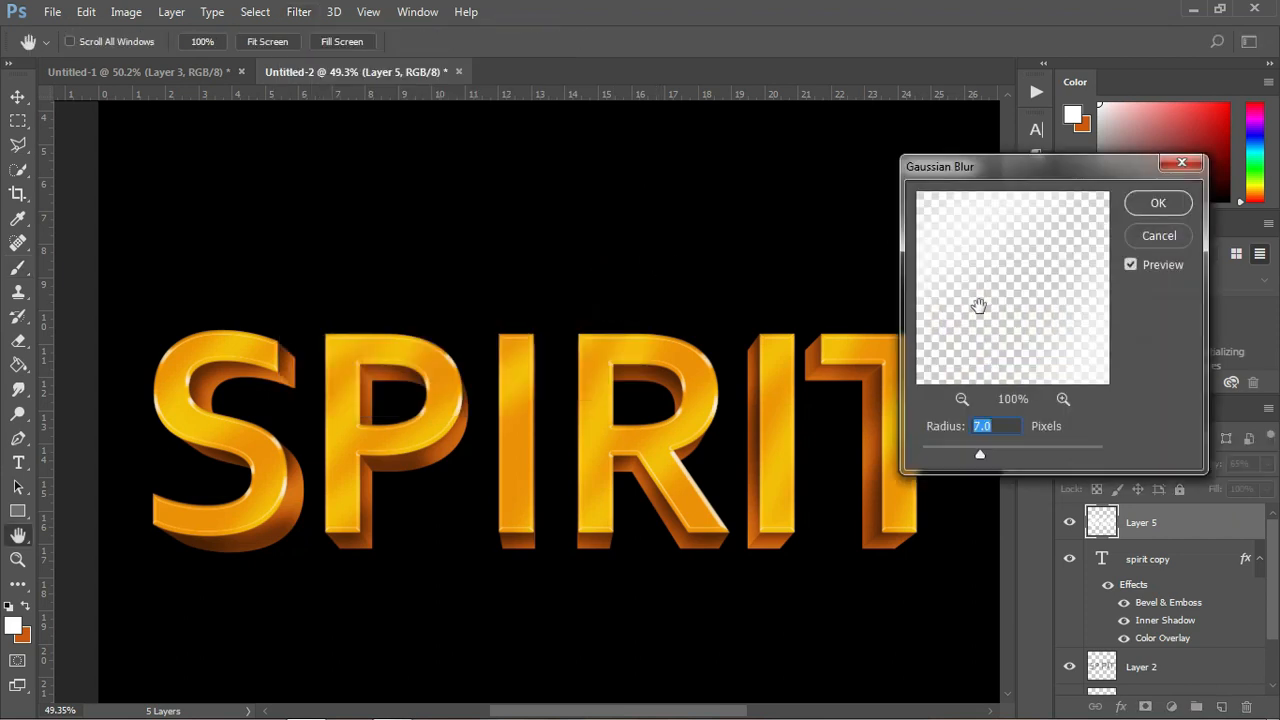
{"action": "mouse_move", "coordinate": [998, 452]}
{"action": "left_mouse_down"}
{"action": "mouse_move", "coordinate": [979, 457]}
{"action": "mouse_move", "coordinate": [1023, 446]}
{"action": "mouse_move", "coordinate": [993, 455]}
{"action": "left_mouse_up"}
{"action": "left_click", "coordinate": [993, 455]}
{"action": "left_click_drag", "start_coordinate": [959, 450], "coordinate": [993, 458]}
{"action": "left_click", "coordinate": [1163, 208]}
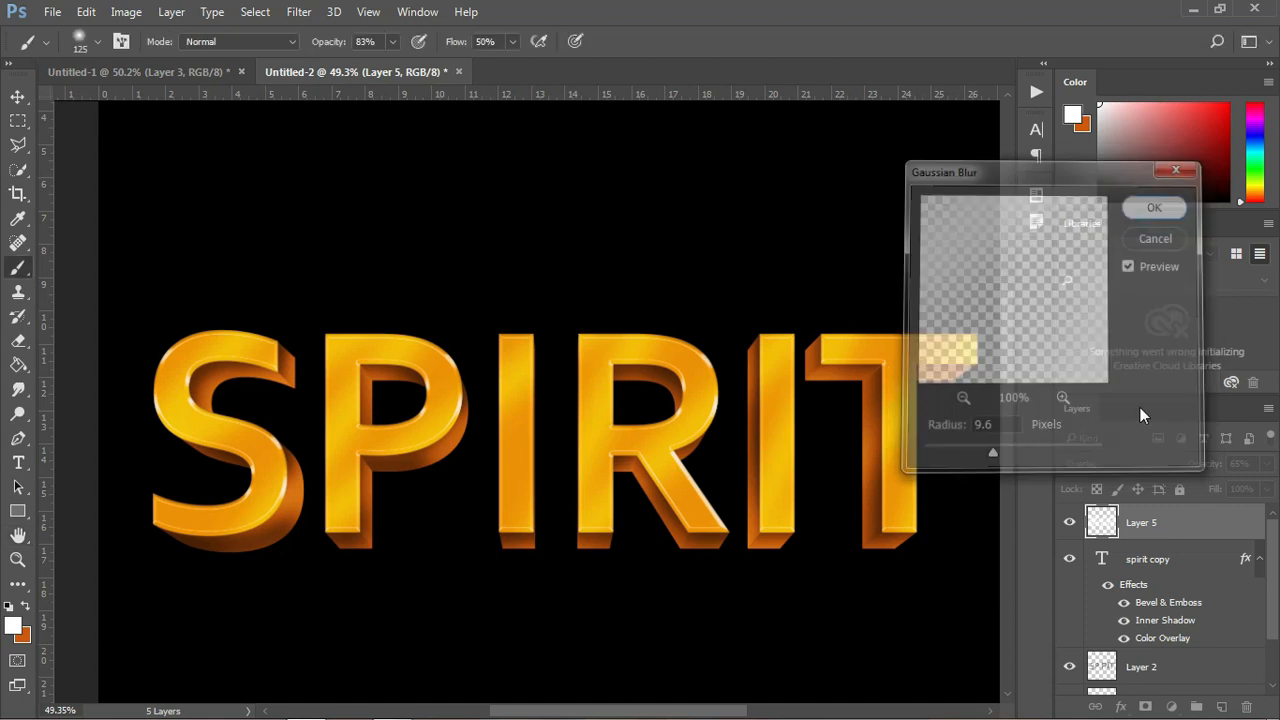
- Reduce the blurred highlight layer's opacity to 48% and check the whole SPIRIT text
{"action": "left_click", "coordinate": [1267, 463]}
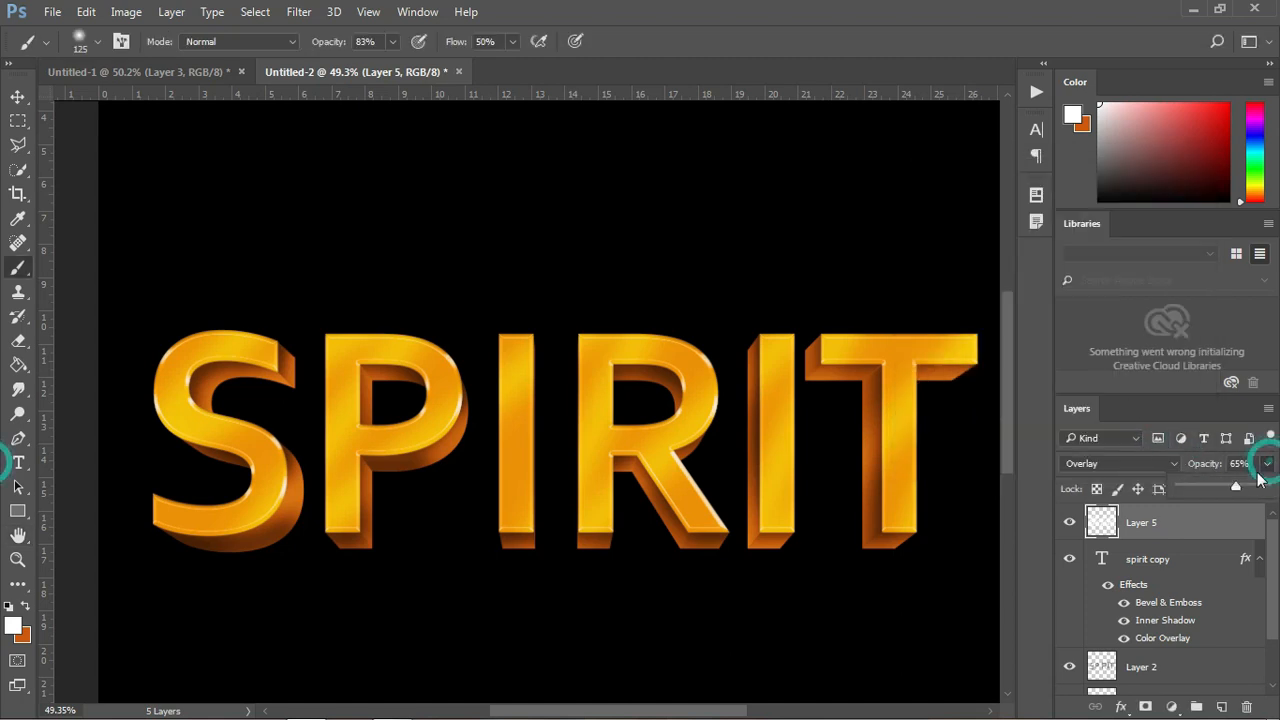
{"action": "mouse_move", "coordinate": [1237, 491]}
{"action": "left_mouse_down"}
{"action": "mouse_move", "coordinate": [1251, 490]}
{"action": "mouse_move", "coordinate": [1221, 485]}
{"action": "left_mouse_up"}
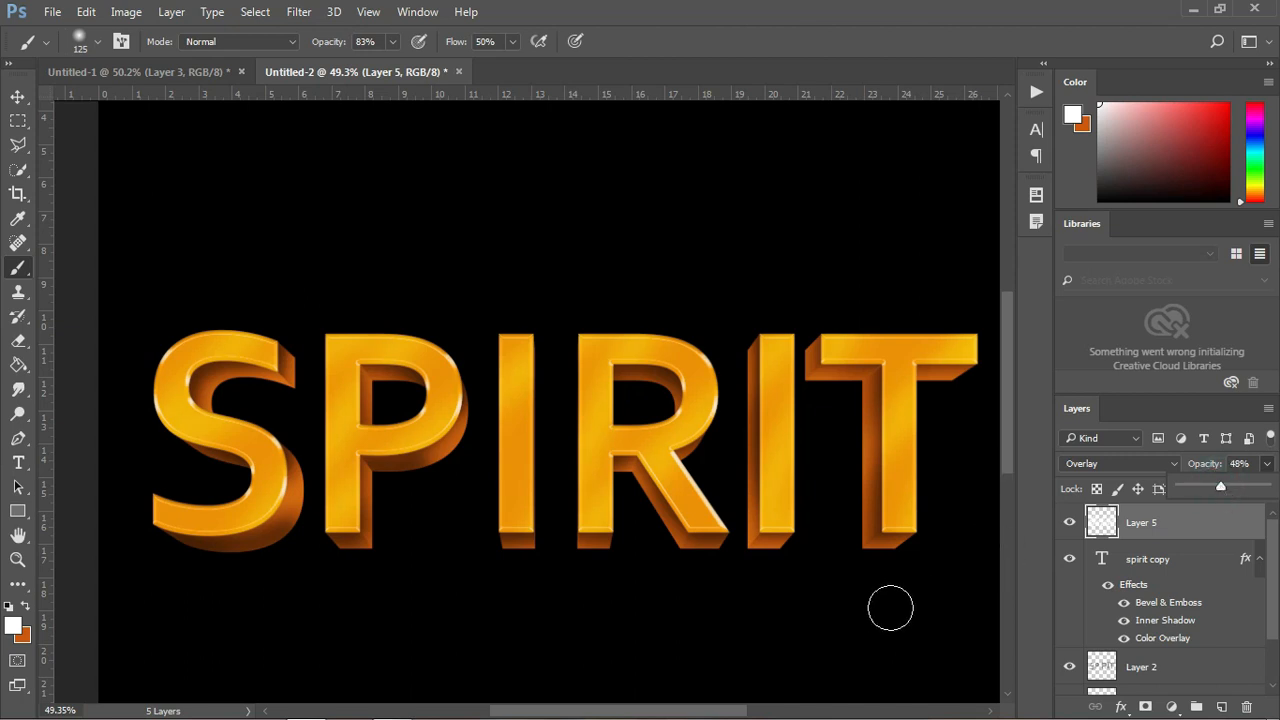
{"action": "scroll", "coordinate": [638, 524], "scroll_direction": "down", "scroll_amount": 3}
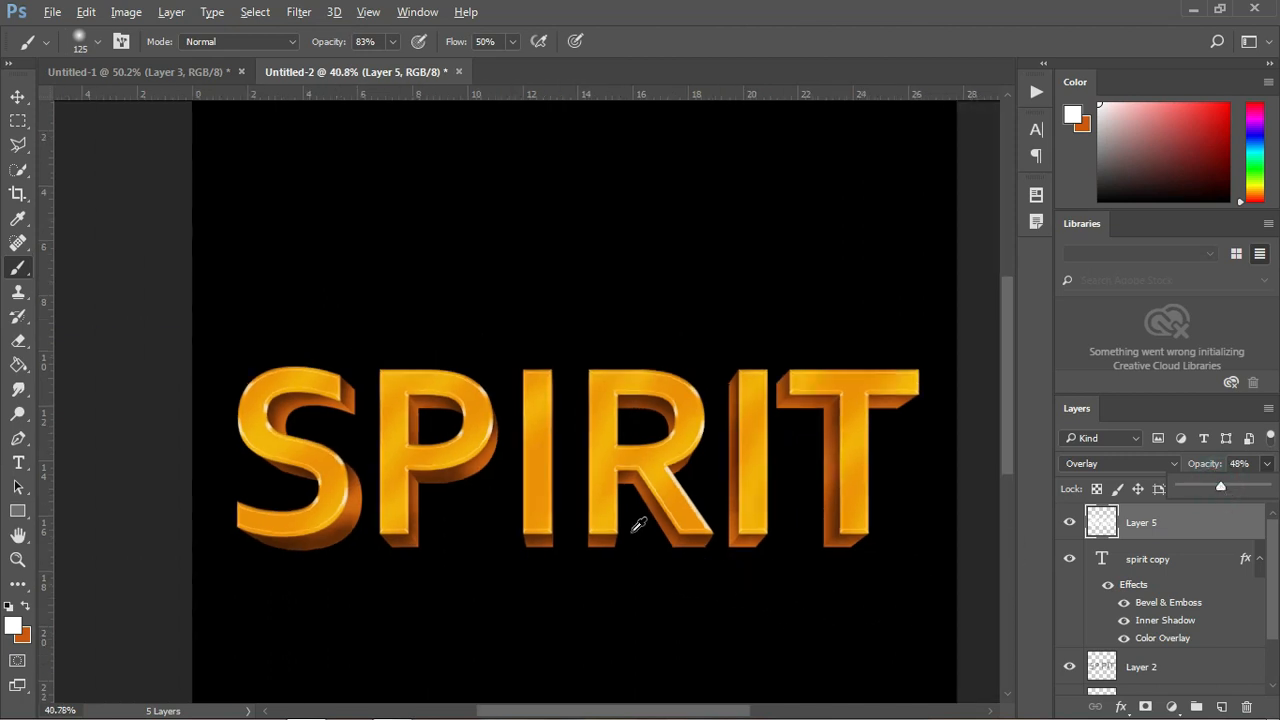
{"action": "scroll", "coordinate": [531, 402], "scroll_direction": "up", "scroll_amount": 3}
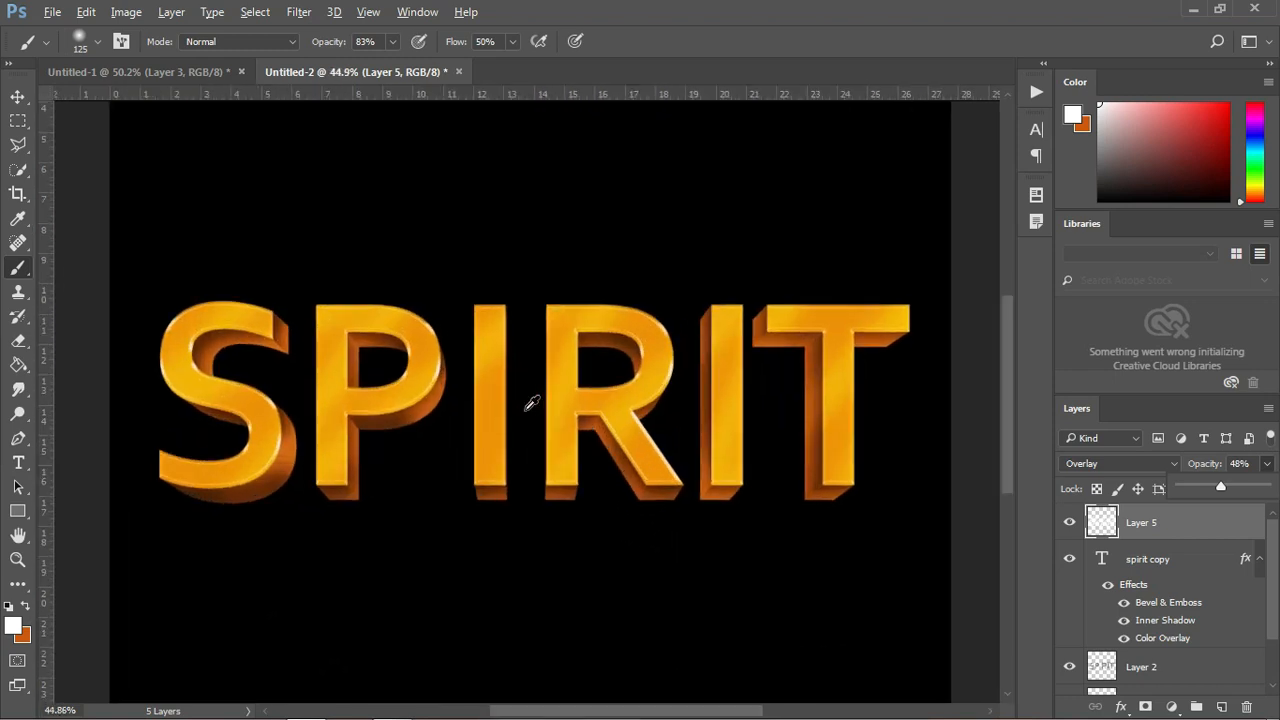